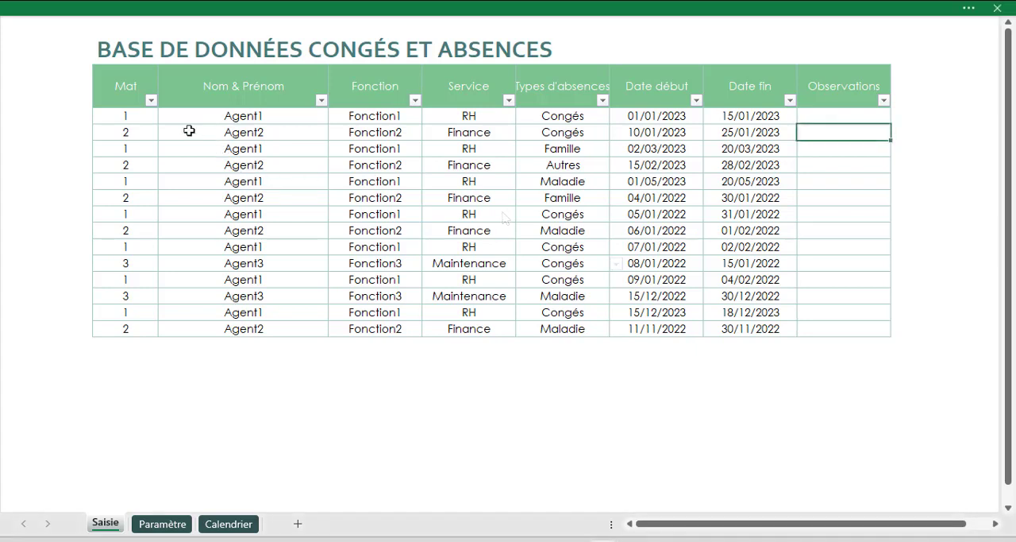
- Filter the absence table's Mat column so that only the rows with value 1 are shown
click(151, 104)
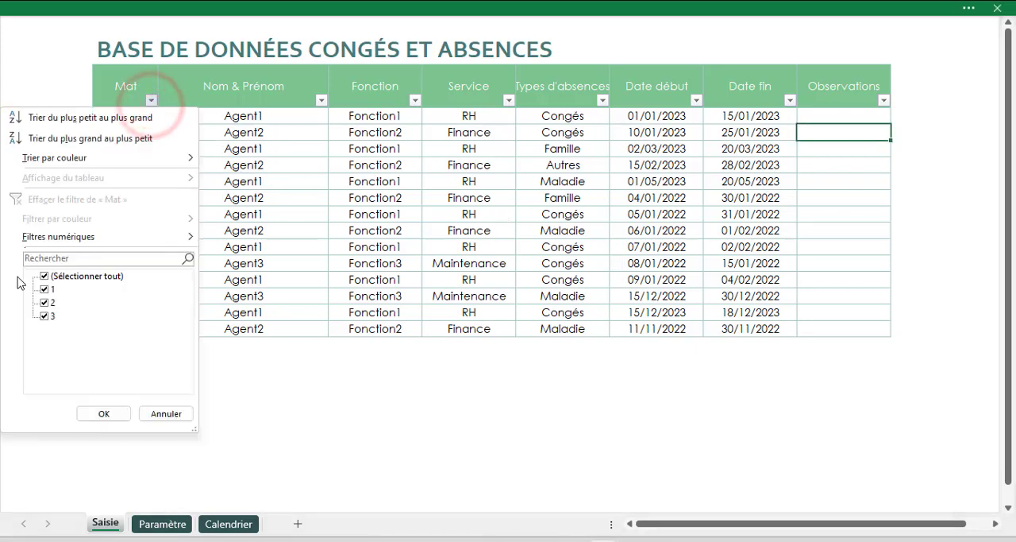
click(45, 276)
click(45, 289)
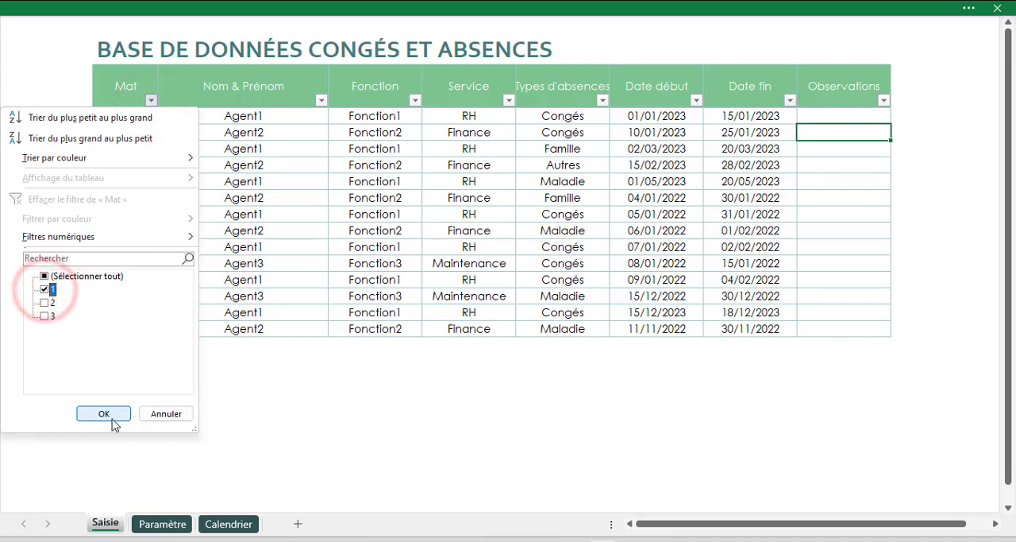
click(106, 413)
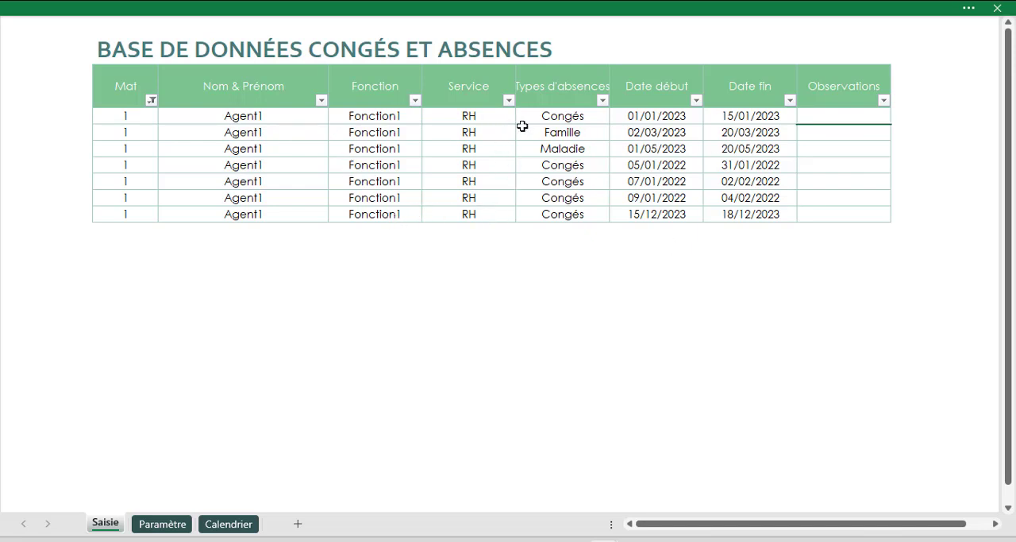
- Set the absence type of the entry starting 05/01/2022 to Autres and of the one starting 07/01/2022 to Maladie
click(575, 117)
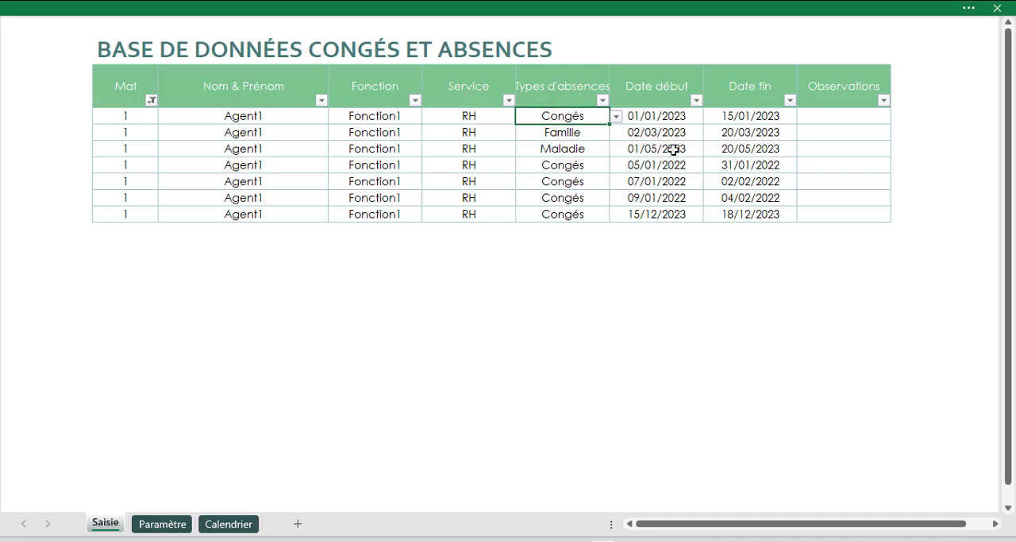
click(575, 132)
click(572, 151)
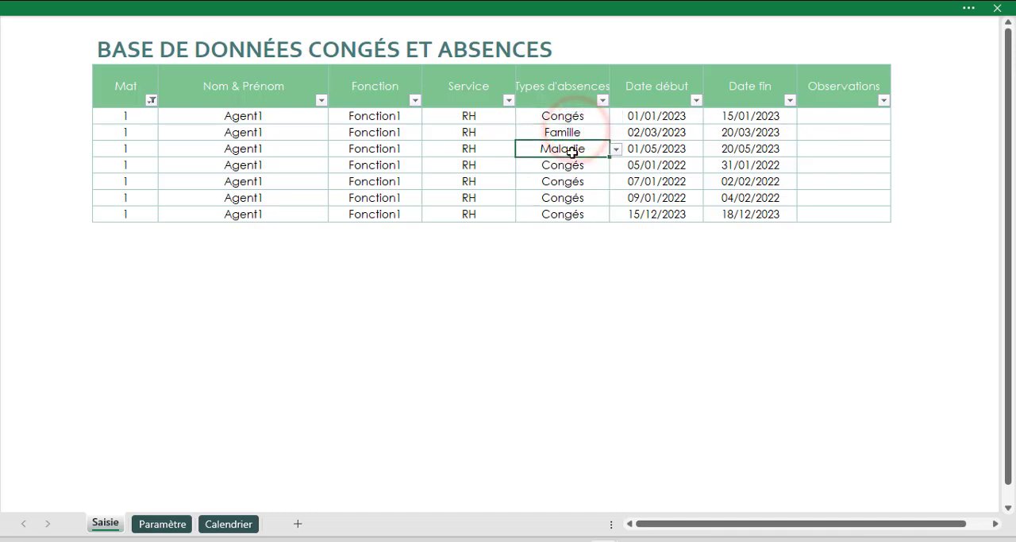
drag(568, 164, 568, 213)
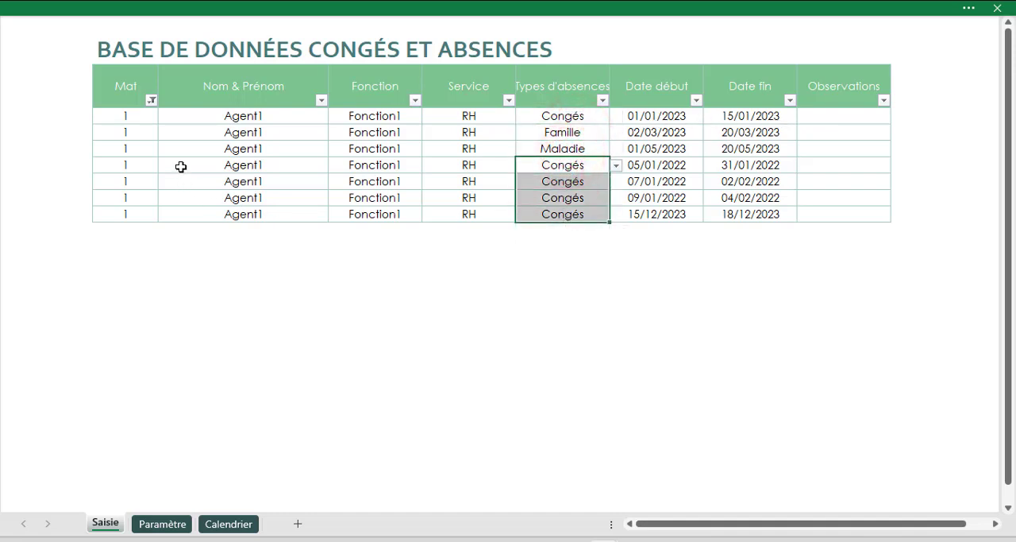
text(Congés Congés Congés Congés)
click(616, 165)
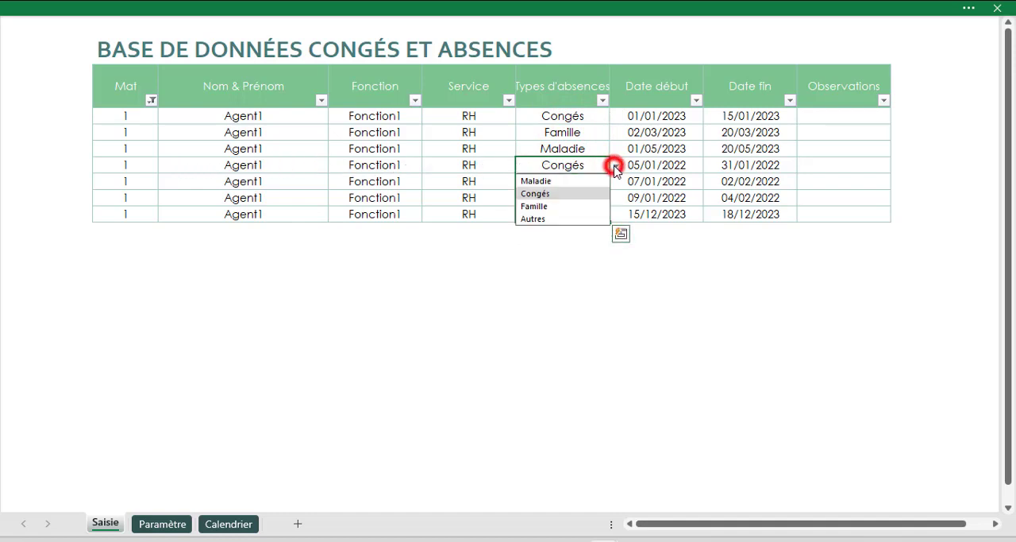
click(546, 218)
click(584, 182)
click(615, 182)
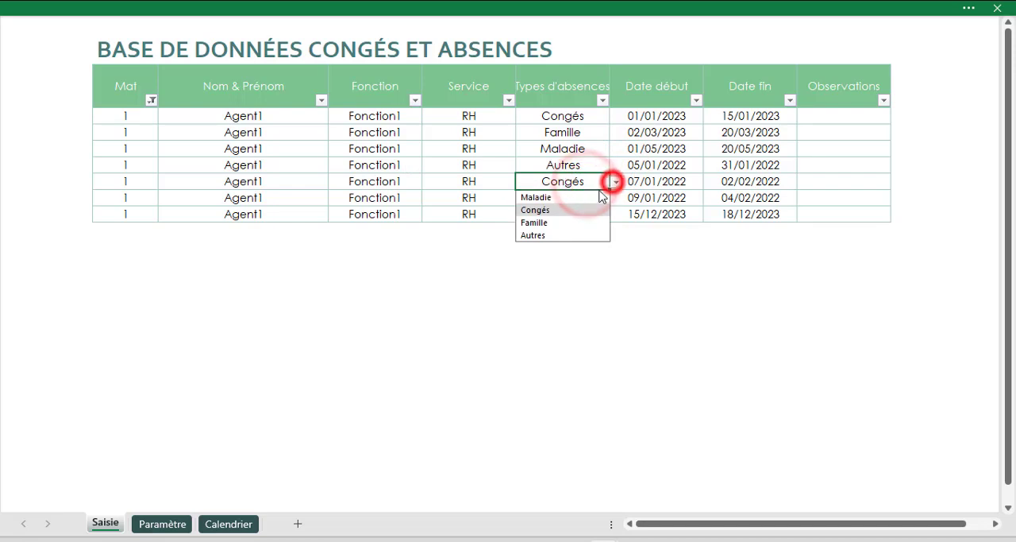
click(545, 197)
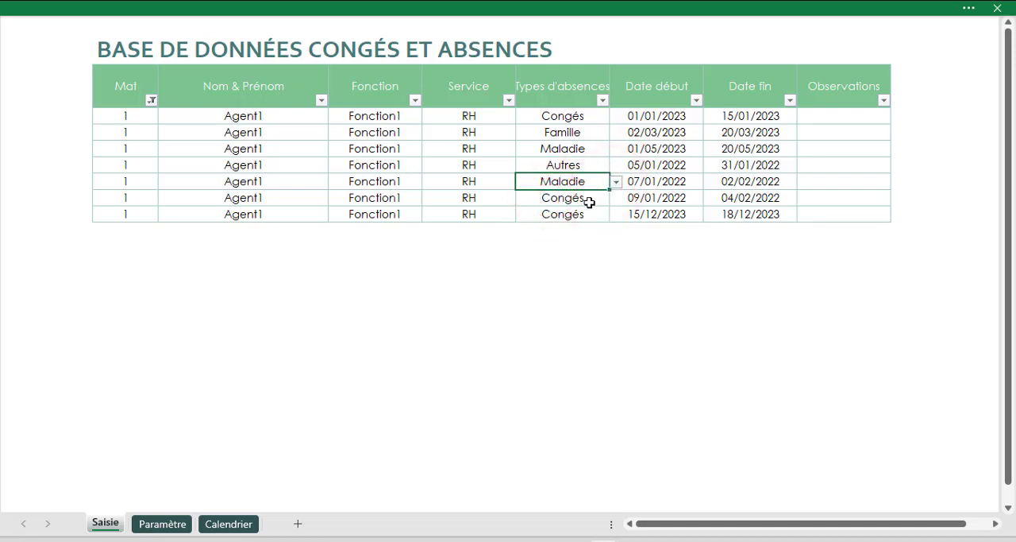
- Set the absence type of the entry starting 09/01/2022 to Autres and of the one starting 15/12/2023 to Famille
click(592, 198)
click(616, 198)
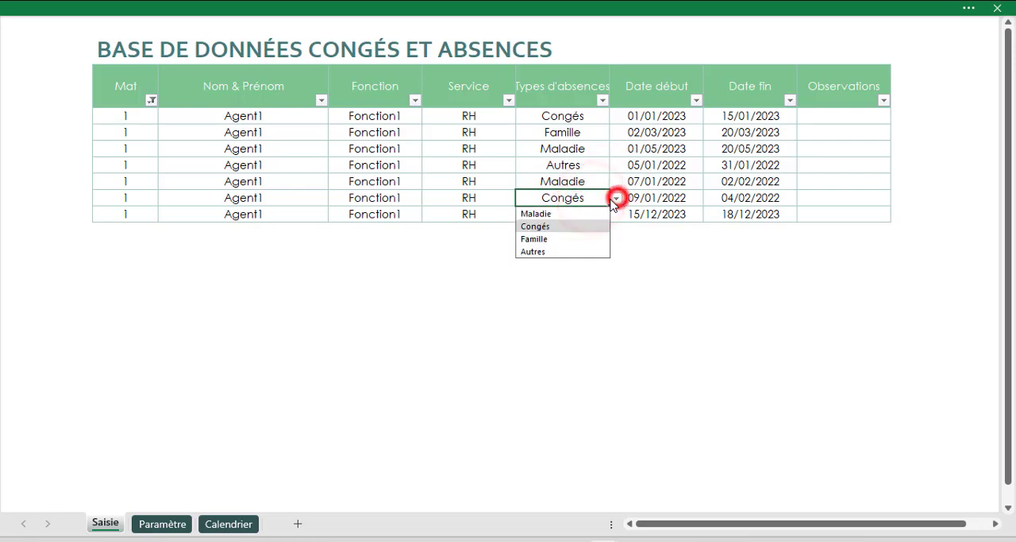
click(562, 252)
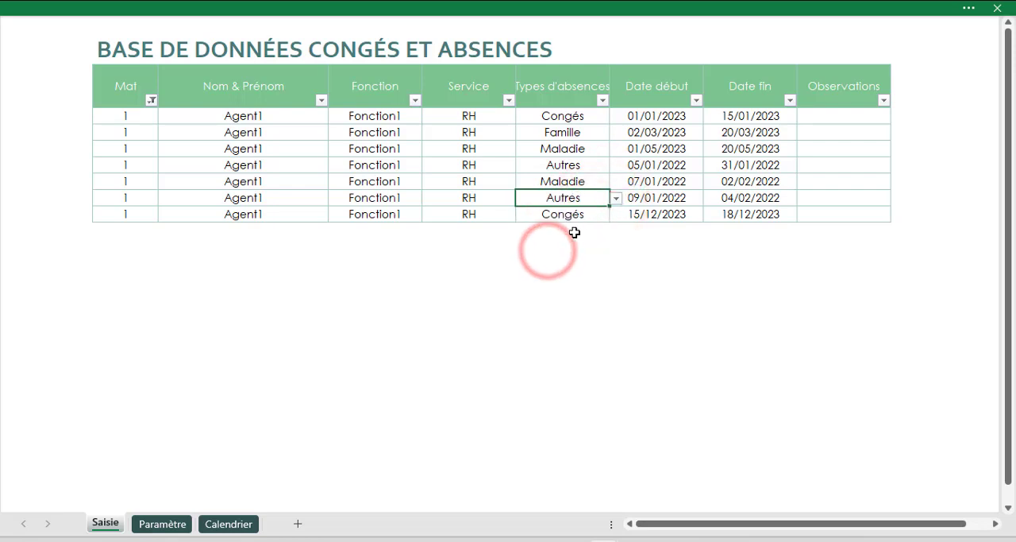
click(601, 219)
click(617, 215)
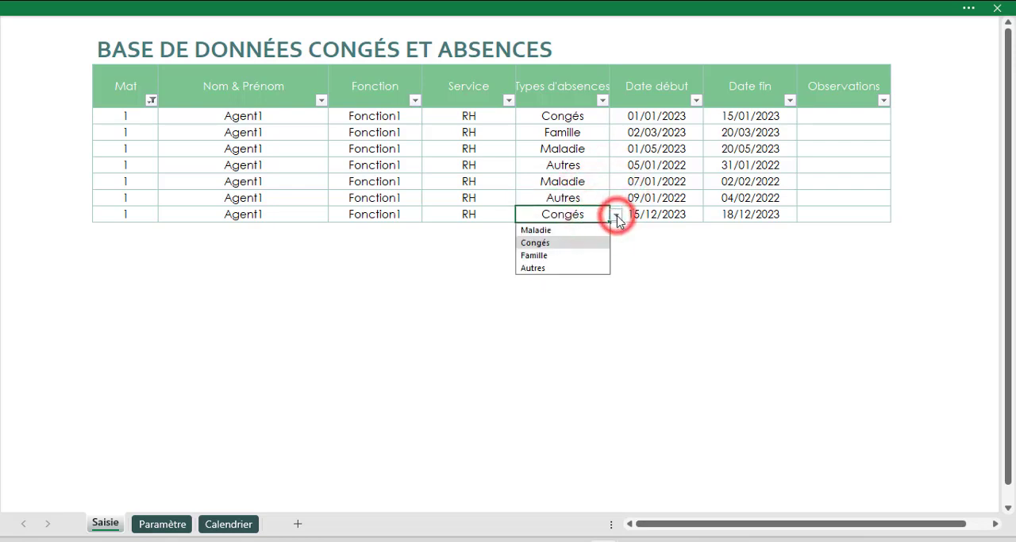
click(533, 255)
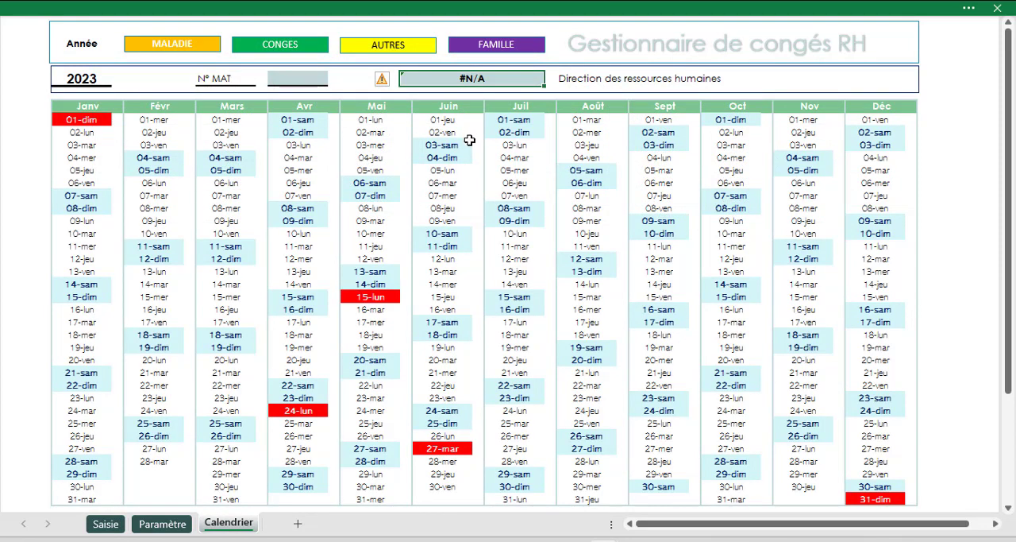
- Enter 1 as the N° MAT on the Calendrier sheet to show that agent's absences for 2023
click(88, 78)
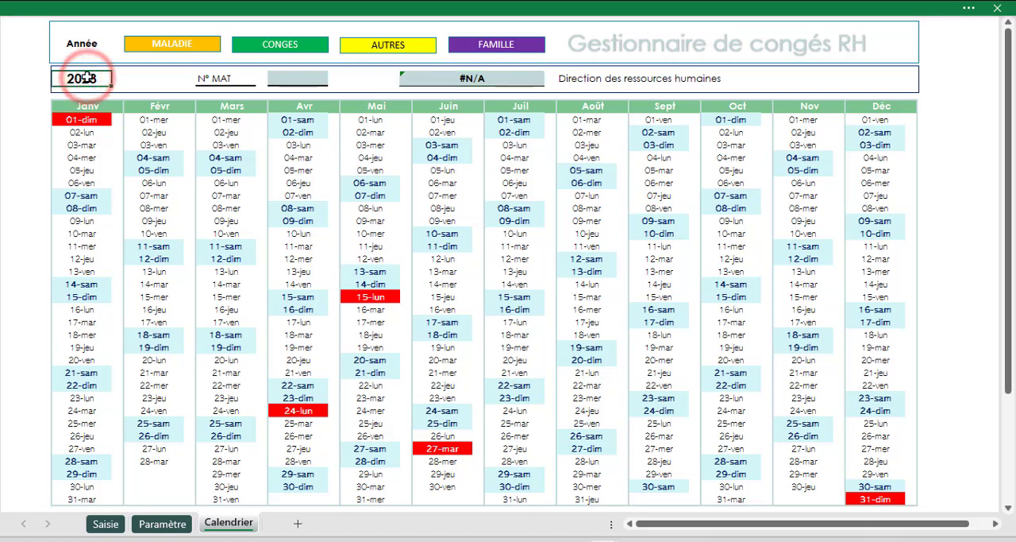
double_click(296, 80)
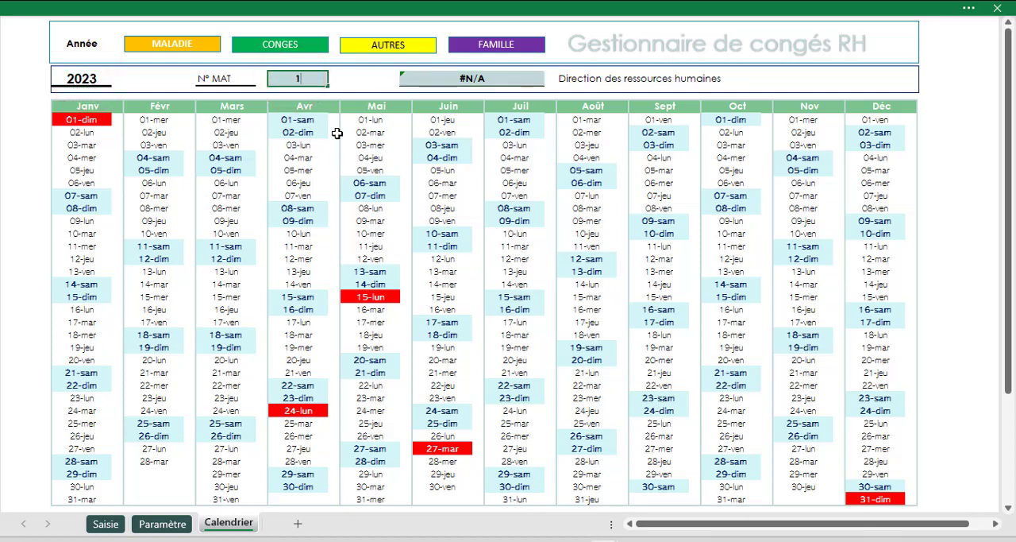
text(1)
key(Return)
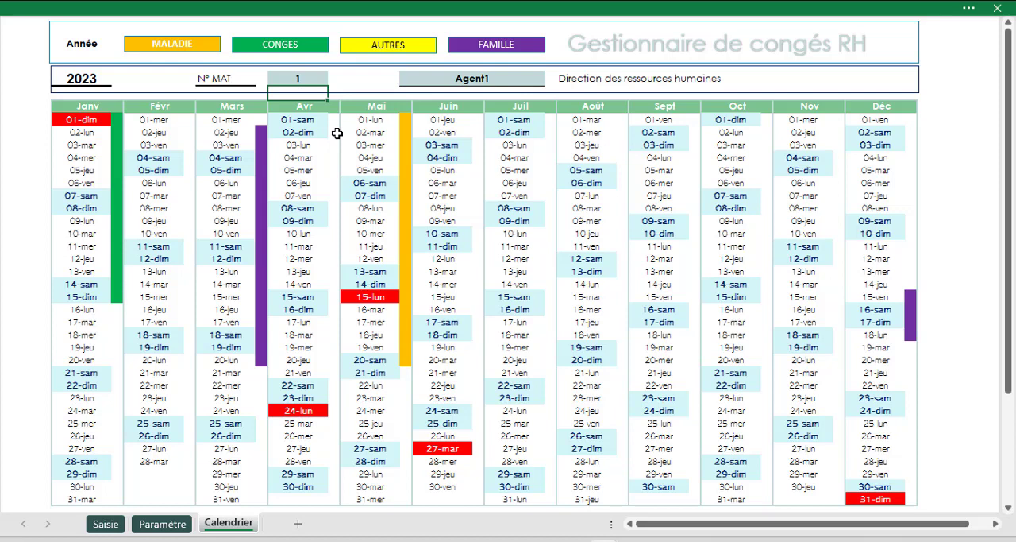
- Change the calendar's year to 2022
click(89, 78)
text(2022)
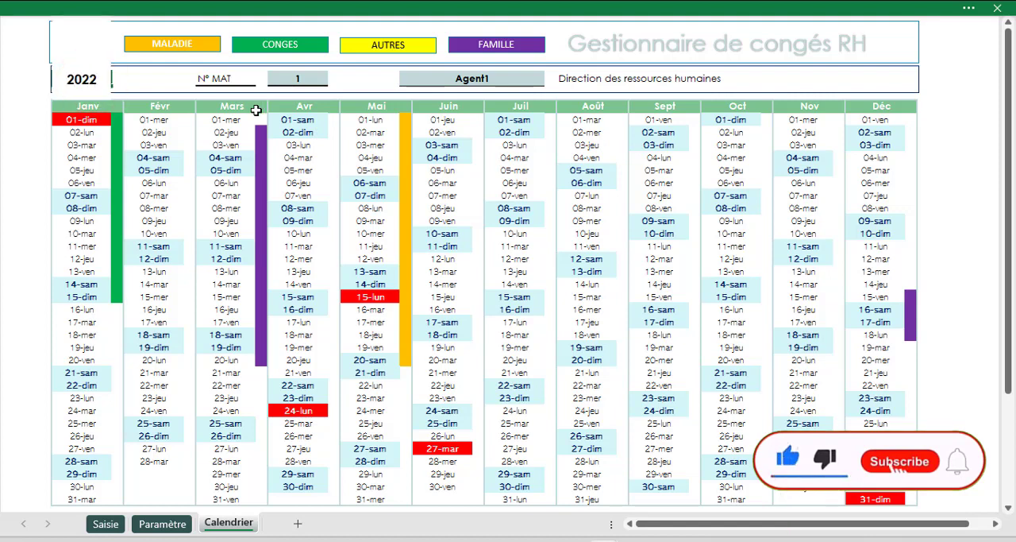
key(Return)
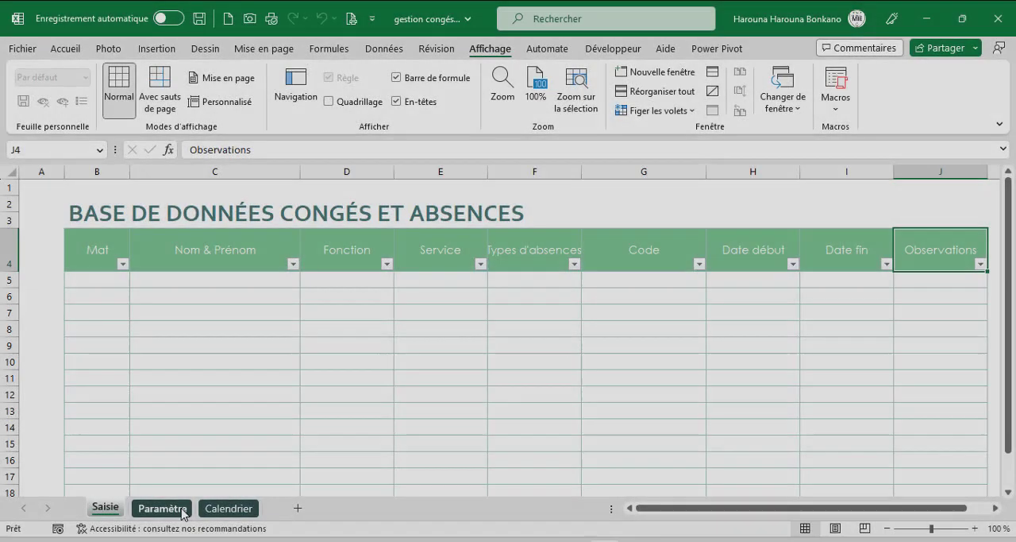
- On the Paramètre sheet, enter the heading Periode in E1 and fill E2:E13 with the months Janv to Déc
click(162, 508)
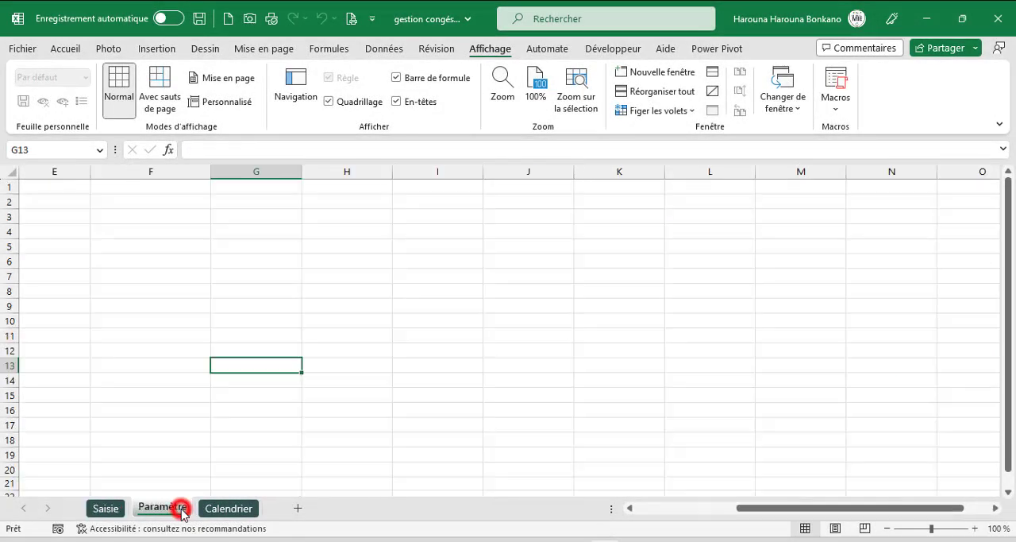
click(54, 185)
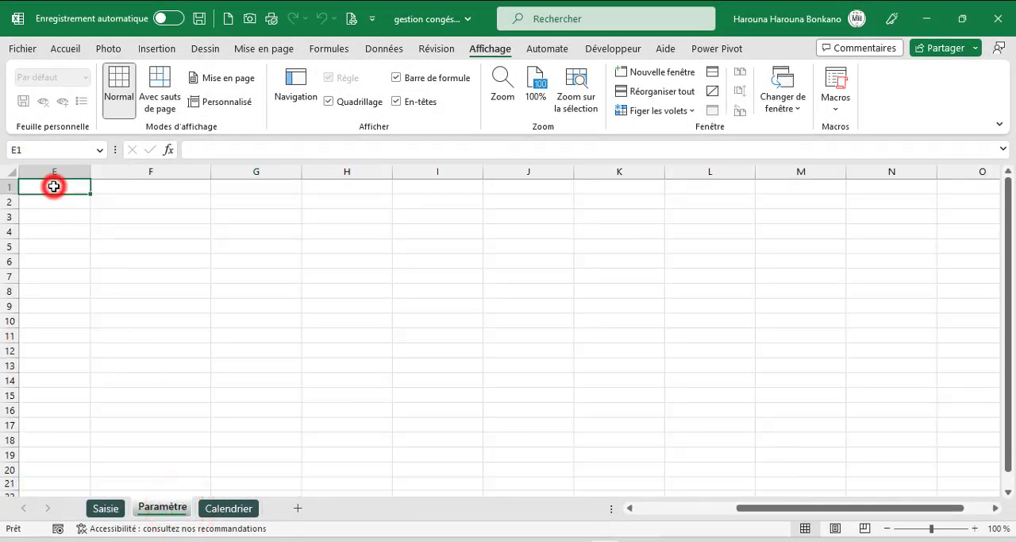
text(Periode)
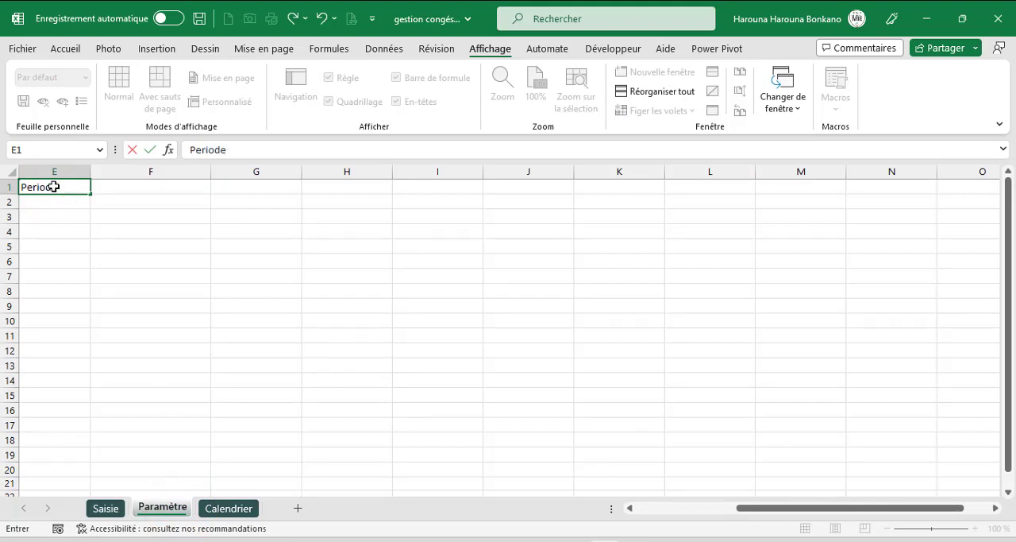
key(Return)
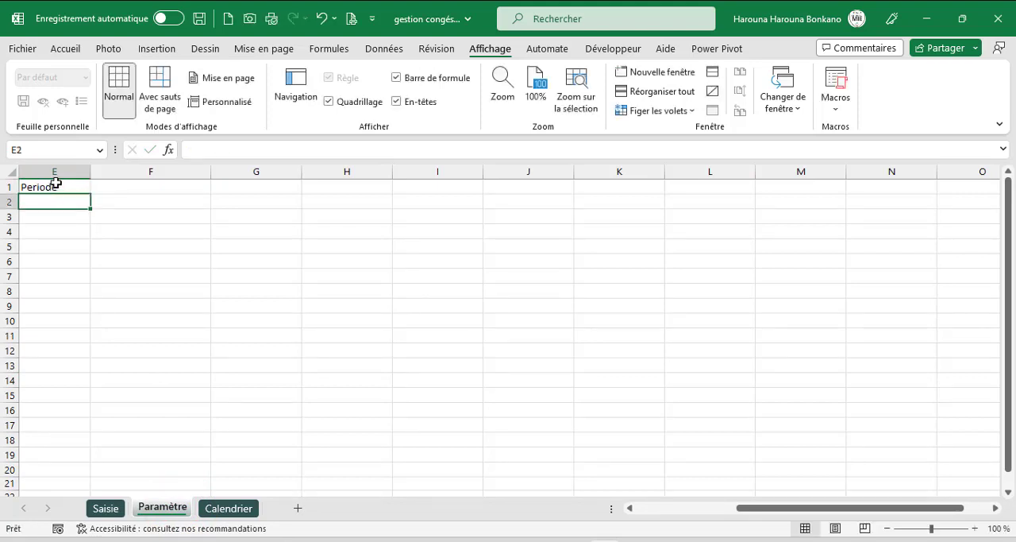
text(Janv)
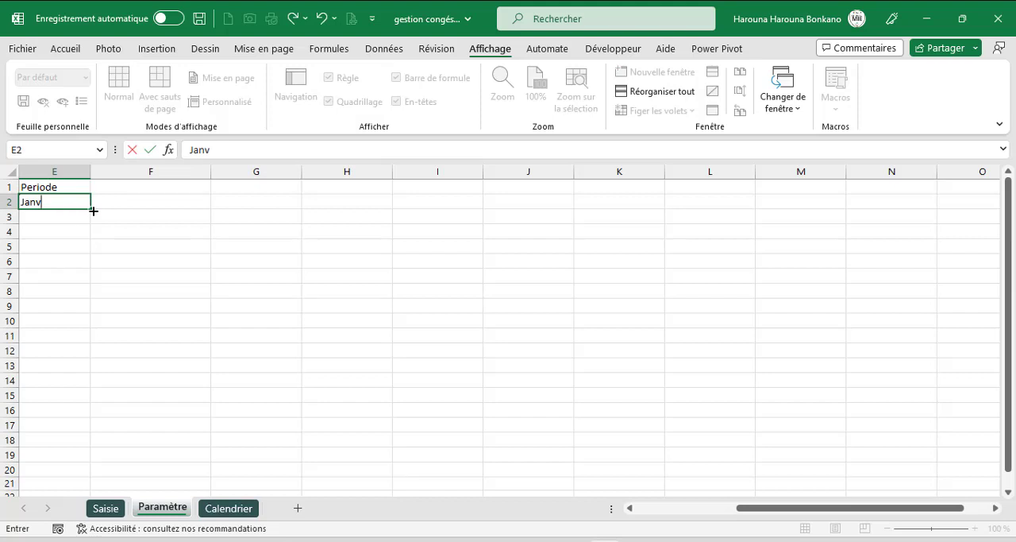
drag(93, 210, 92, 378)
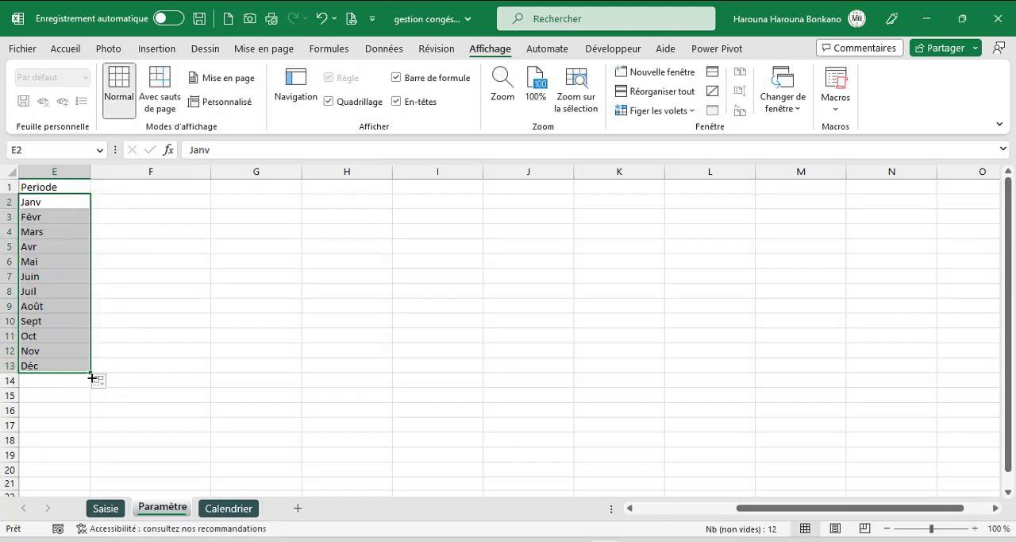
- Give the Periode heading a dark blue fill and white text, and set the font of E1:E13 to Century Gothic
click(62, 187)
click(65, 49)
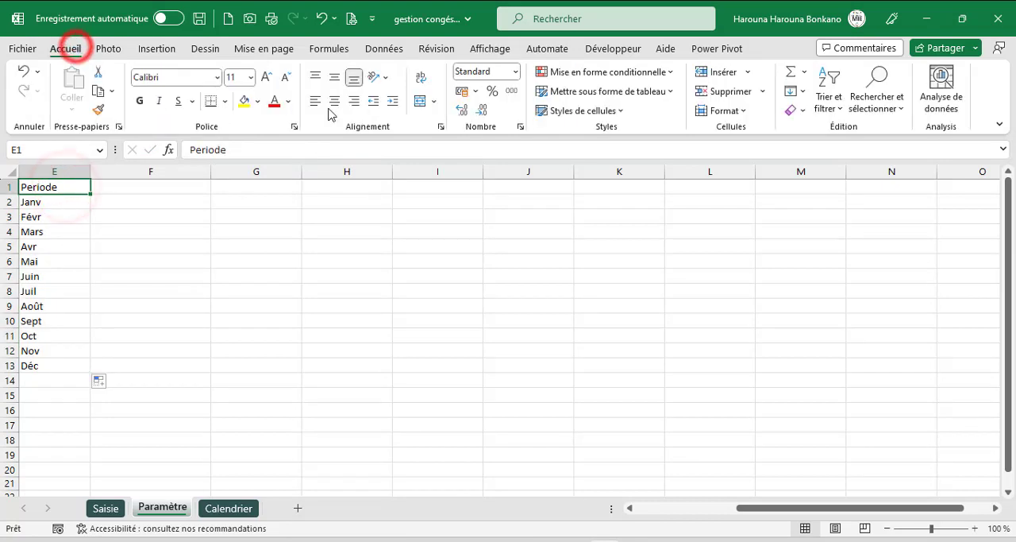
click(255, 105)
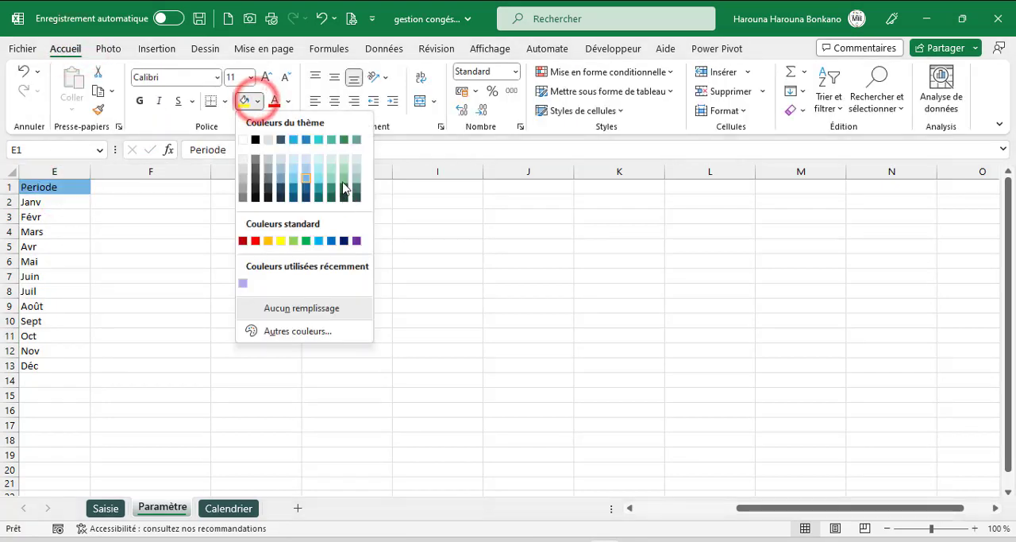
click(344, 241)
click(286, 101)
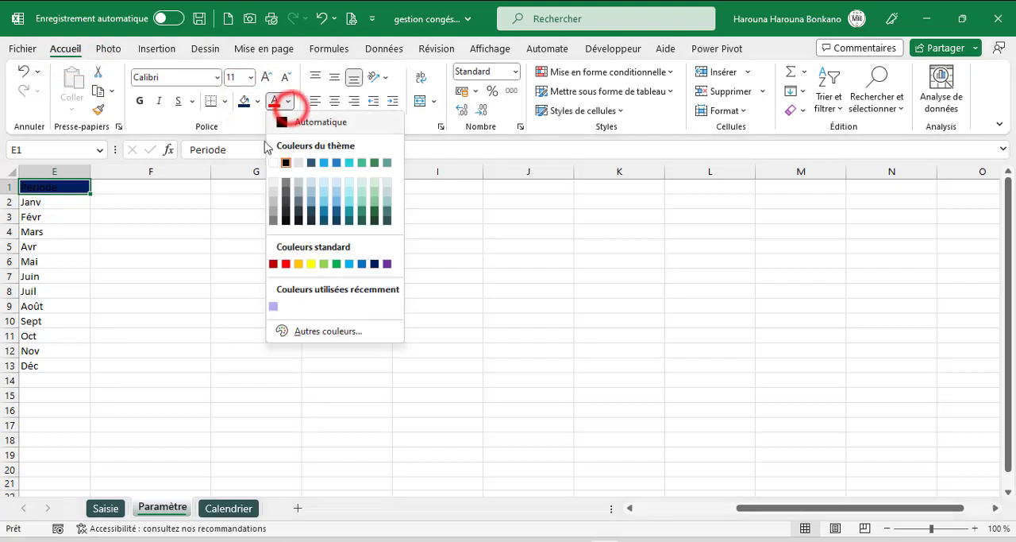
click(273, 162)
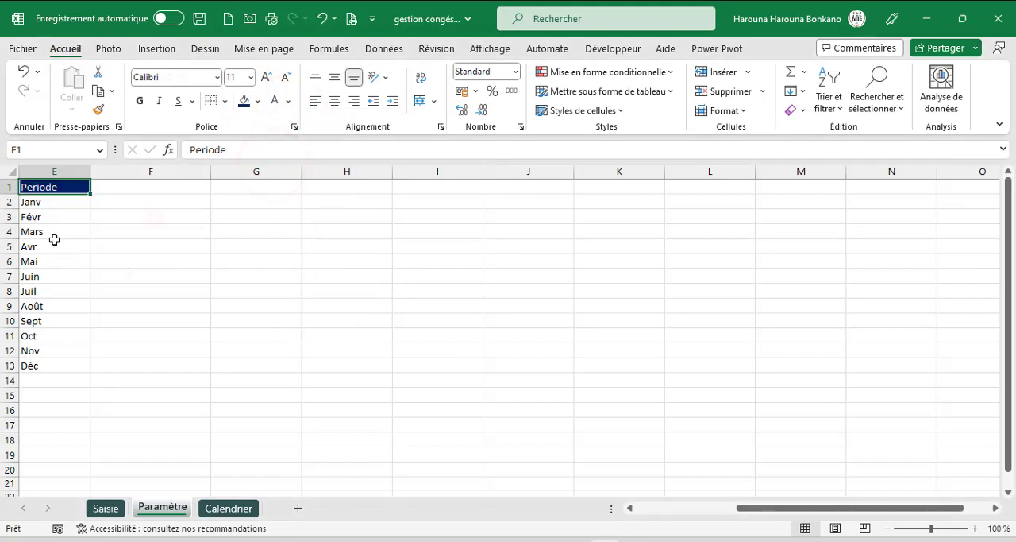
drag(48, 188, 62, 386)
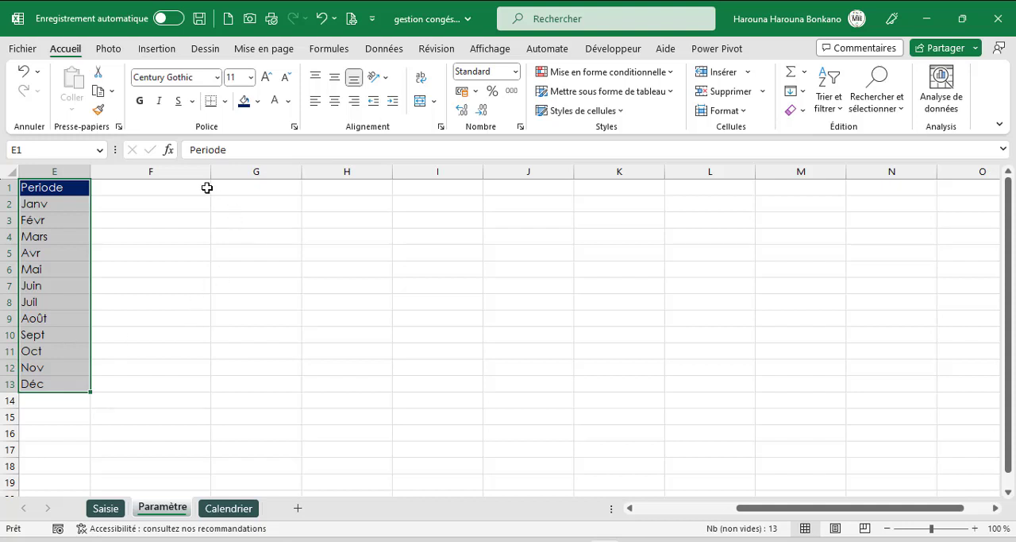
- Enter the title "Liste du persinnel" in cell G1
click(233, 188)
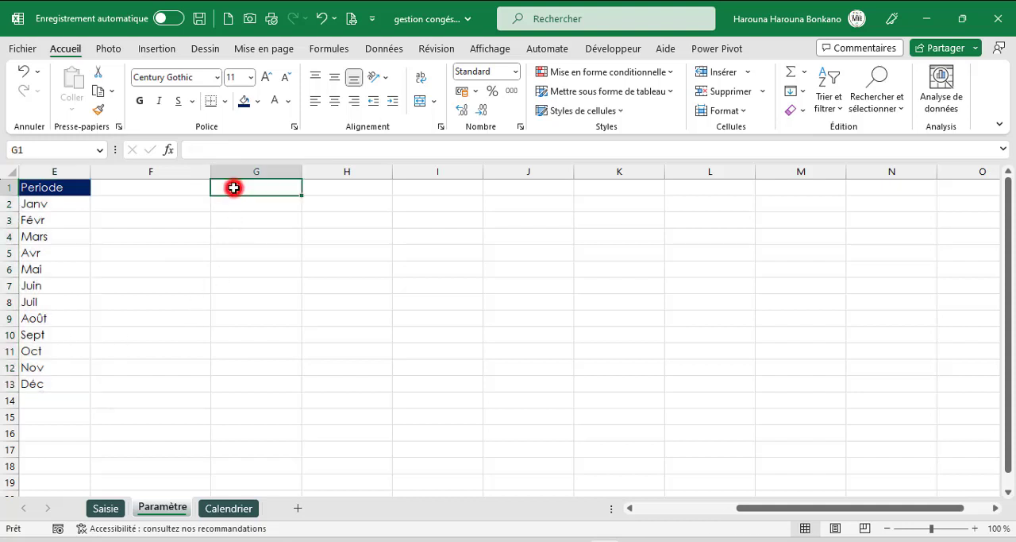
text(Lis)
key(Return)
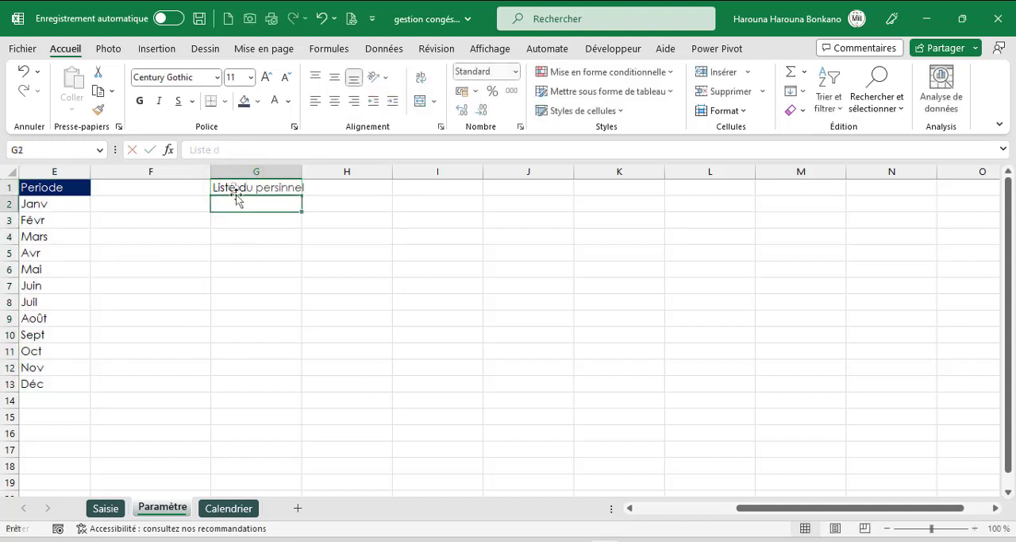
- Enter the column headings Mat, Nom prénom, Fonction and Service in G2:J2 and select the first data cell, G3
text(Mat)
key(Tab)
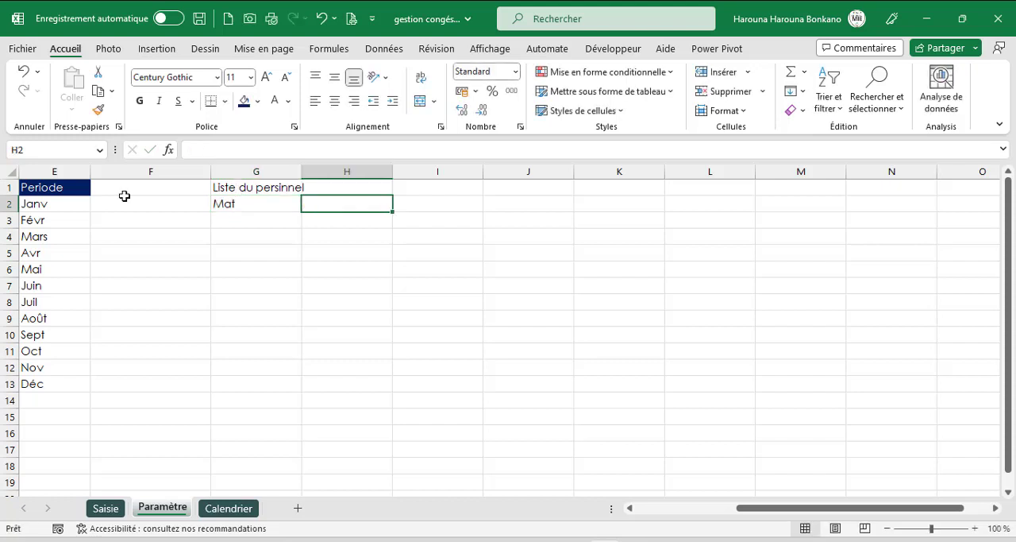
text(Nom prénom)
key(Tab)
text(Fo)
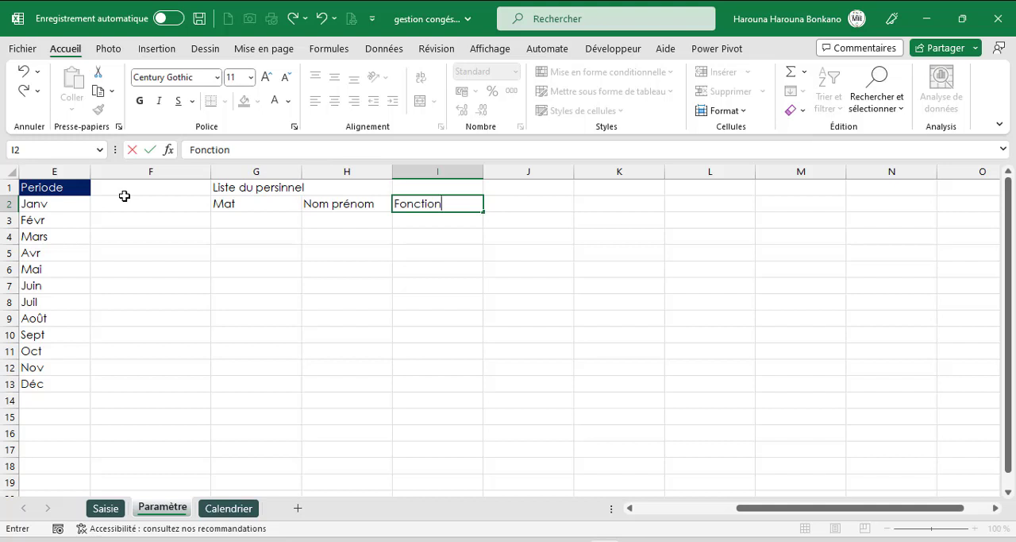
text(nction)
key(Tab)
text(Service)
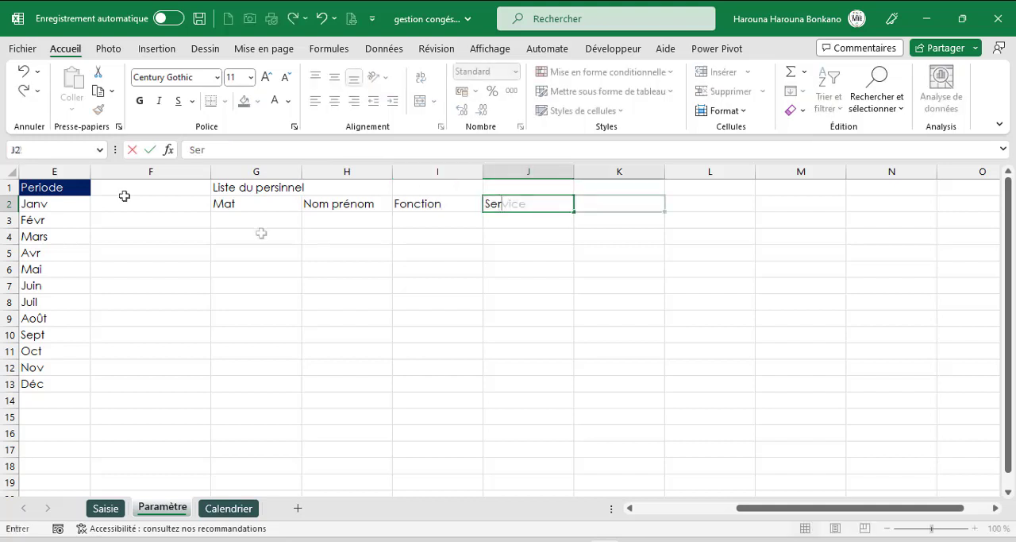
key(Tab)
click(245, 218)
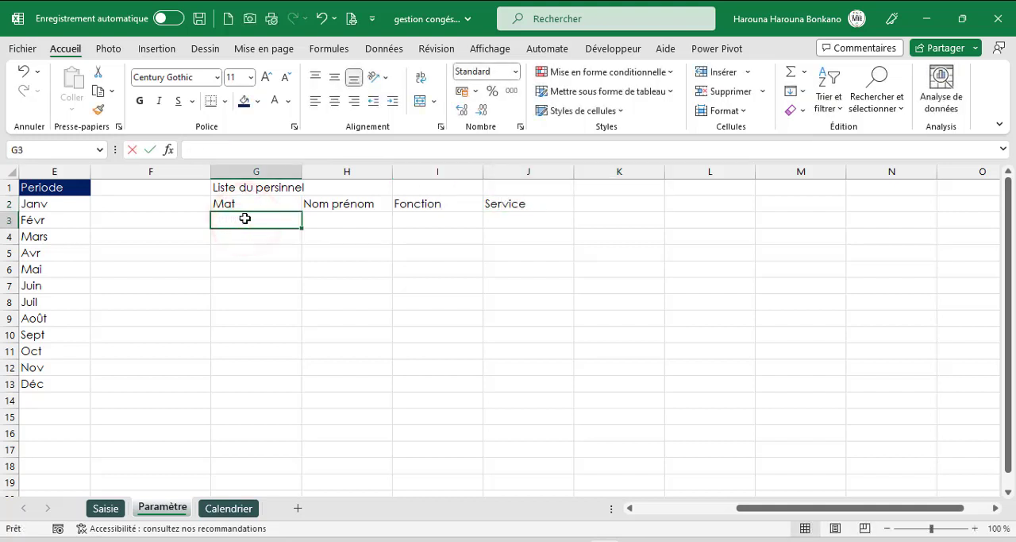
- Fill rows 3 to 16 of the staff list with the series Mat1–Mat14, Nom prénom1–14, Fonction1–14 and Service1–14 in columns G to J
text(Mat1)
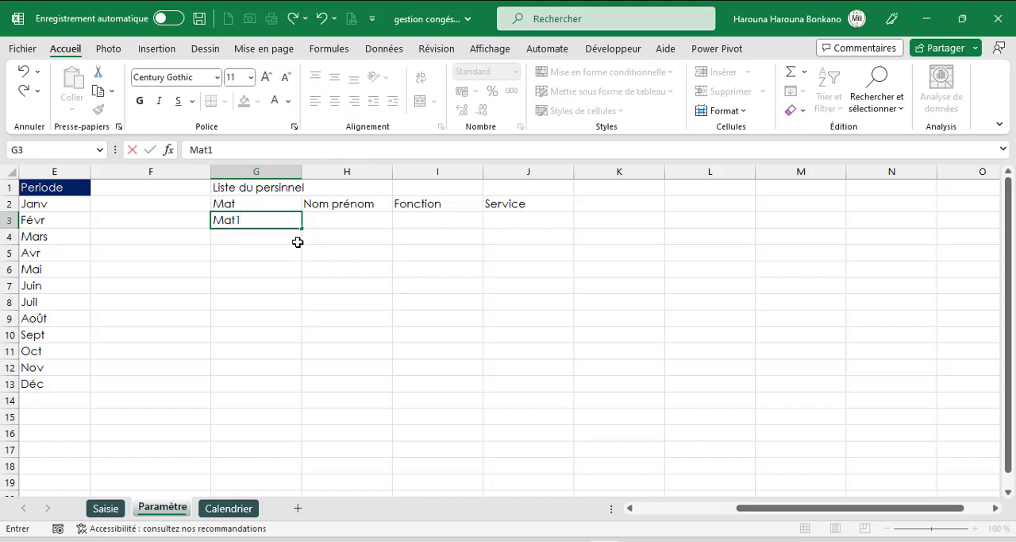
drag(302, 228, 301, 444)
click(328, 220)
text(Nom prénom)
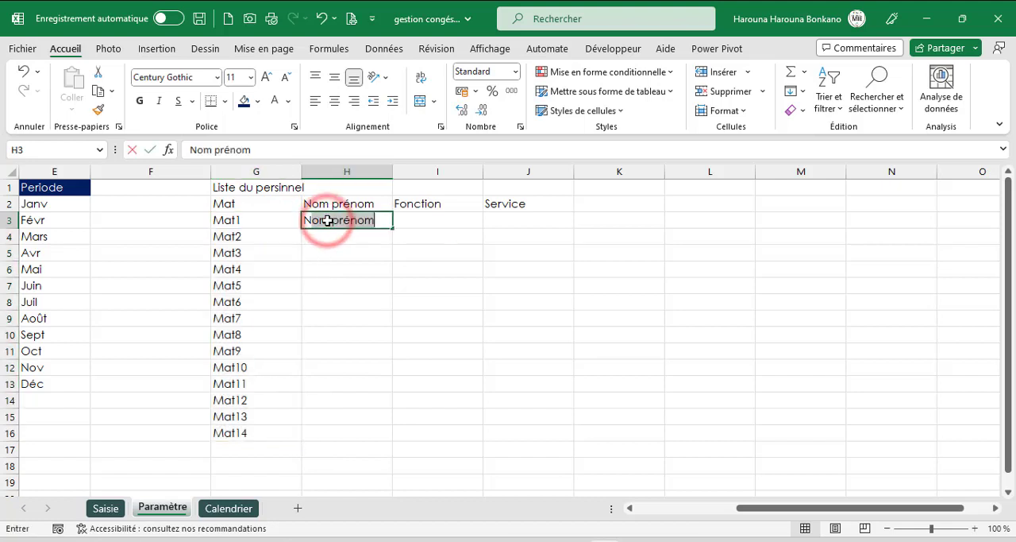
click(380, 221)
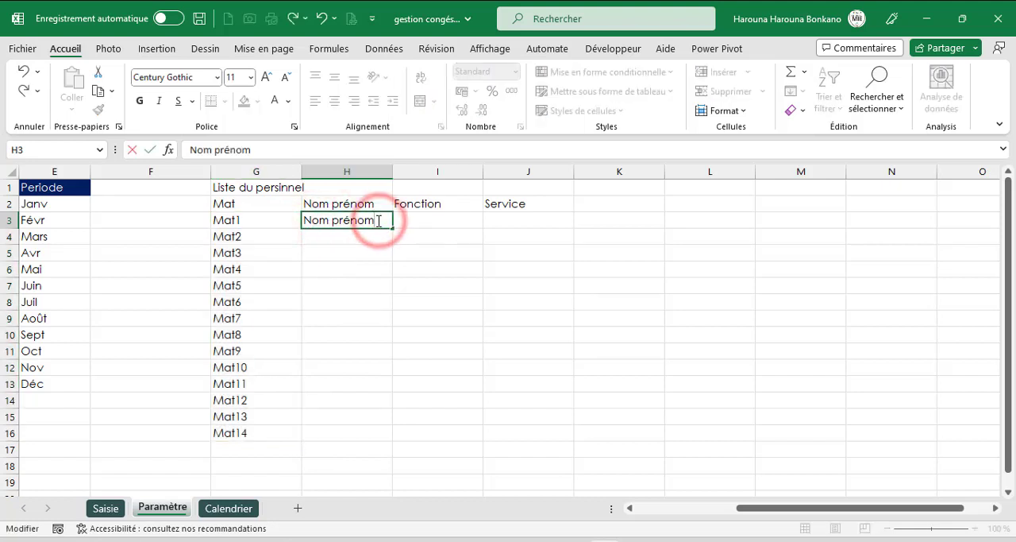
text(1)
drag(394, 227, 392, 432)
drag(392, 432, 392, 442)
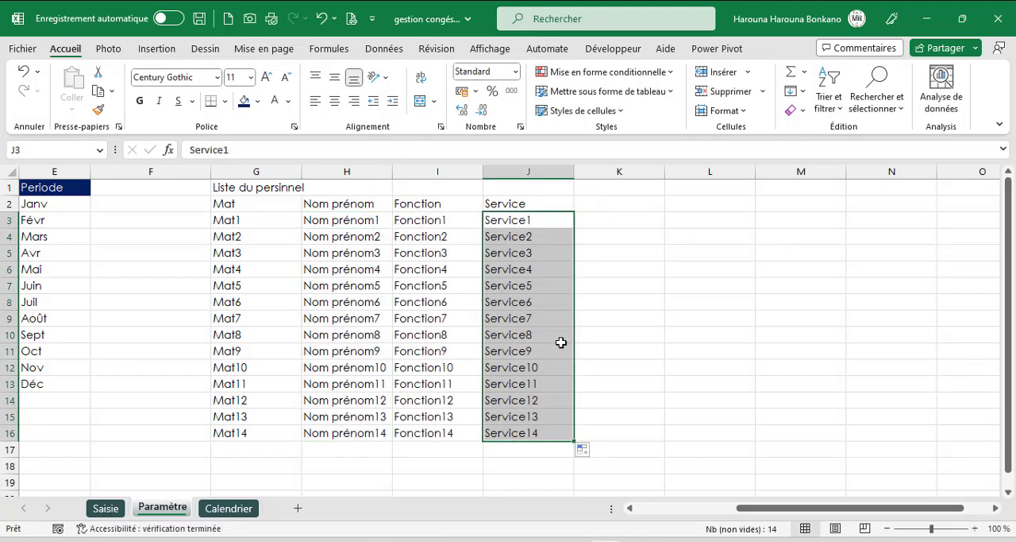
- Format the staff list headings in G2:J2 with a dark blue fill and bold white text, centred horizontally and vertically
drag(225, 203, 554, 201)
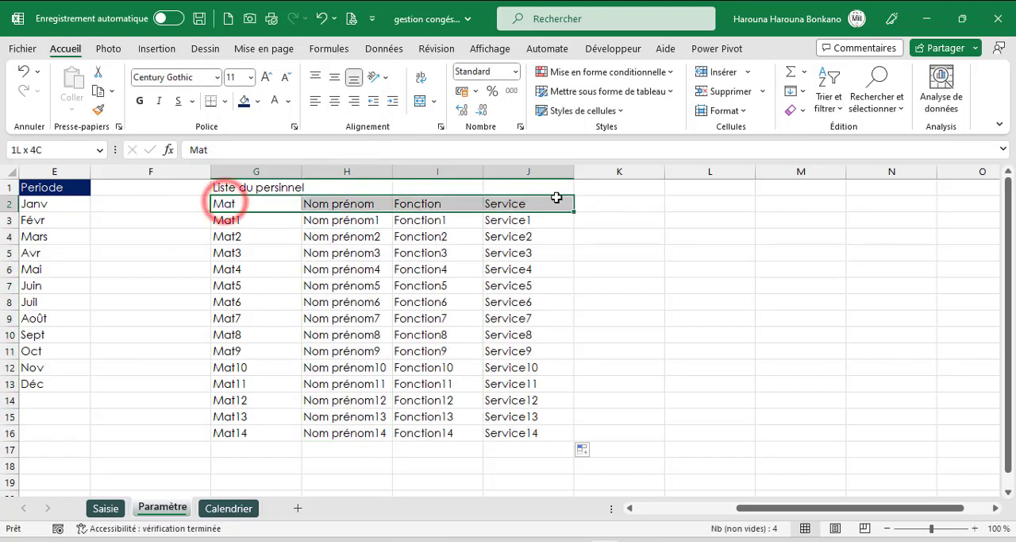
click(244, 102)
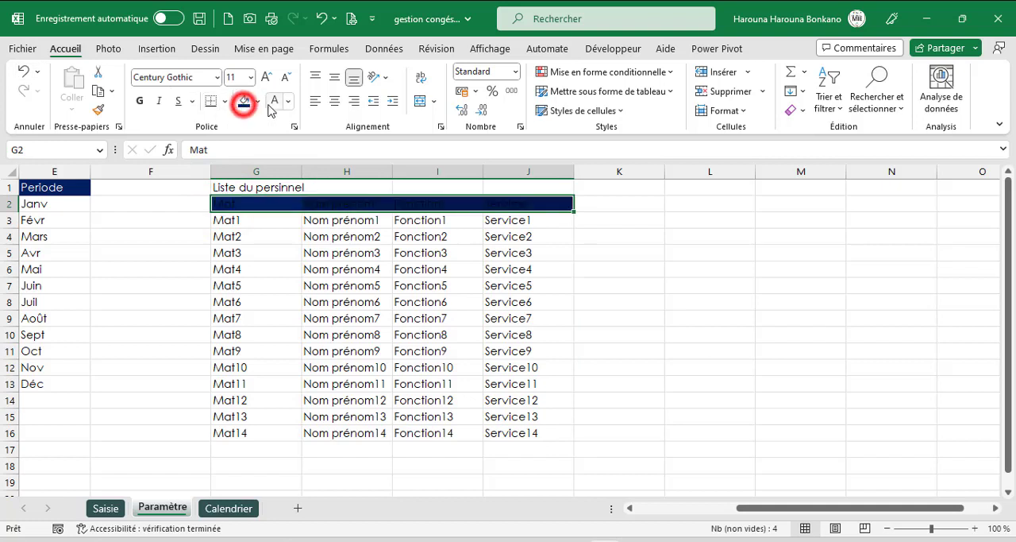
click(272, 104)
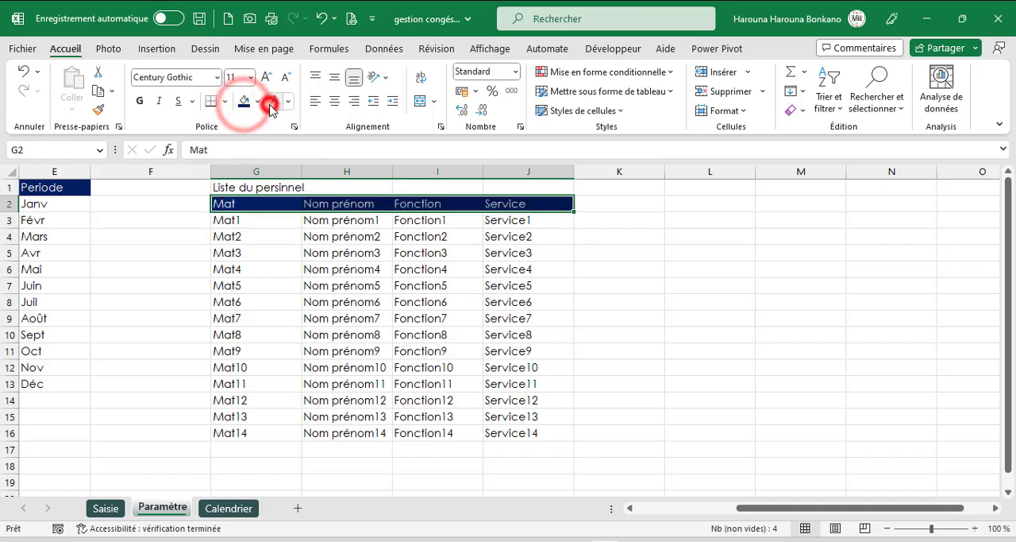
click(139, 101)
click(334, 100)
click(335, 77)
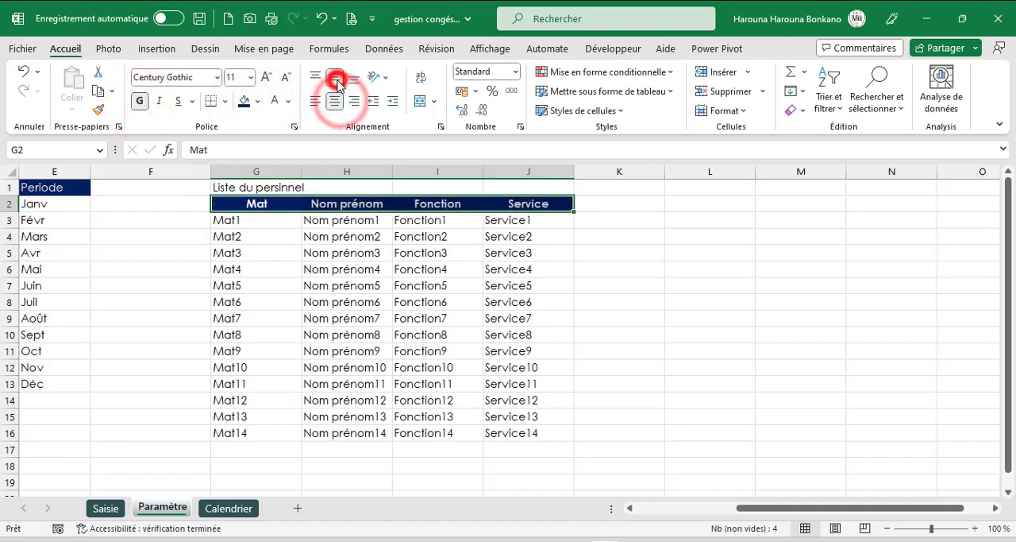
- Enter the heading Type d'absences in L2 with Maladie, Congés, Autres and Famille in L3:L6, and widen column L to fit
click(691, 202)
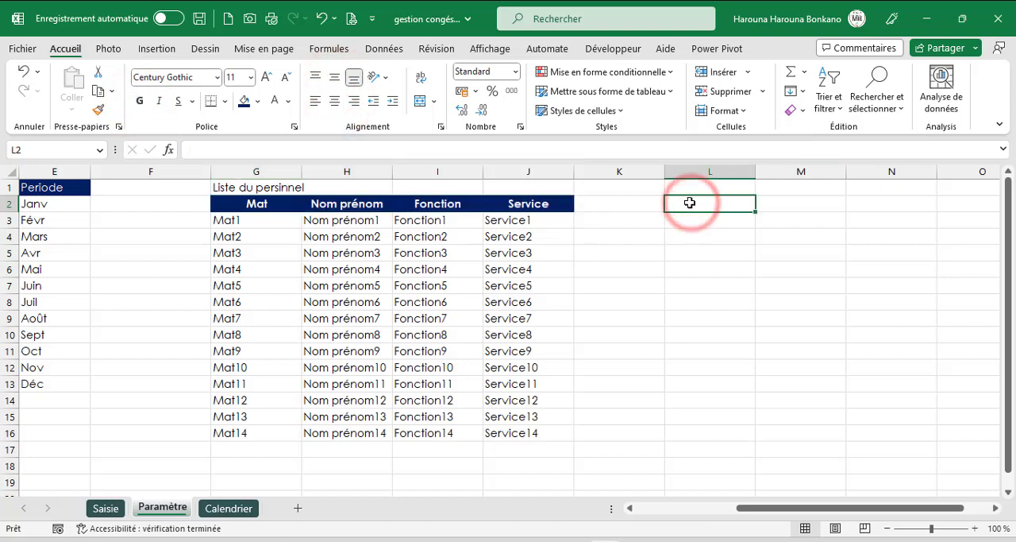
text(Type d'absences)
key(Return)
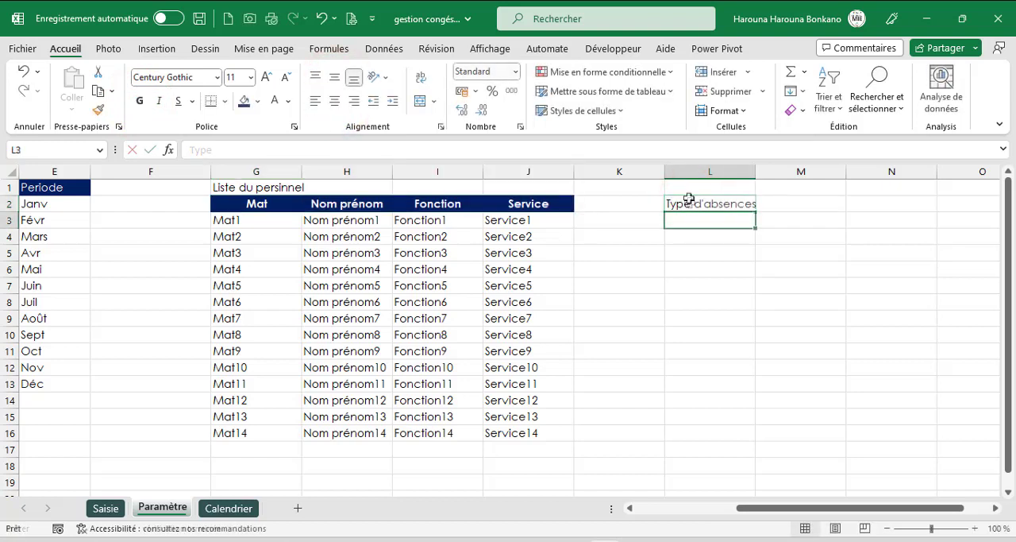
text(Maladie)
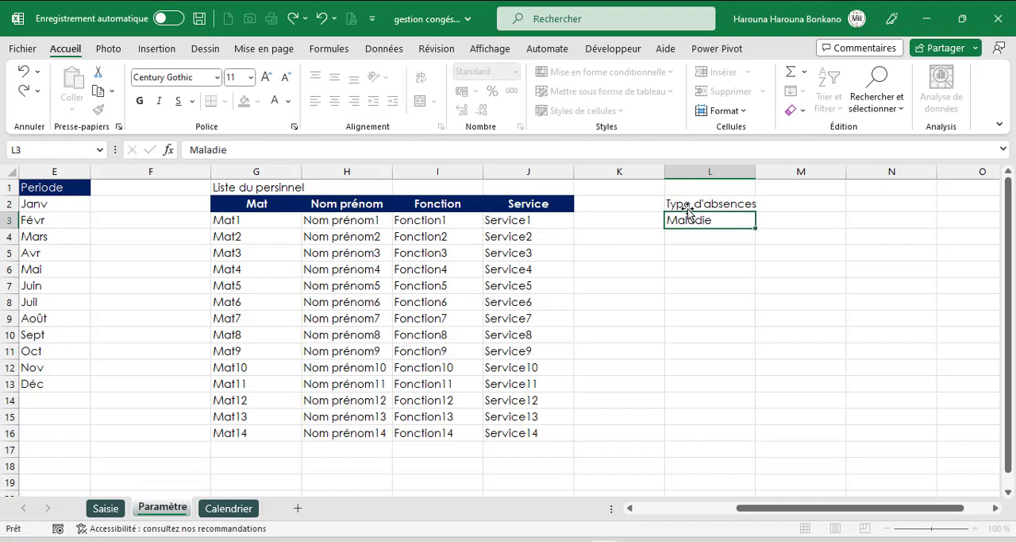
key(Return)
text(C)
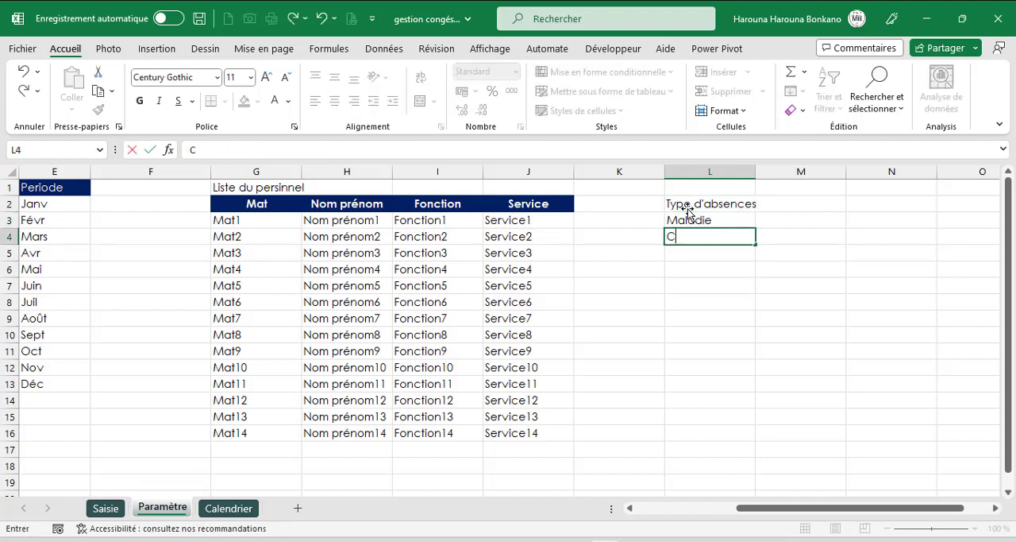
text(ongés)
key(Return)
text(Autres)
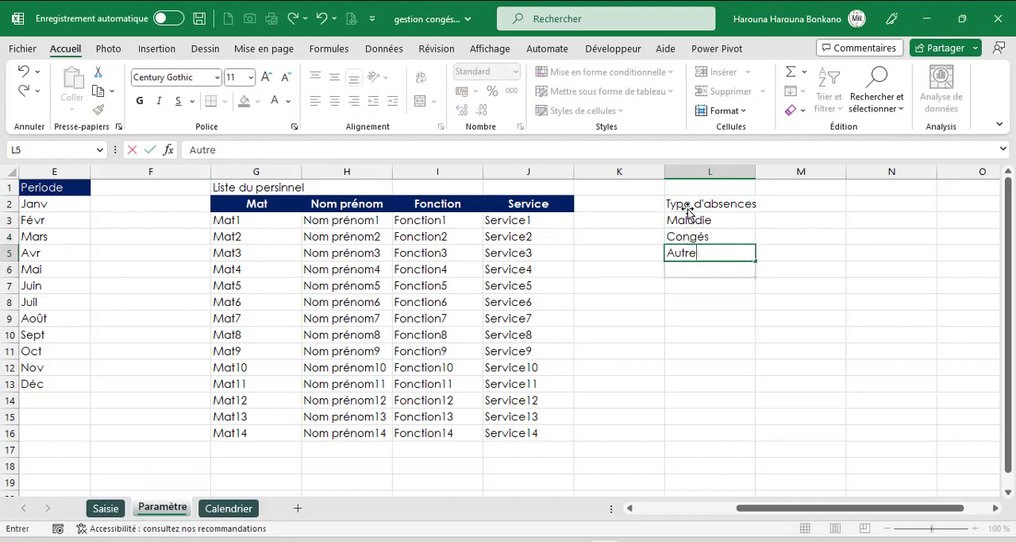
key(Return)
text(Famille)
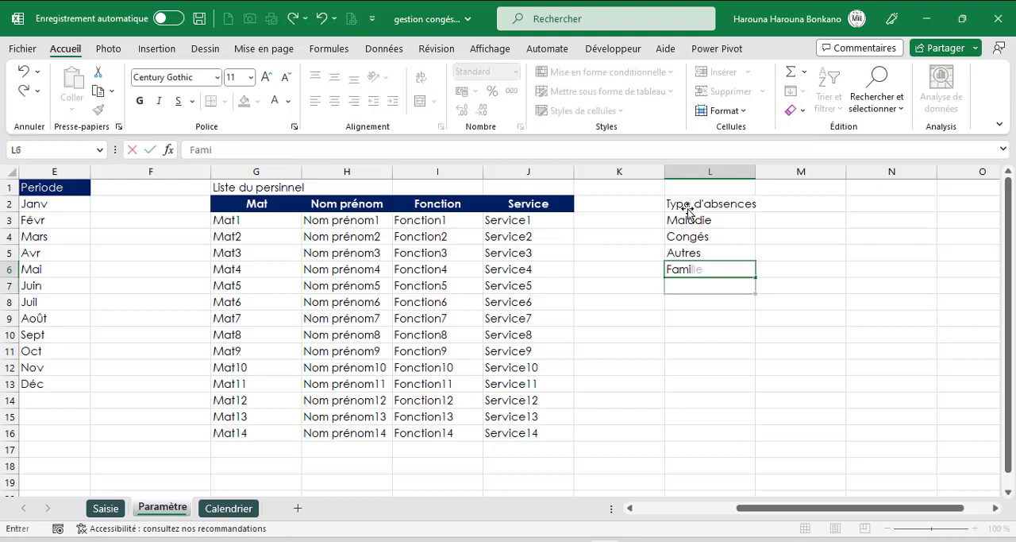
key(Return)
drag(756, 172, 771, 171)
- Enter the heading Code in M2 and the absence codes m, c, a and f in M3:M6
click(791, 200)
text(Code)
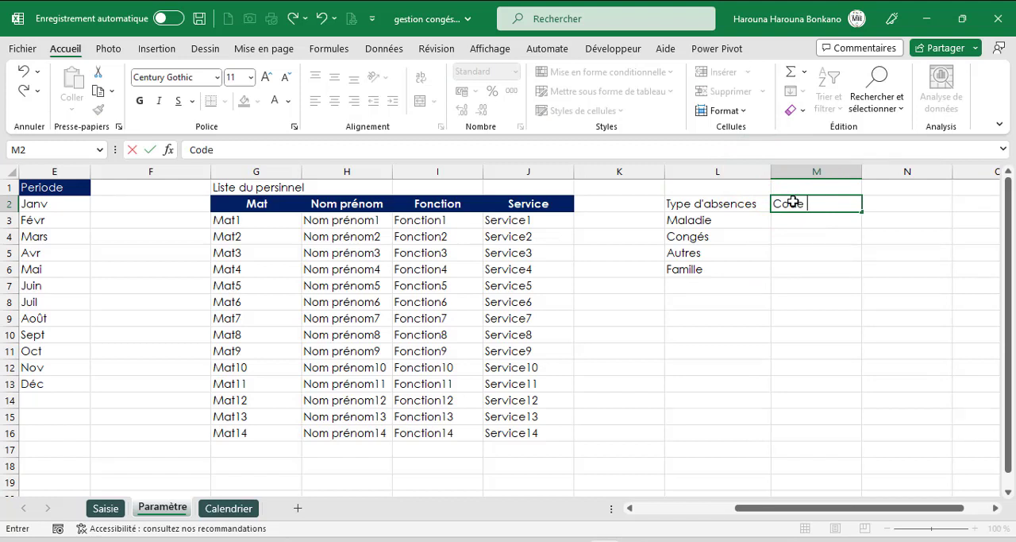
key(Return)
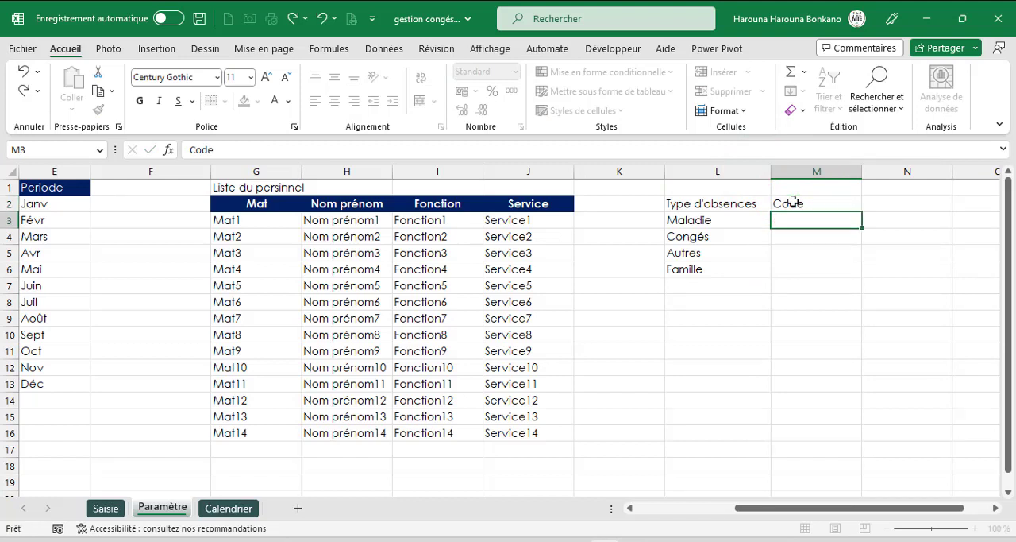
text(m)
key(Return)
text(code)
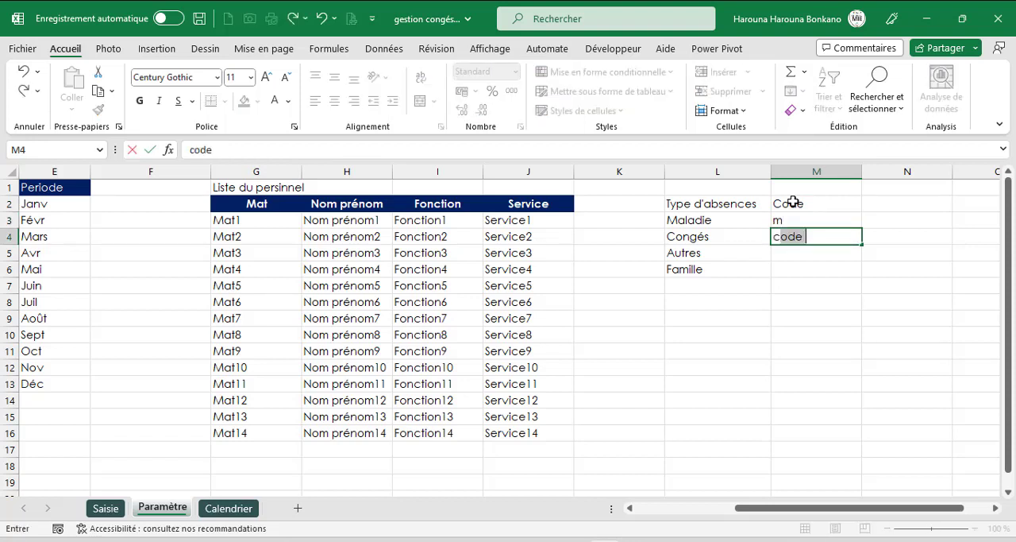
key(Return)
key(Up)
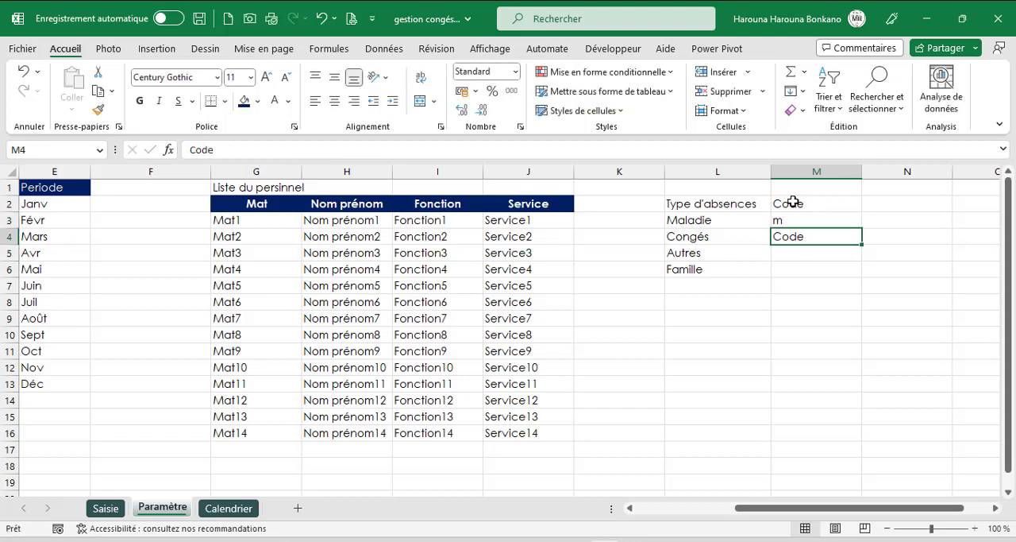
text(c)
key(Return)
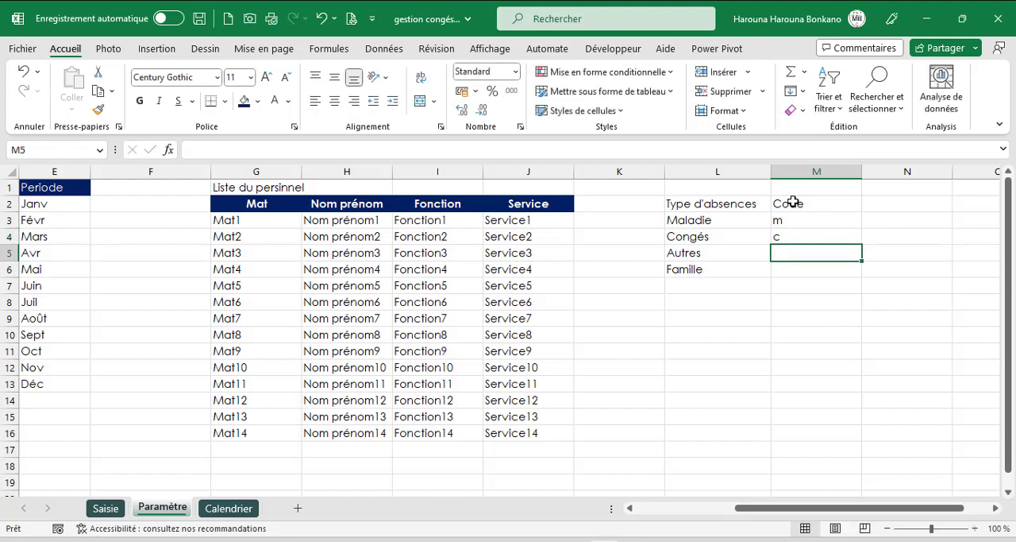
text(a)
key(Return)
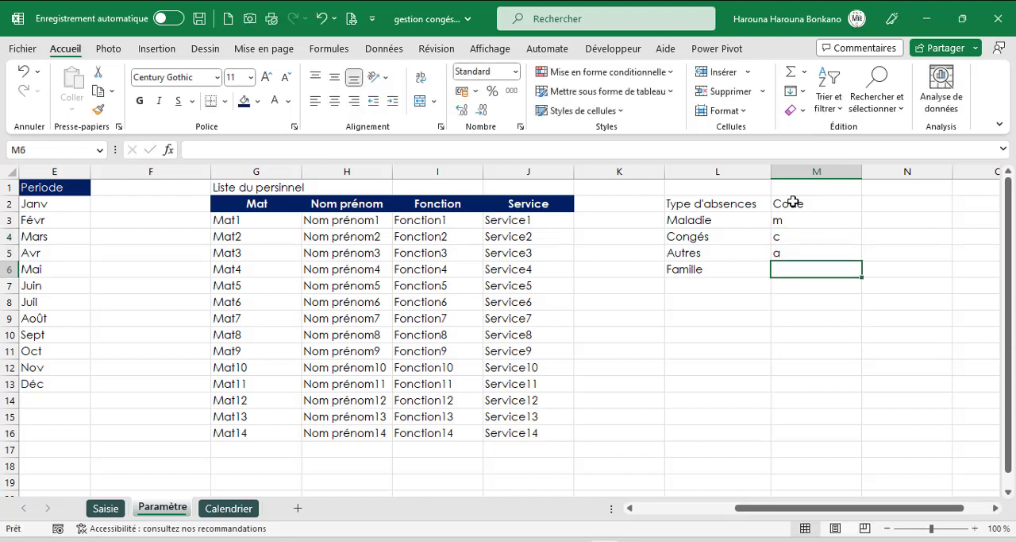
text(f)
key(Return)
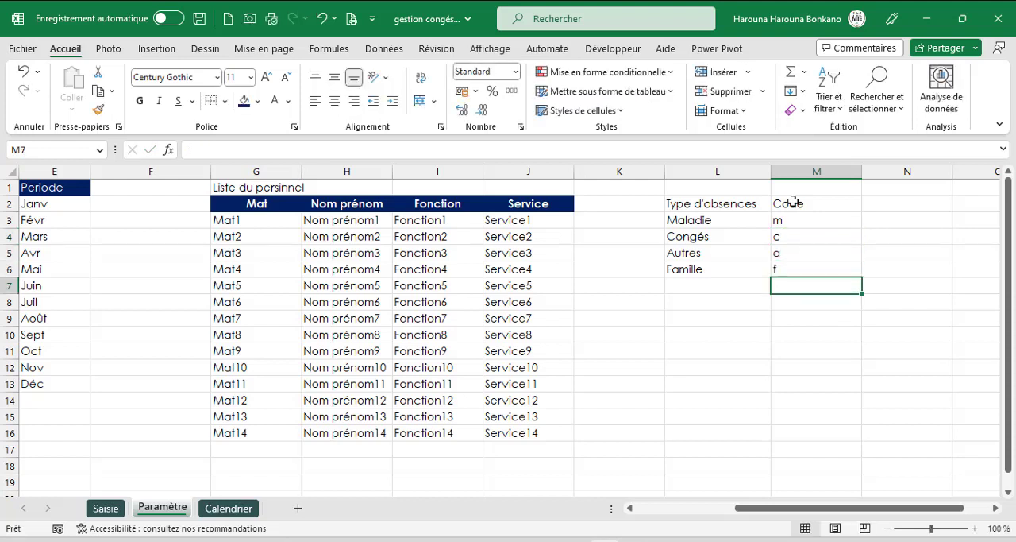
- Give the absence table headings in L2:M2 a dark blue fill and white text, centred horizontally and vertically
drag(716, 206, 794, 205)
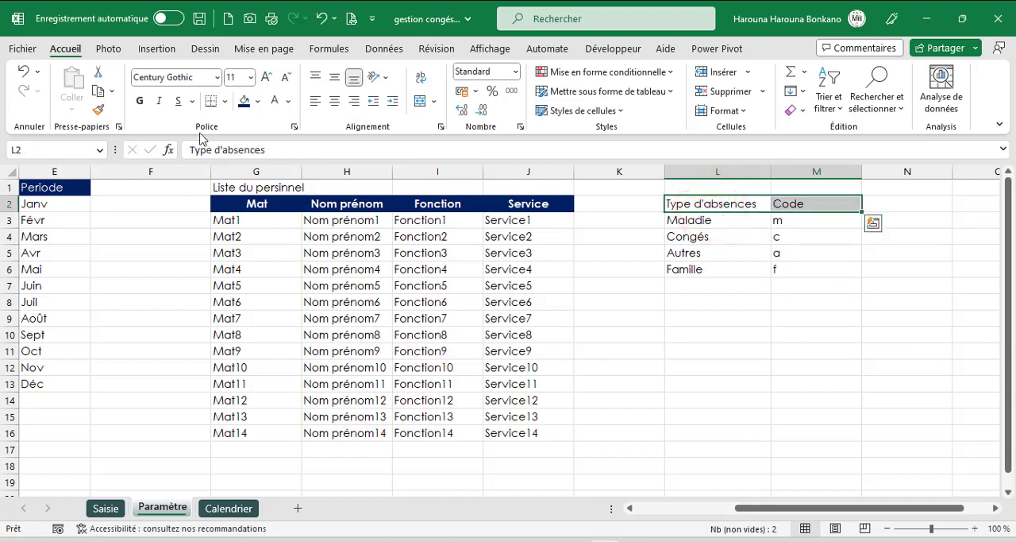
click(243, 100)
click(274, 101)
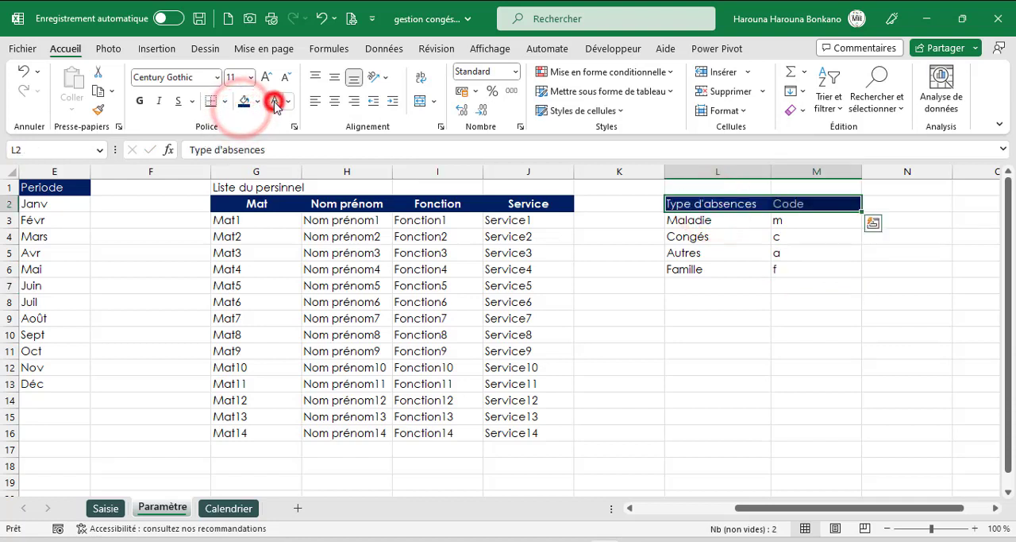
click(334, 101)
click(335, 77)
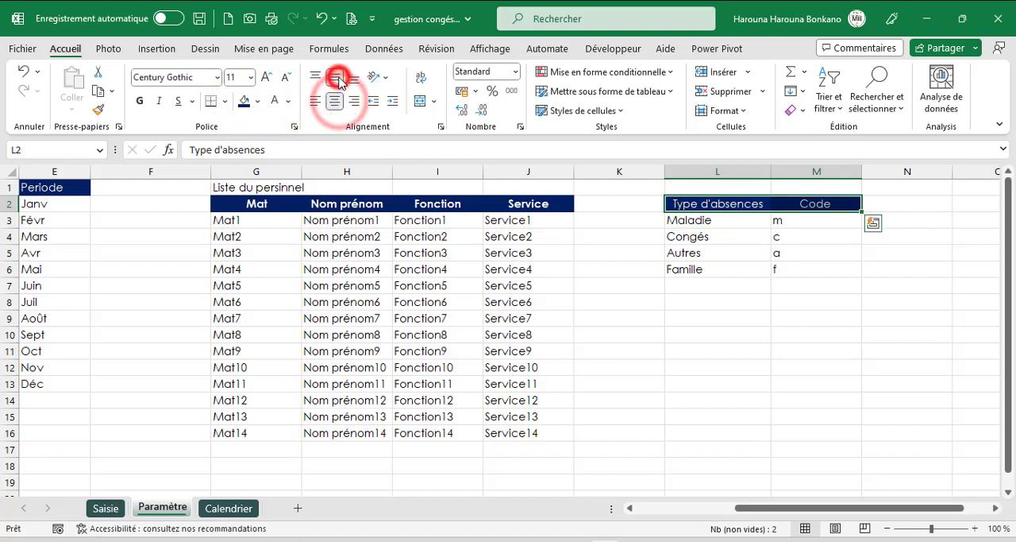
drag(721, 221, 812, 251)
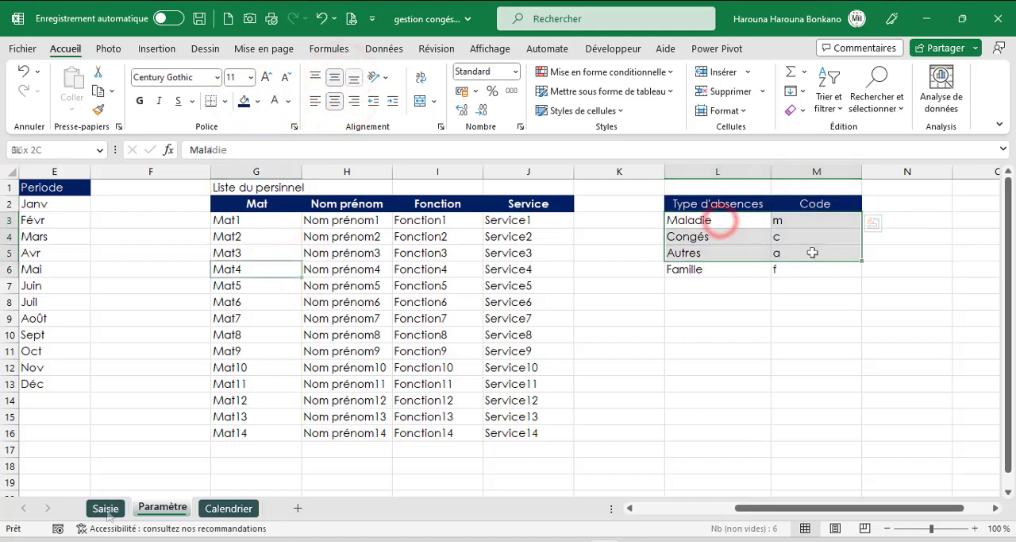
- On the Saisie sheet, add list data validation to the Mat cells B5:B18, using Paramètre!$G$3:$G$16 as the source
click(106, 508)
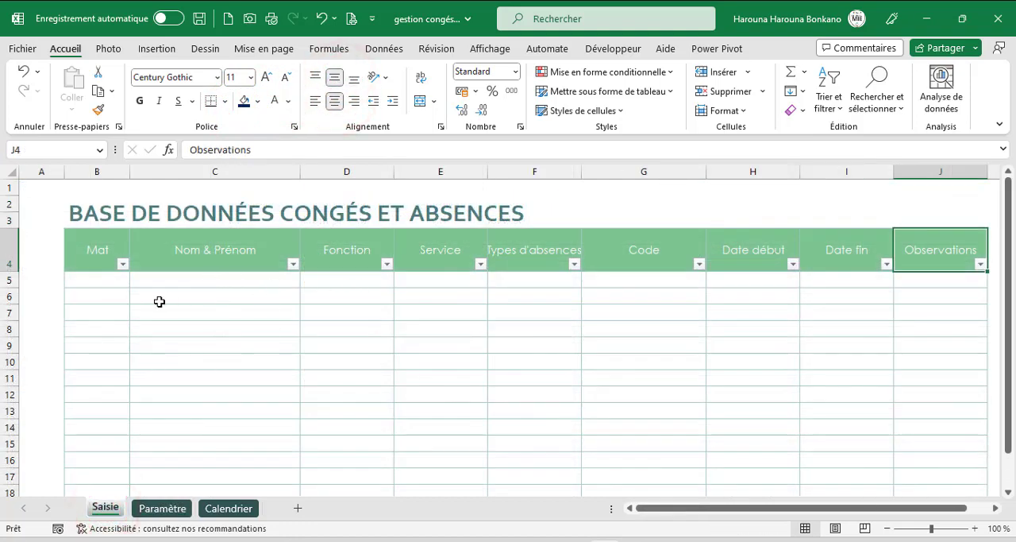
drag(115, 283, 114, 457)
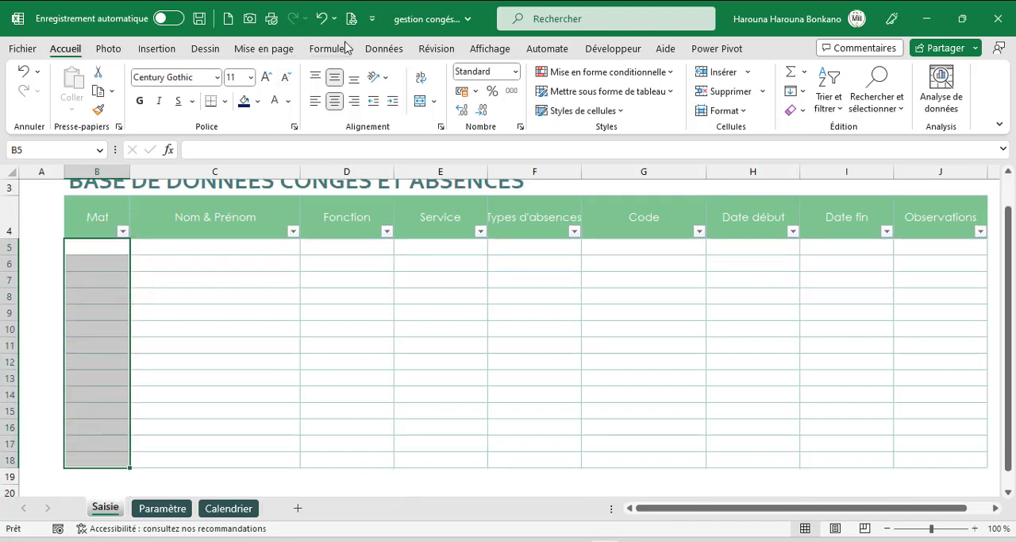
click(377, 45)
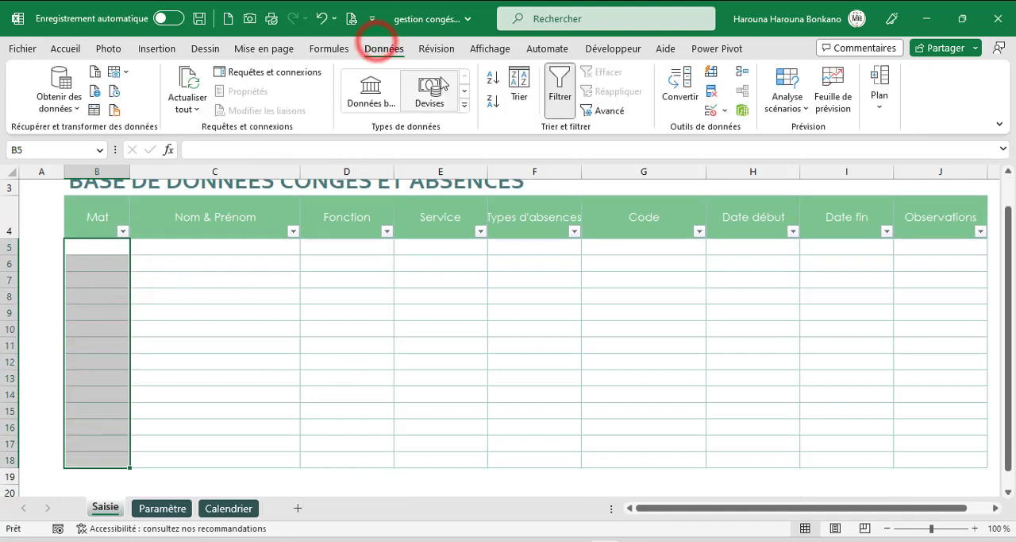
click(712, 112)
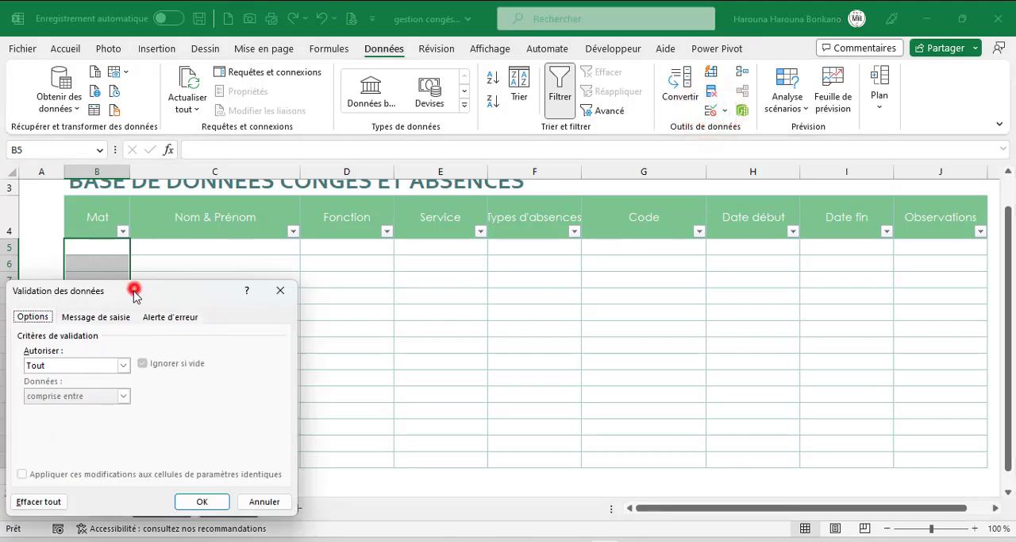
drag(134, 290, 475, 156)
click(465, 229)
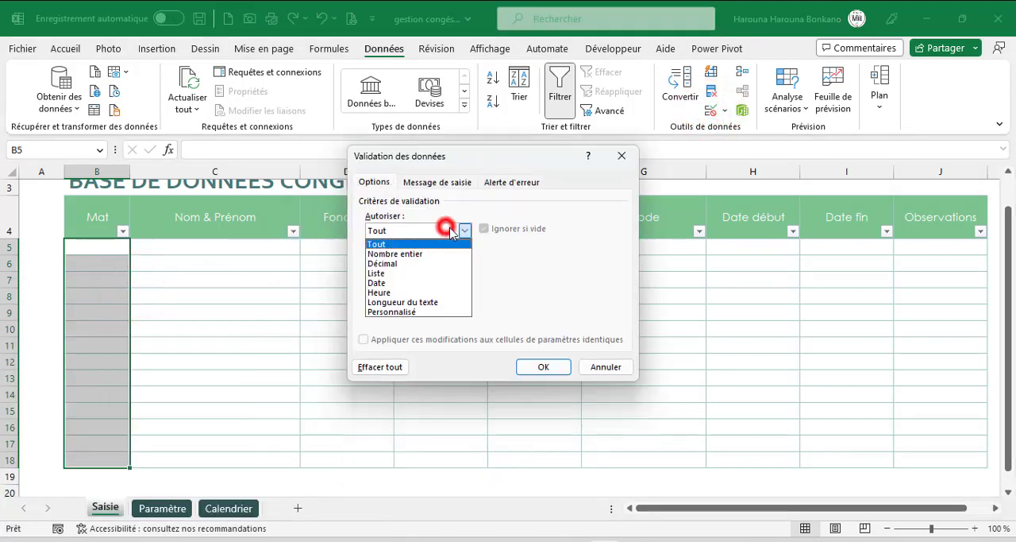
click(387, 273)
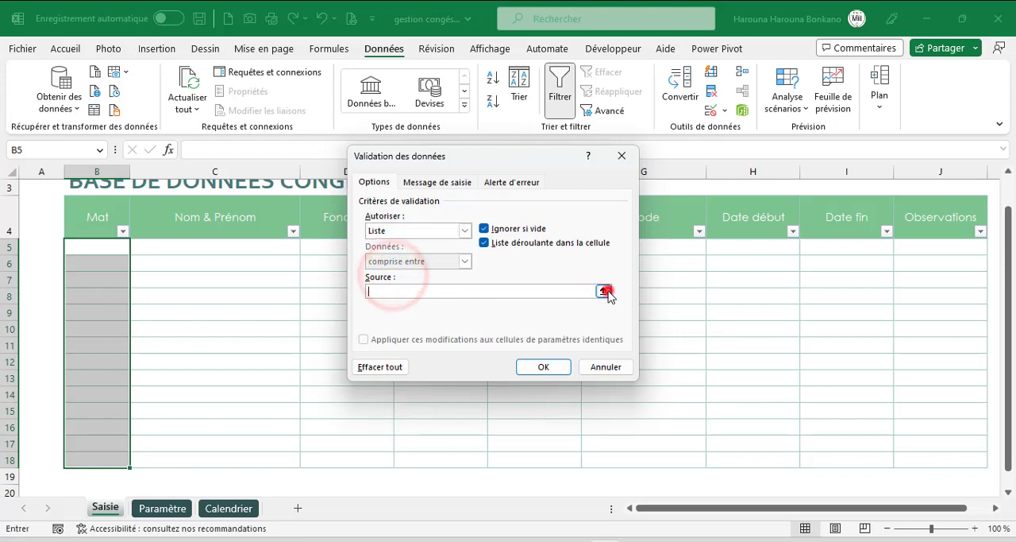
click(605, 291)
click(162, 508)
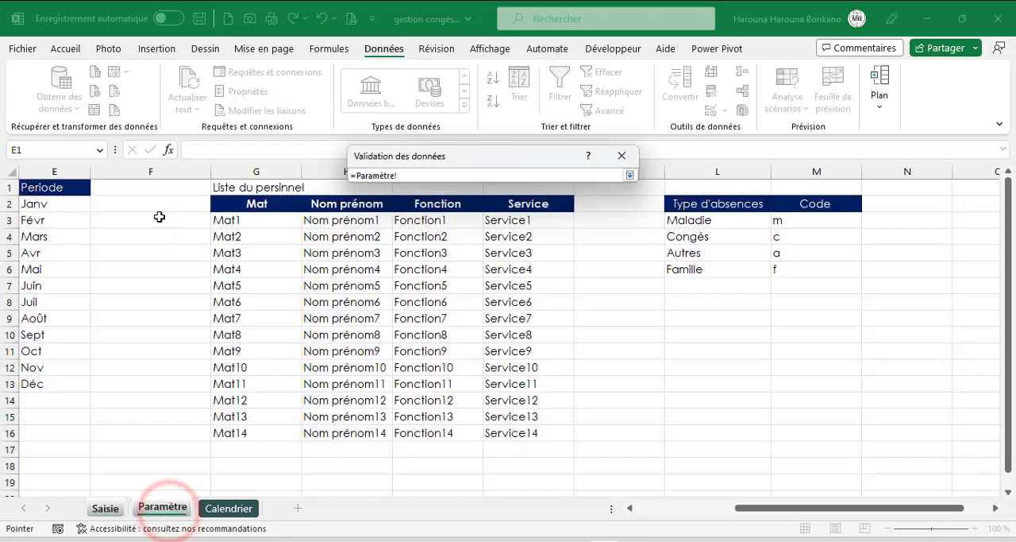
drag(226, 220, 233, 433)
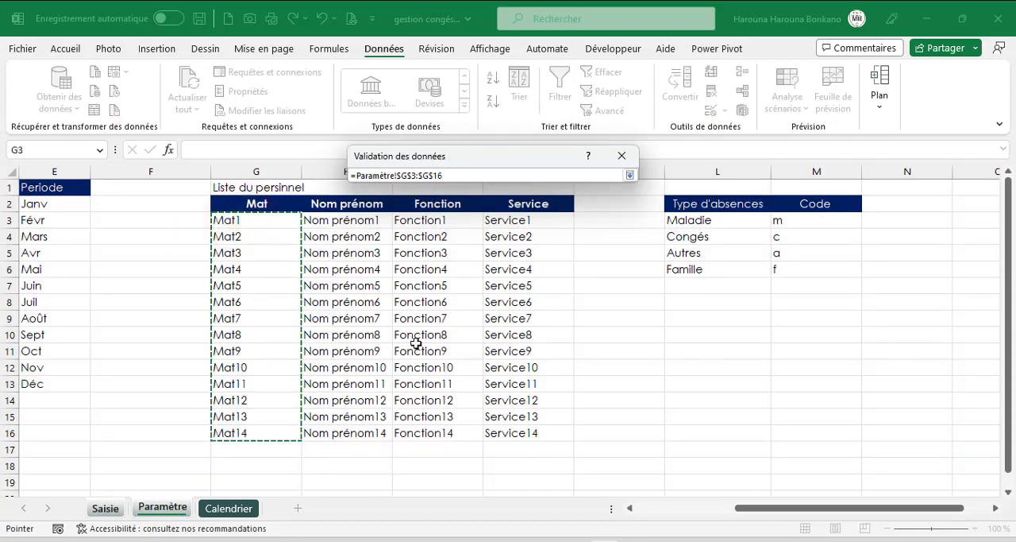
click(630, 175)
click(536, 363)
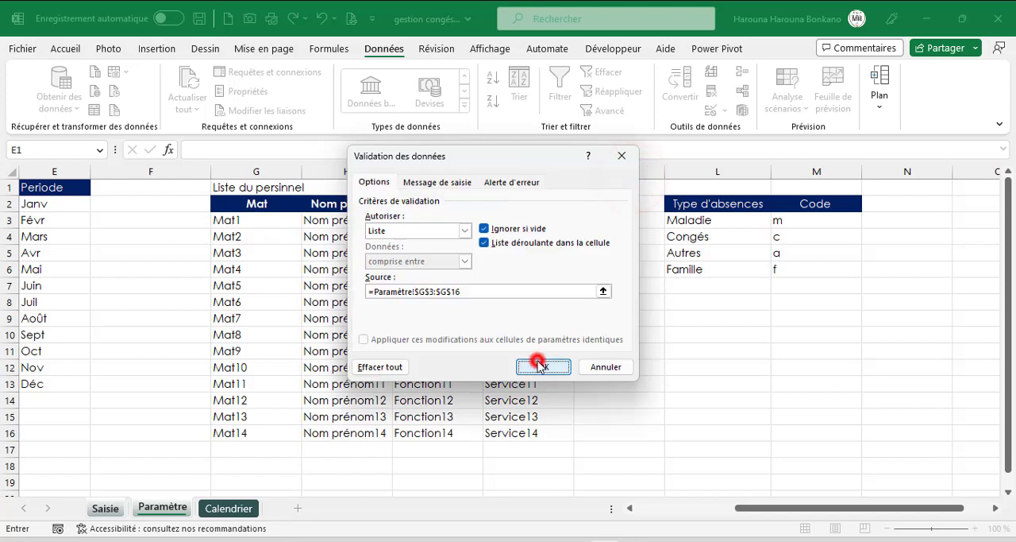
- Choose Mat2 from the drop-down list in the first Mat cell, B5, of the Saisie database
click(90, 249)
click(137, 247)
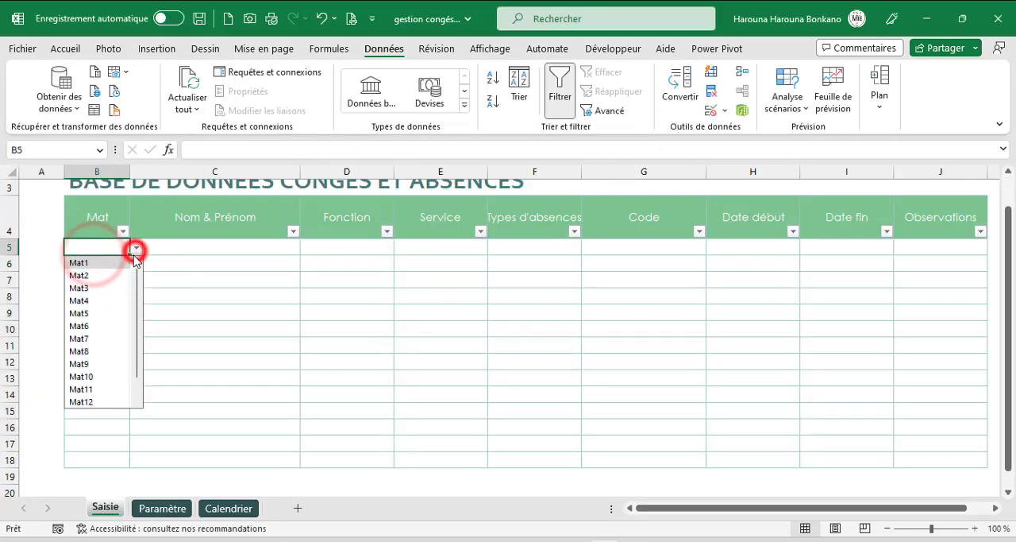
click(208, 276)
click(176, 249)
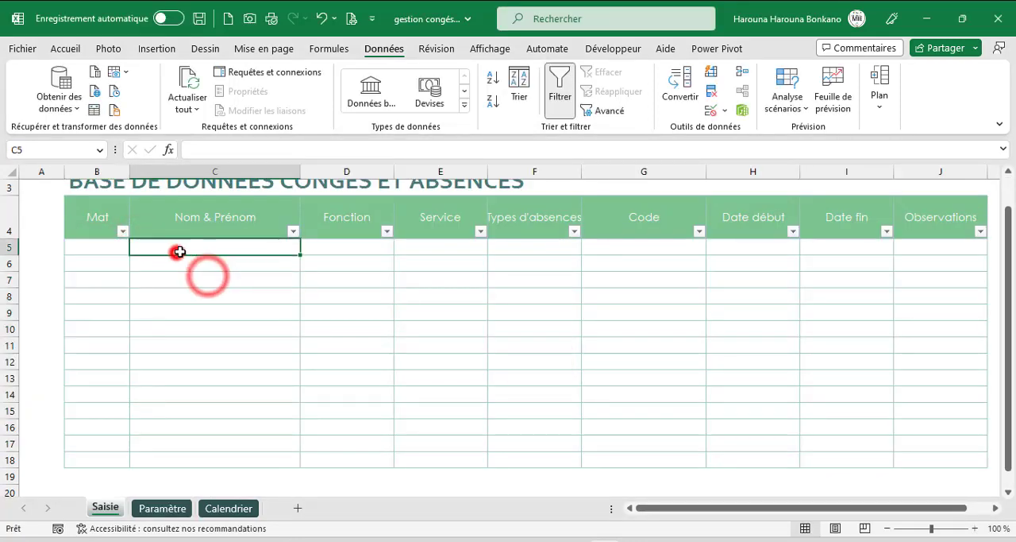
click(110, 248)
click(136, 247)
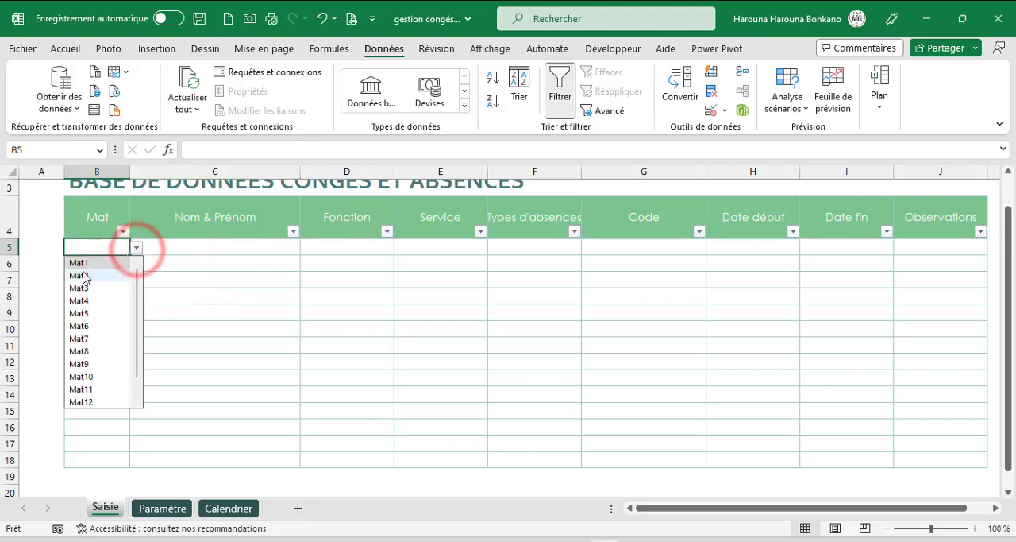
click(82, 271)
- Start a RECHERCHEV formula in C5 under Nom & Prénom, with $B5 as the lookup value
click(199, 250)
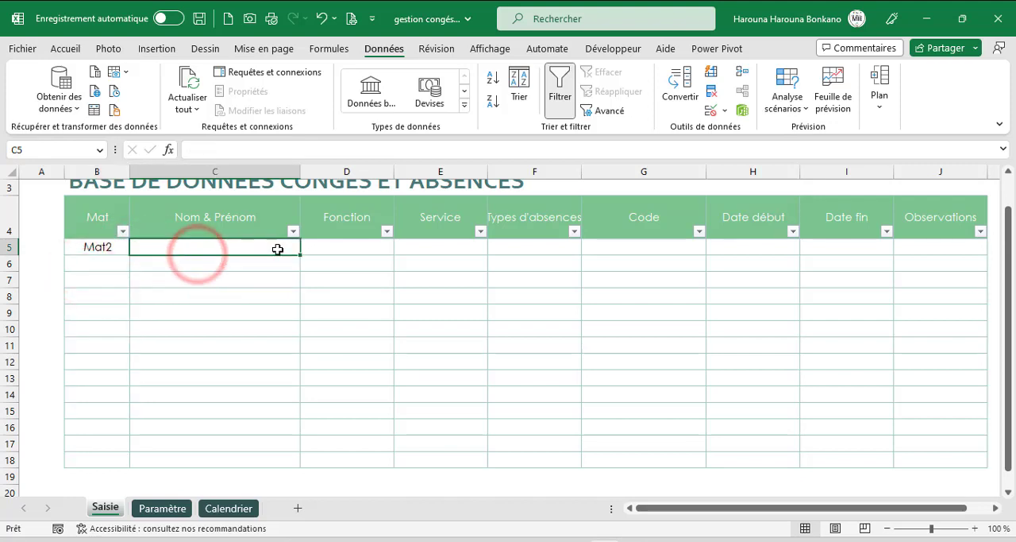
text(=re)
key(Down)
key(Down)
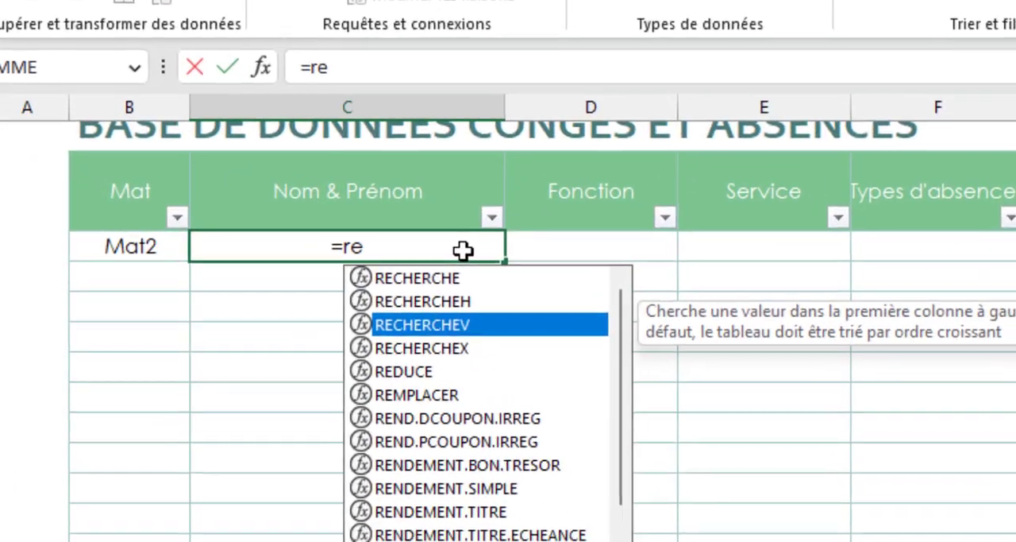
key(Tab)
key(Left)
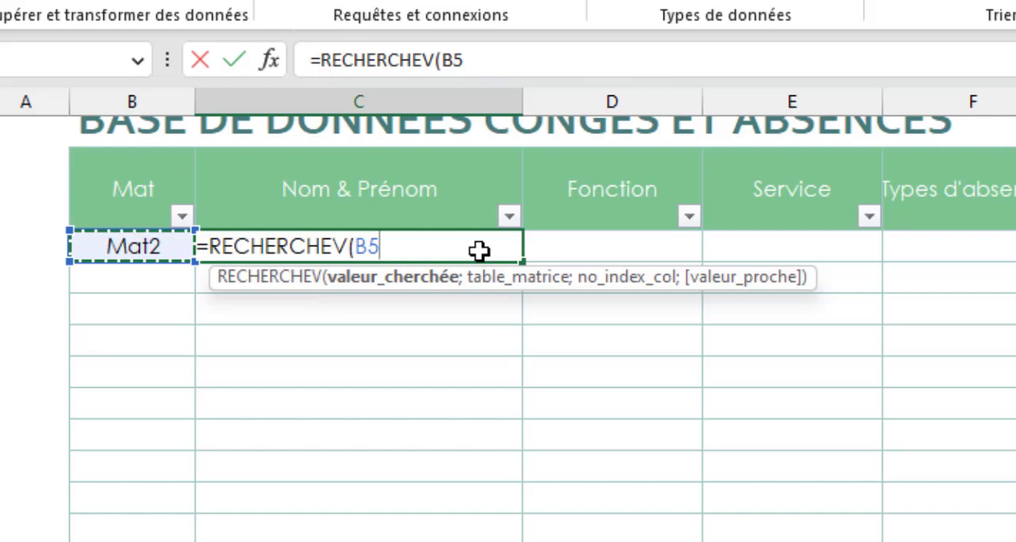
key(F4)
key(F4)
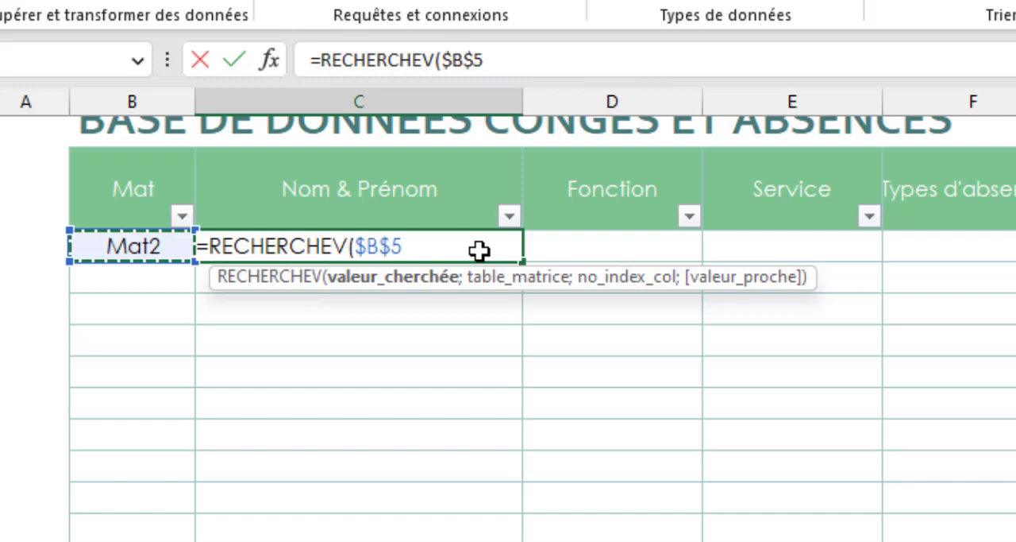
key(F4)
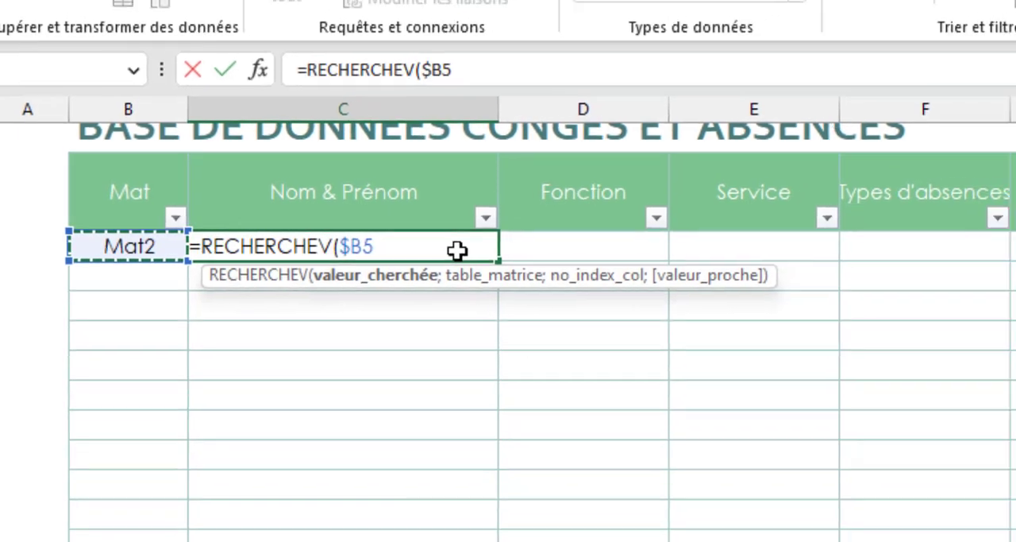
text(;)
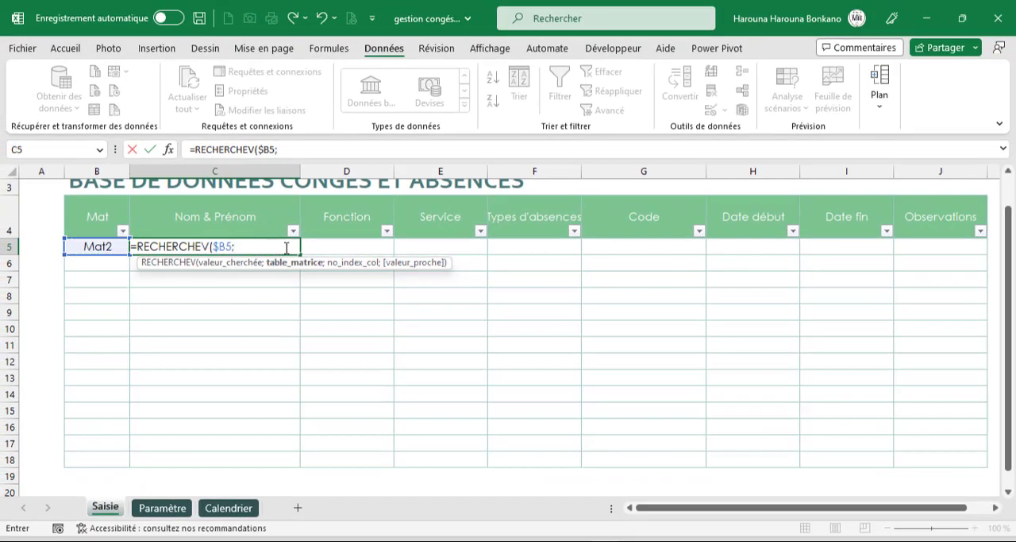
- Set the formula's lookup table to the personnel list on the Paramètre sheet, Paramètre!$G$3:$J$16
click(157, 509)
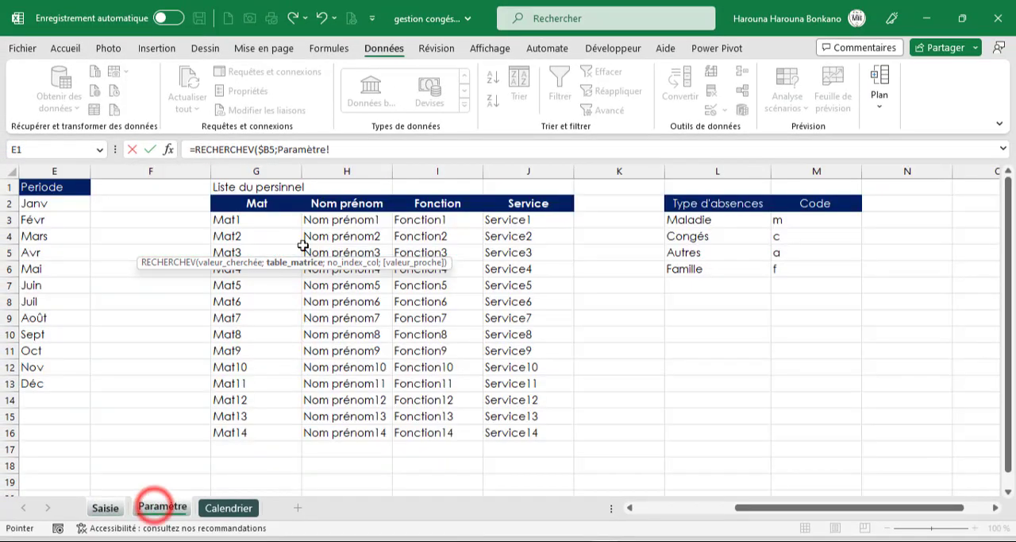
click(237, 221)
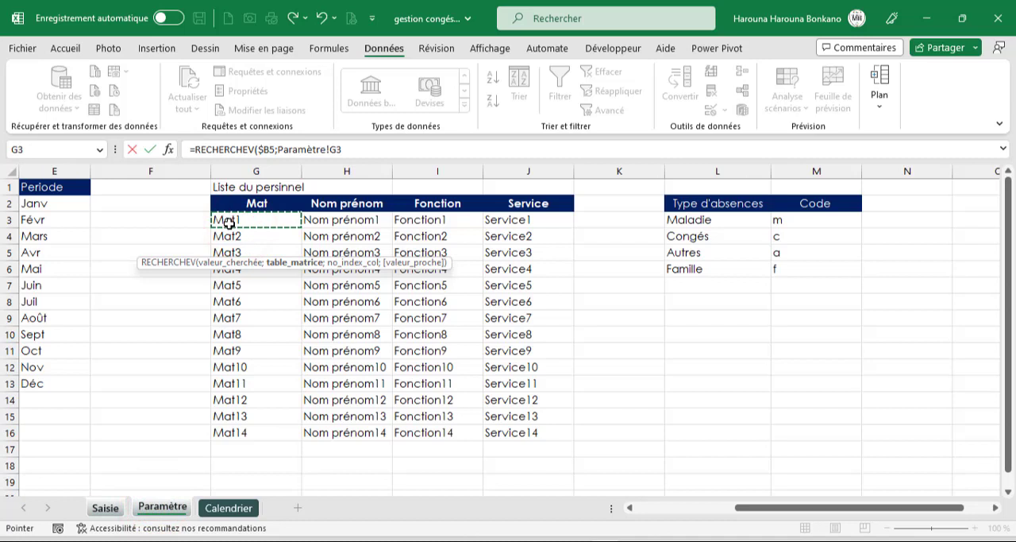
drag(229, 223, 537, 436)
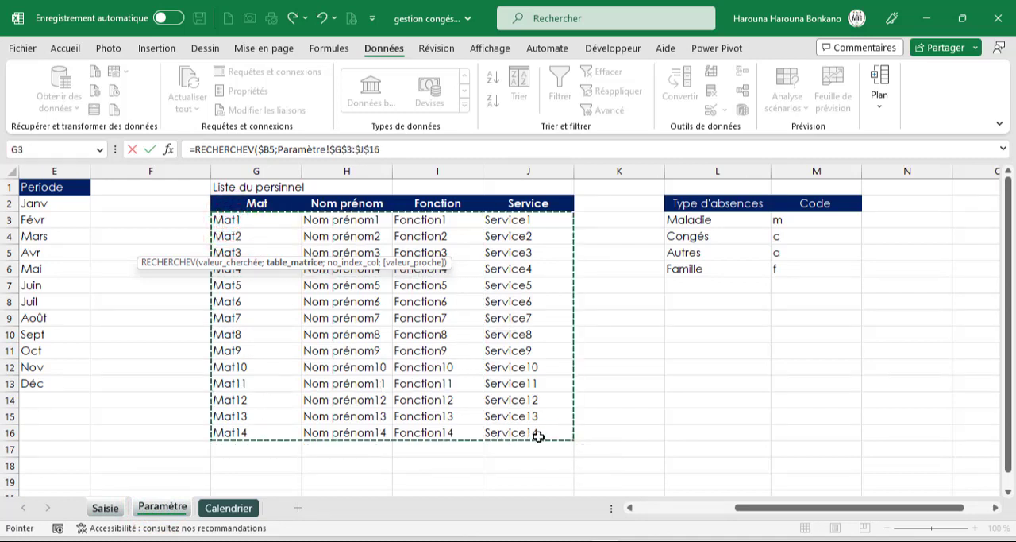
text(;)
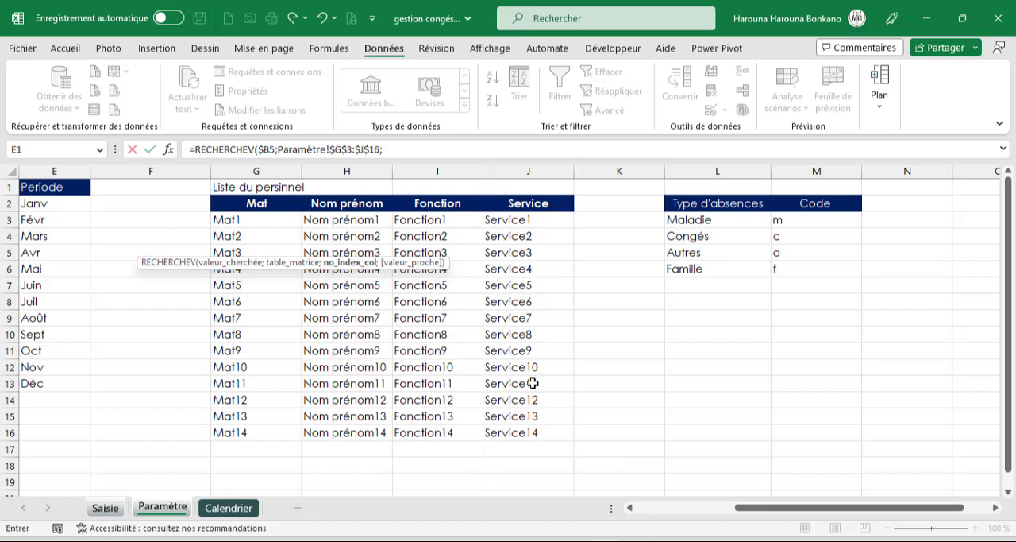
text(col)
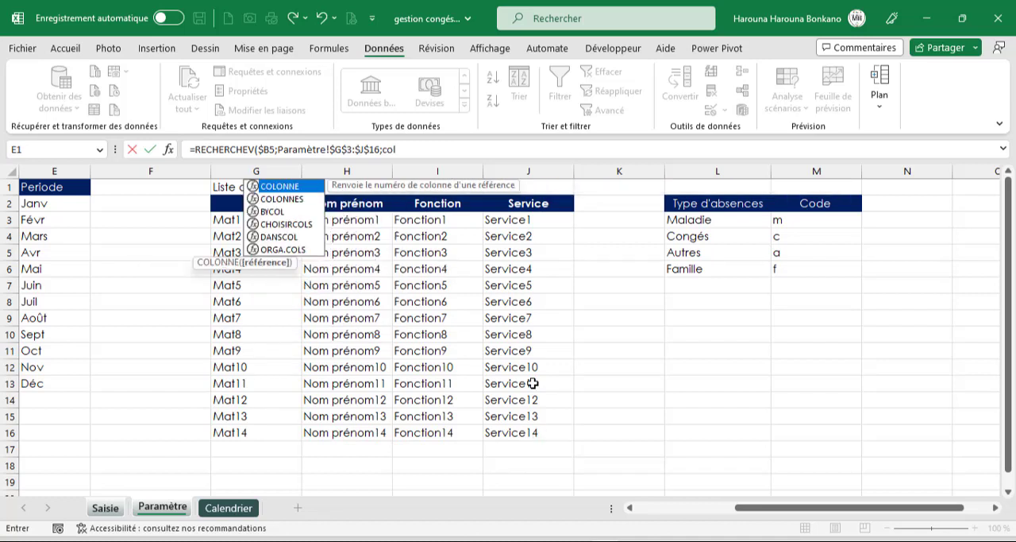
- Complete the RECHERCHEV formula with COLONNE(Paramètre!B1) as the column index and 0 for an exact match
key(Tab)
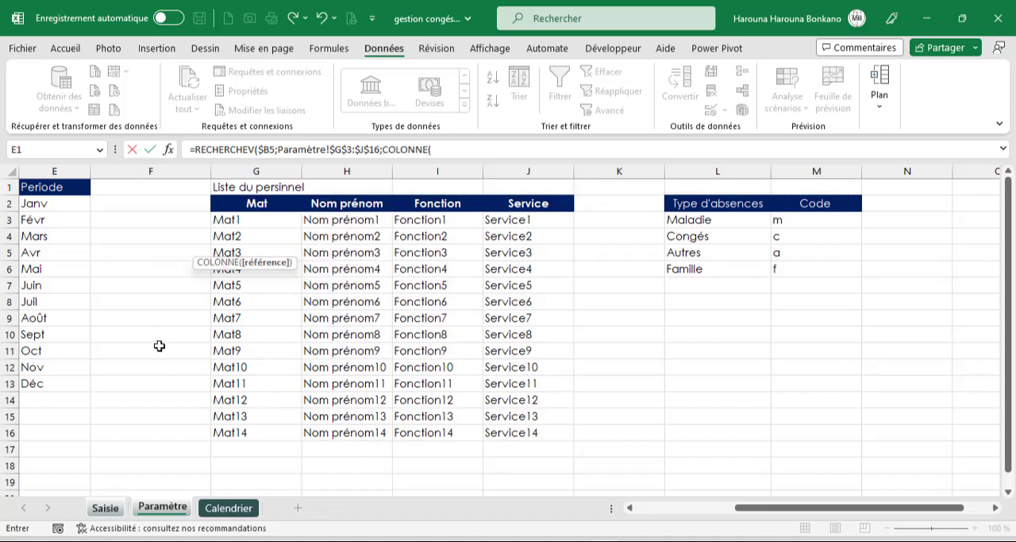
drag(818, 506, 817, 506)
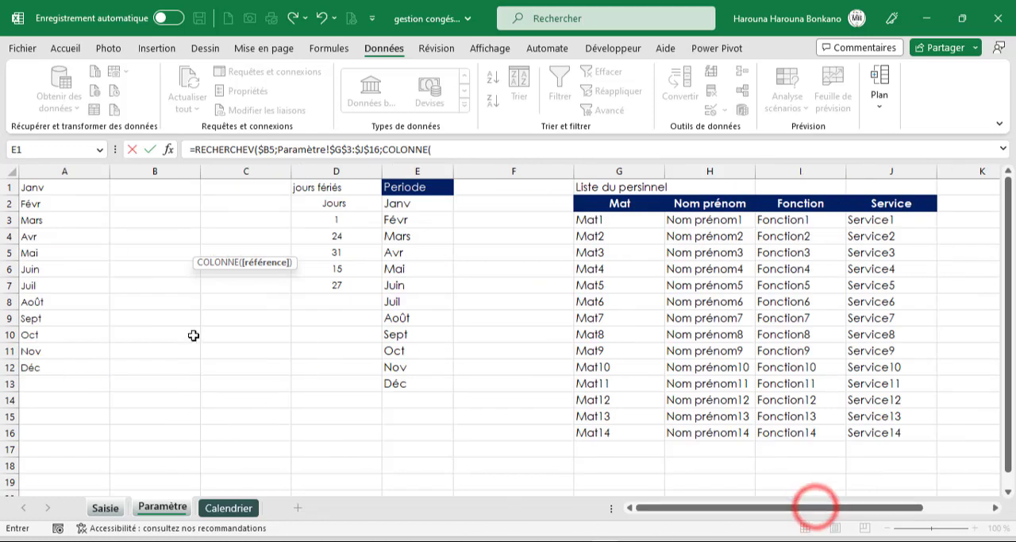
click(143, 191)
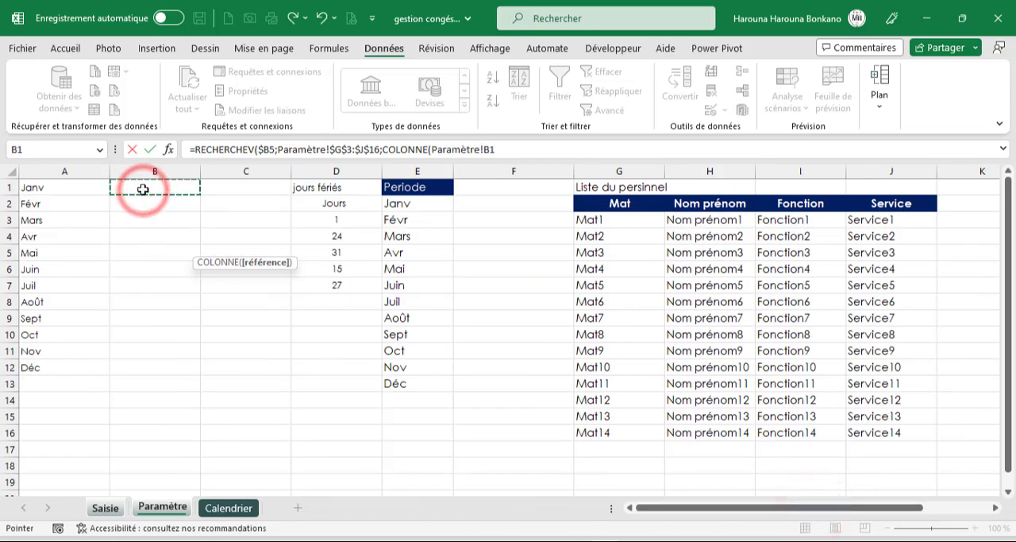
text())
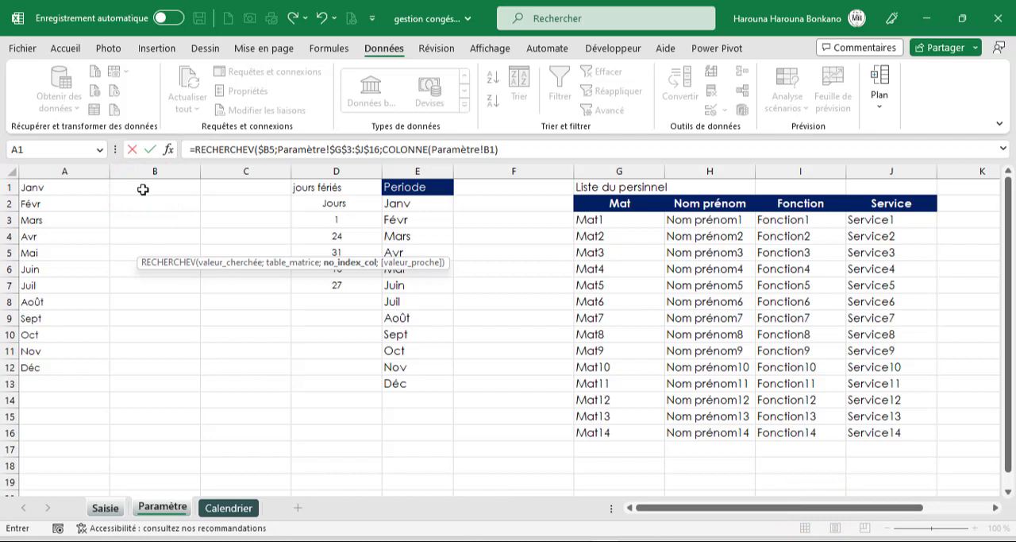
text(;)
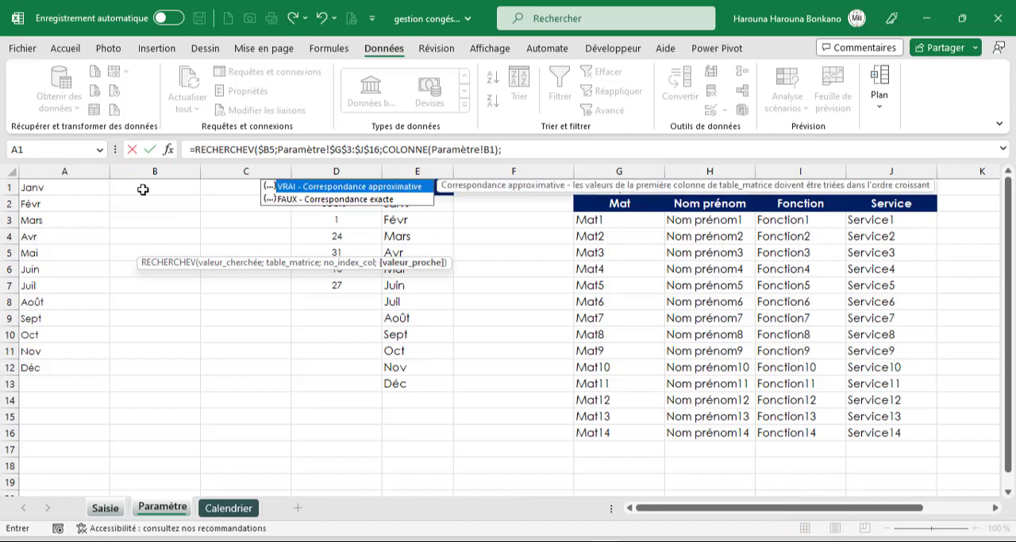
text(0))
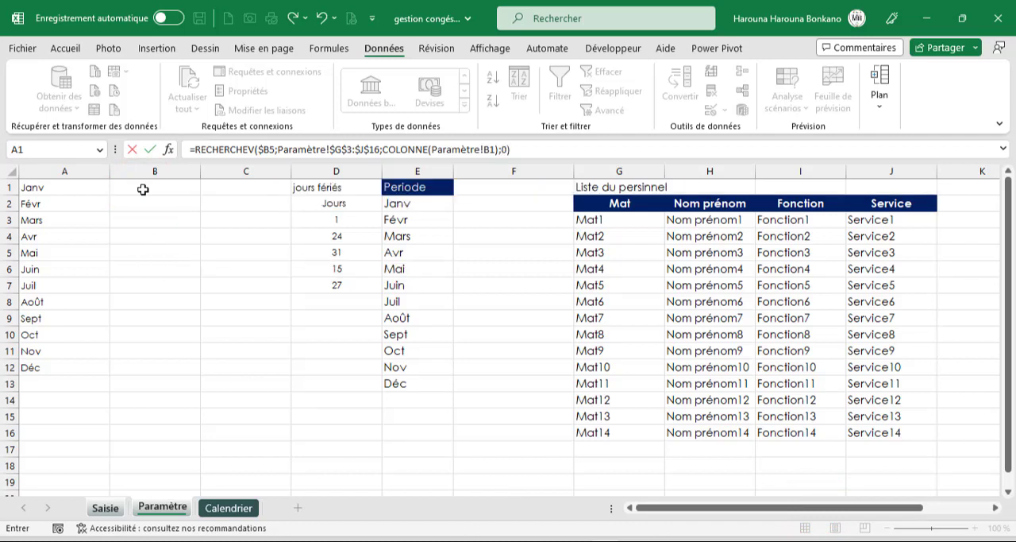
key(Return)
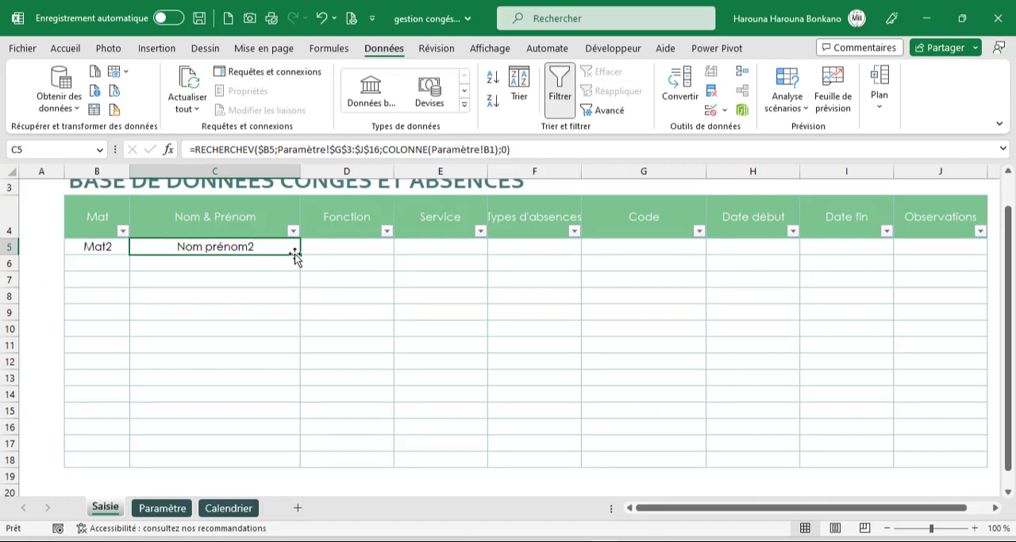
- Fill the C5 formula down to C18 and wrap it in SIERREUR with "" as the error value throughout C5:C18
double_click(300, 254)
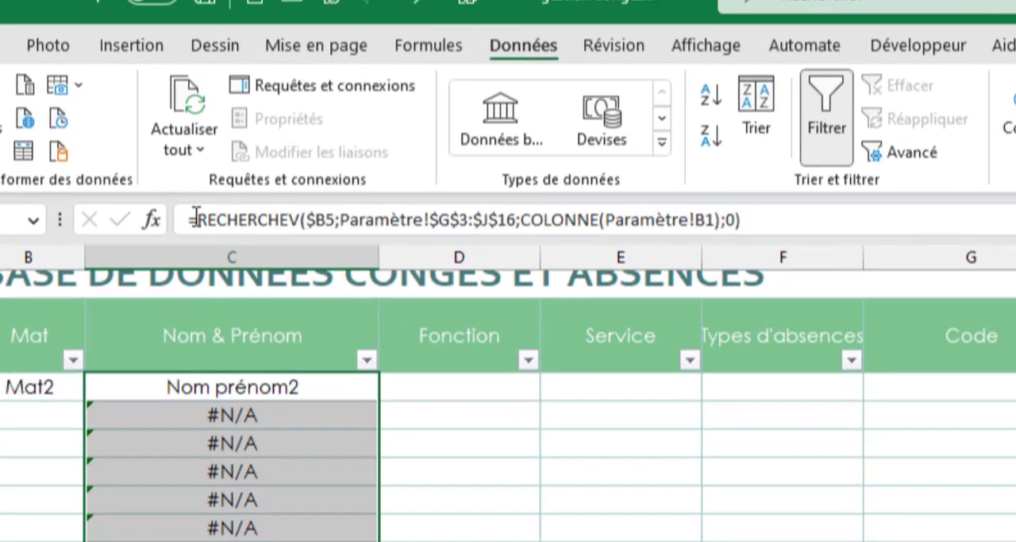
click(198, 216)
text(si)
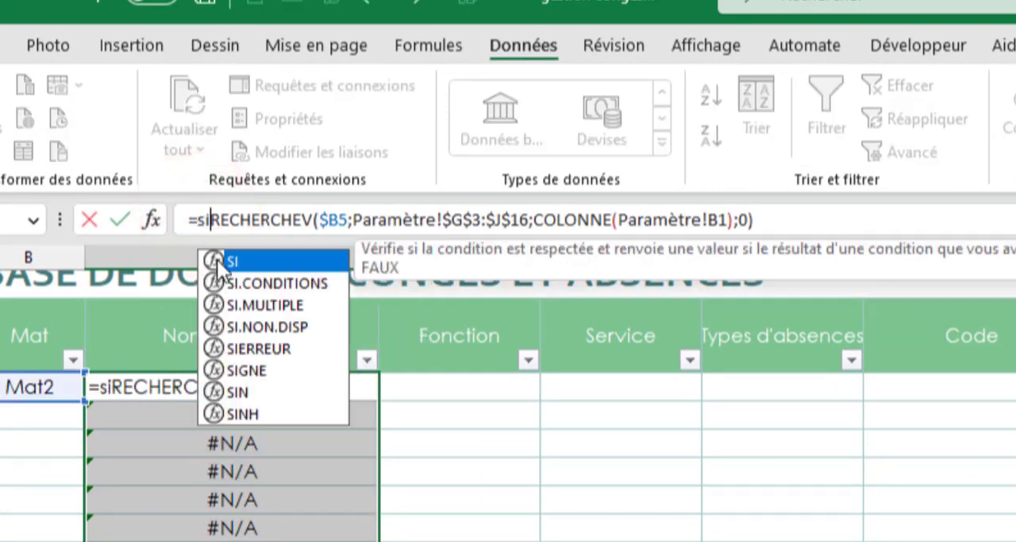
key(Down)
key(Down)
key(Down)
key(Down)
key(Down)
key(Up)
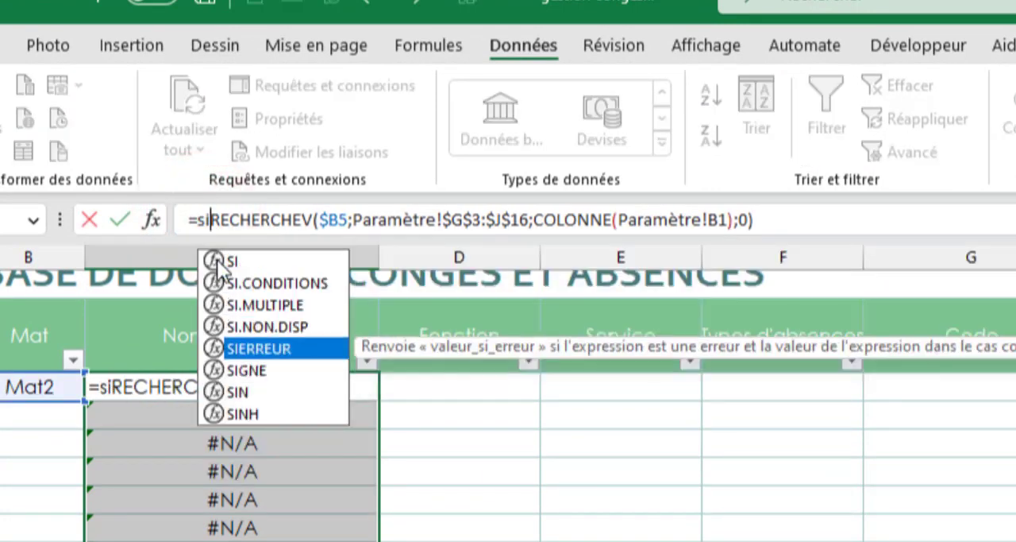
key(Tab)
click(850, 229)
text(;)
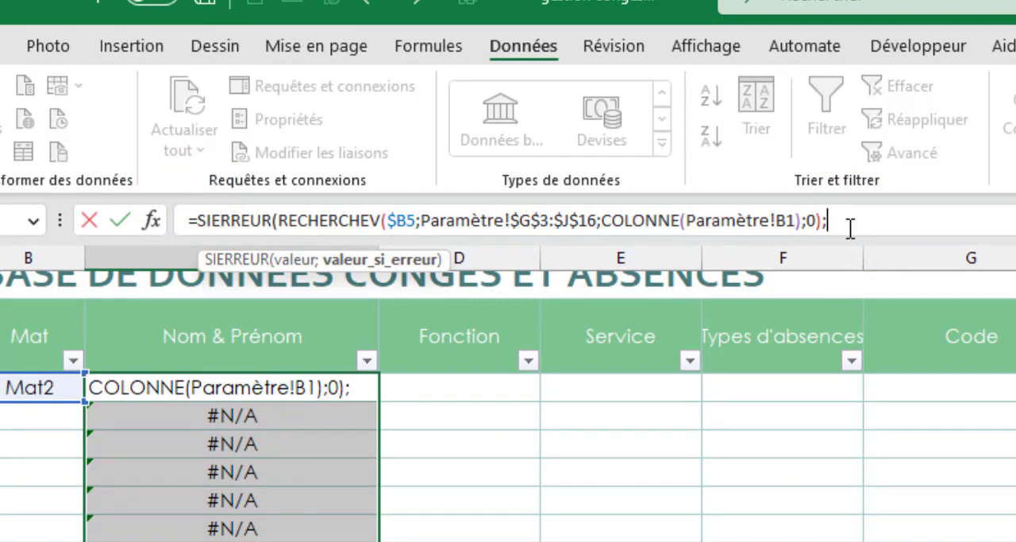
text(""))
key(ctrl+Return)
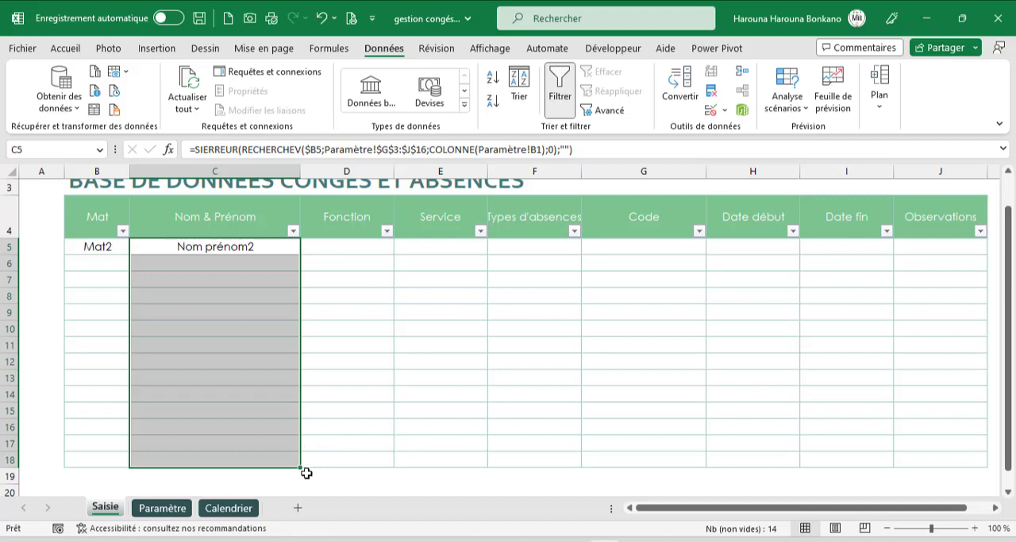
- Extend the C5:C18 formulas across the Fonction and Service columns, D5:E18, and check both filled columns
drag(298, 466, 515, 463)
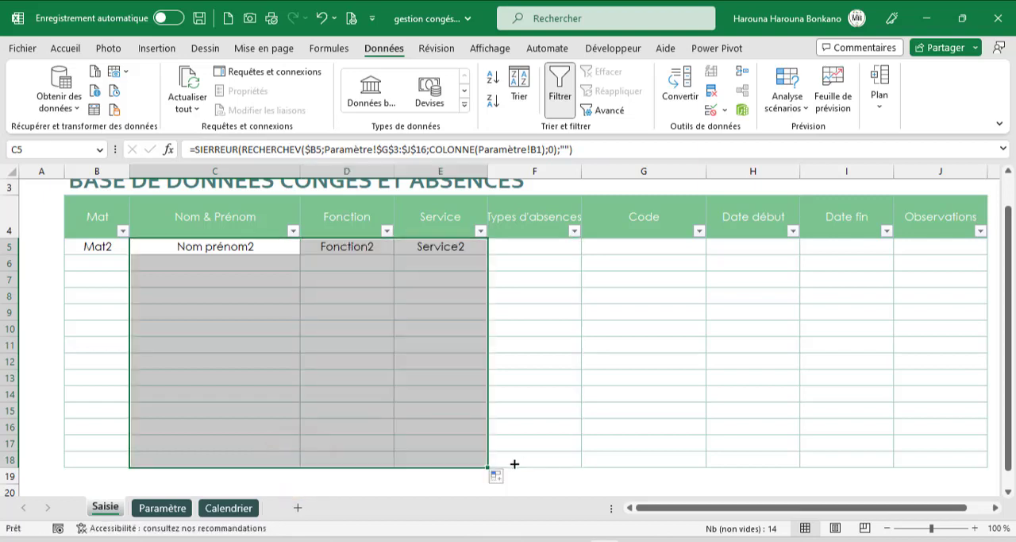
click(346, 246)
drag(346, 246, 352, 454)
drag(437, 246, 449, 445)
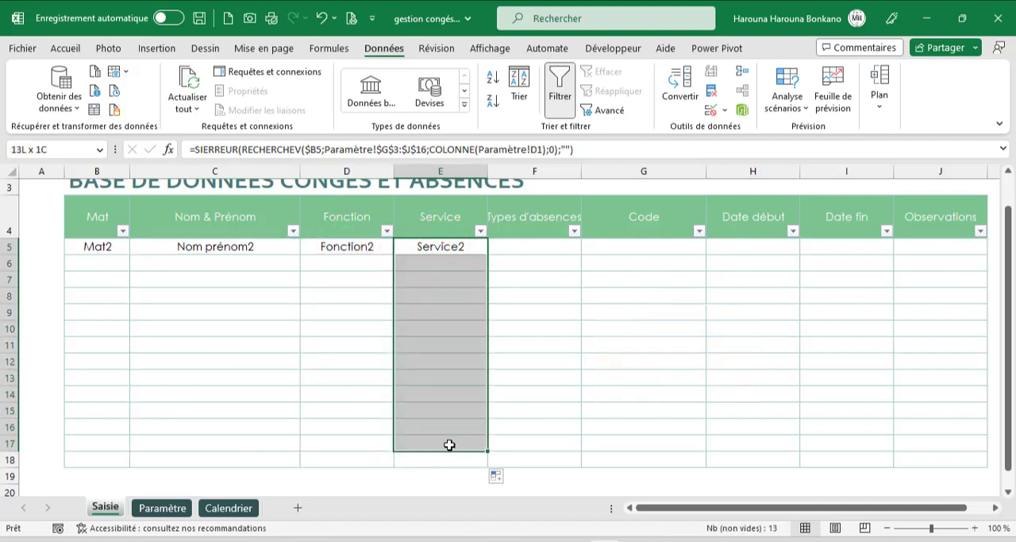
- Restrict the Types d'absences cells F5:F18 to a drop-down list sourced from Paramètre!$L$3:$L$6
drag(529, 253, 536, 463)
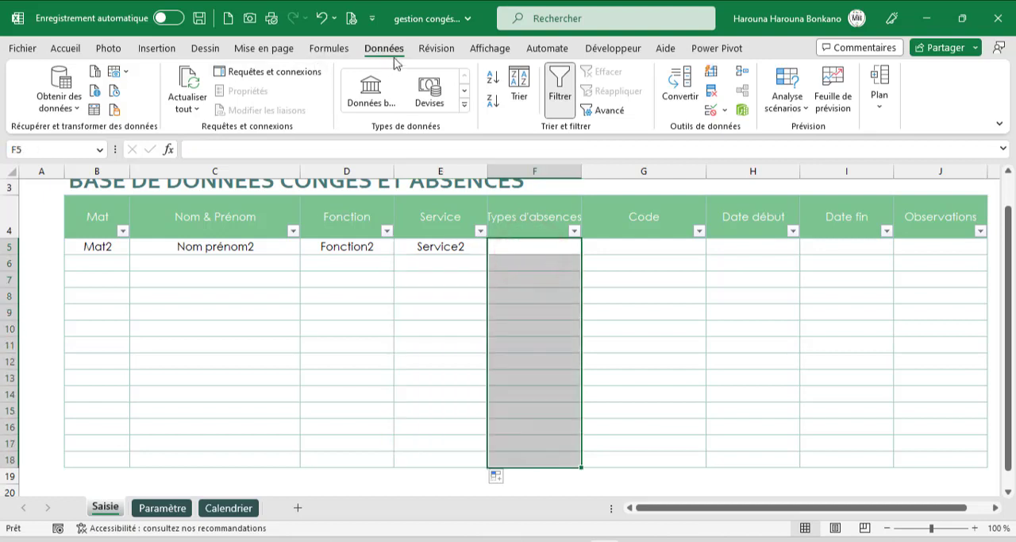
click(711, 108)
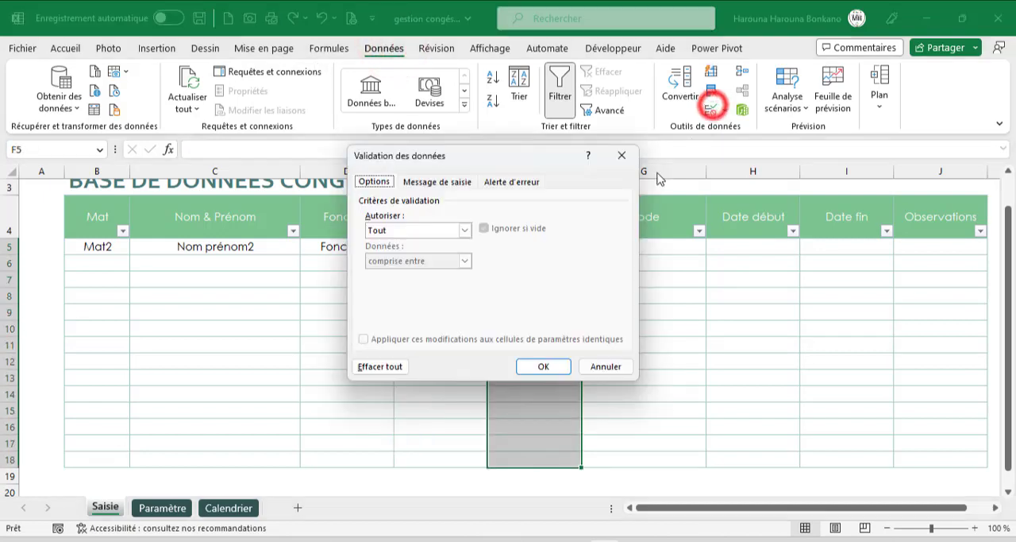
click(465, 229)
click(403, 274)
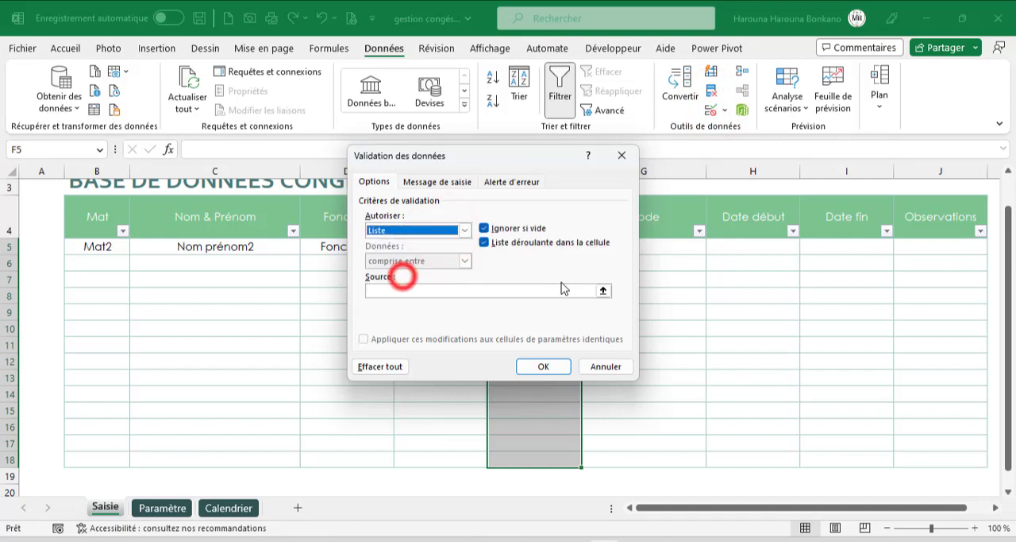
click(602, 291)
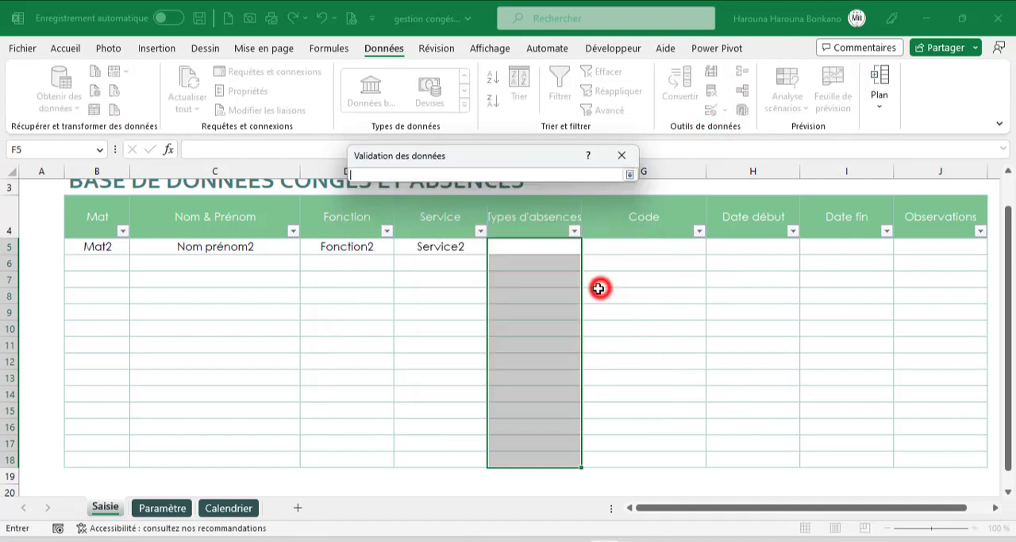
click(163, 505)
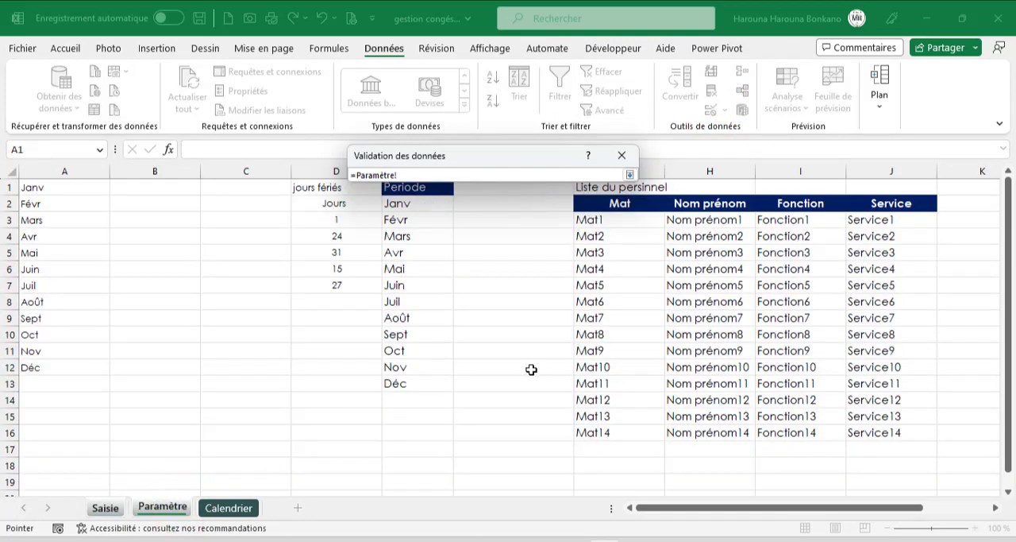
drag(771, 509, 840, 509)
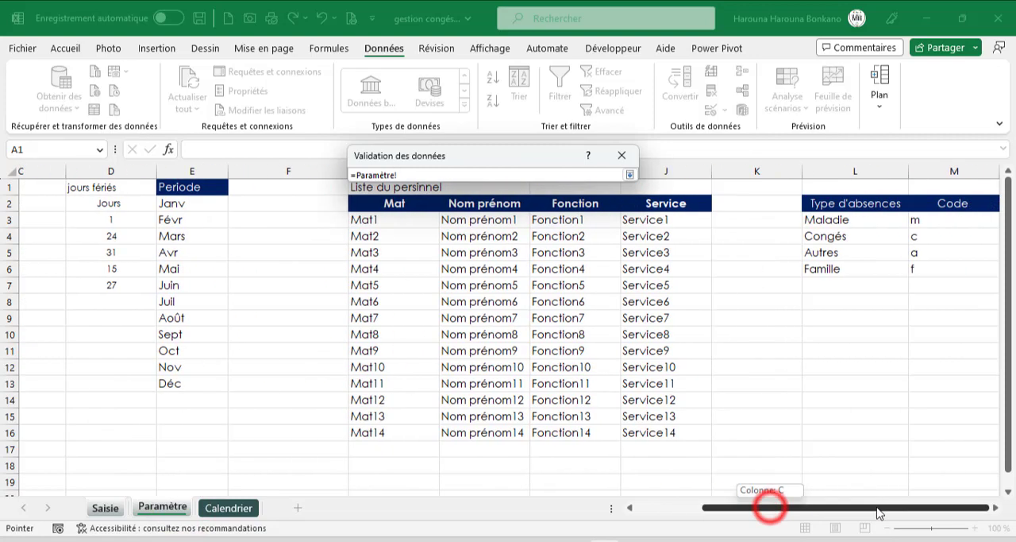
drag(814, 219, 821, 268)
click(629, 175)
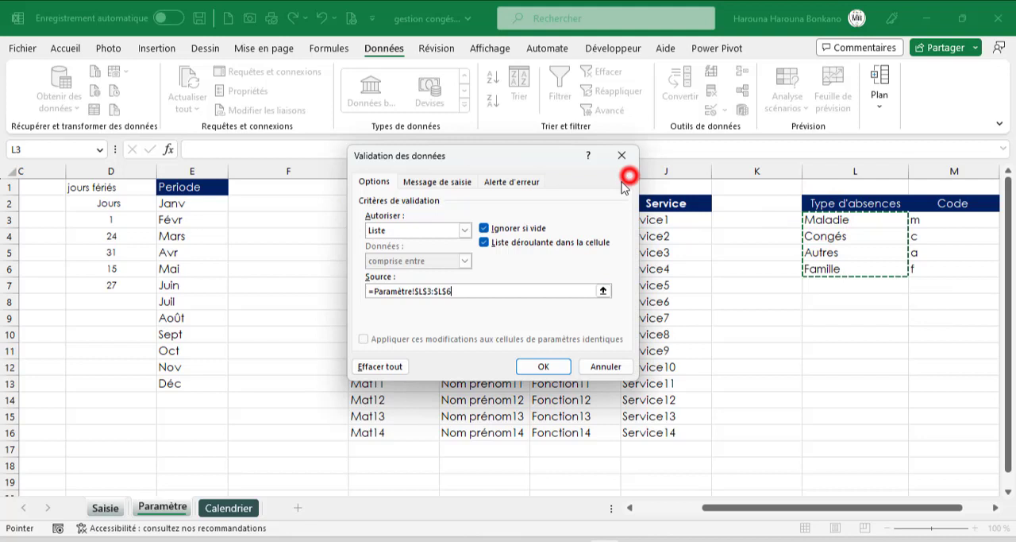
click(534, 364)
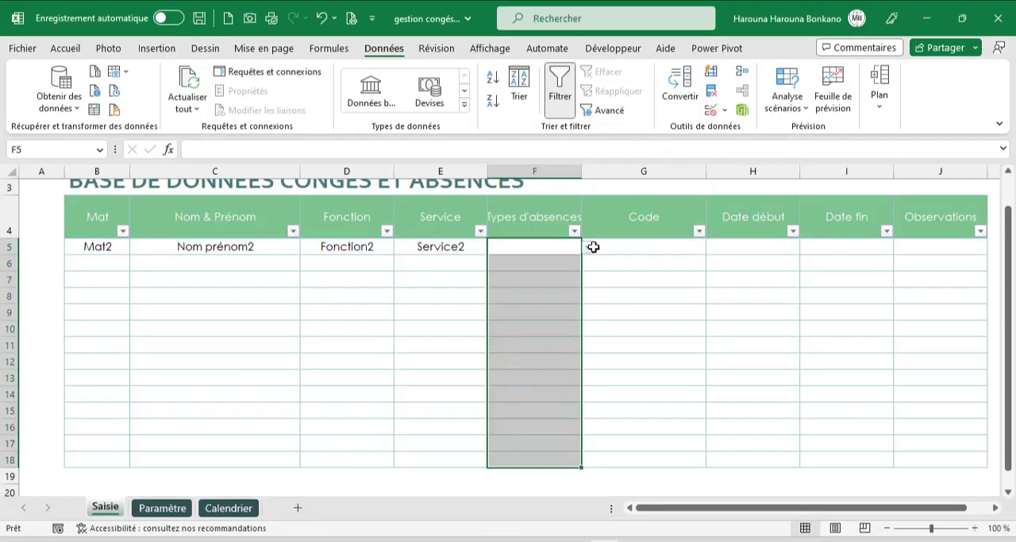
- Choose Congés as the absence type in F5 from its drop-down list
click(593, 247)
click(567, 247)
click(587, 247)
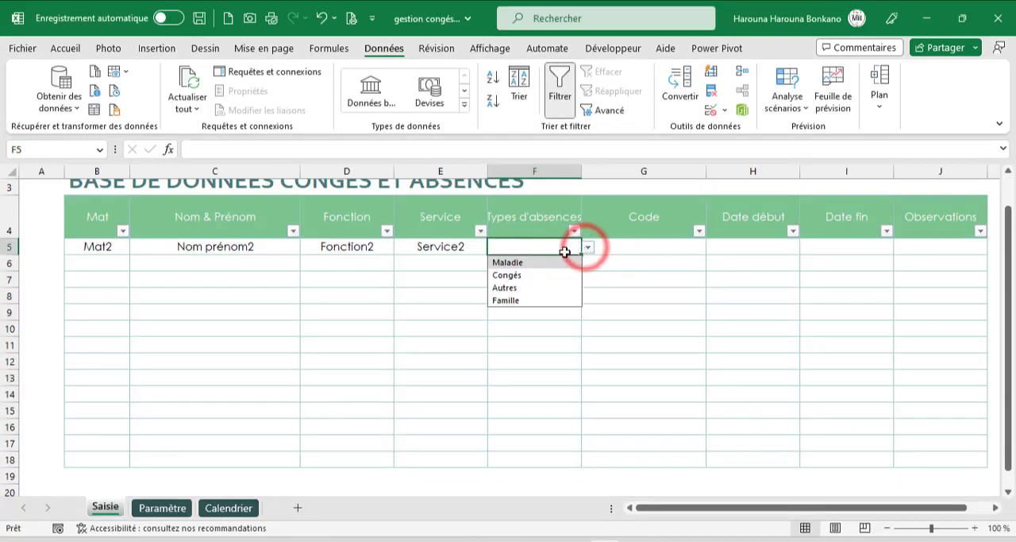
click(516, 277)
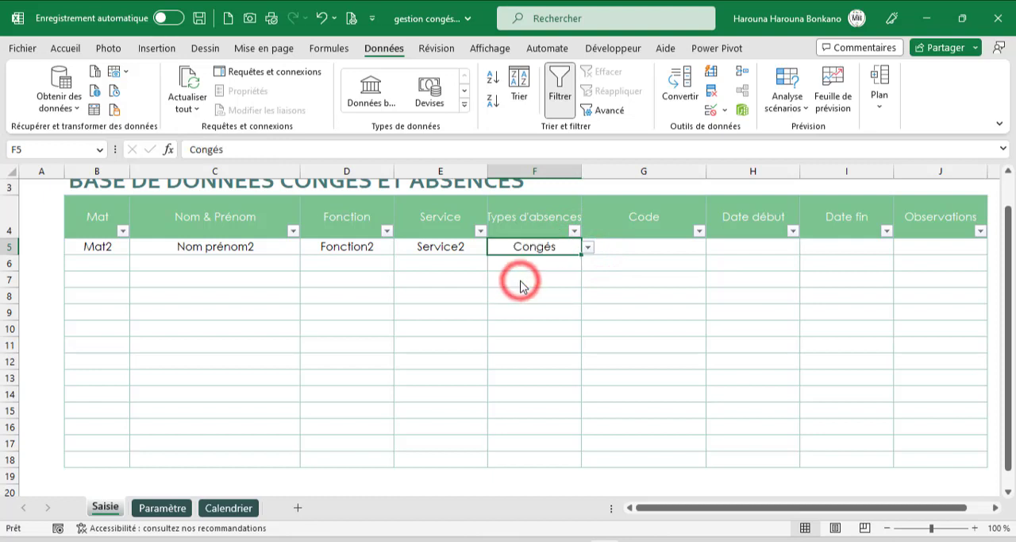
- Begin a RECHERCHEX formula in the Code cell G5 with the absence type in F5 as the lookup value
click(656, 248)
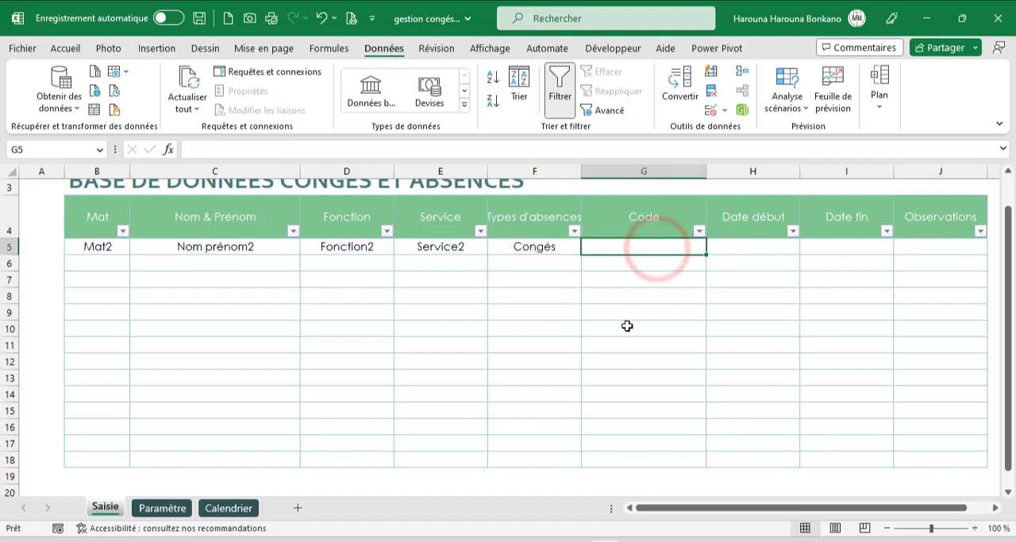
text(=)
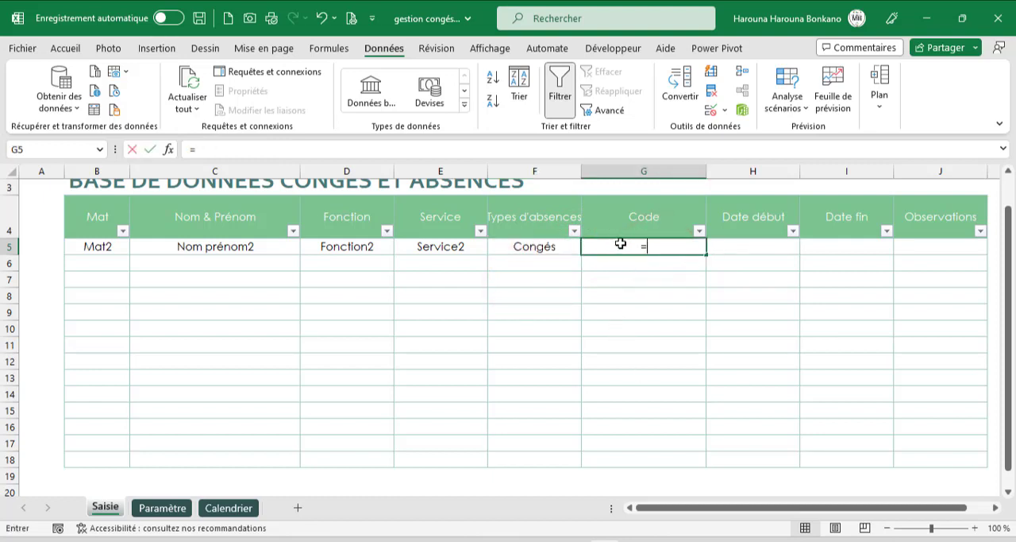
text(re)
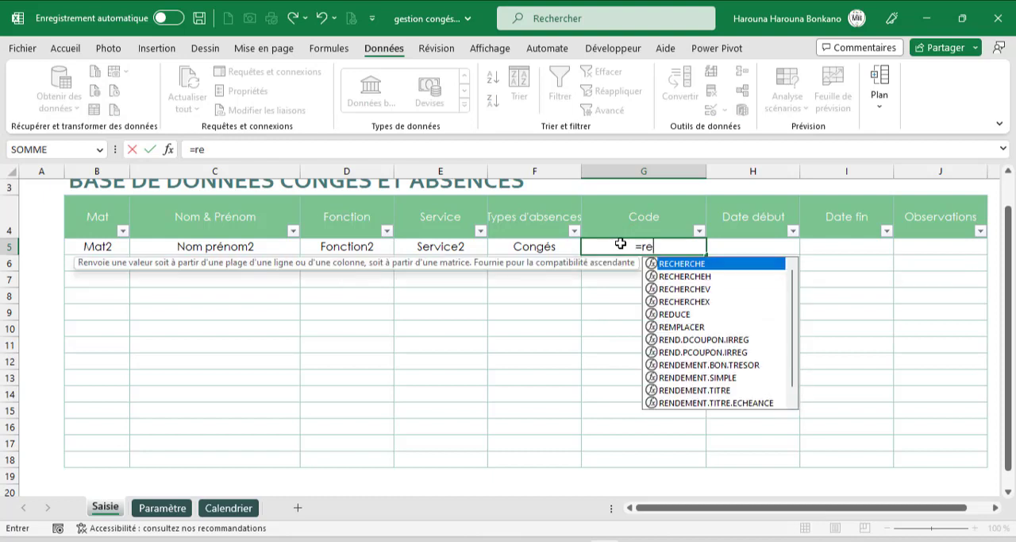
key(Down)
key(Down)
key(Down)
key(Tab)
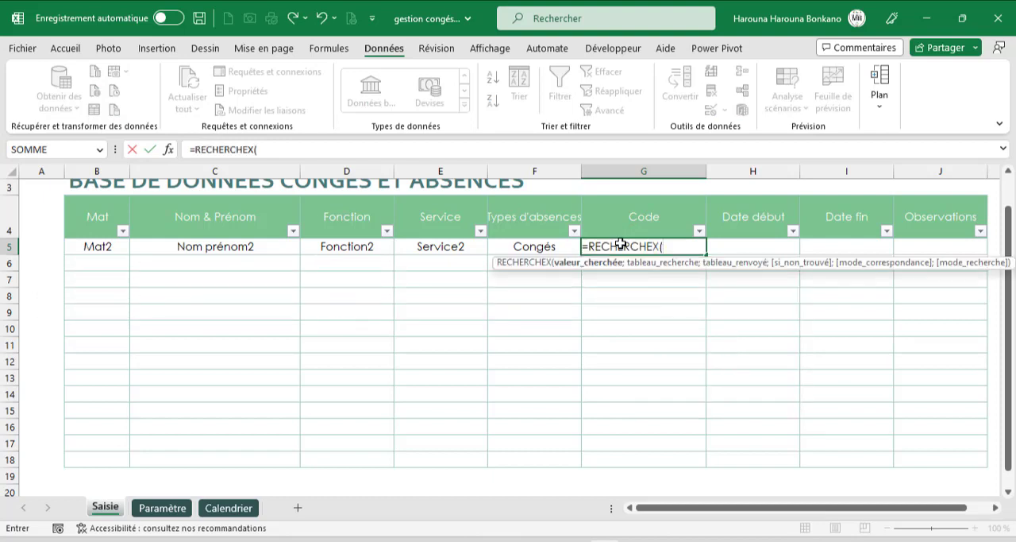
click(518, 247)
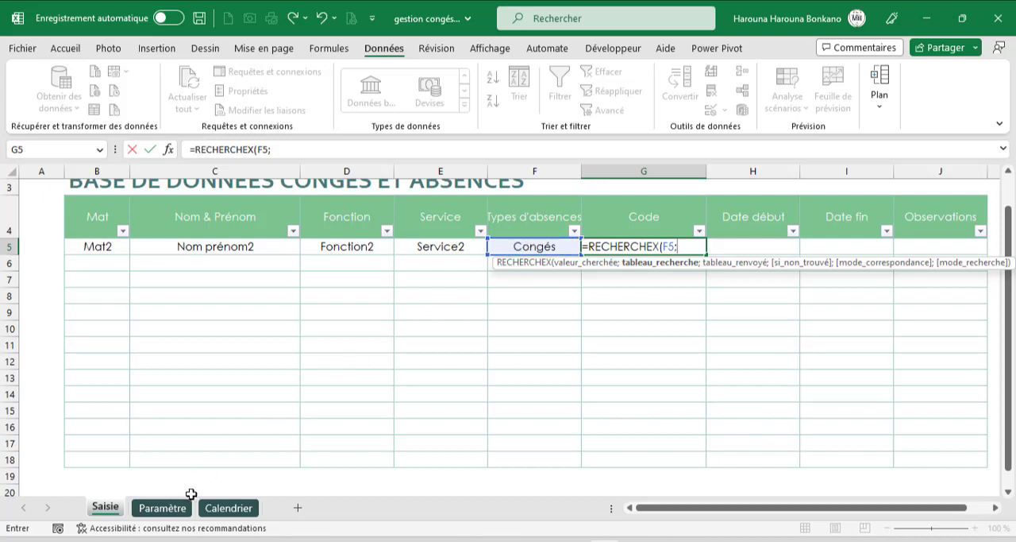
- Complete the RECHERCHEX formula with lookup array Paramètre!$L$3:$L$6 and return array Paramètre!$M$3:$M$6
click(167, 507)
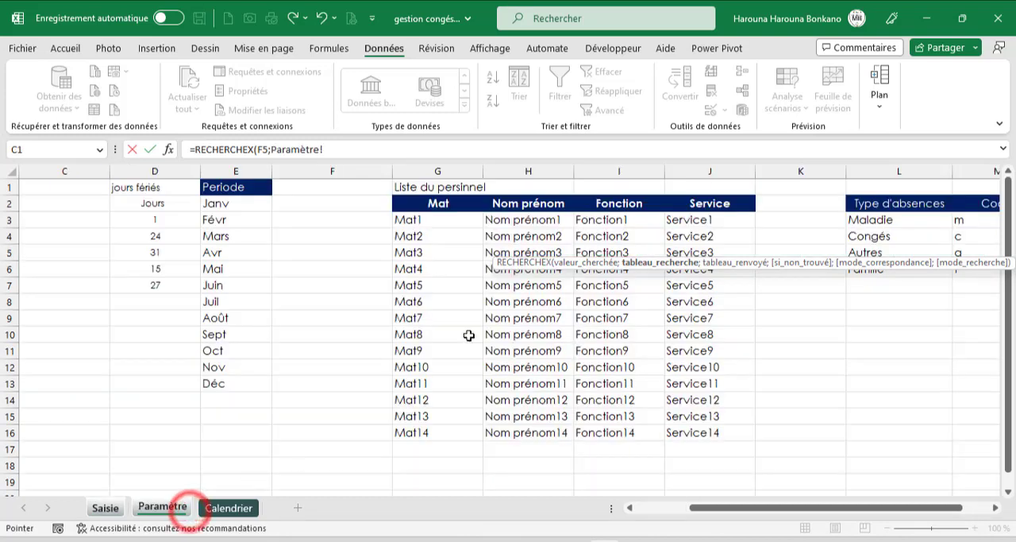
drag(903, 226, 900, 266)
text(;)
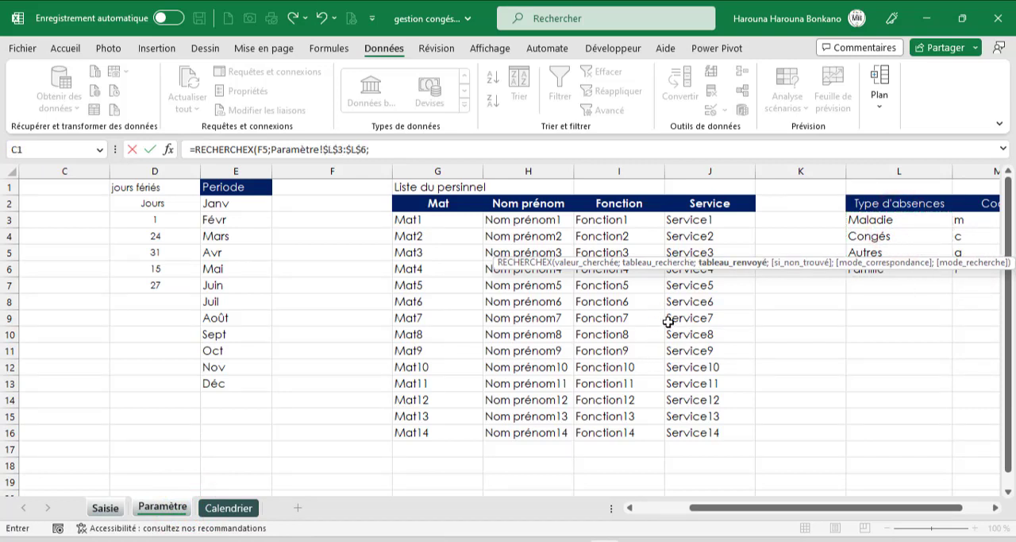
drag(978, 217, 979, 265)
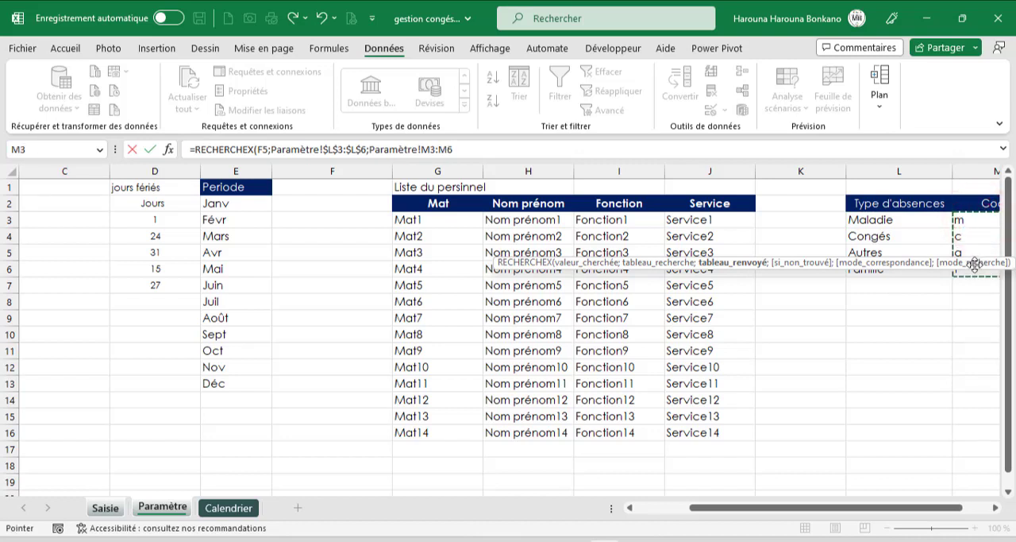
text())
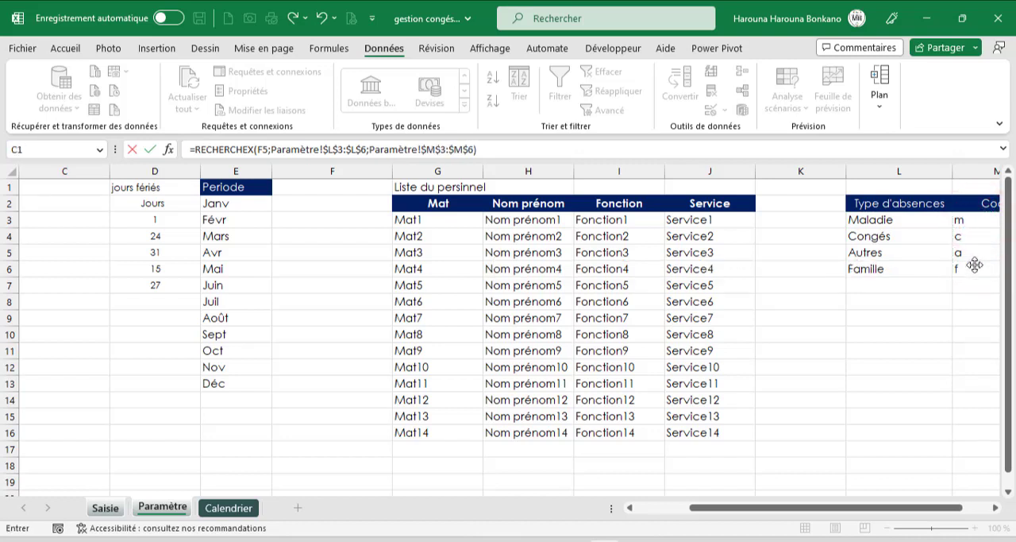
key(Return)
- Fill the G5 formula down to G18 and wrap it in SIERREUR with "" as the error value throughout G5:G18
click(628, 246)
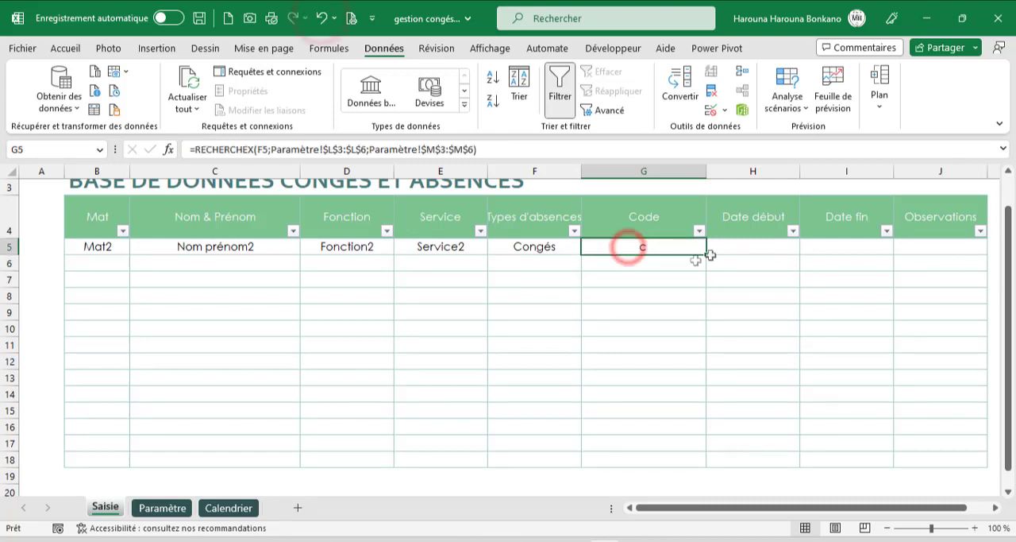
double_click(705, 257)
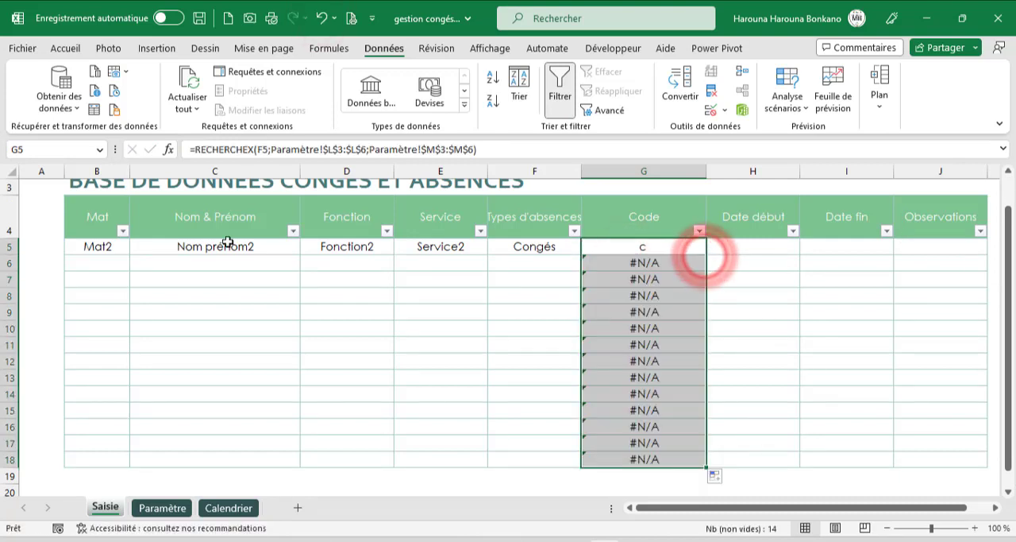
click(193, 149)
text(si)
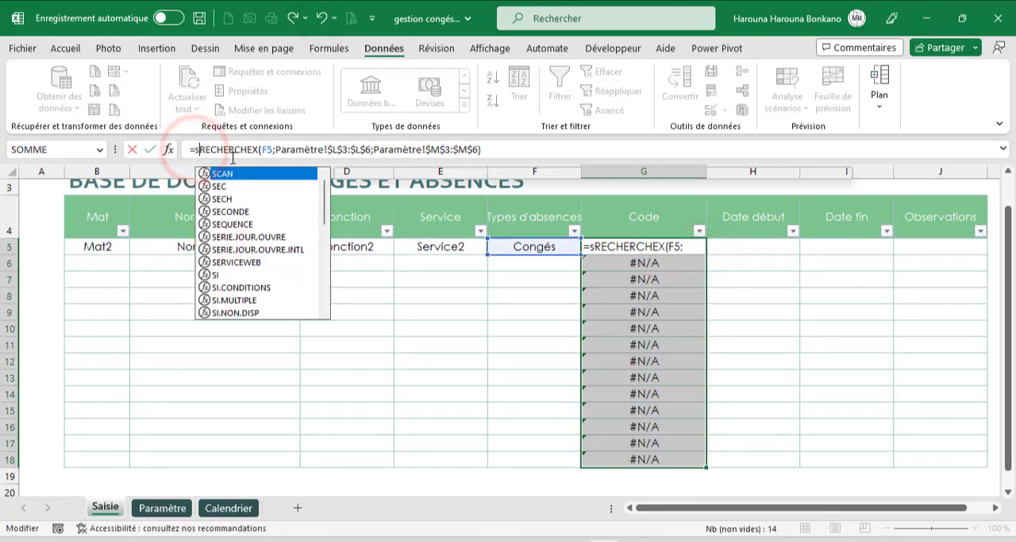
key(Down)
key(Down)
key(Down)
key(Down)
key(Tab)
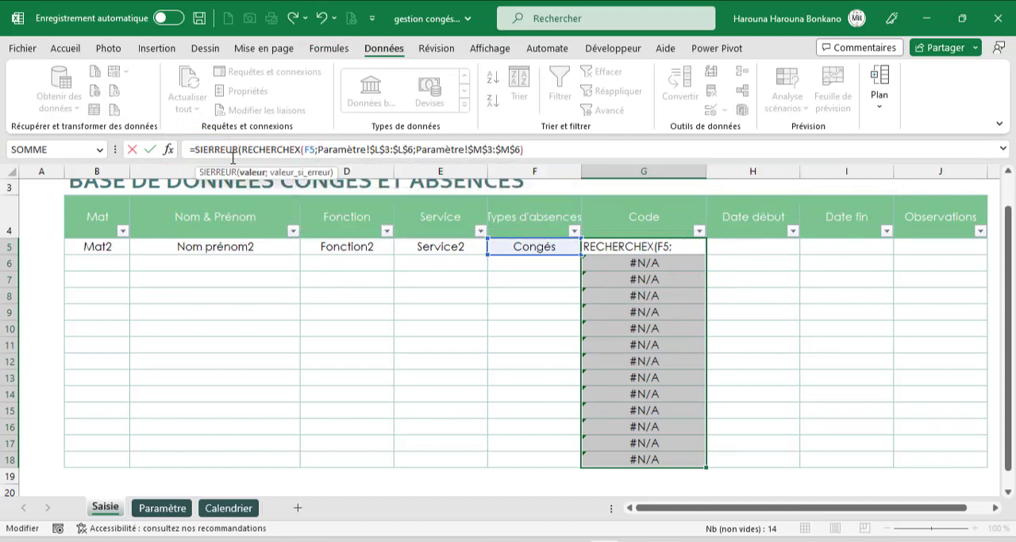
drag(558, 154, 243, 149)
click(559, 149)
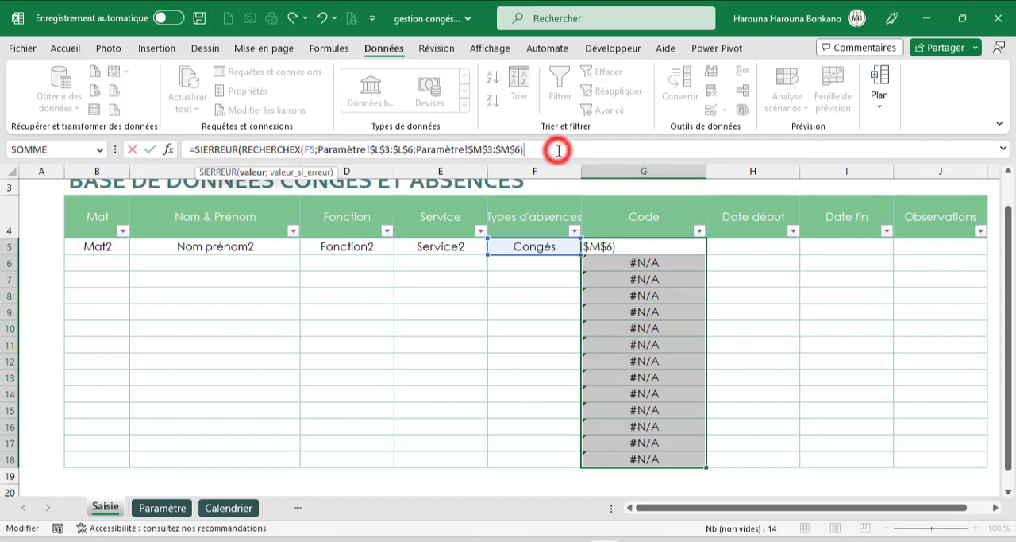
text(;"")
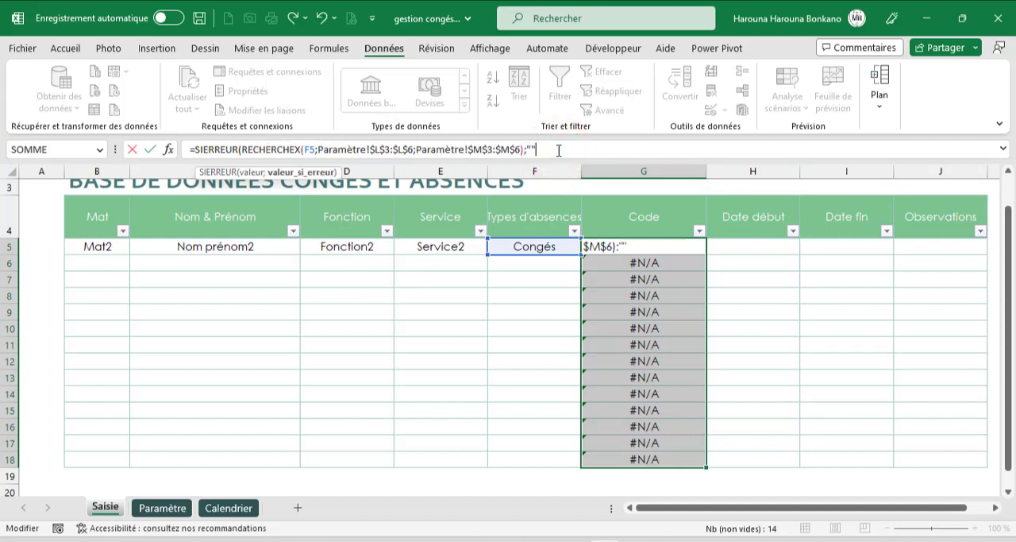
text())
key(ctrl+Return)
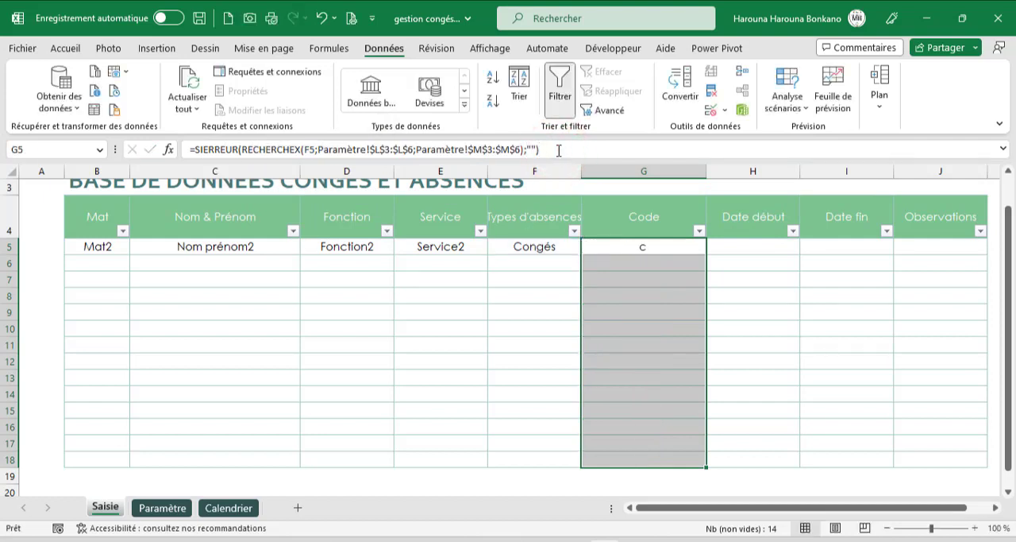
- Test the code lookup by switching F5 to Autres, Maladie and Famille, and set it back to Congés
click(542, 253)
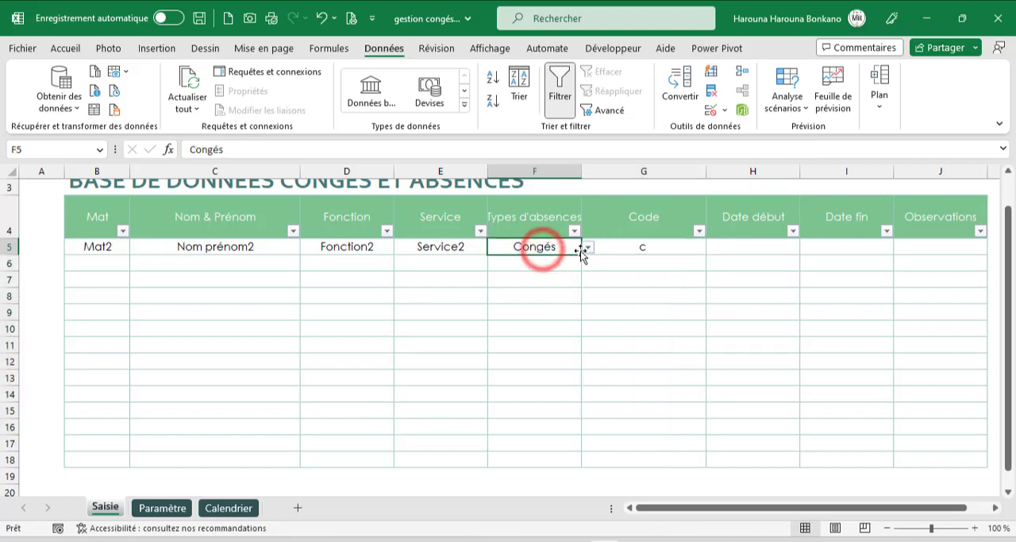
click(588, 248)
click(522, 289)
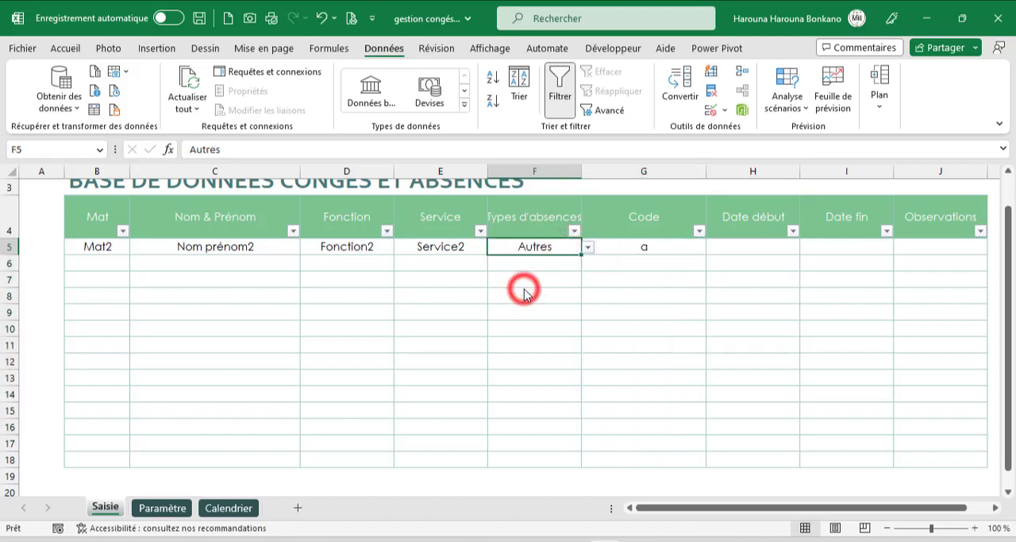
click(587, 249)
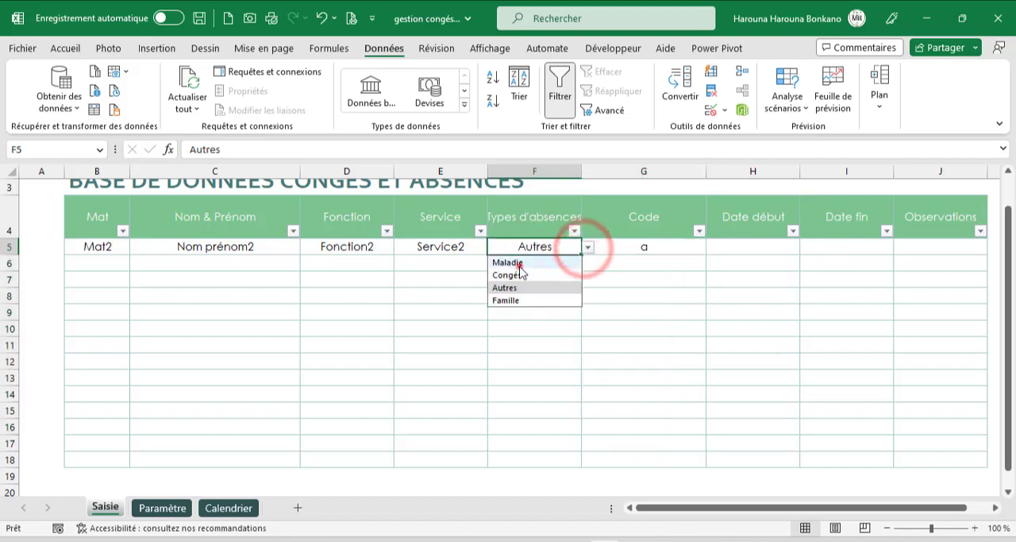
click(523, 262)
click(587, 247)
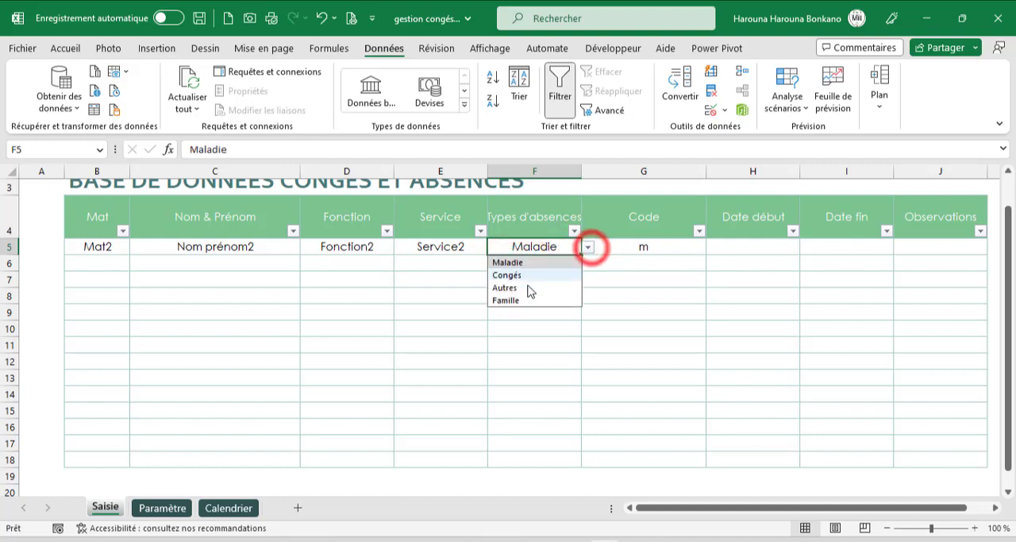
click(528, 300)
click(587, 247)
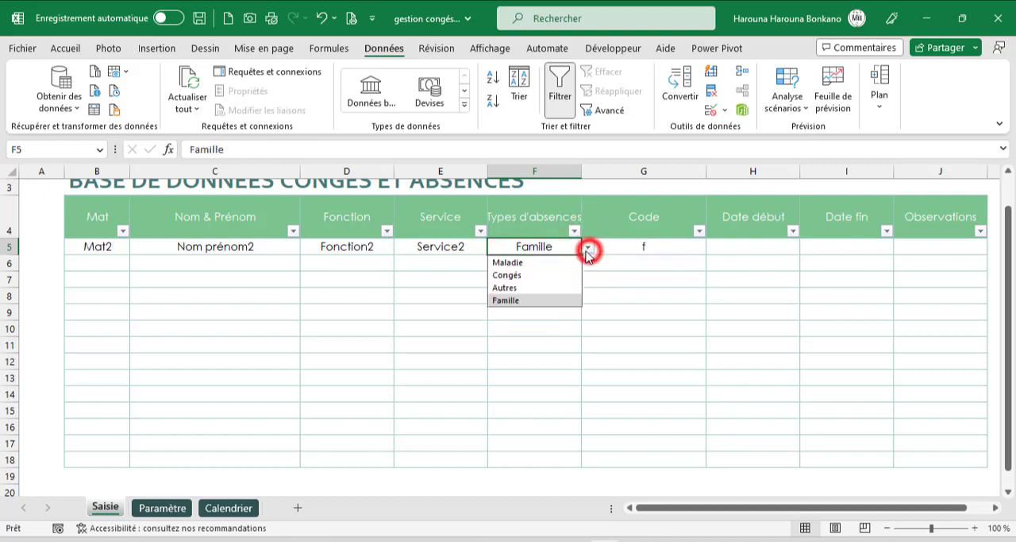
click(509, 275)
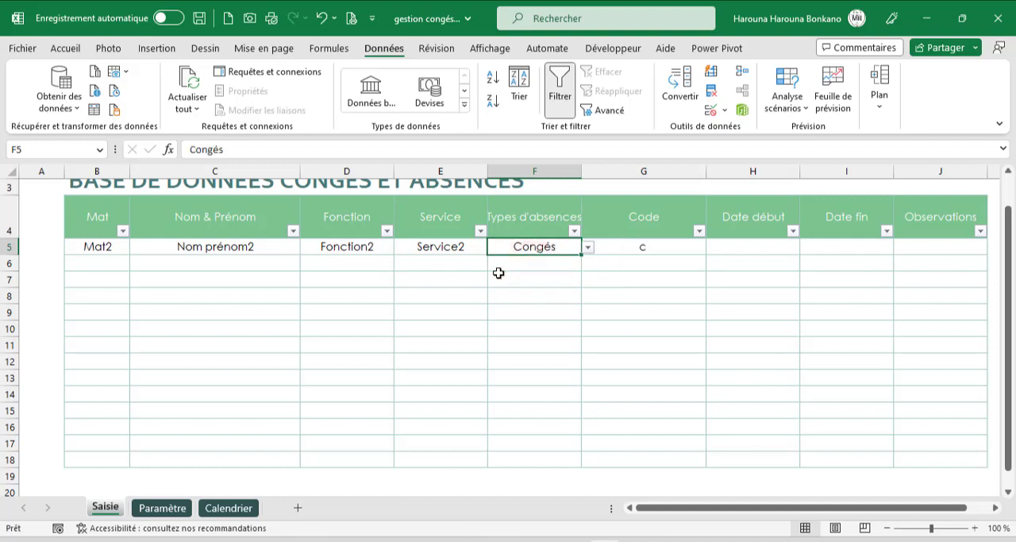
- Enter the start date 01/01/2022 in H5 and the end date 18/01/2022 in I5 for the Congés record
click(716, 246)
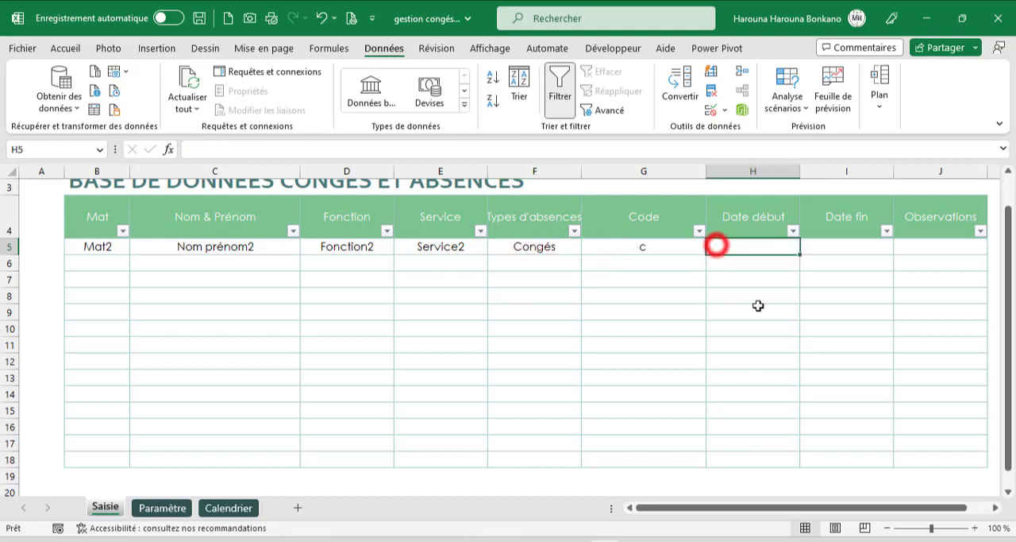
text(01/)
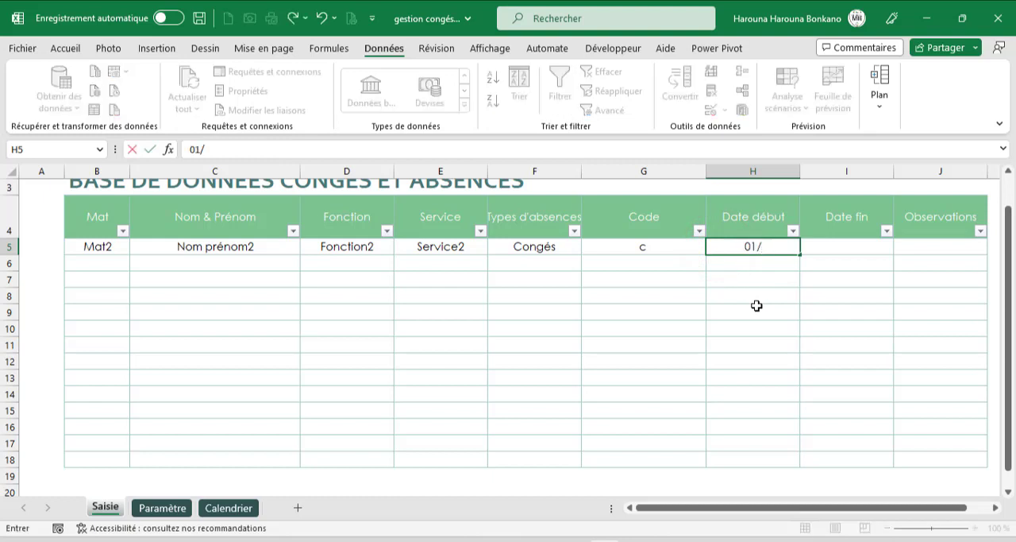
text(01/22)
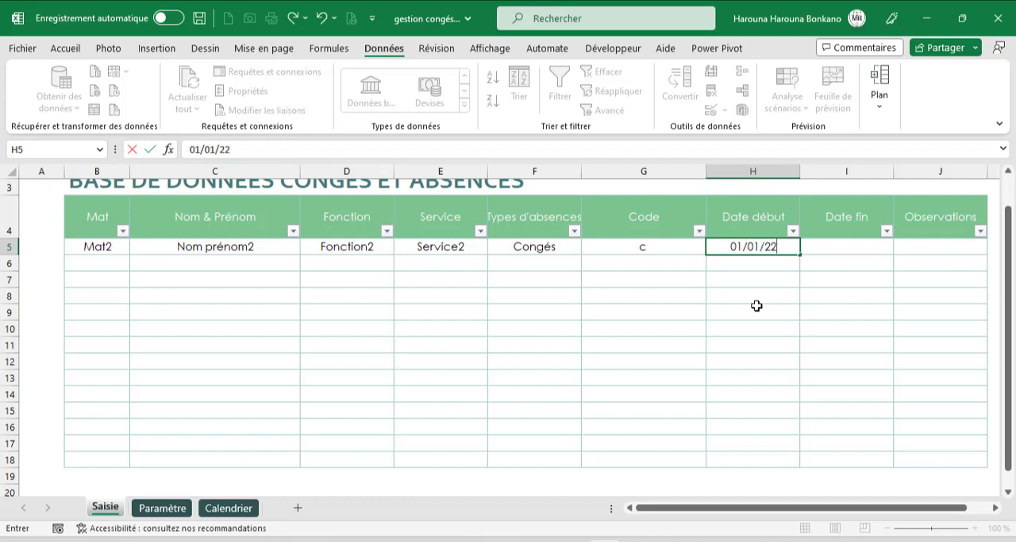
key(Tab)
text(18/)
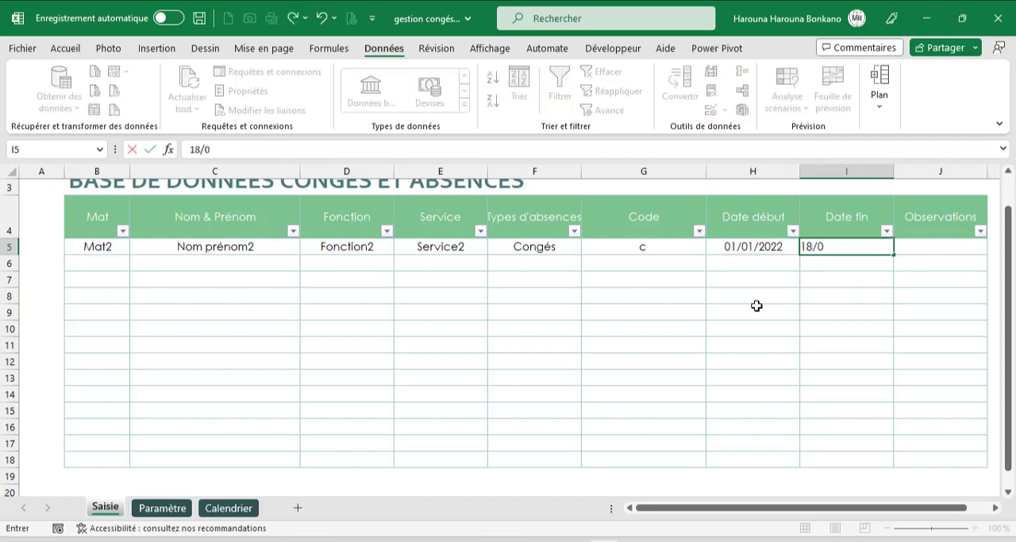
key(Tab)
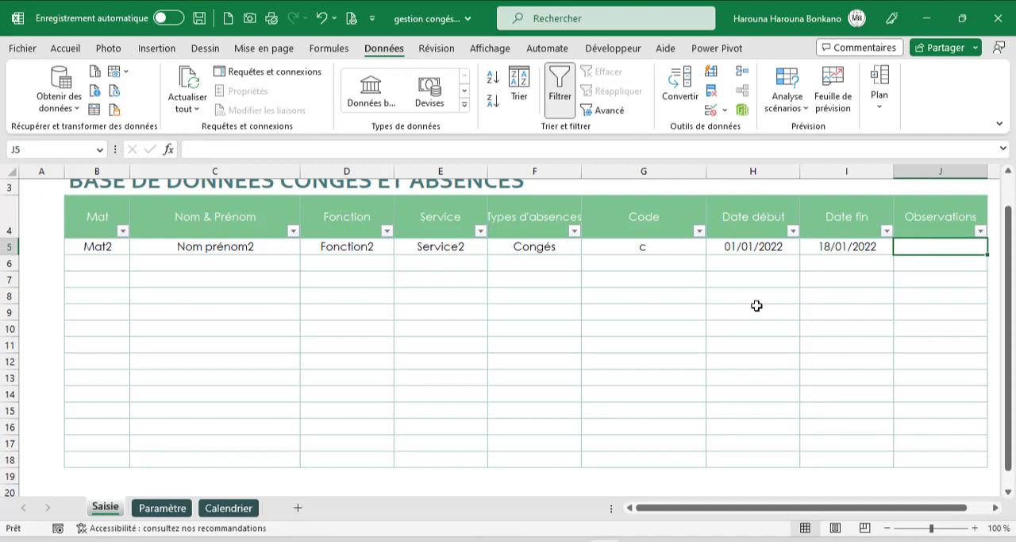
- Start a second absence record in row 6 with employee Mat2 and absence type Maladie
click(94, 268)
click(135, 263)
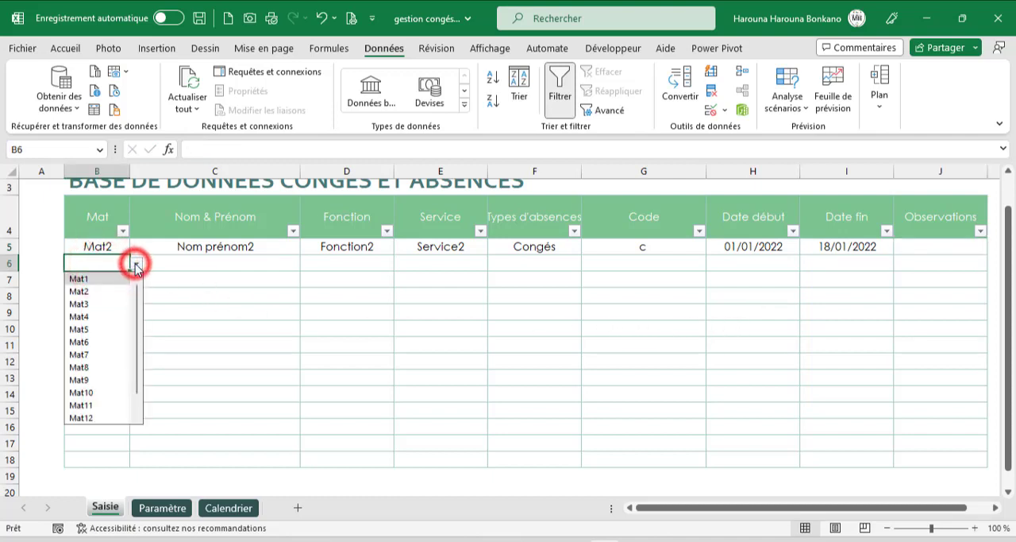
click(88, 292)
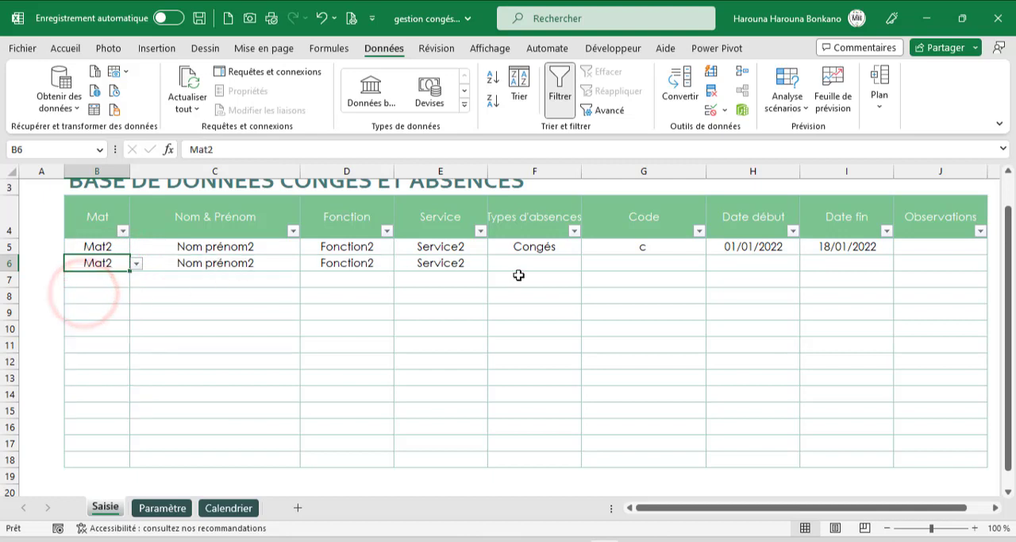
click(549, 263)
click(589, 263)
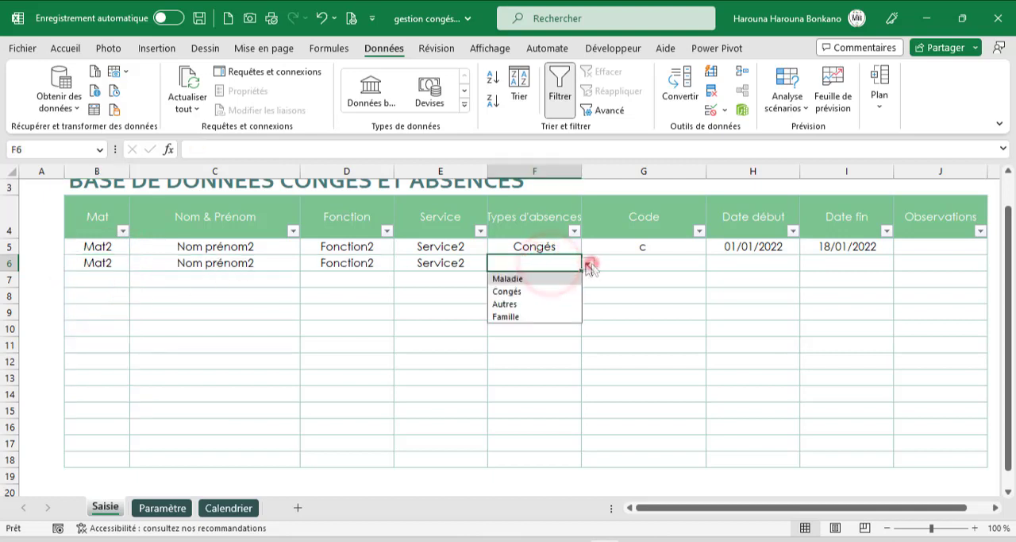
click(516, 280)
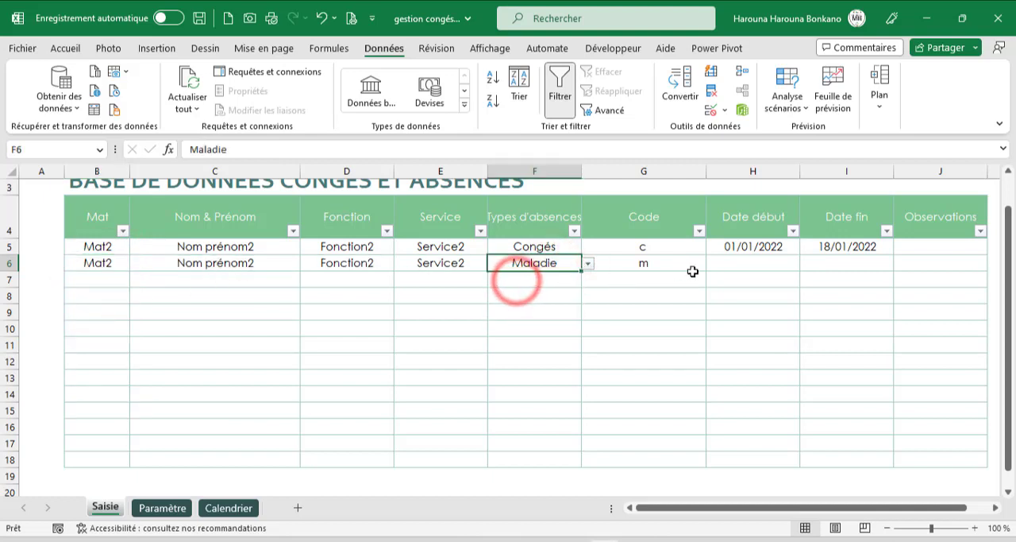
- Enter the start date 15/09/2022 in H6 and the end date 29/09/2022 in I6 for the Maladie record
click(740, 269)
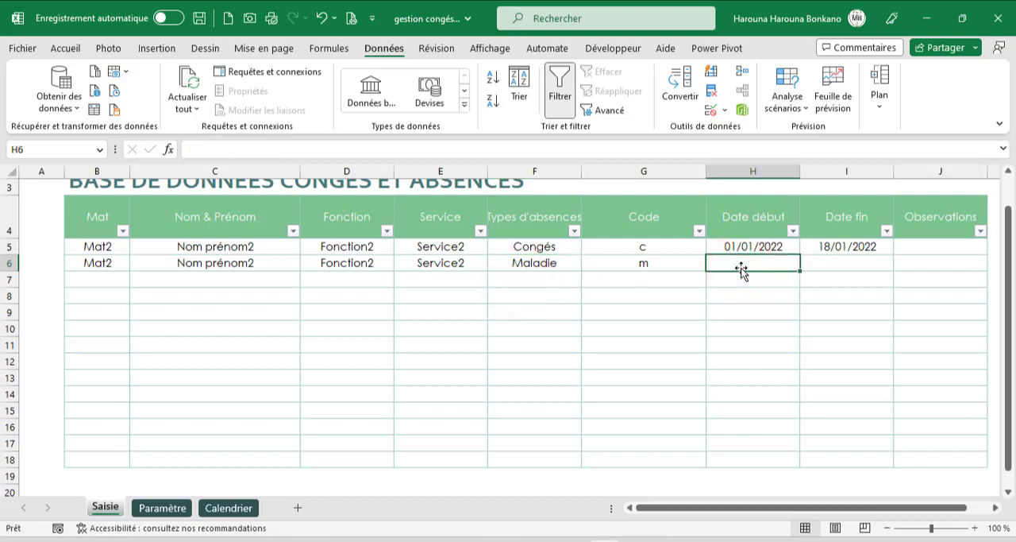
text(15)
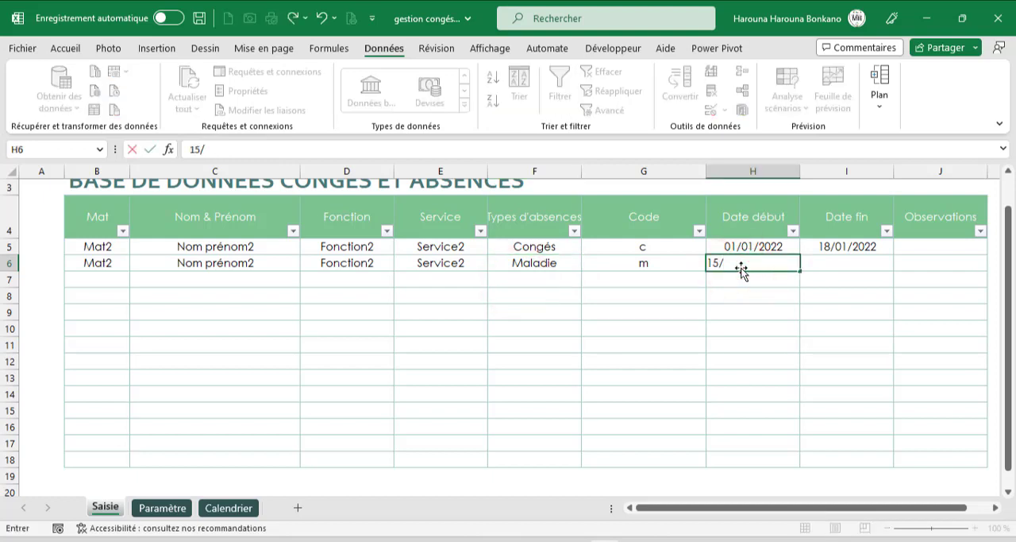
text(/09/202)
key(Tab)
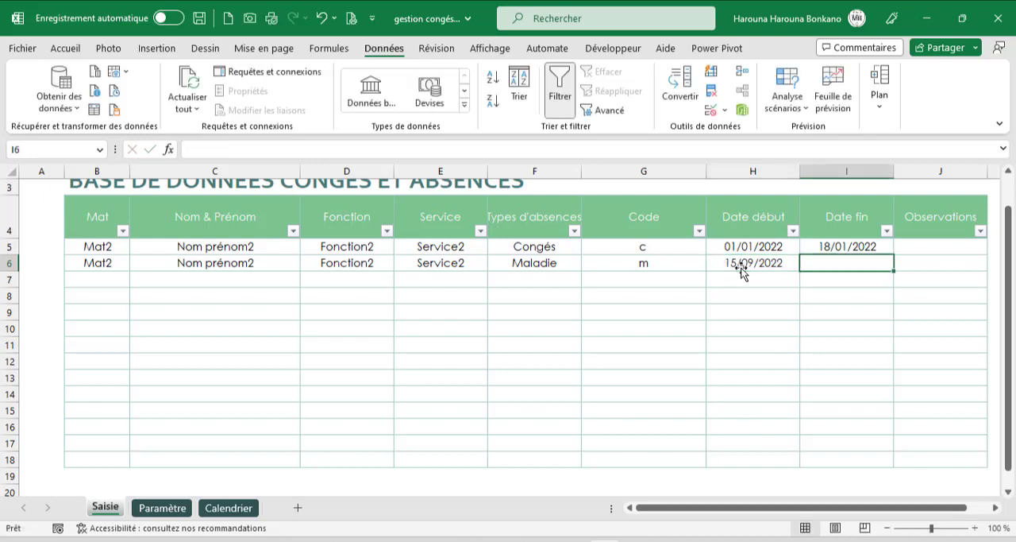
text(29/09)
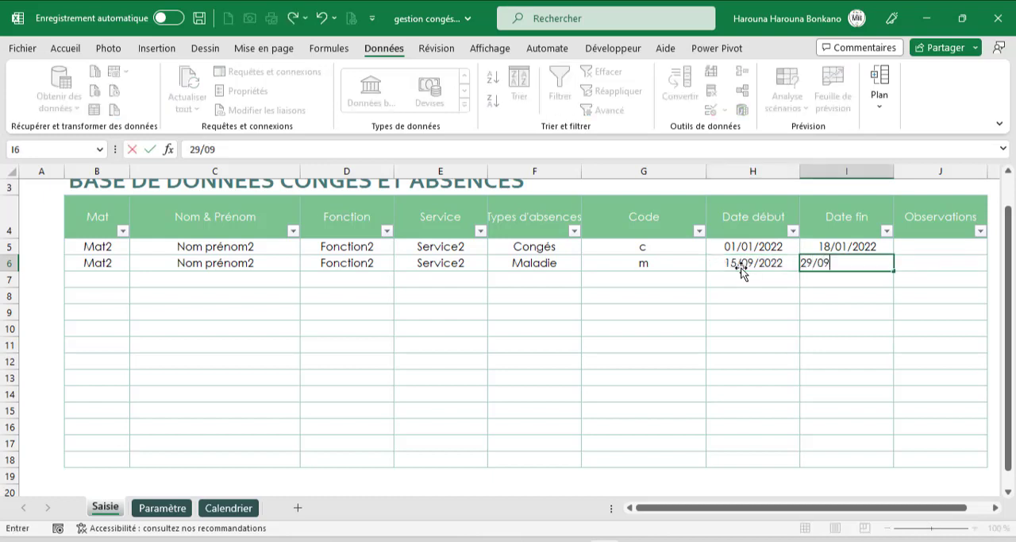
key(Return)
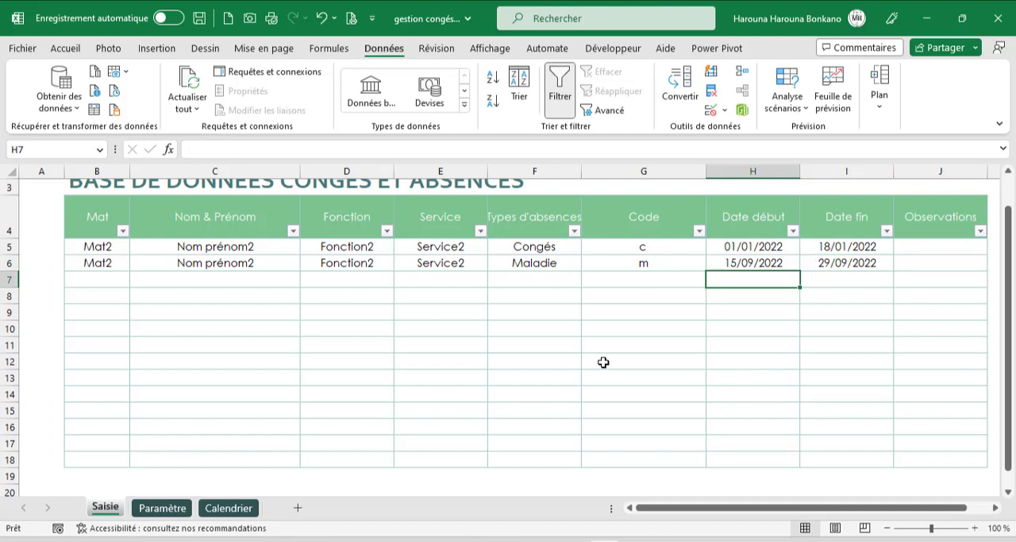
- Review the Saisie records, and examine the Calendrier sheet's Maladie, Congés, Autres and Famille legend and its year cell B2
scroll(393, 332, up, 1)
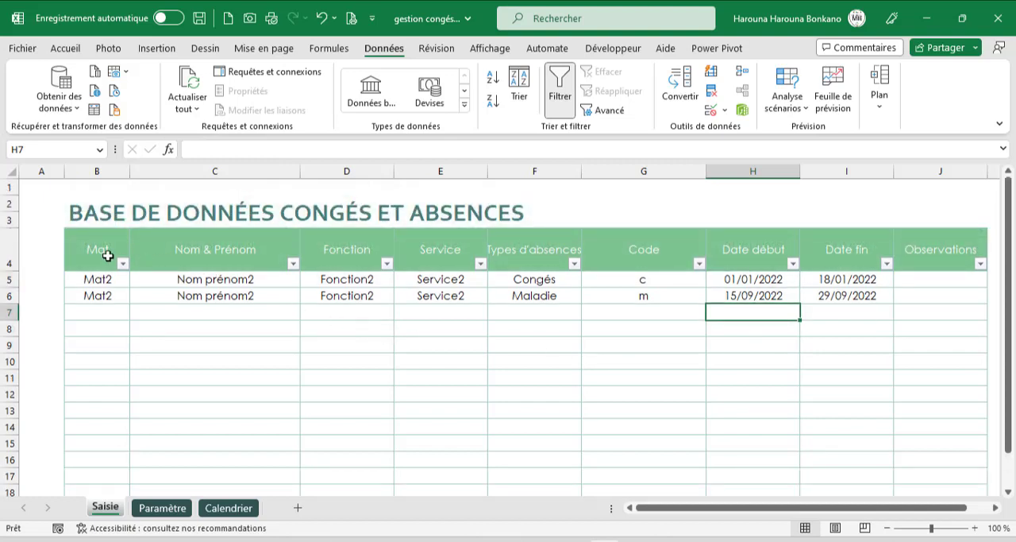
drag(104, 253, 864, 347)
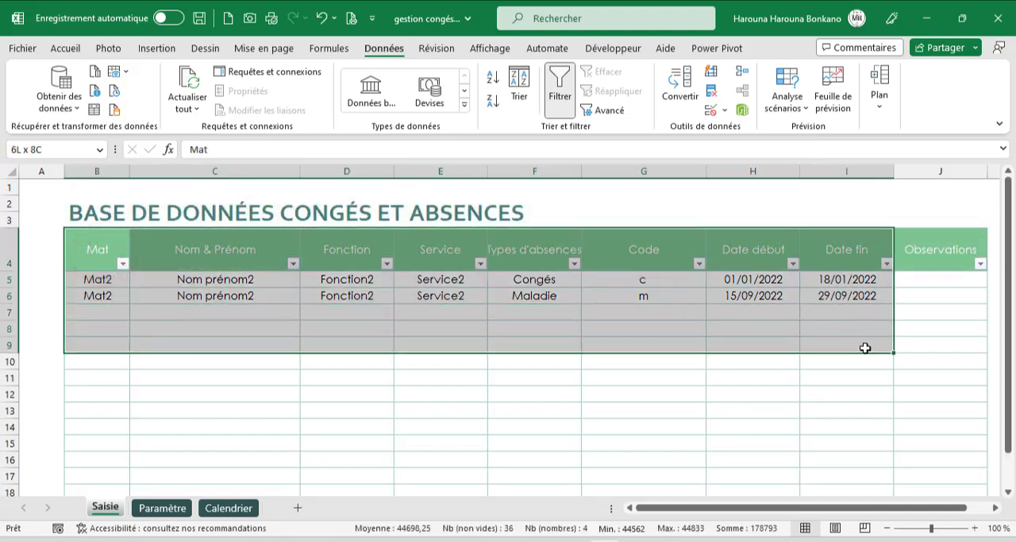
click(464, 365)
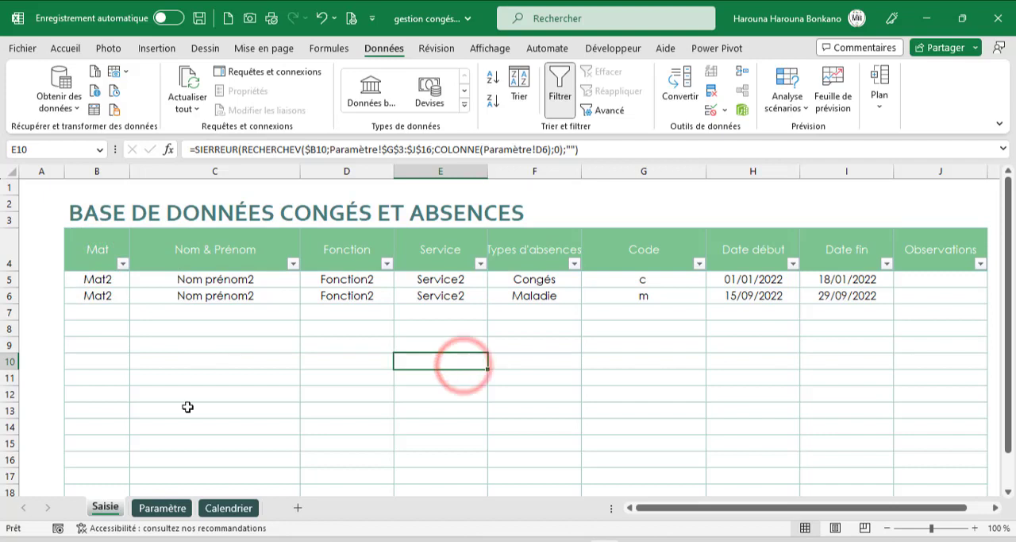
click(232, 507)
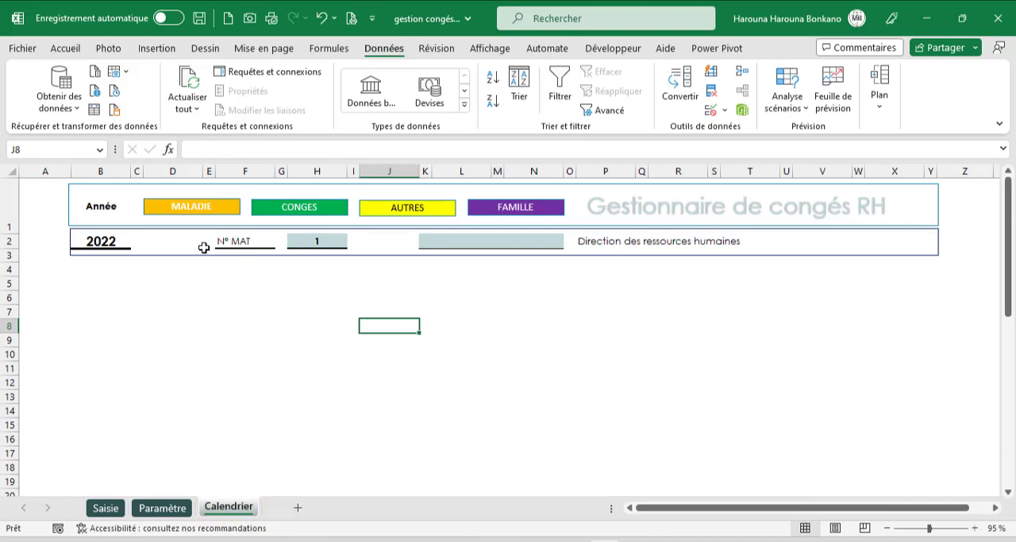
click(168, 211)
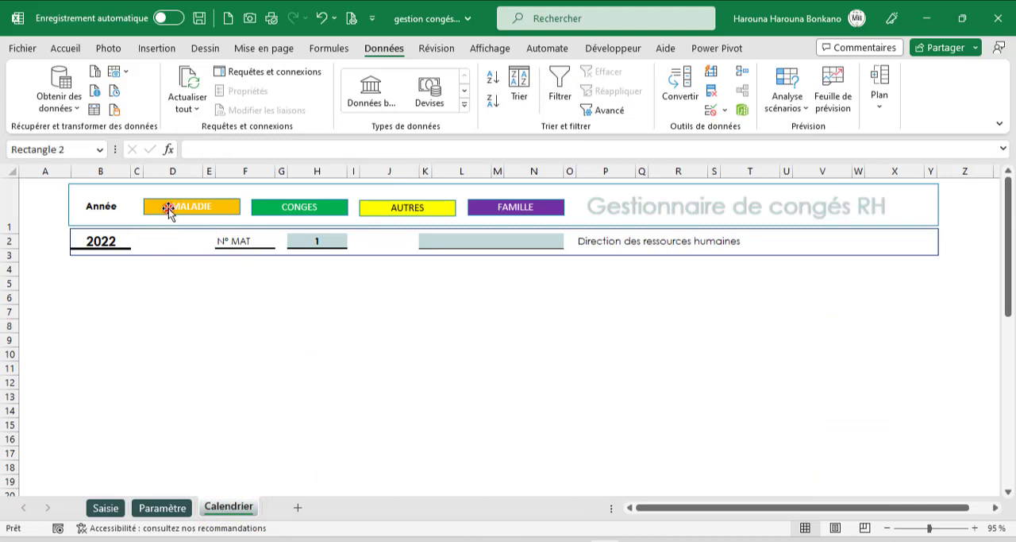
click(275, 209)
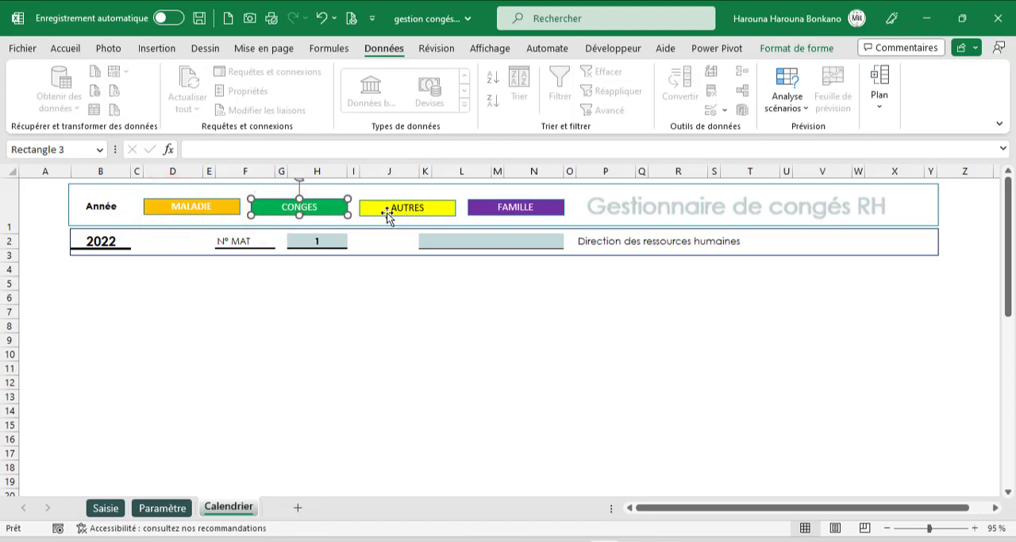
click(387, 213)
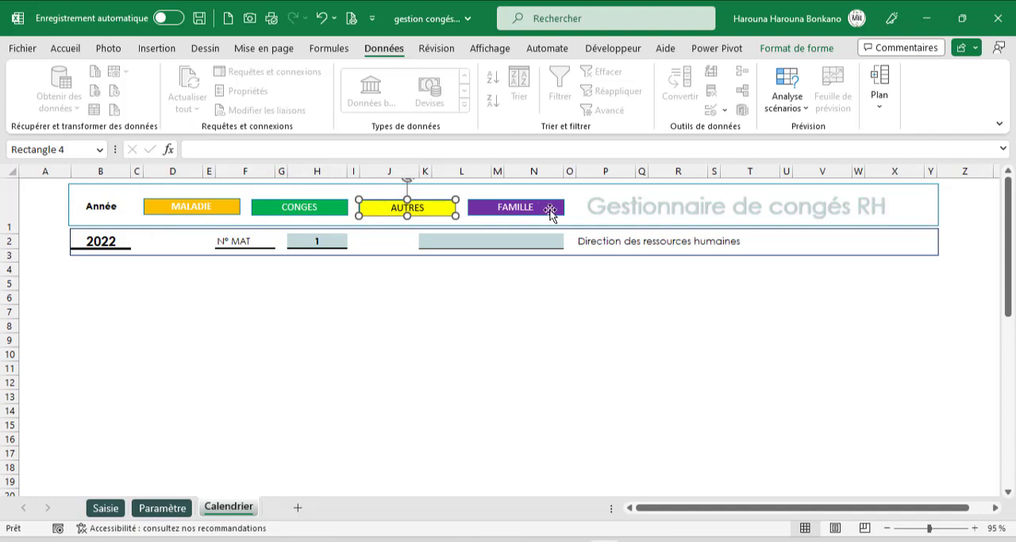
click(551, 213)
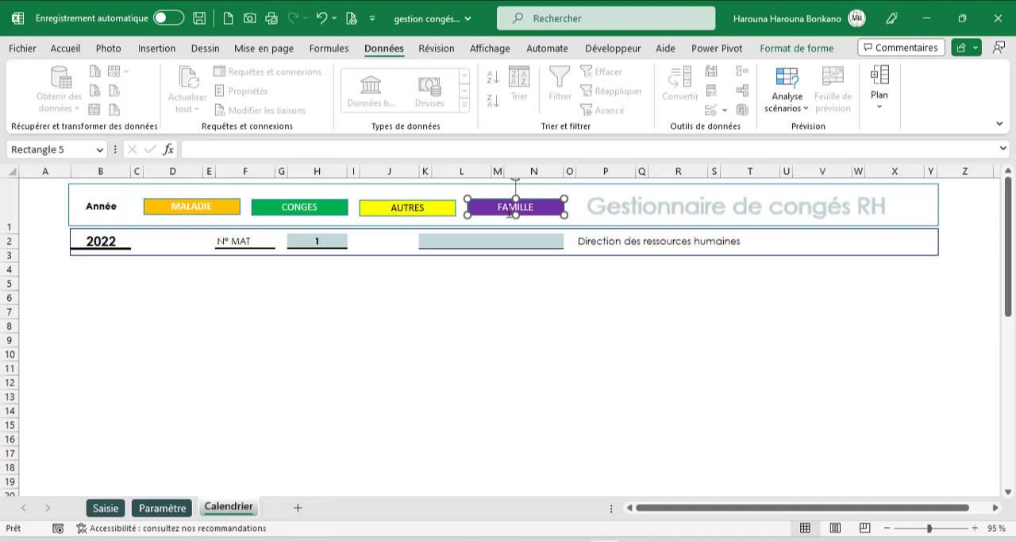
click(495, 283)
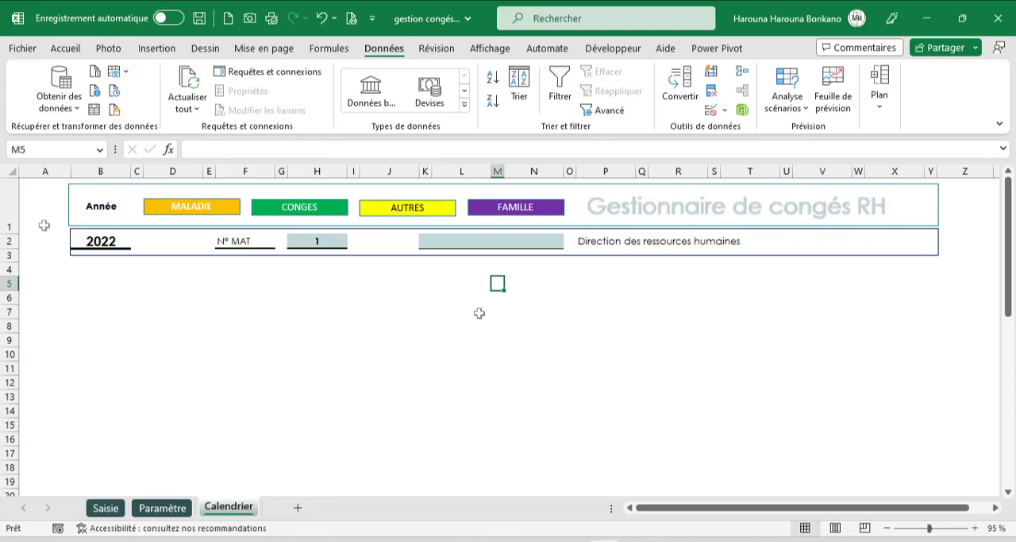
click(106, 240)
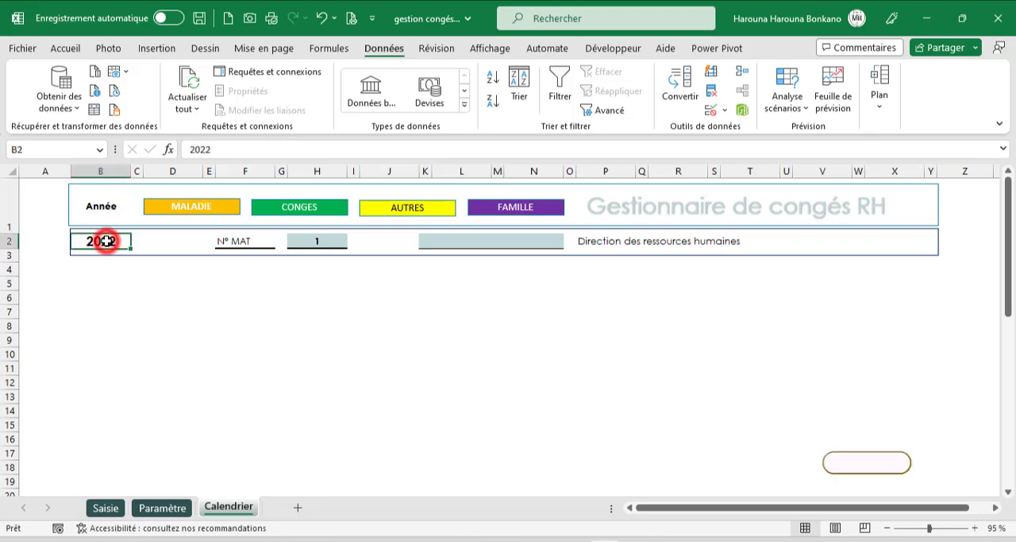
- Add a list validation to the N° MAT cell H2 on Calendrier with source =Paramètre!$G$3:$G$16
click(325, 241)
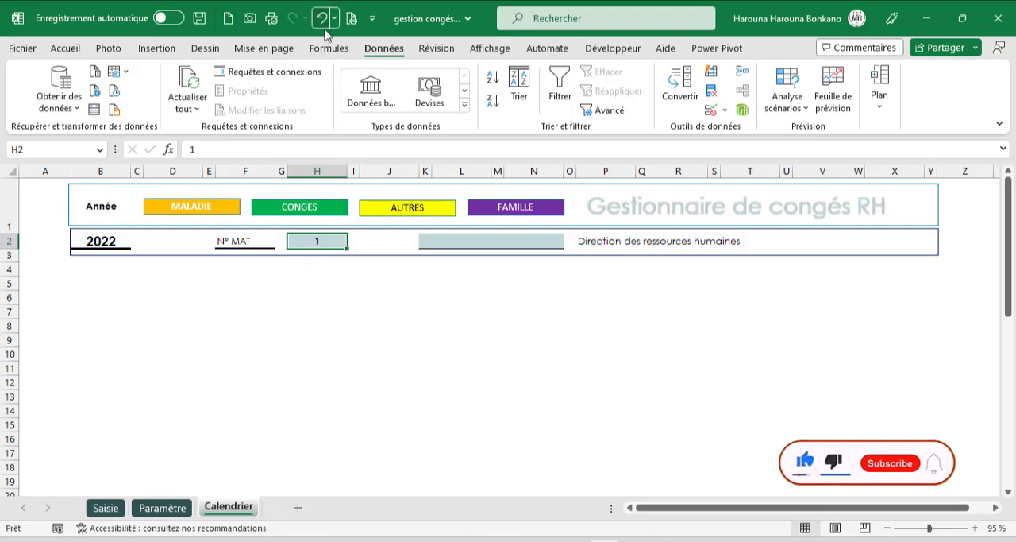
click(386, 49)
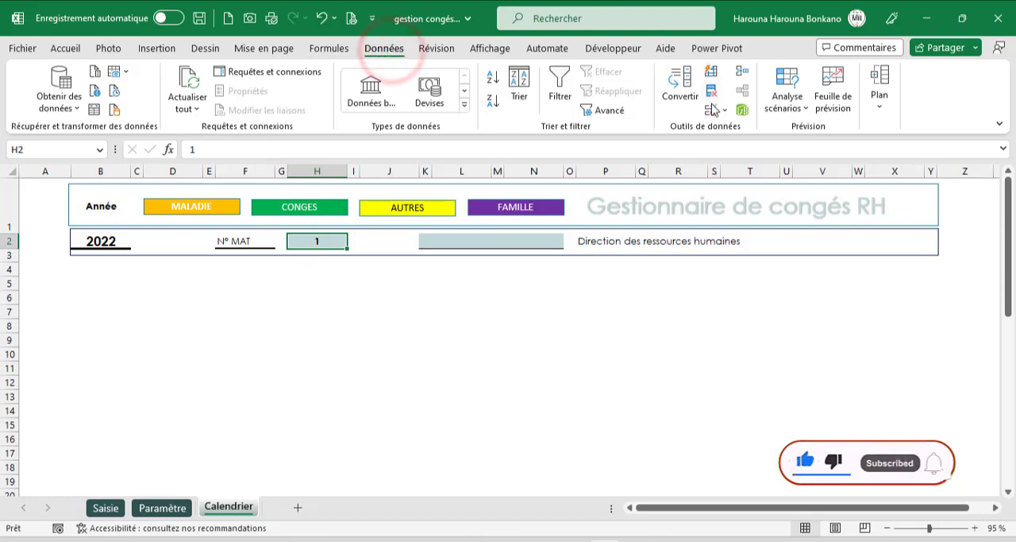
click(712, 109)
click(395, 230)
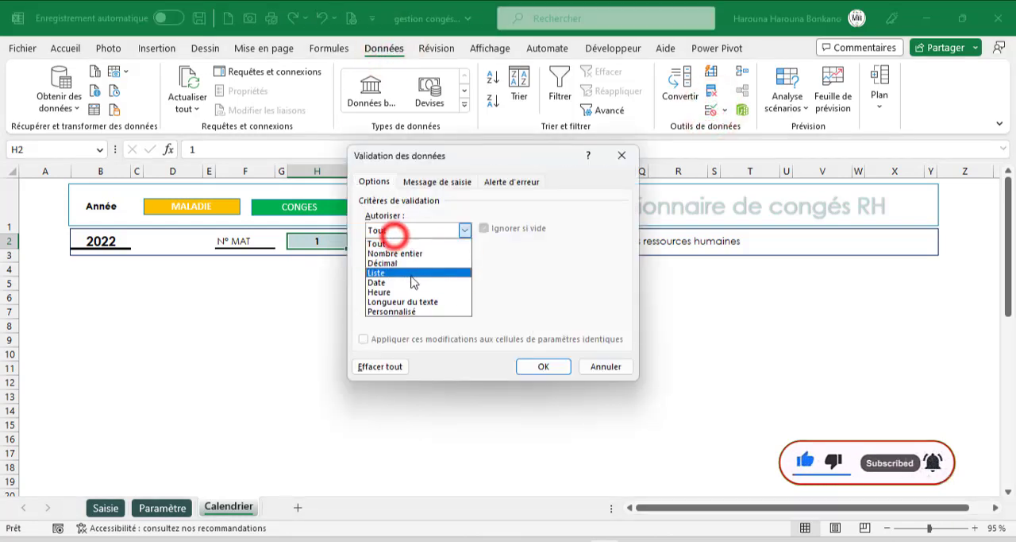
click(381, 272)
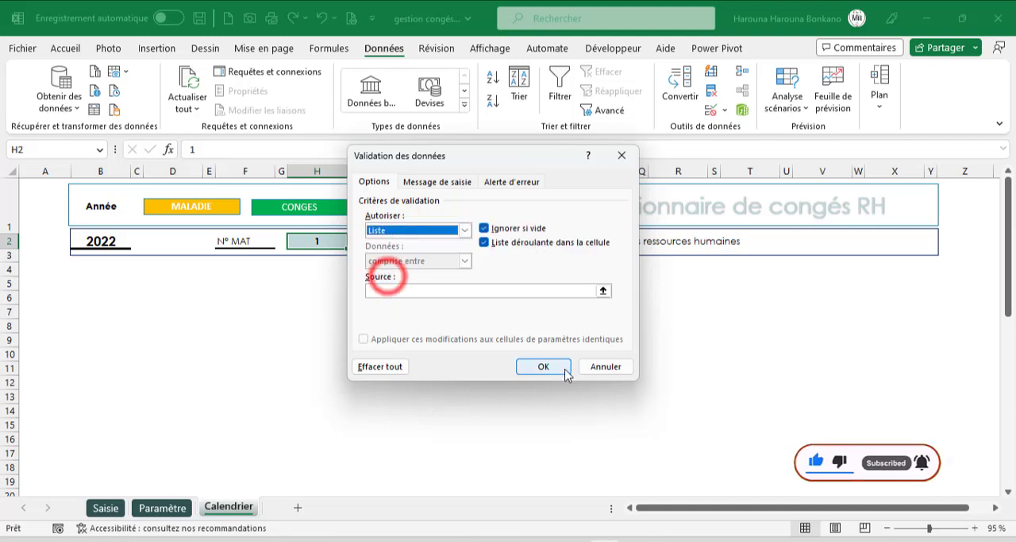
click(599, 294)
click(159, 509)
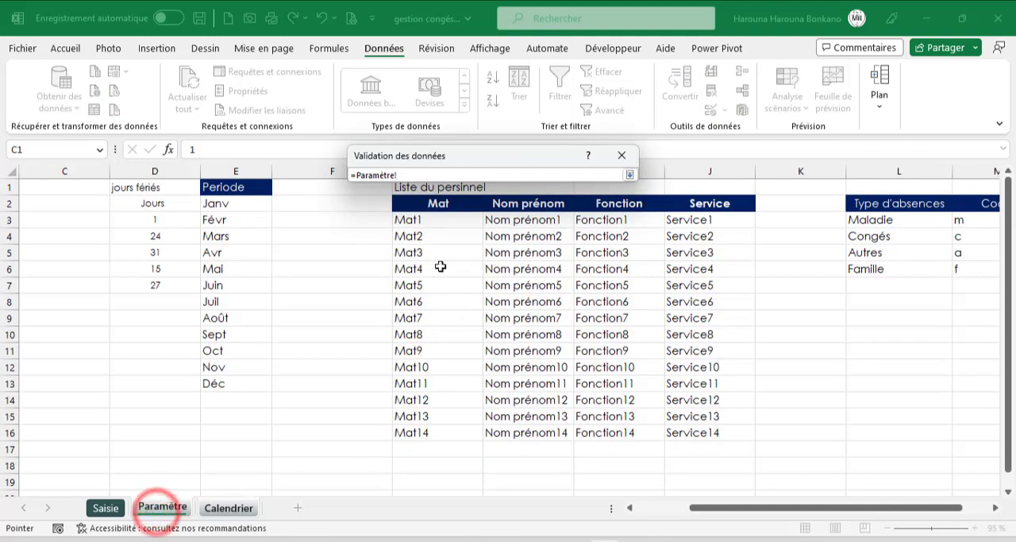
drag(414, 219, 413, 435)
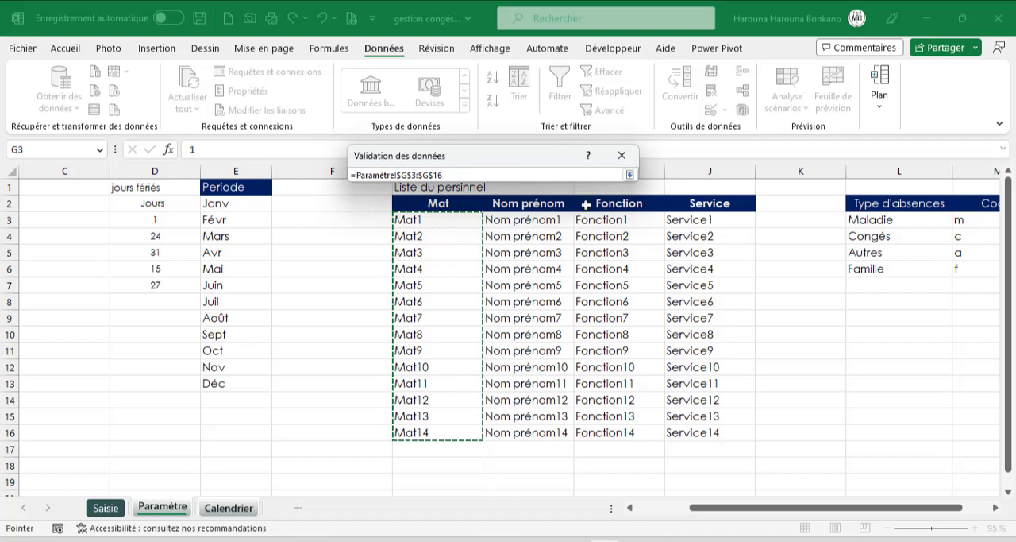
click(630, 175)
click(541, 369)
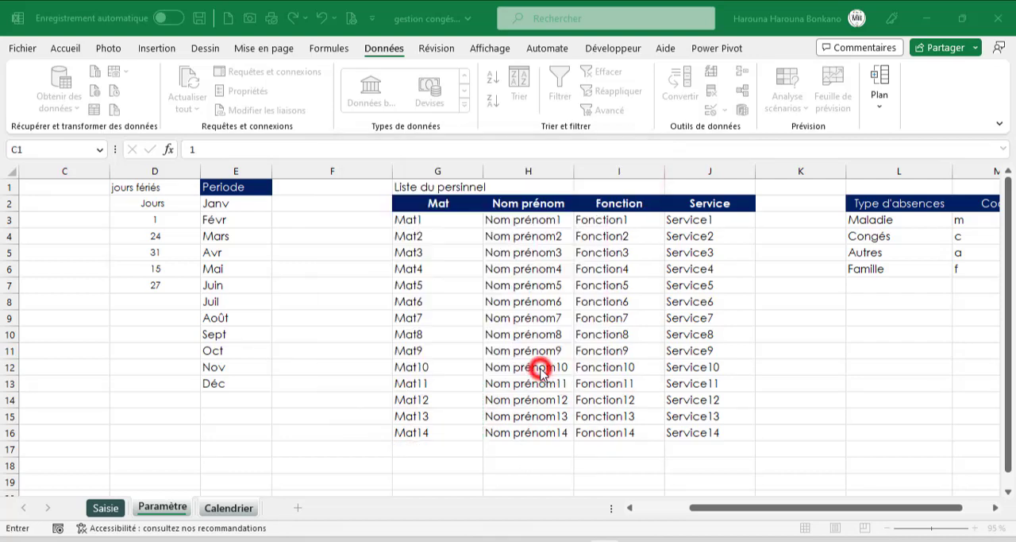
- Check the employee name formula beside N° MAT and test it by choosing Mat1, Mat2 and Mat3 in H2
click(454, 248)
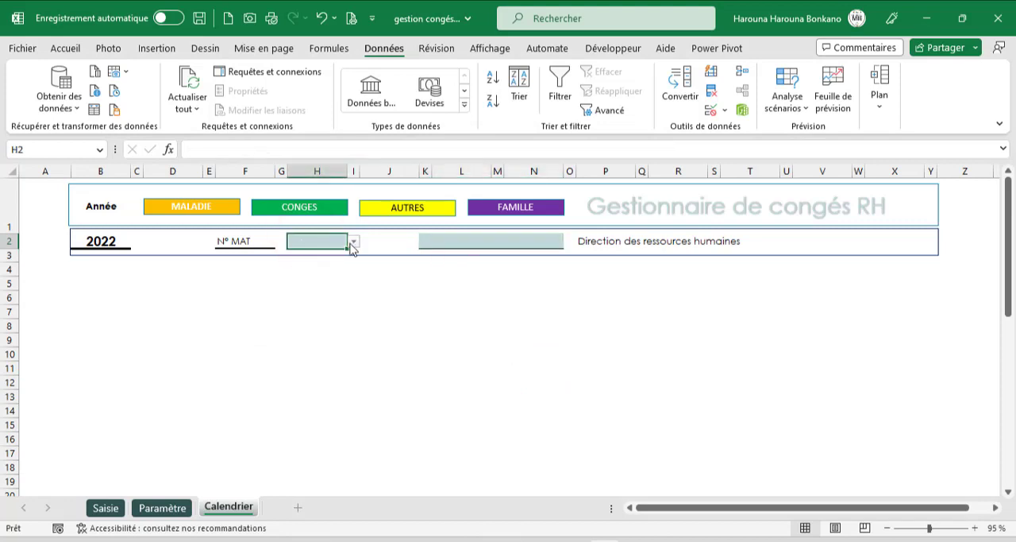
click(353, 247)
click(318, 255)
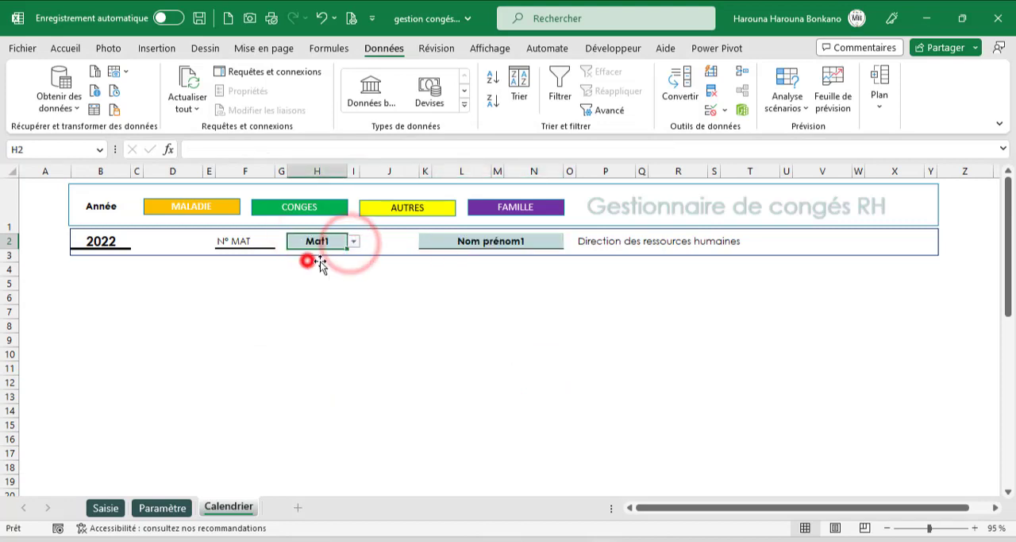
click(353, 247)
click(318, 268)
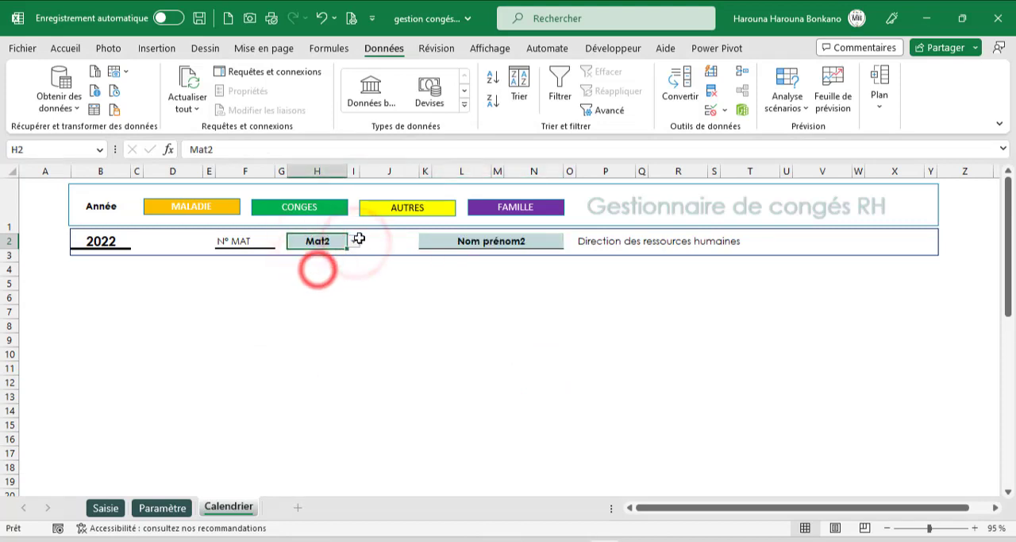
click(354, 241)
click(314, 282)
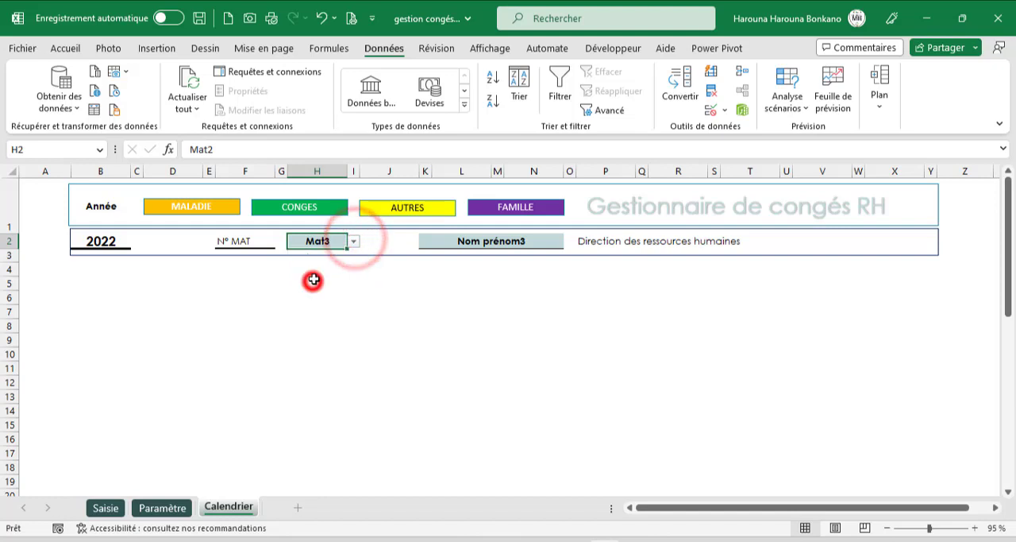
- Choose Mat2 as the N° MAT in H2 on the Calendrier sheet
click(353, 241)
click(320, 270)
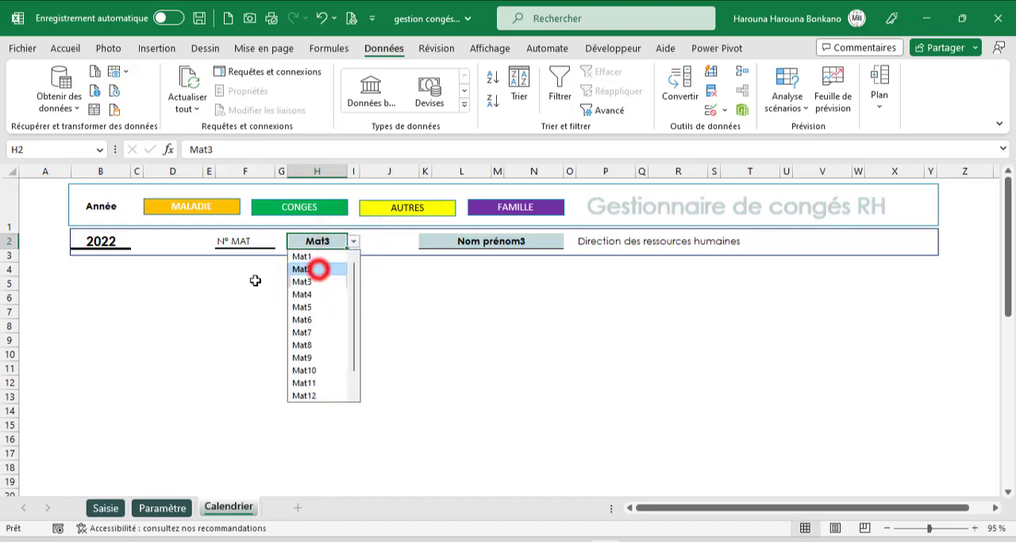
click(408, 287)
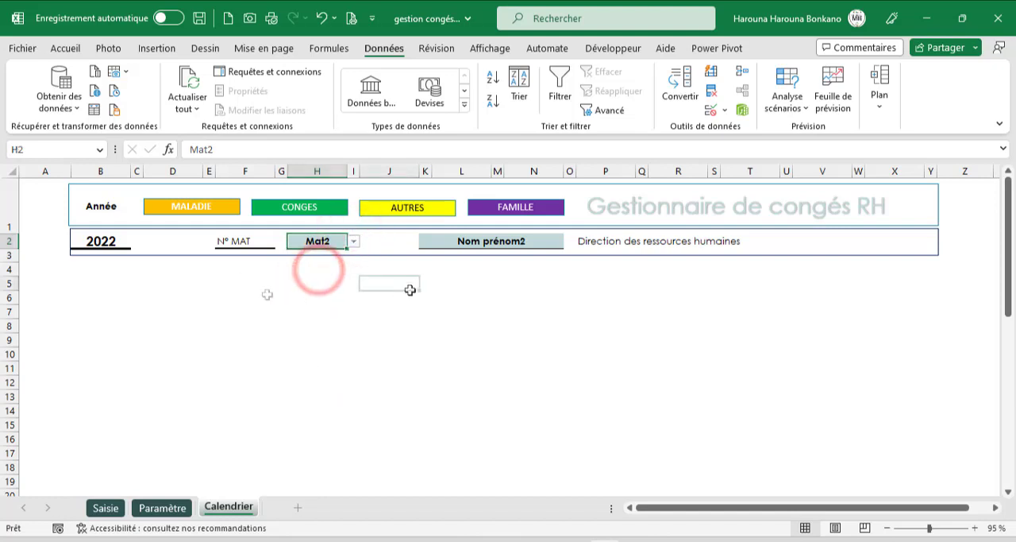
- Enter the month heading Janv in cell B5
click(92, 283)
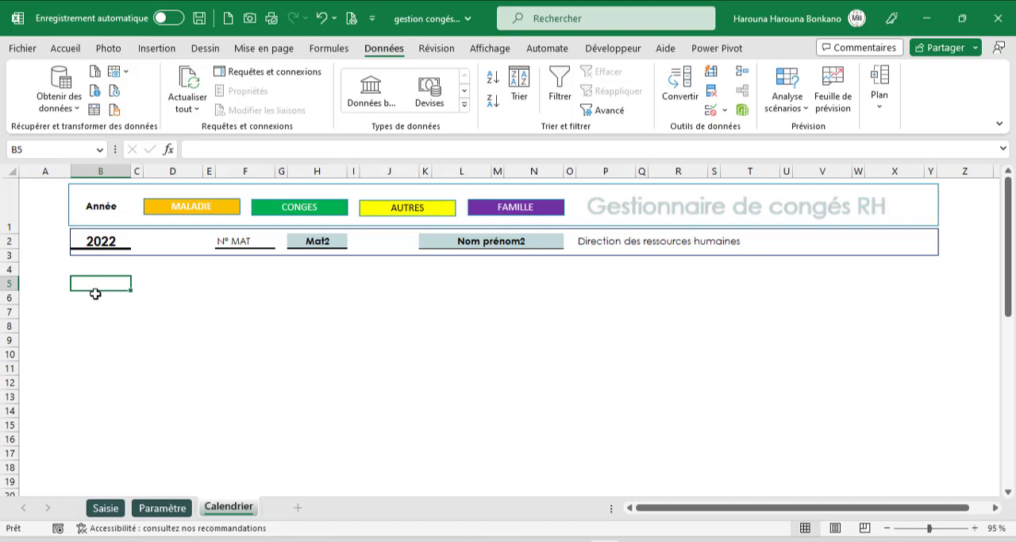
text(Janv)
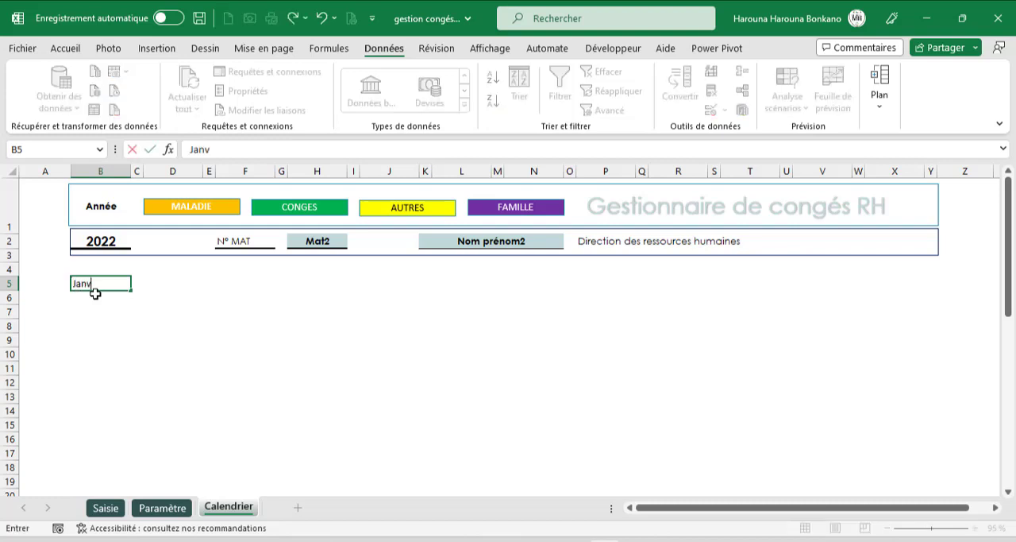
click(114, 302)
click(84, 285)
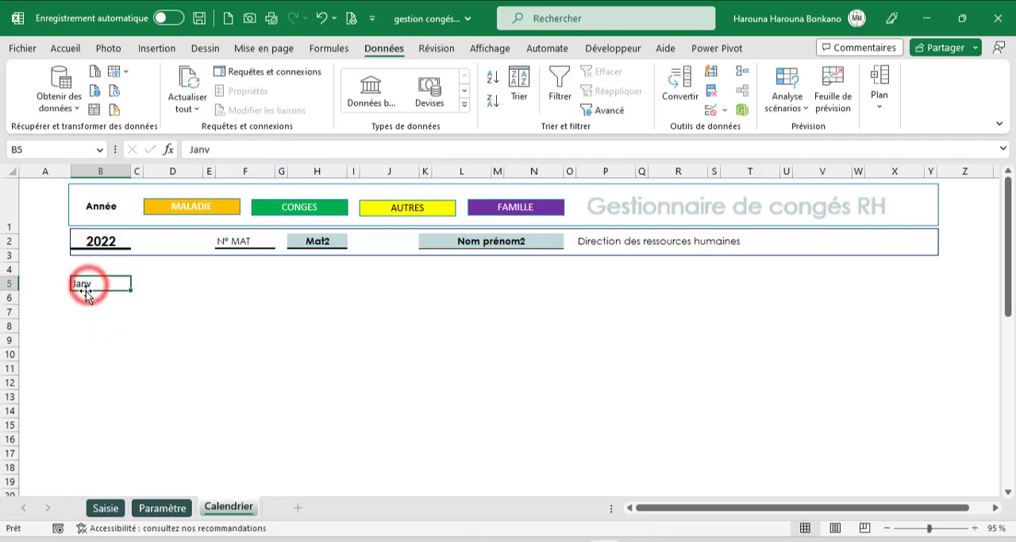
- Merge and center the Janv heading across cells B5 and C5
click(143, 277)
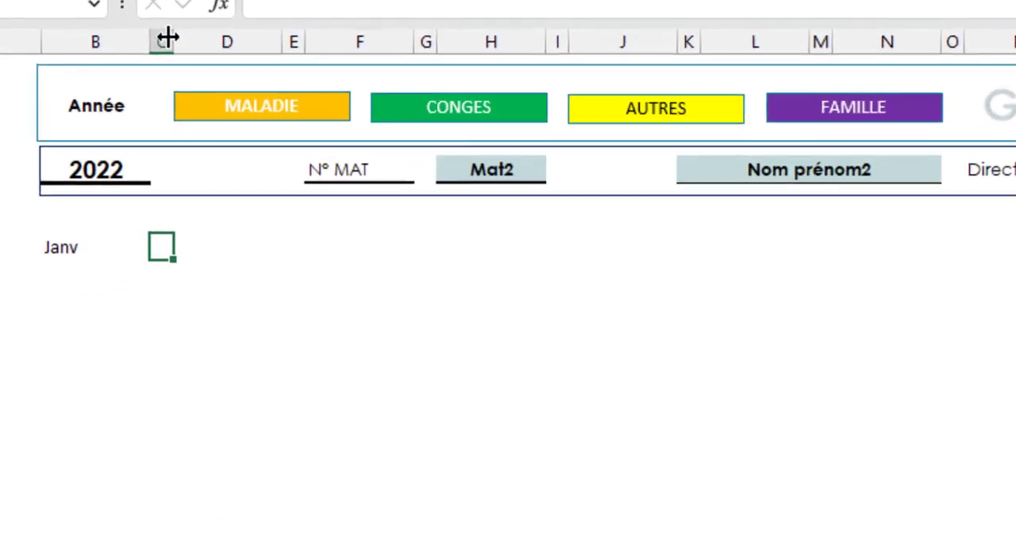
click(82, 240)
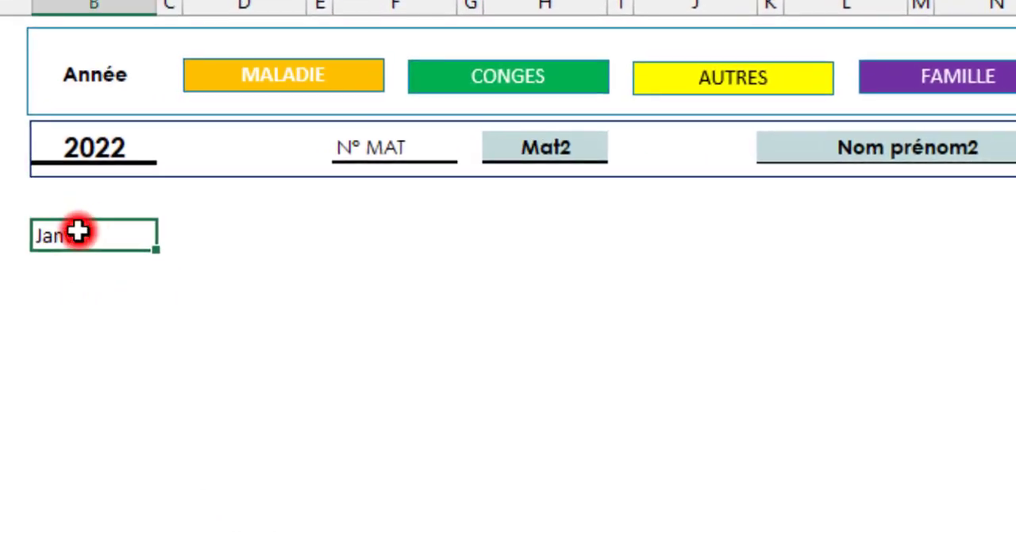
click(170, 234)
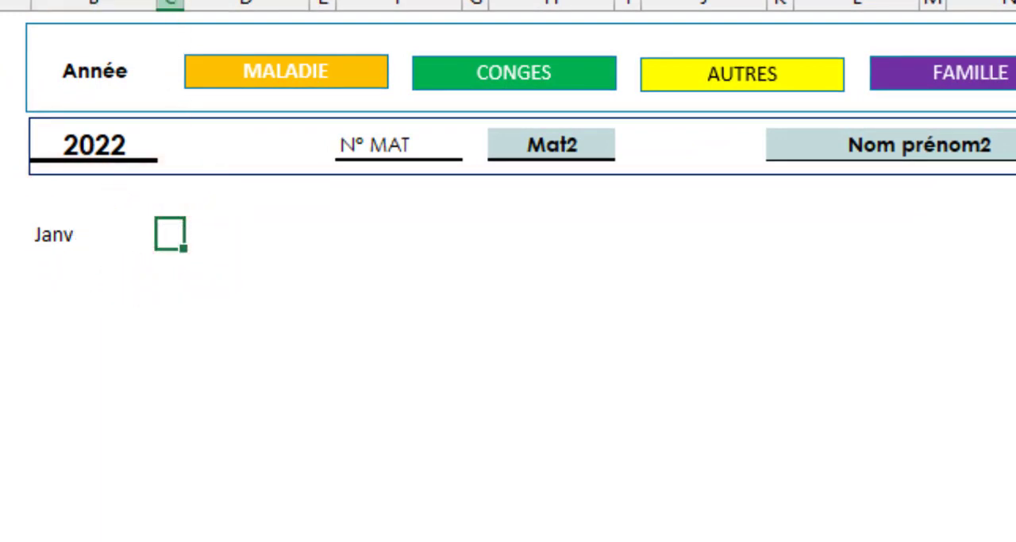
click(68, 231)
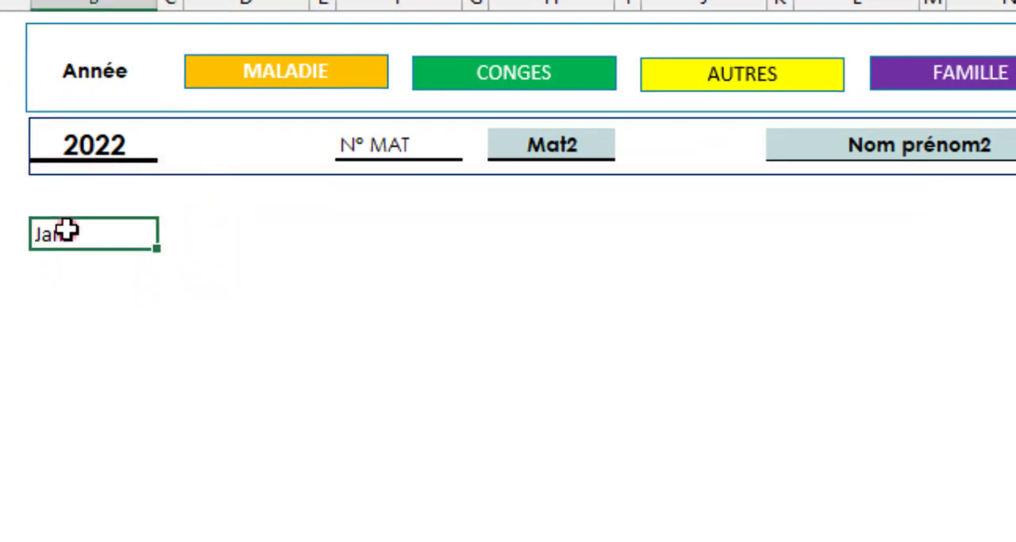
drag(150, 233, 159, 233)
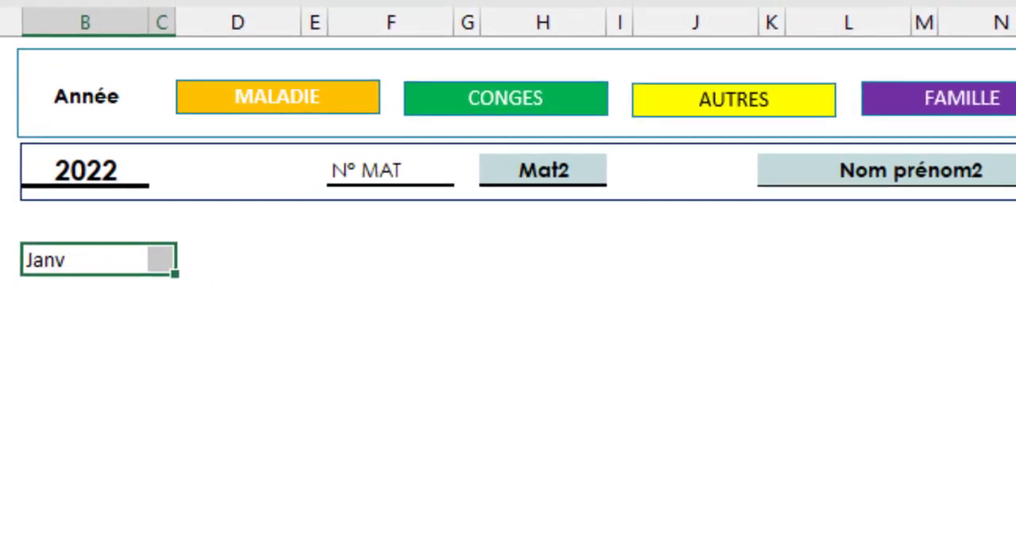
click(619, 0)
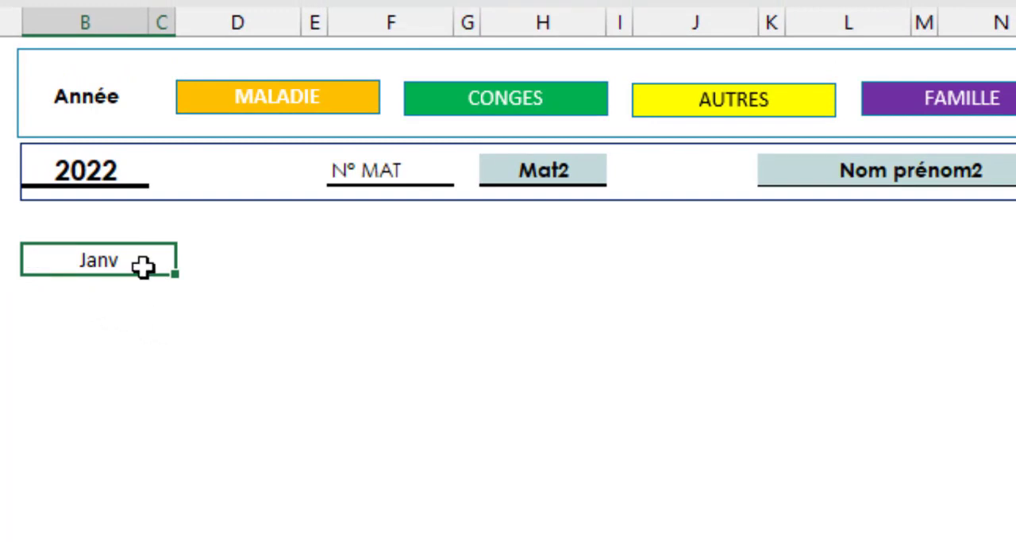
drag(71, 295, 79, 429)
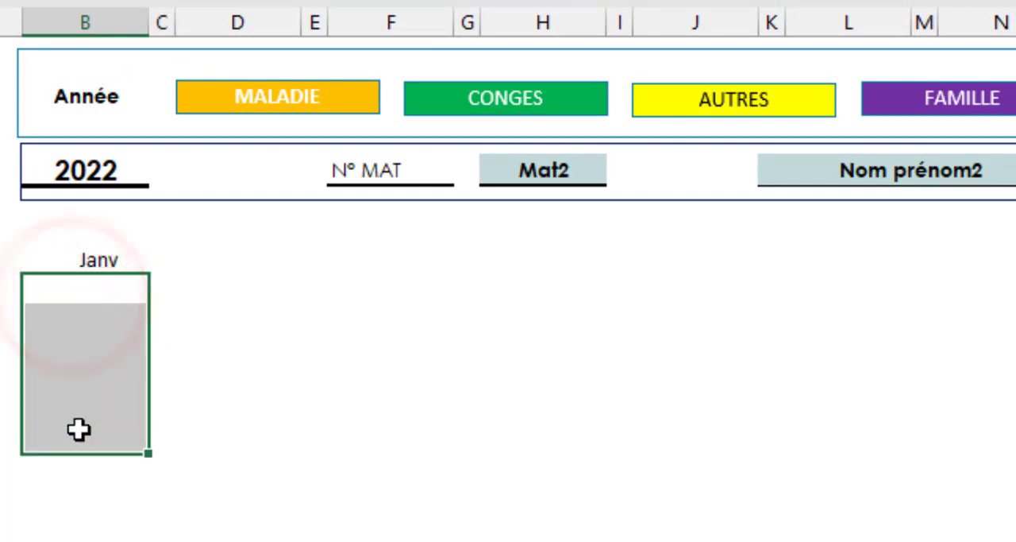
drag(170, 289, 170, 443)
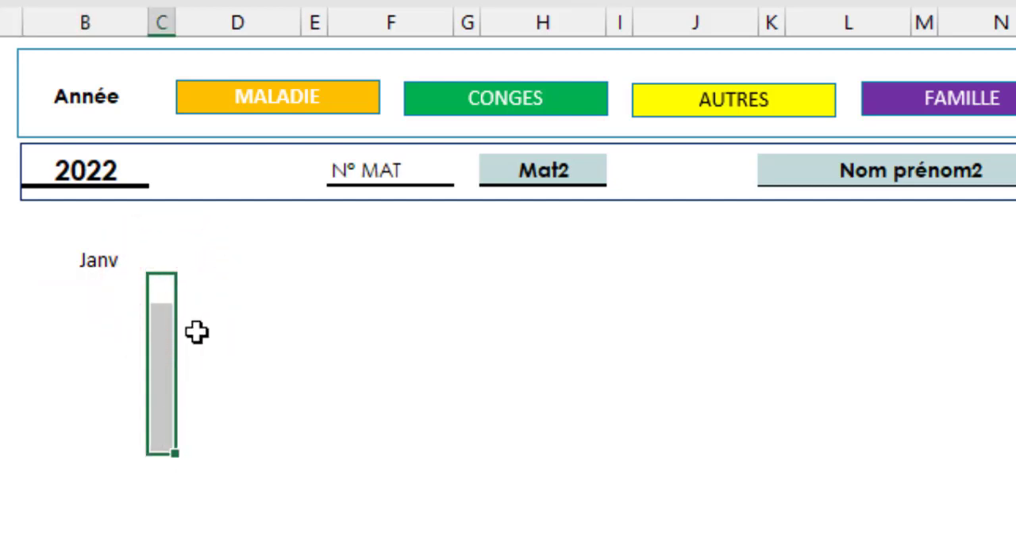
- Fill the merged Janv heading across row 5 to column Y to create the month headings through Déc
click(245, 259)
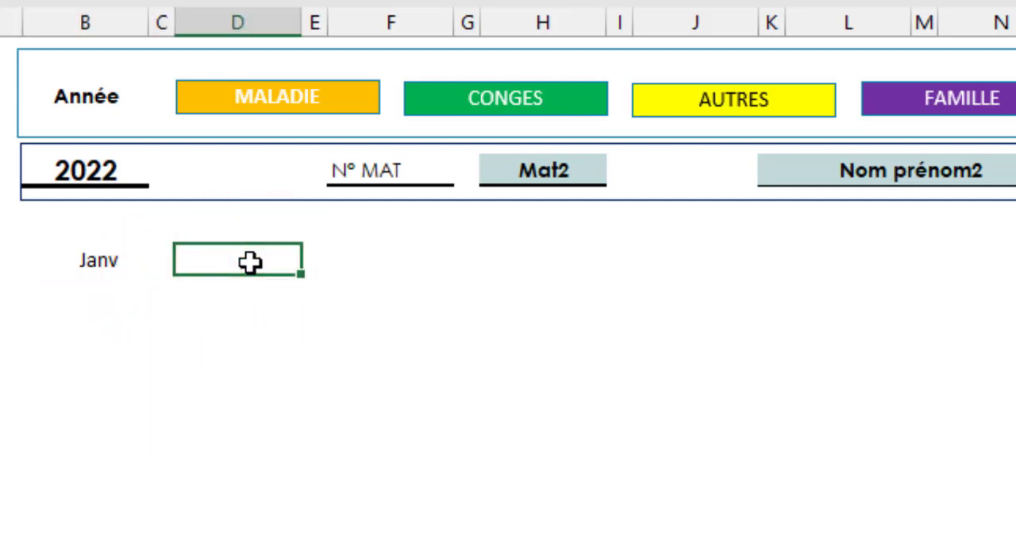
click(118, 261)
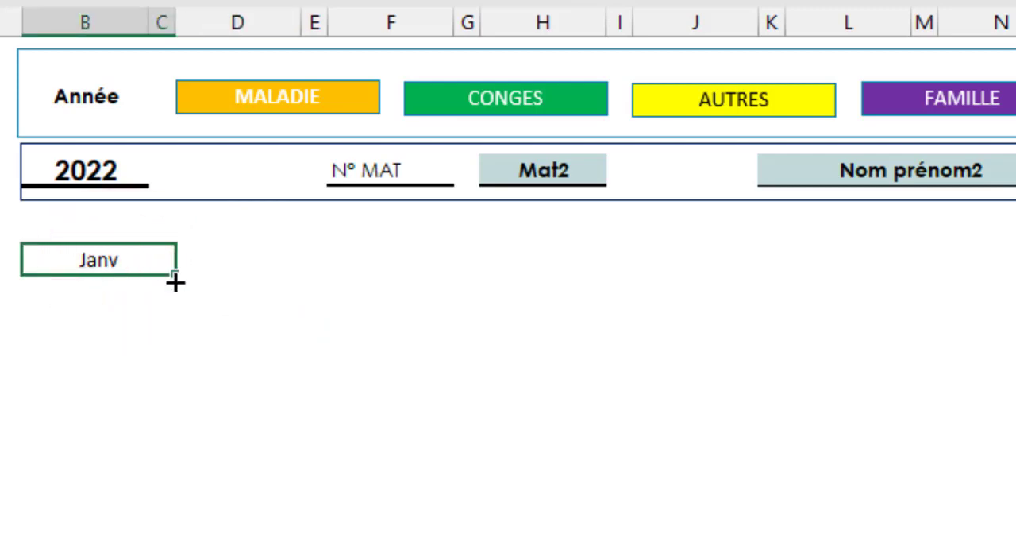
drag(175, 276, 937, 297)
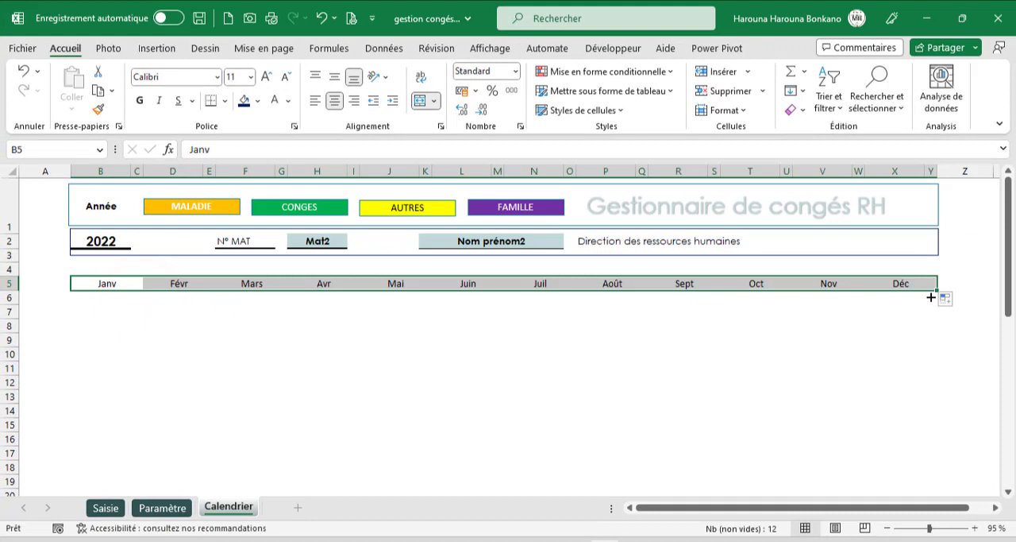
click(184, 283)
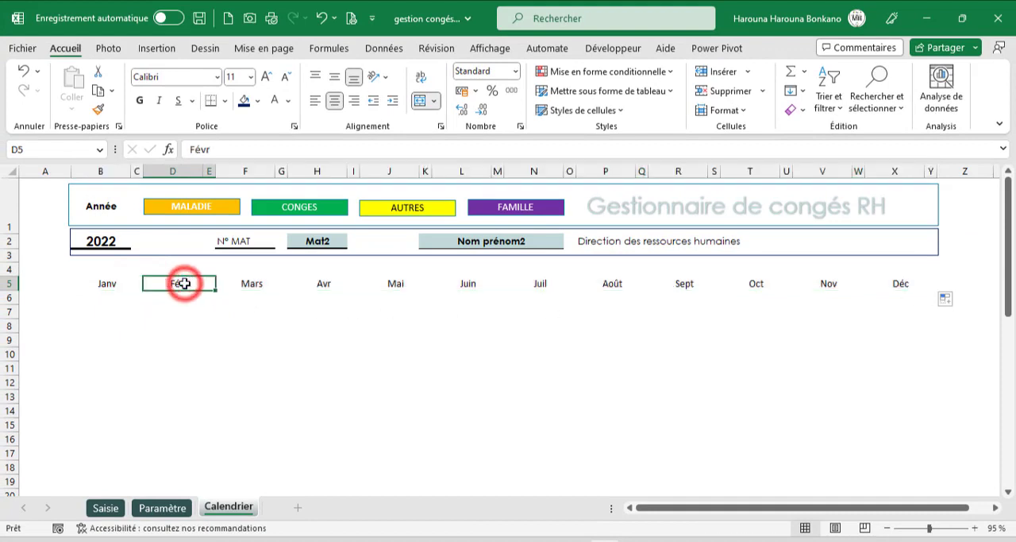
drag(173, 296, 172, 377)
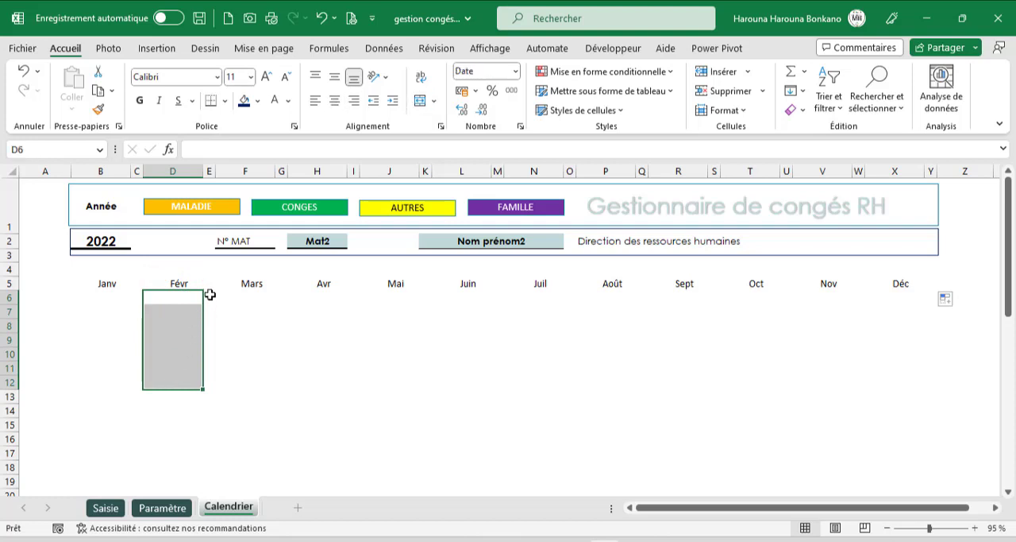
drag(210, 295, 208, 381)
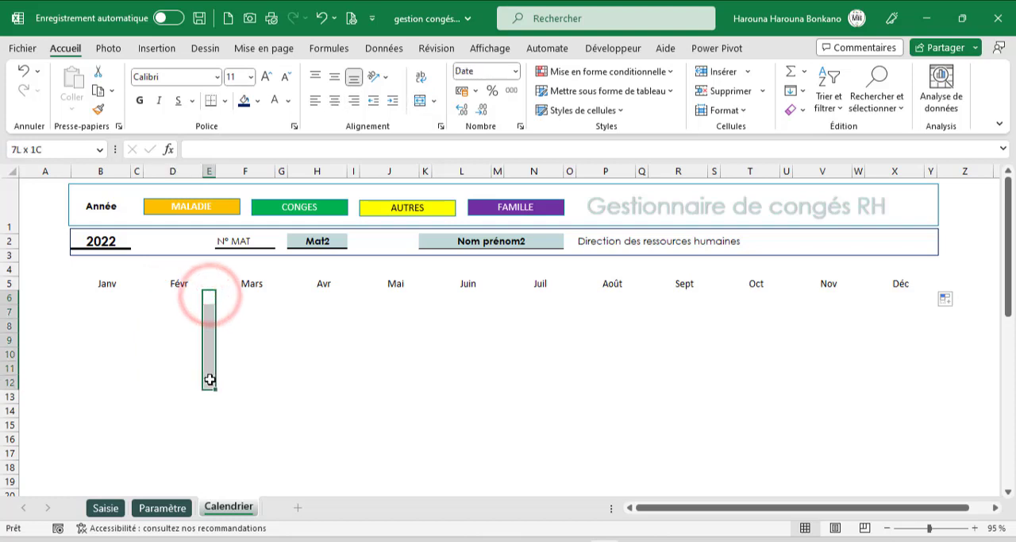
click(244, 284)
drag(250, 293, 253, 385)
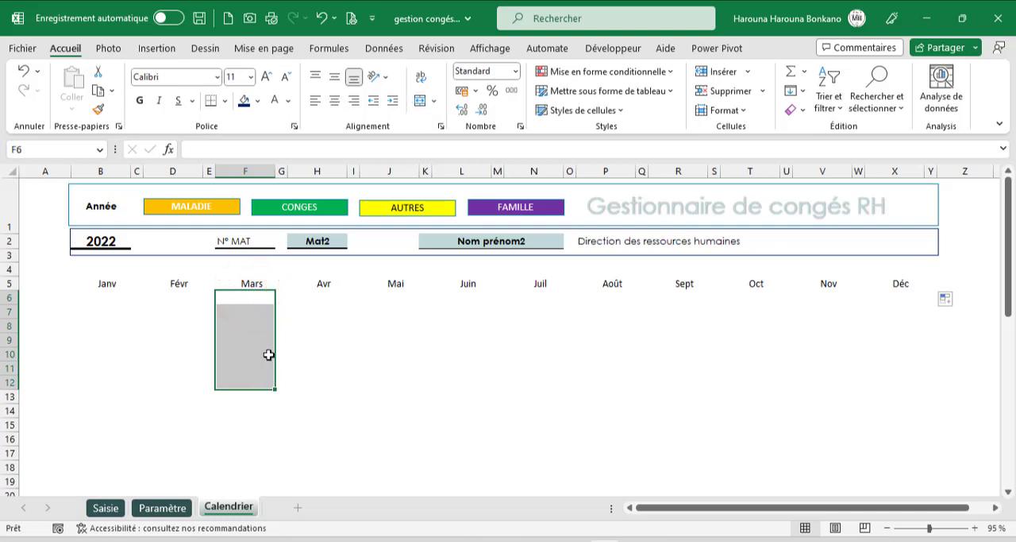
click(286, 289)
drag(282, 292, 282, 371)
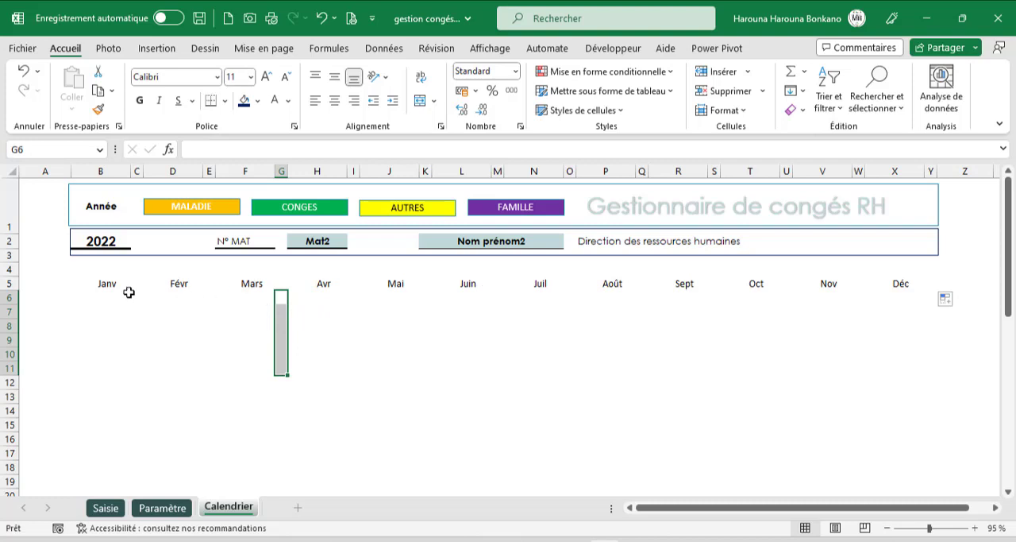
- Format the month headings from Janv to Déc in row 5 with a dark blue fill and bold white text
drag(108, 286, 897, 283)
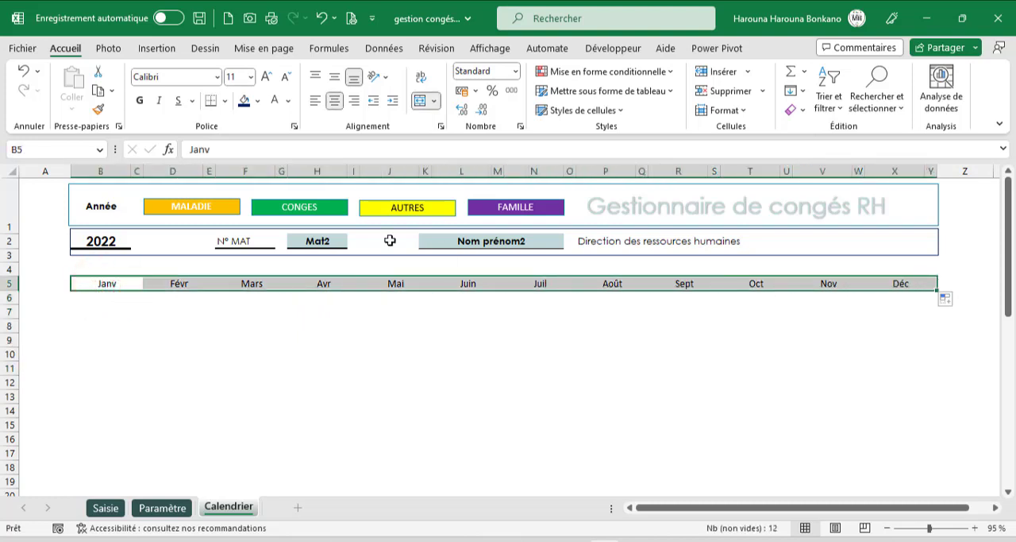
click(245, 103)
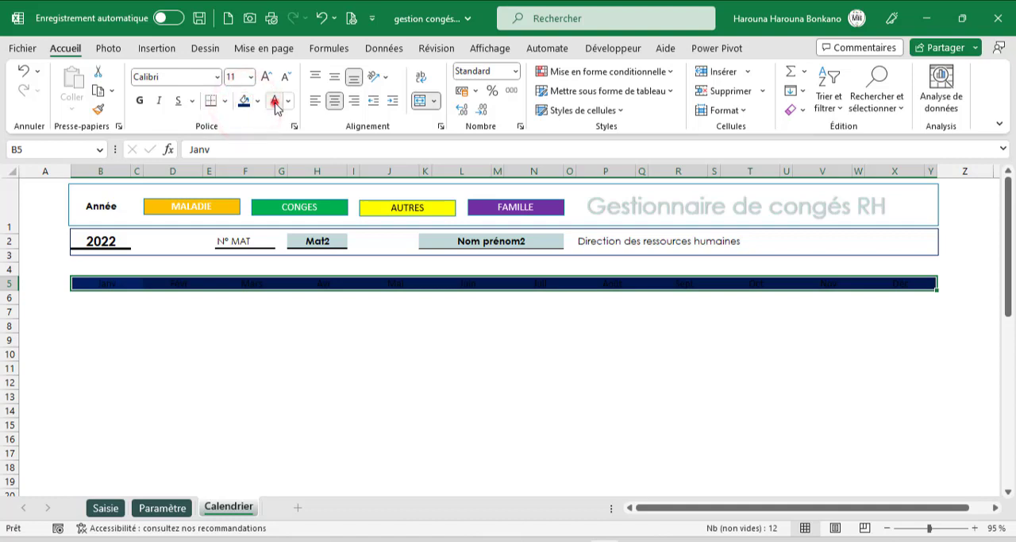
click(274, 103)
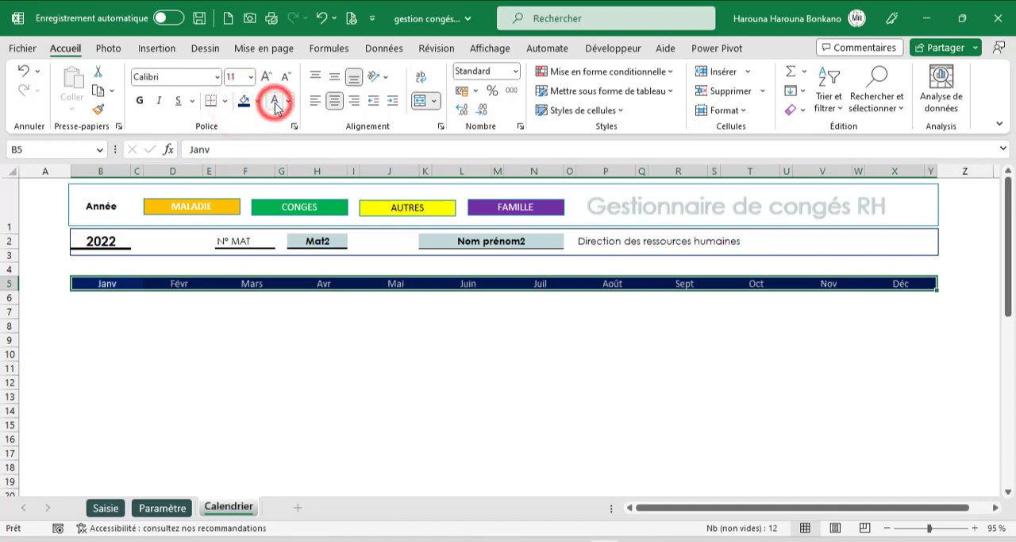
click(140, 107)
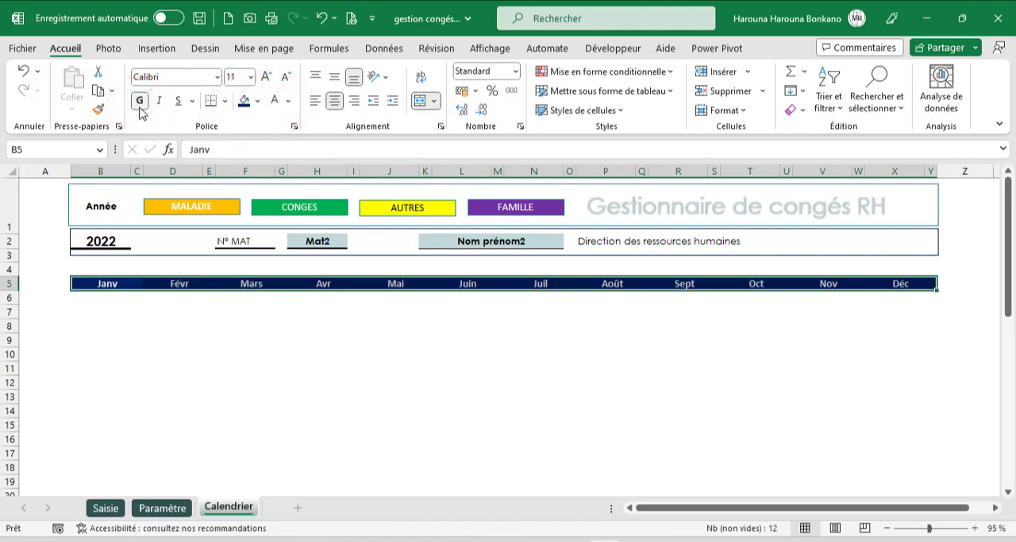
- Begin a DATE formula in B6 under Janv with the absolute reference $B$2 as its year argument
click(102, 297)
text(=date)
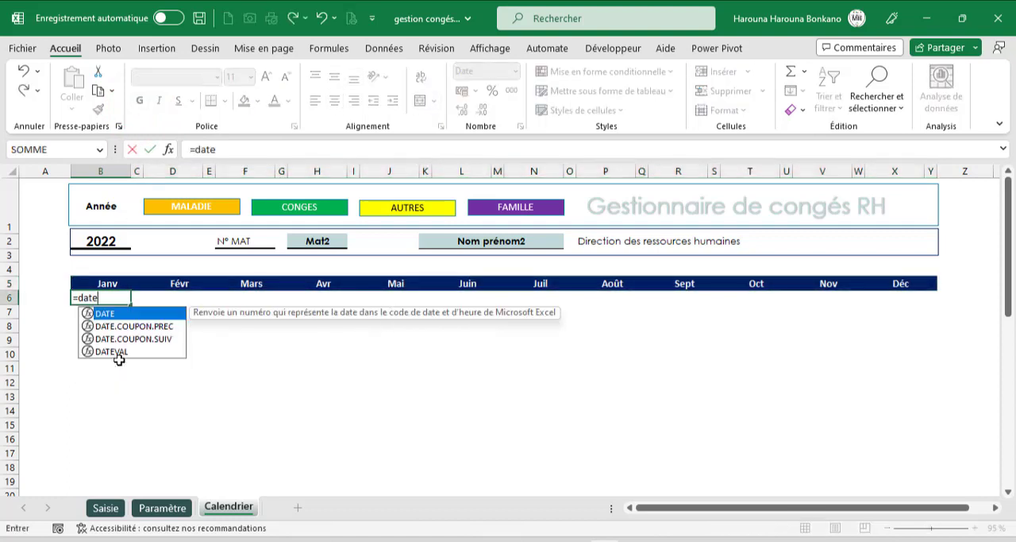
key(Tab)
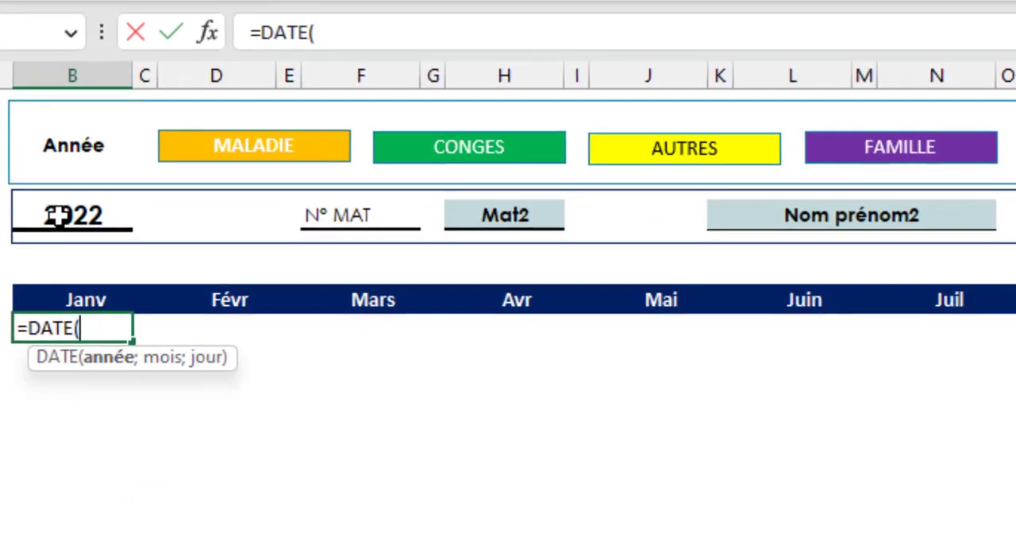
click(93, 241)
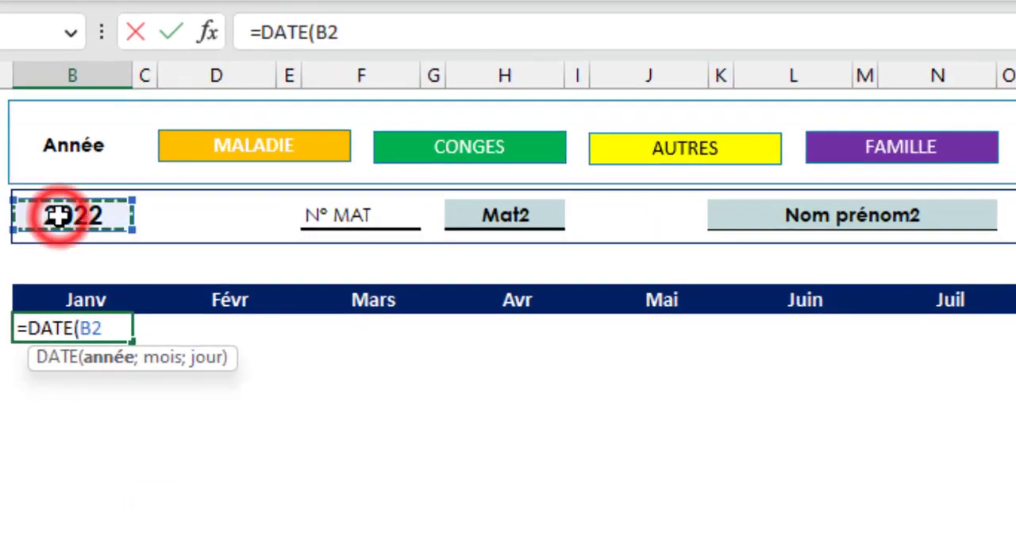
key(F4)
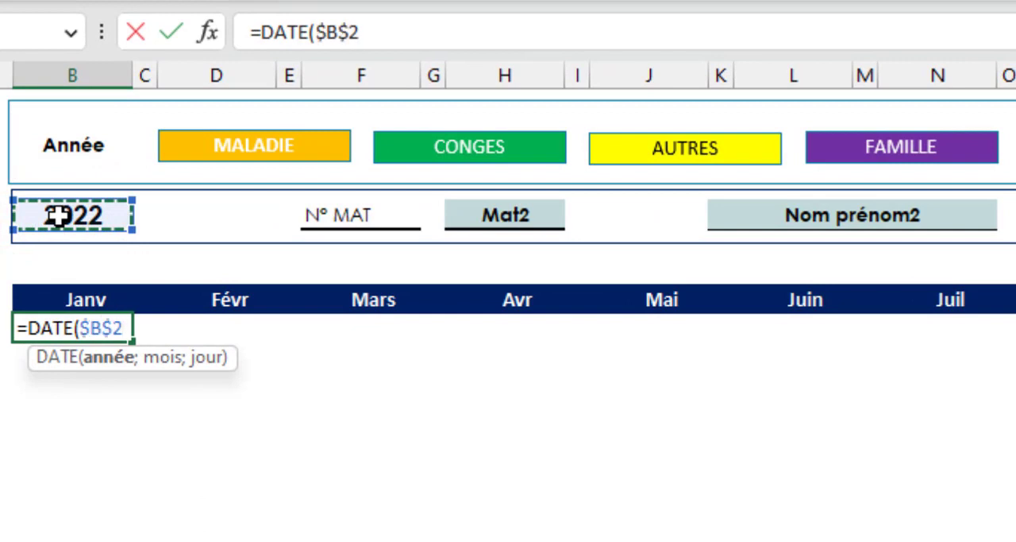
text(;)
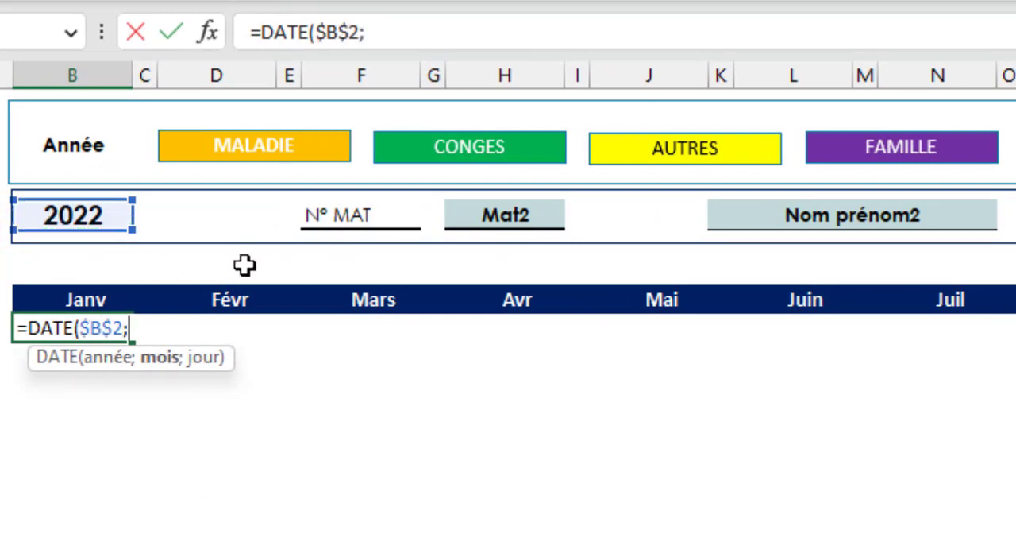
- Add an EQUIV function as the DATE formula's month argument, with the row-locked Janv heading B$5 as its lookup value
text(equi)
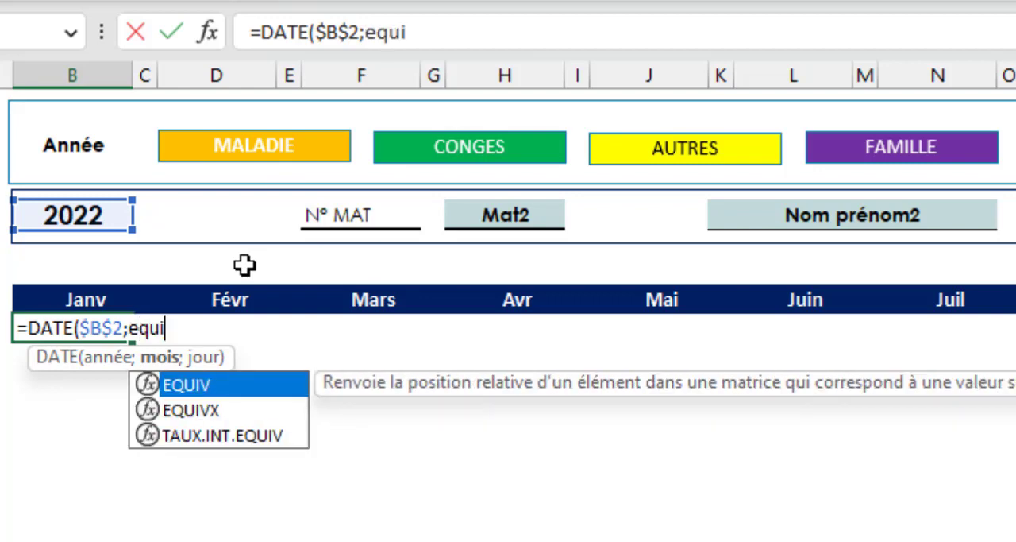
key(Tab)
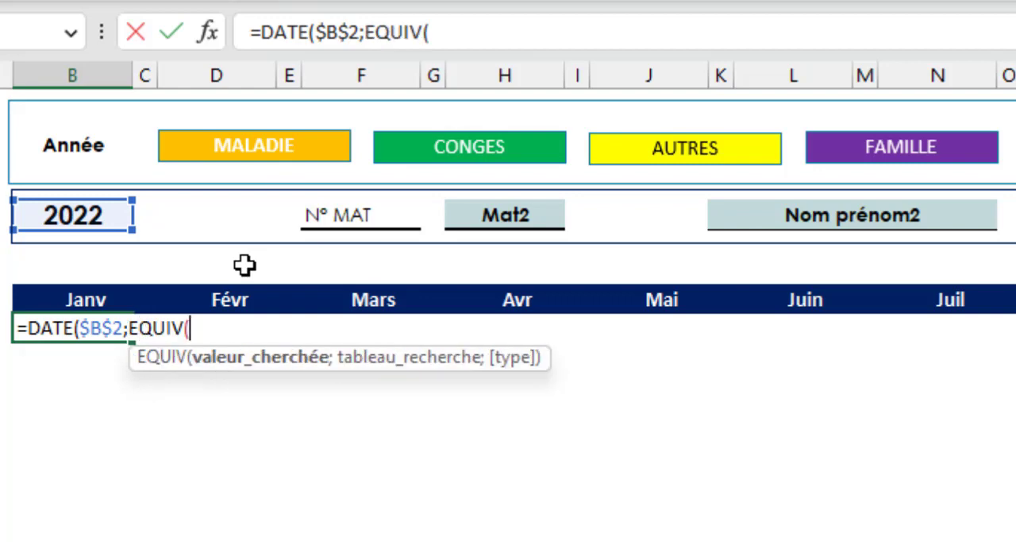
click(79, 297)
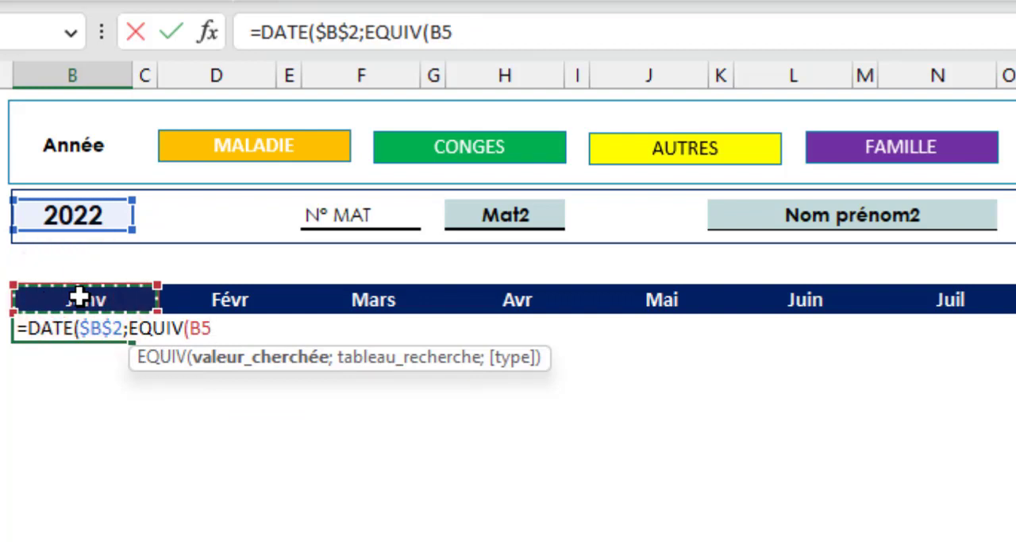
key(F4)
key(F4)
key(F4)
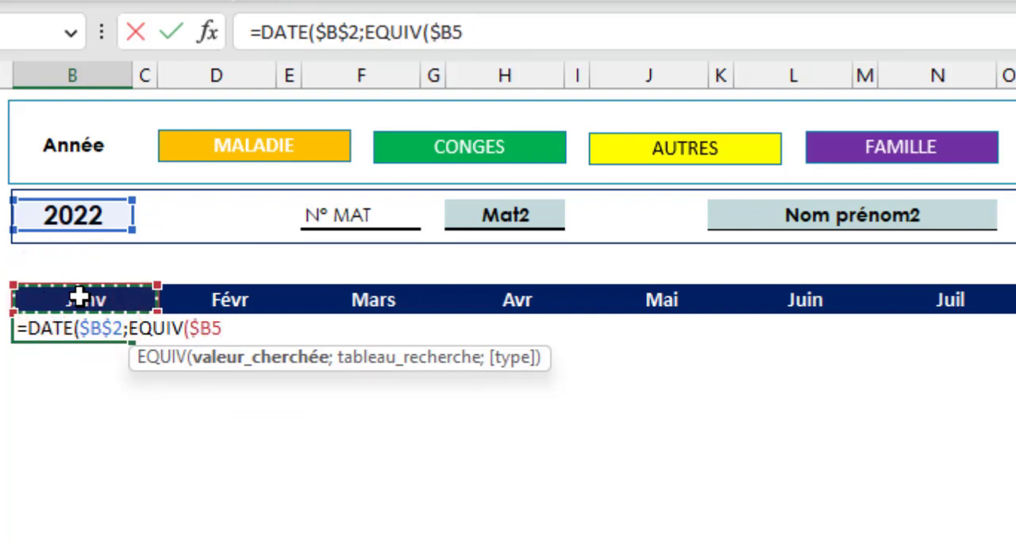
key(F4)
key(F4)
key(F4)
text(;)
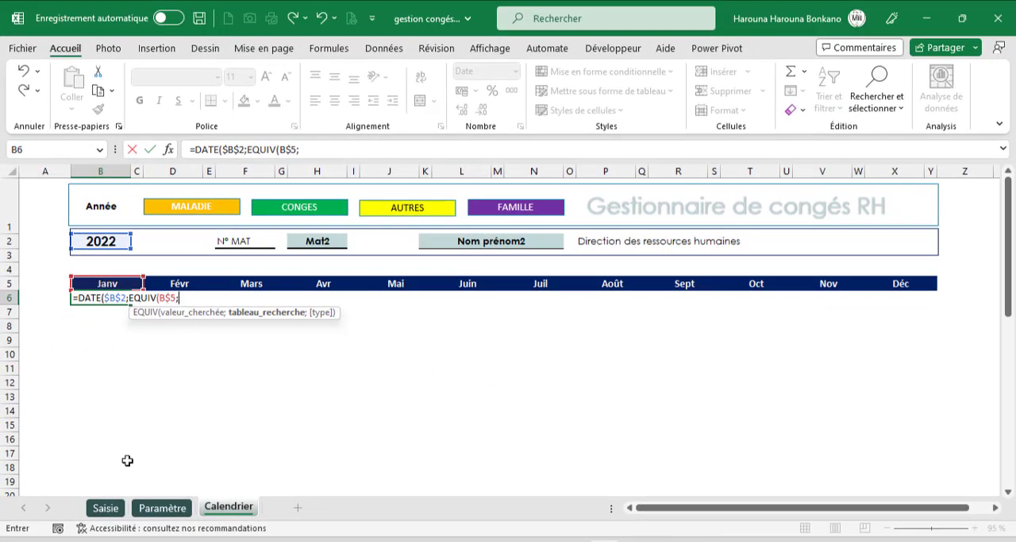
- Complete the B6 formula with lookup range Paramètre!$E$2:$E$13, match type 0 and day 1
click(162, 506)
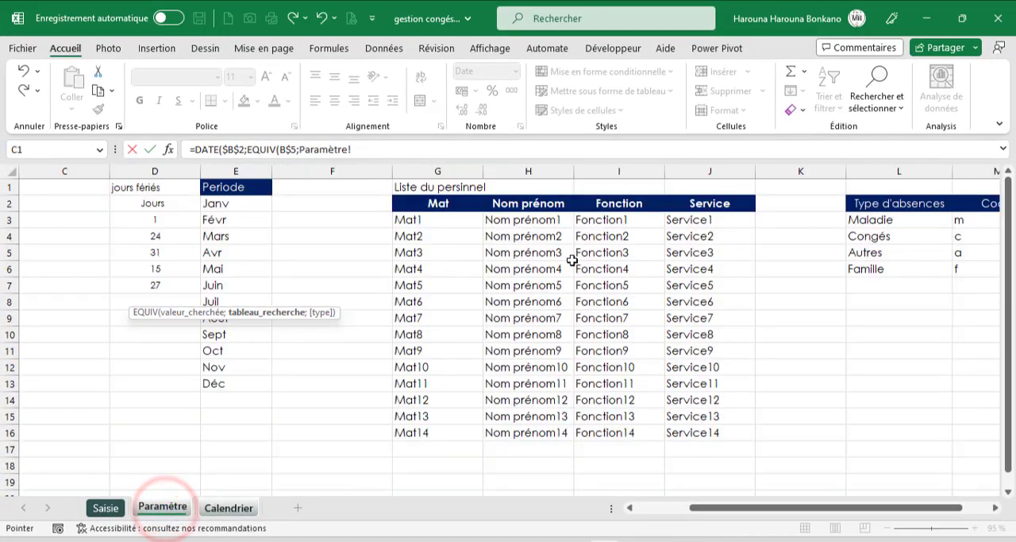
drag(222, 205, 225, 383)
key(F4)
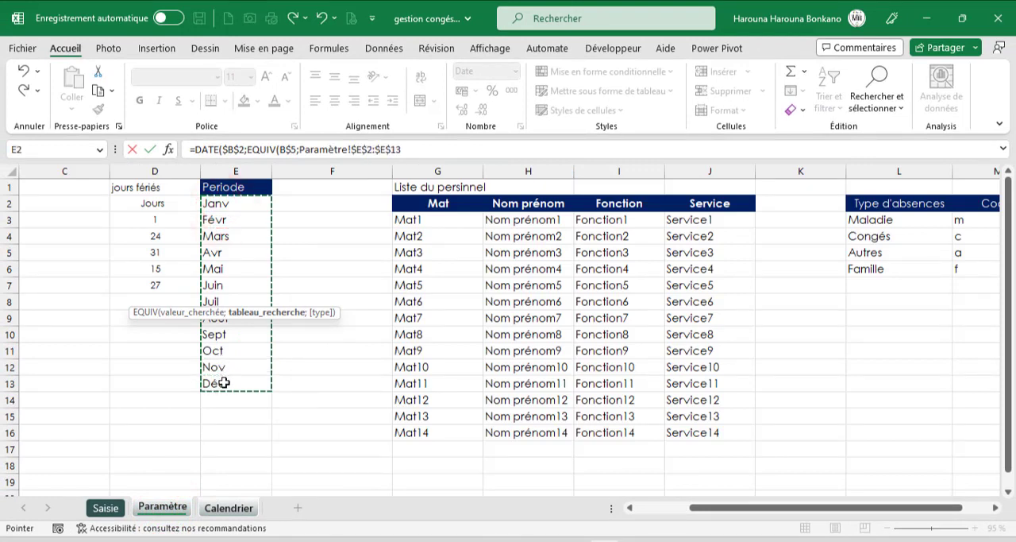
text(;)
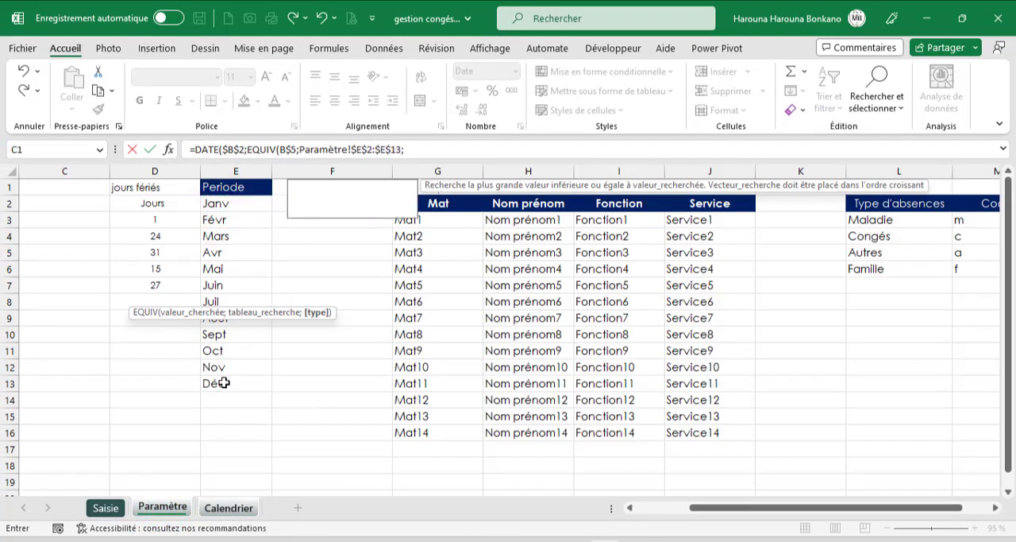
text(0))
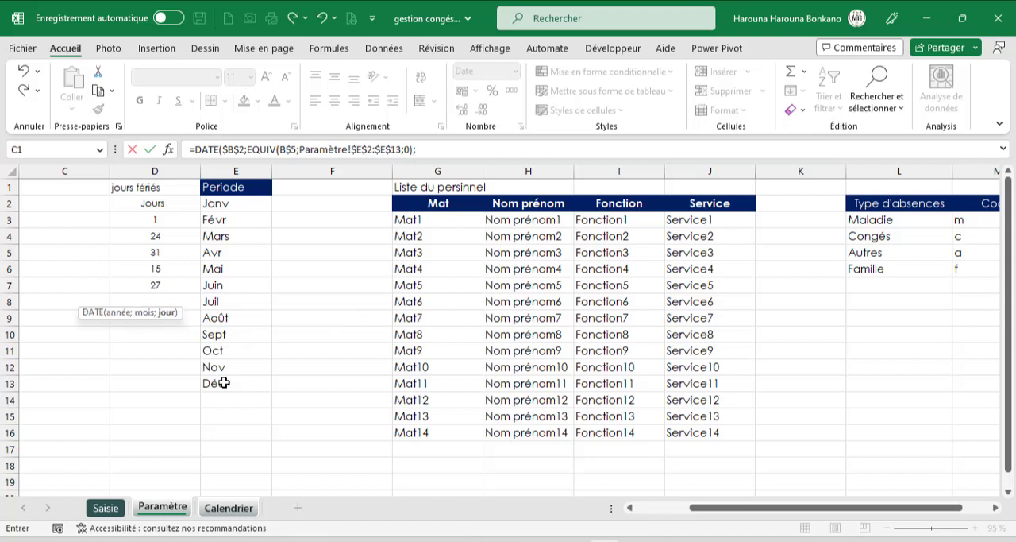
text(;1))
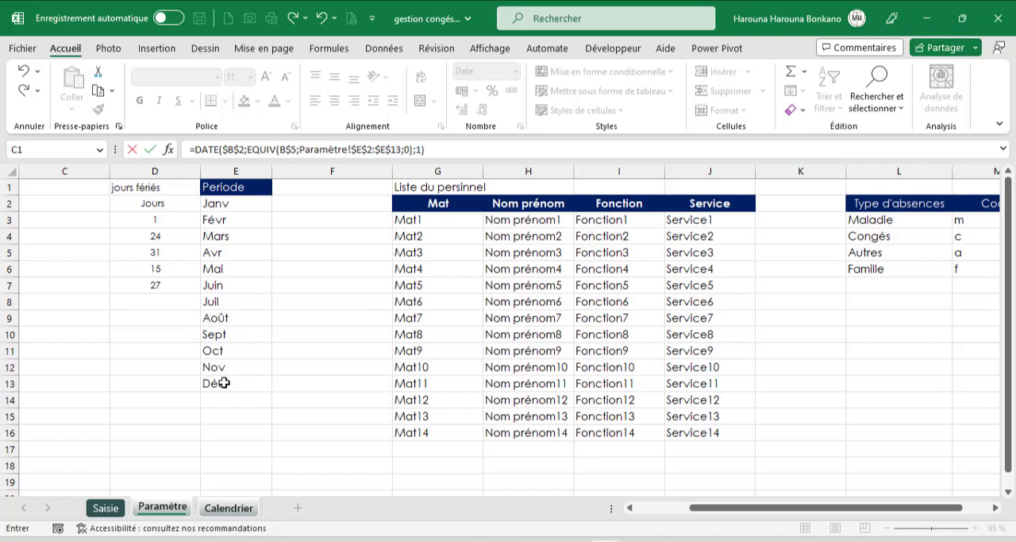
key(Return)
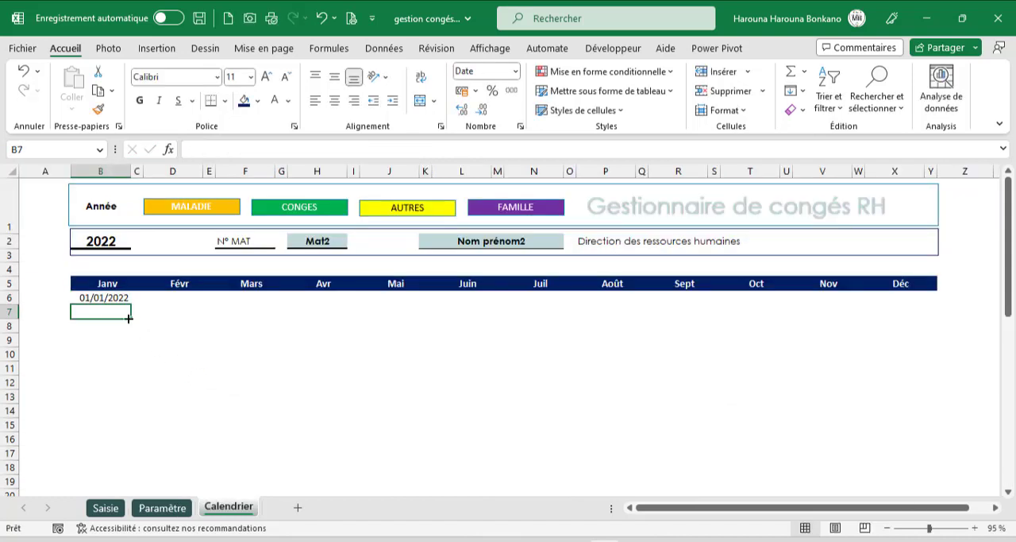
- Enter the formula =B6+1 in B7 under Janv
click(106, 298)
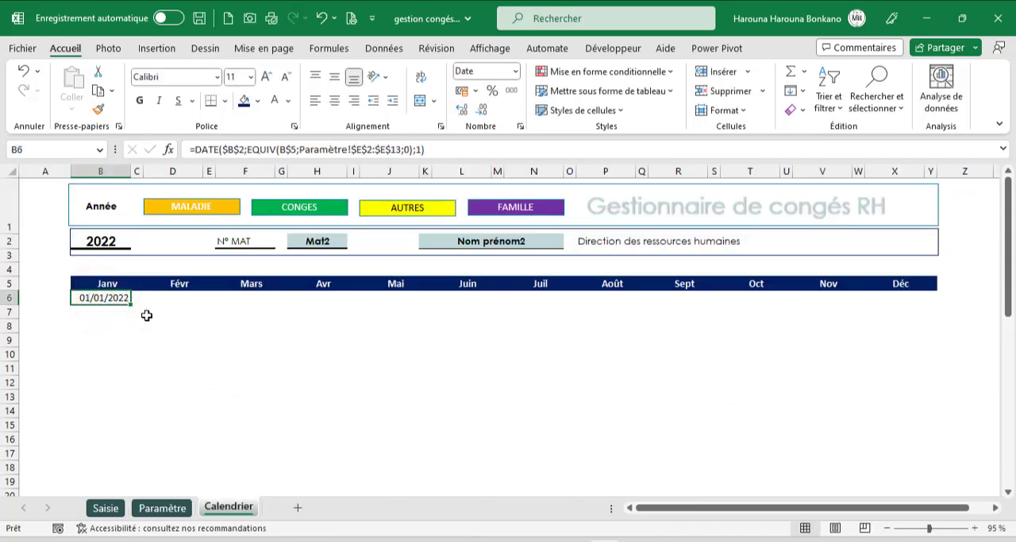
click(117, 259)
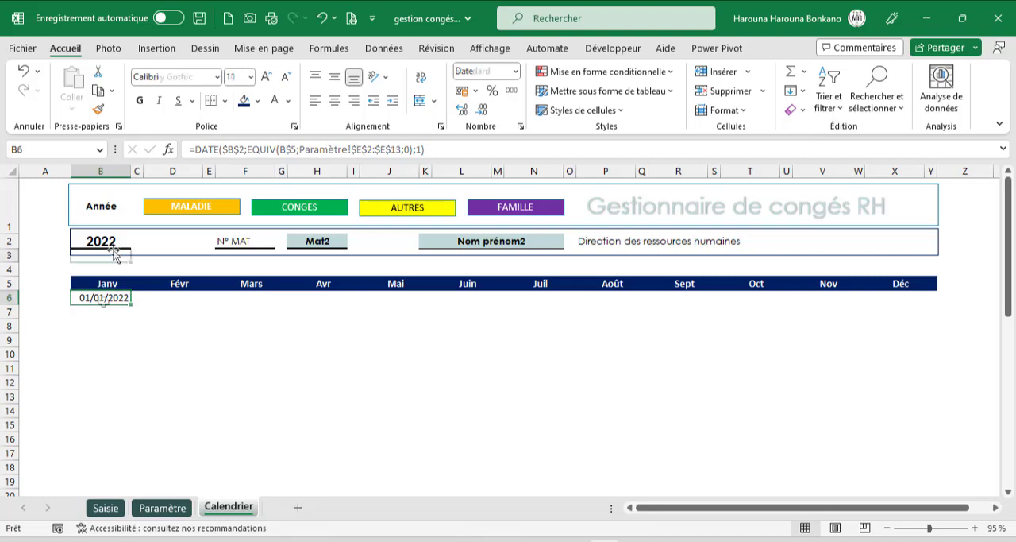
click(104, 308)
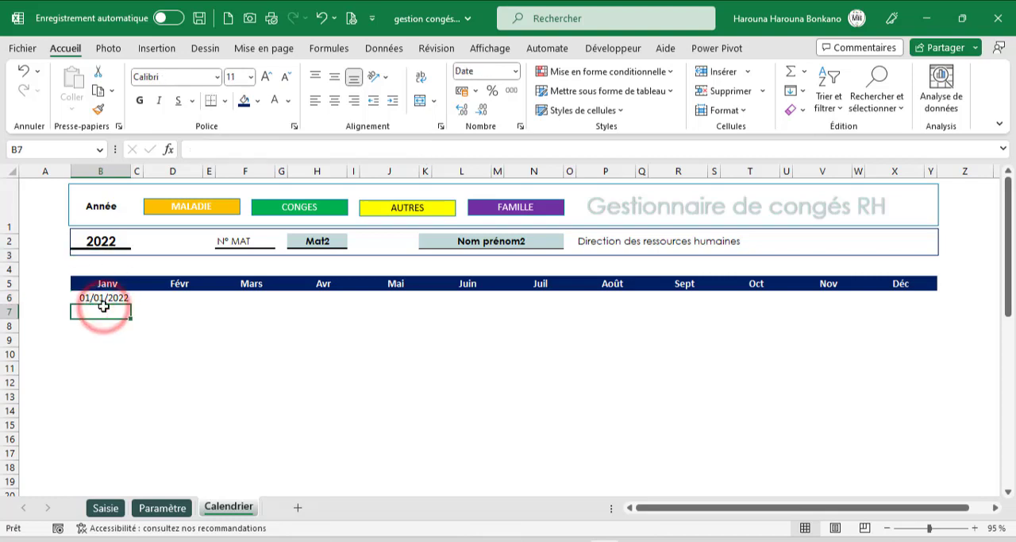
text(=)
key(Up)
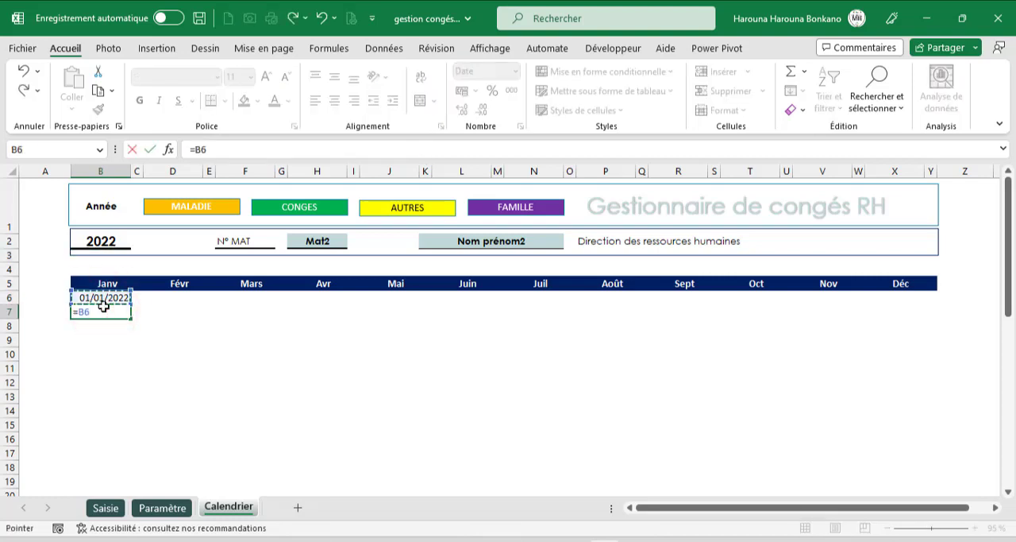
text(+1)
key(Return)
- Fill the B7 formula down column B to row 47 and clear the February dates in B37:B47
click(99, 312)
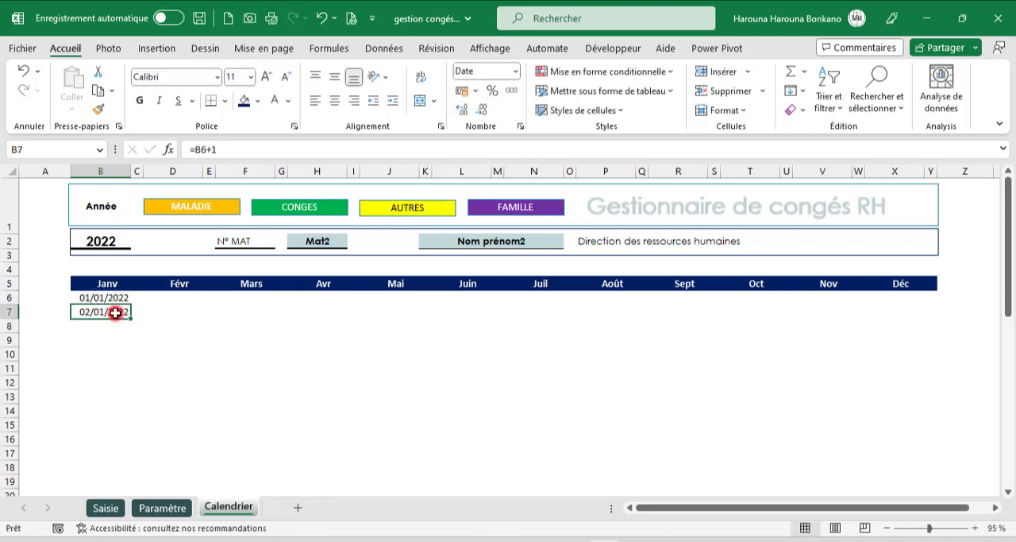
drag(129, 319, 129, 482)
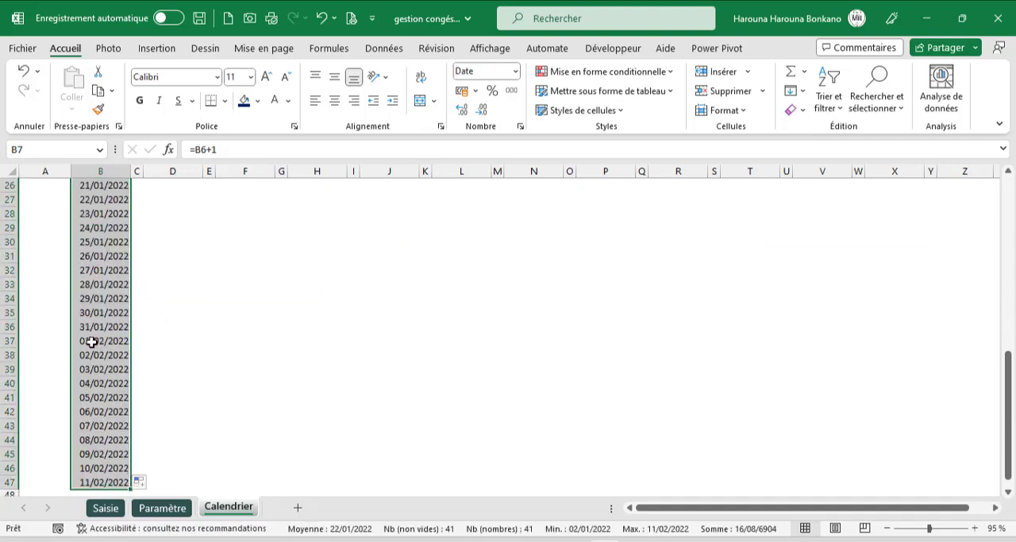
drag(92, 341, 100, 480)
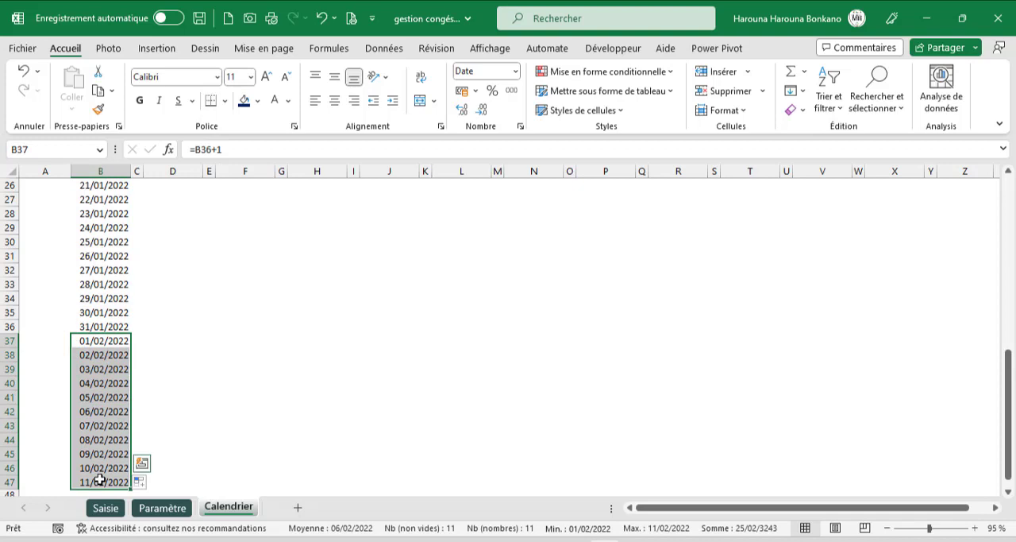
key(Delete)
scroll(179, 413, up, 8)
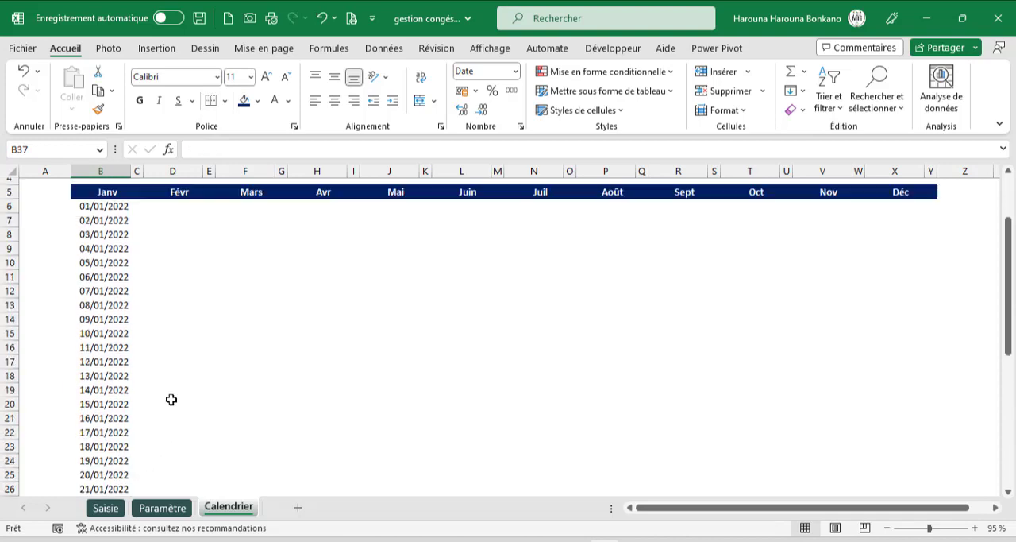
- Copy the B6 date formula to D6 under Févr
click(110, 297)
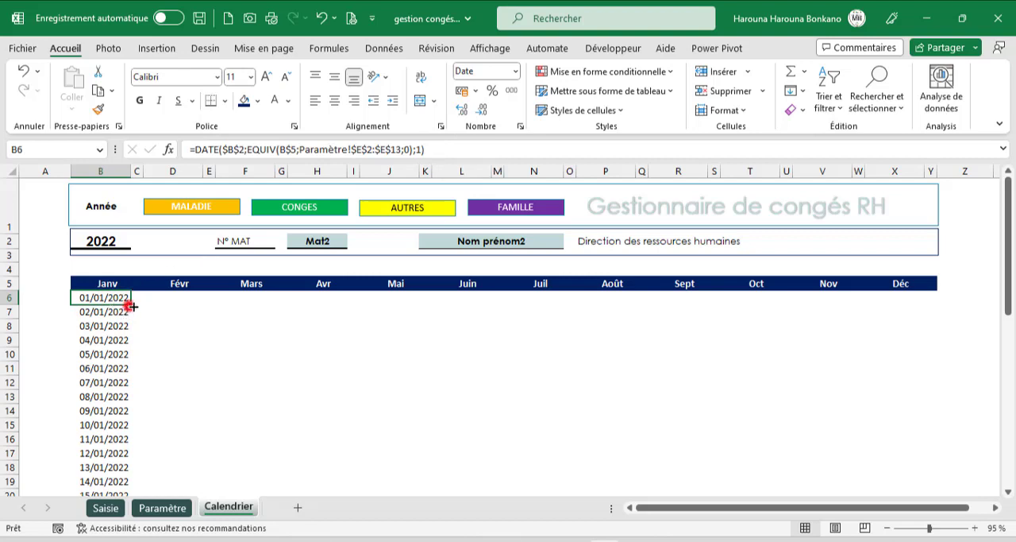
drag(131, 303, 174, 298)
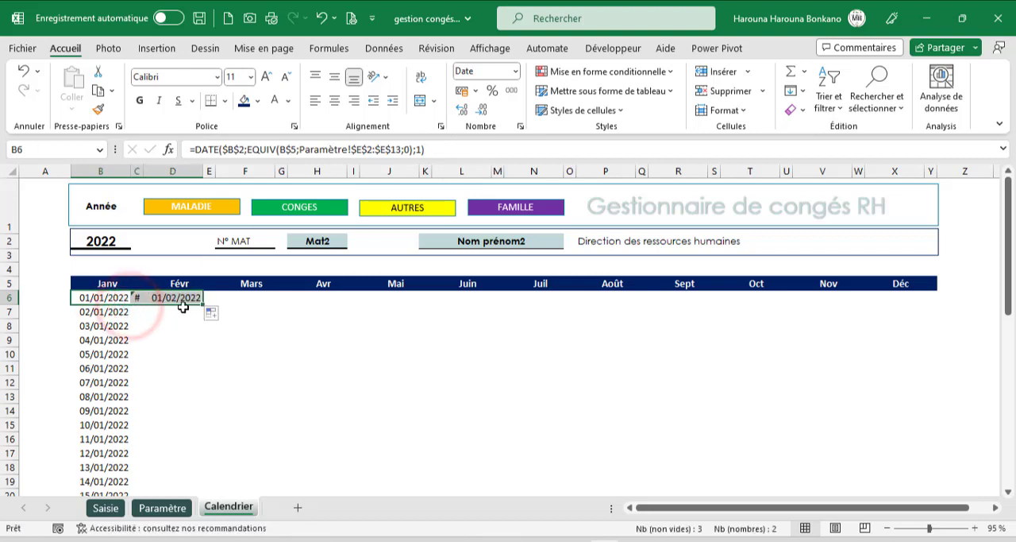
click(139, 298)
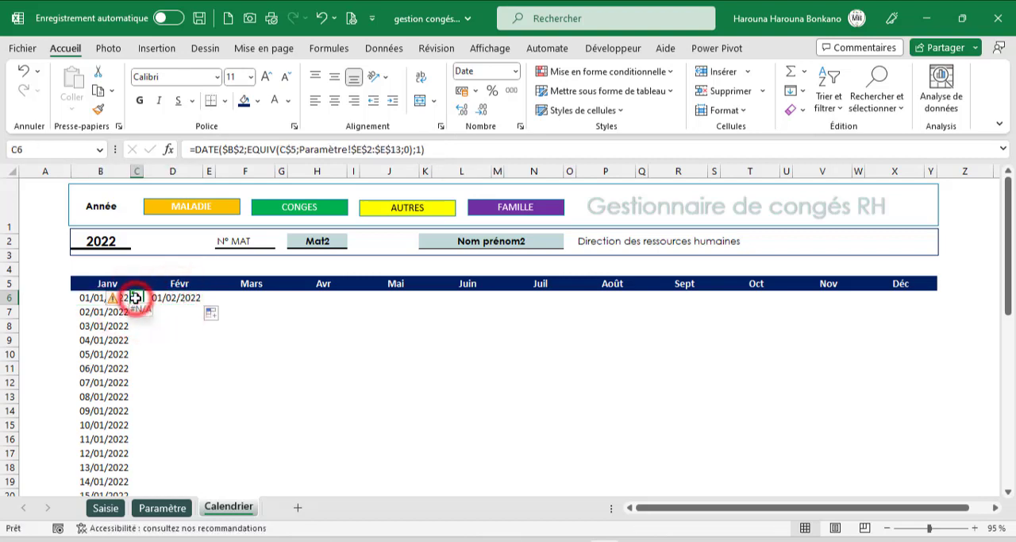
click(174, 297)
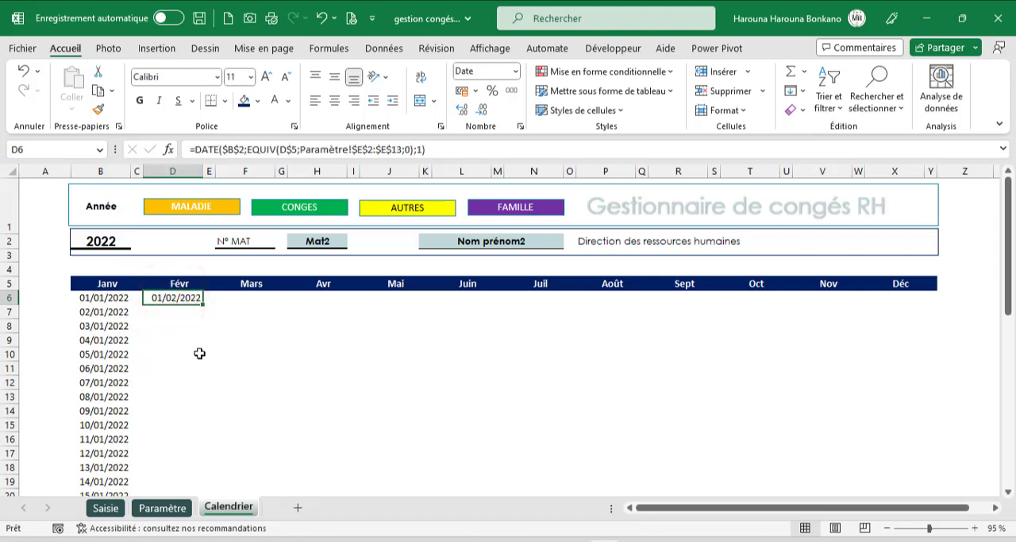
- Enter the formula =D6+1 in D7 under Févr
click(194, 313)
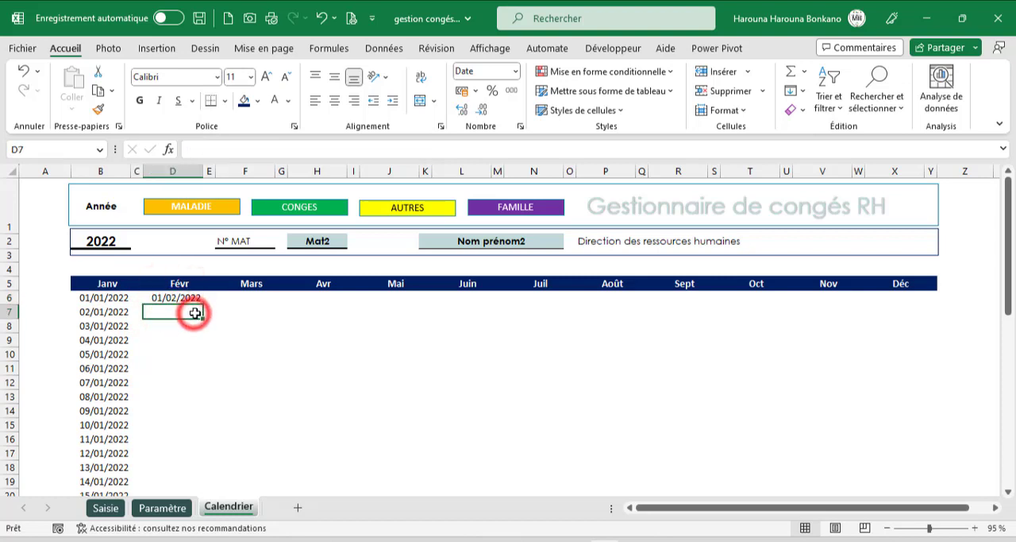
text(=)
key(Up)
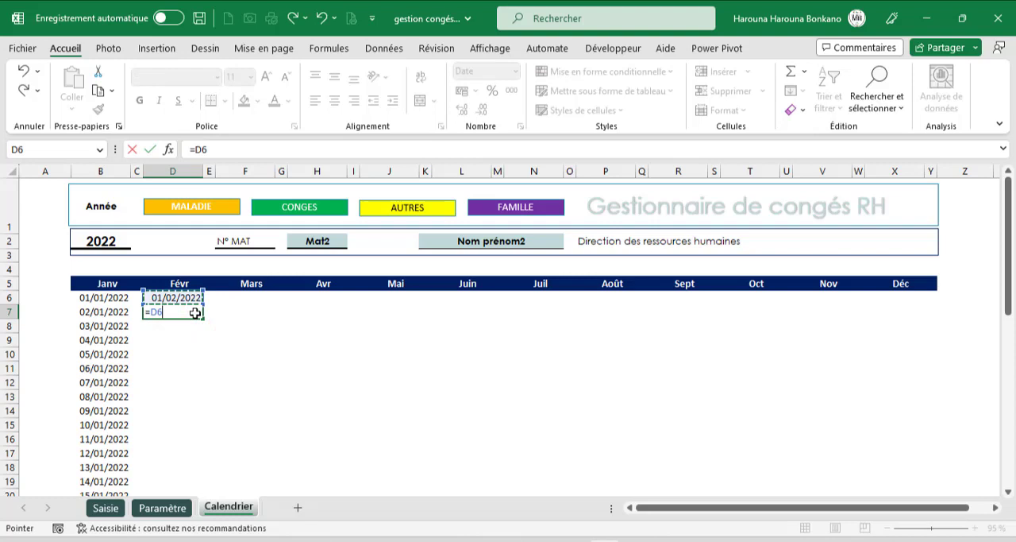
text(+1)
key(Return)
- Fill the D7 formula down to D36, and clear all the Févr dates from D6 down
click(194, 312)
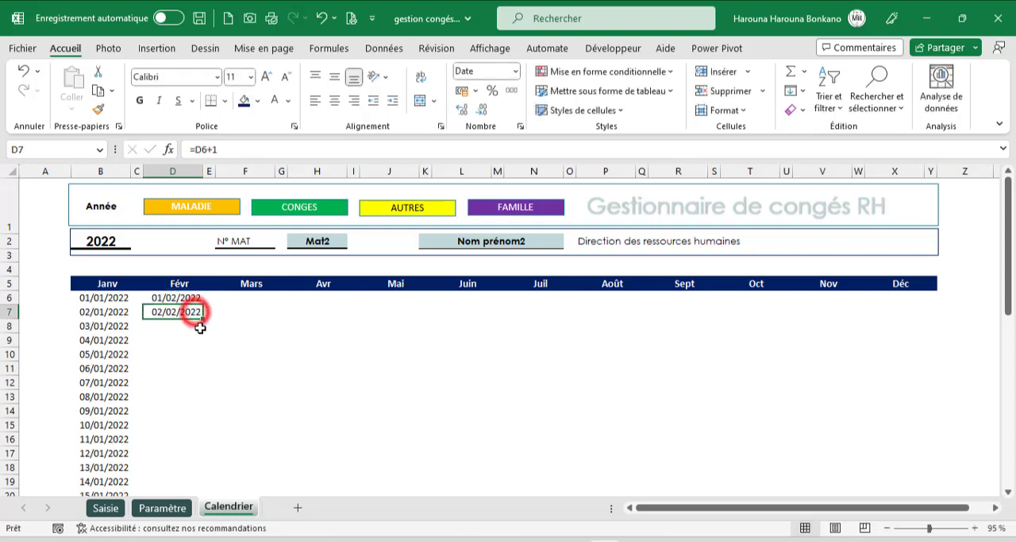
drag(203, 318, 203, 466)
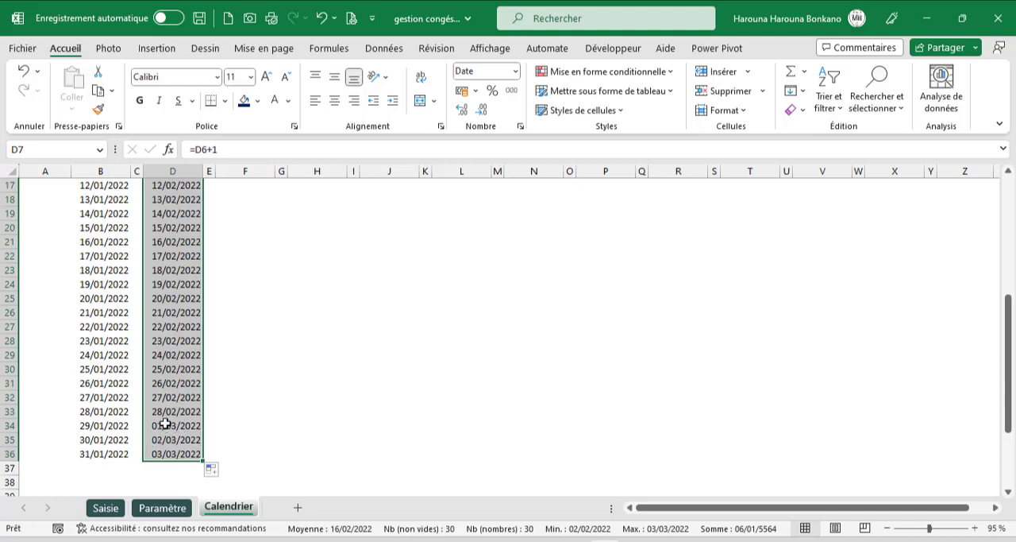
scroll(172, 409, up, 4)
scroll(171, 409, up, 2)
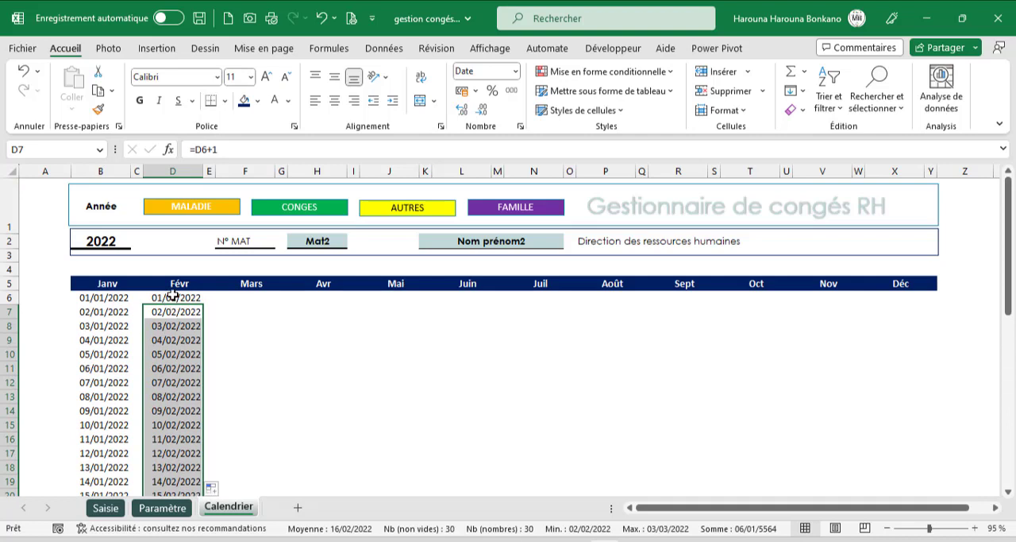
drag(173, 297, 188, 475)
key(Delete)
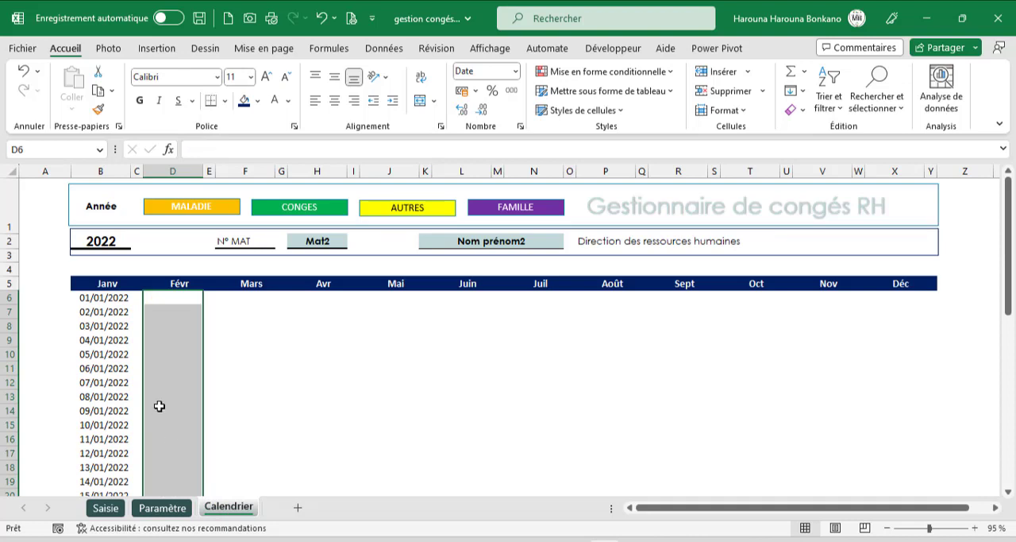
- Wrap the B7 date formula in a SI function with the condition B6<FIN.MOIS(B$6;0)
click(108, 313)
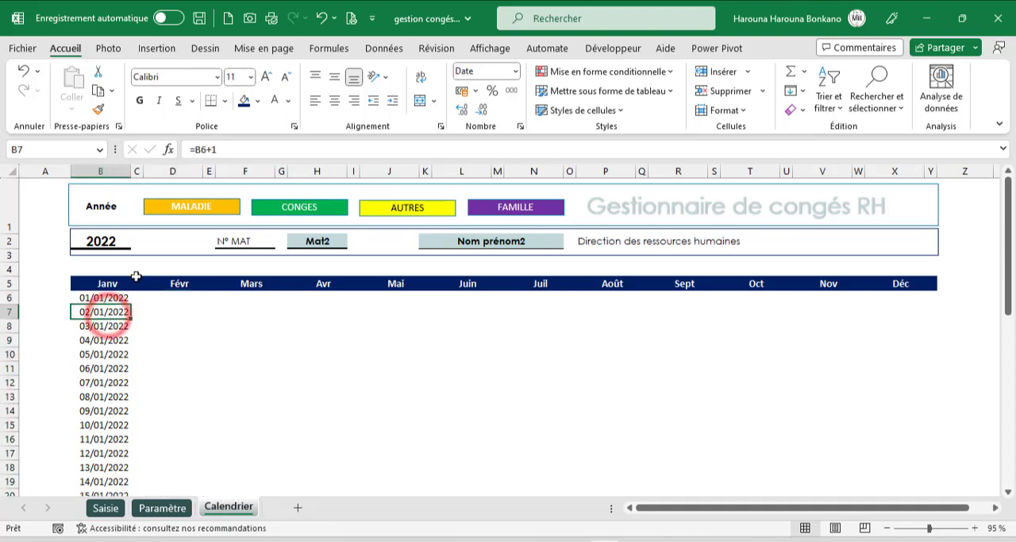
click(195, 150)
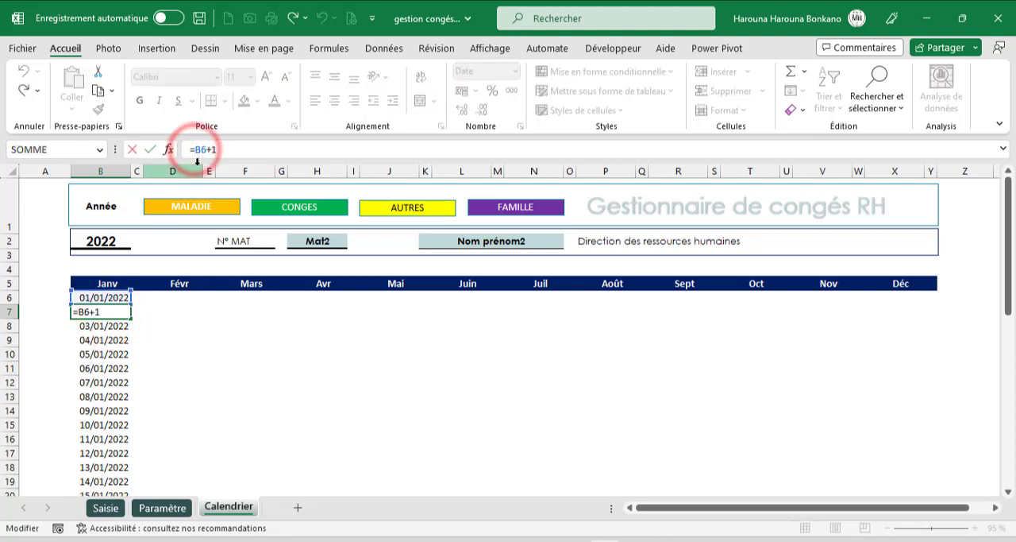
text(si)
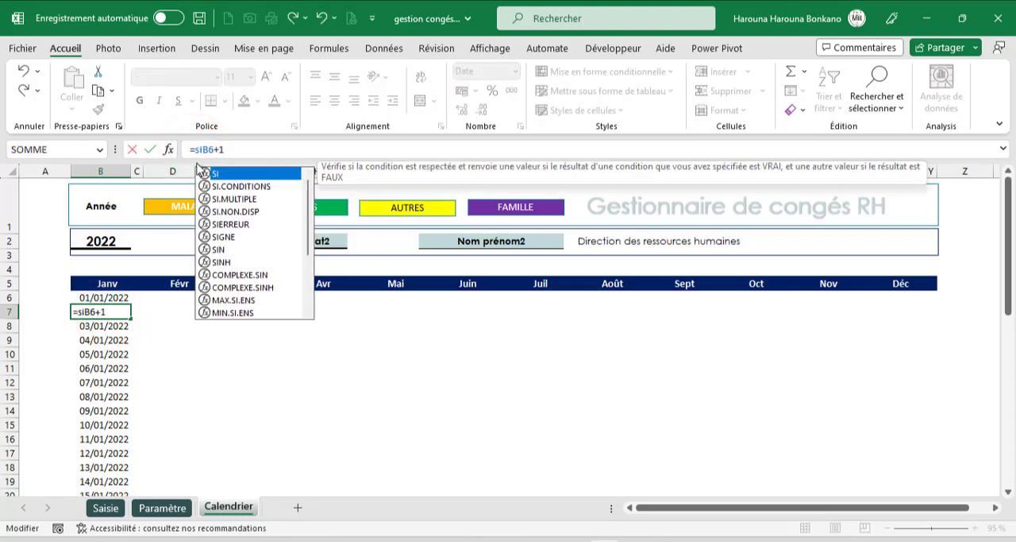
key(Tab)
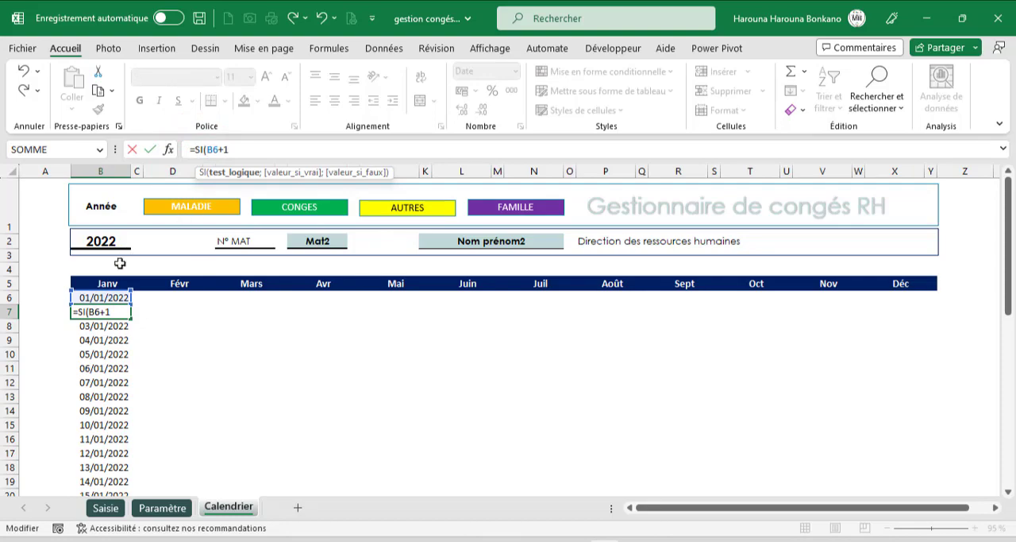
click(106, 297)
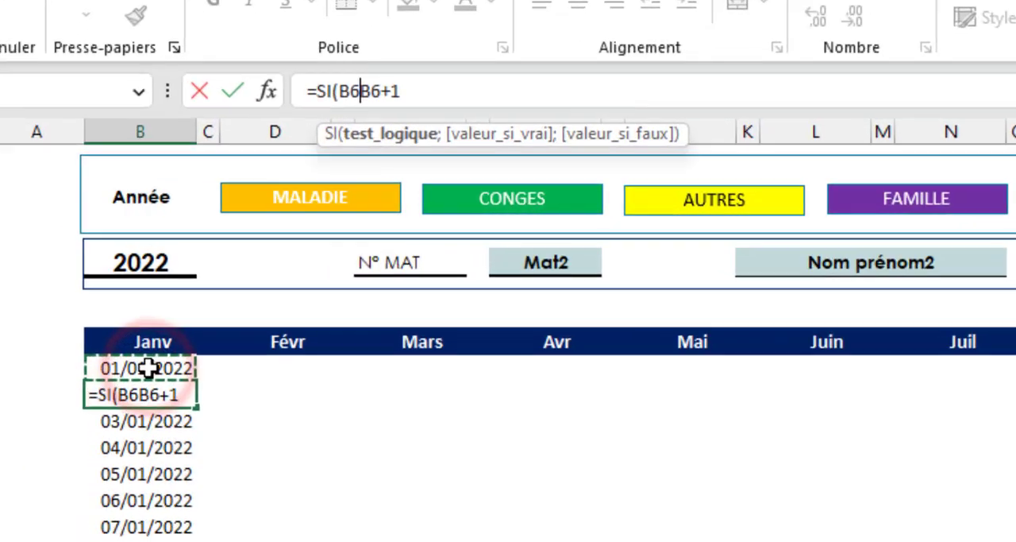
text(<)
text(fin)
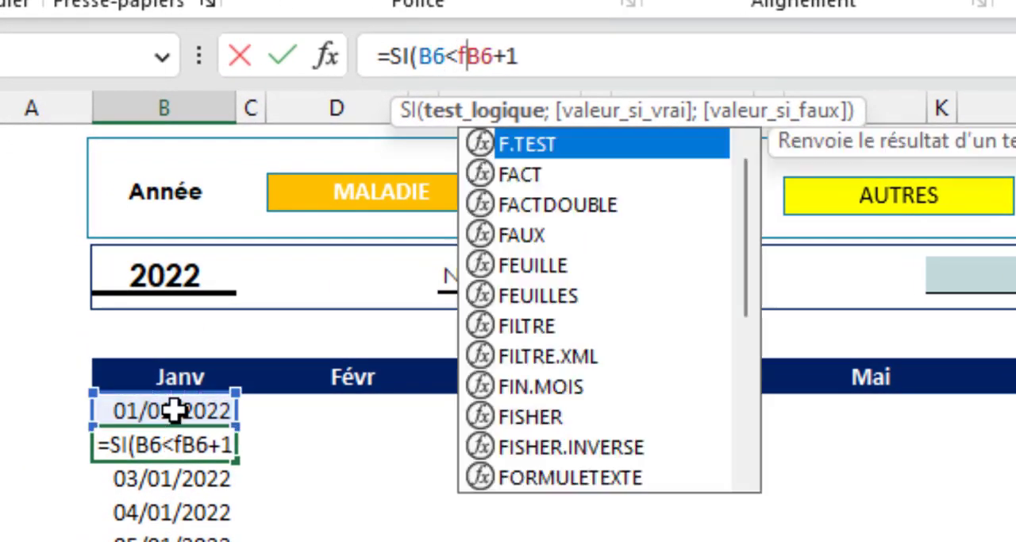
key(Tab)
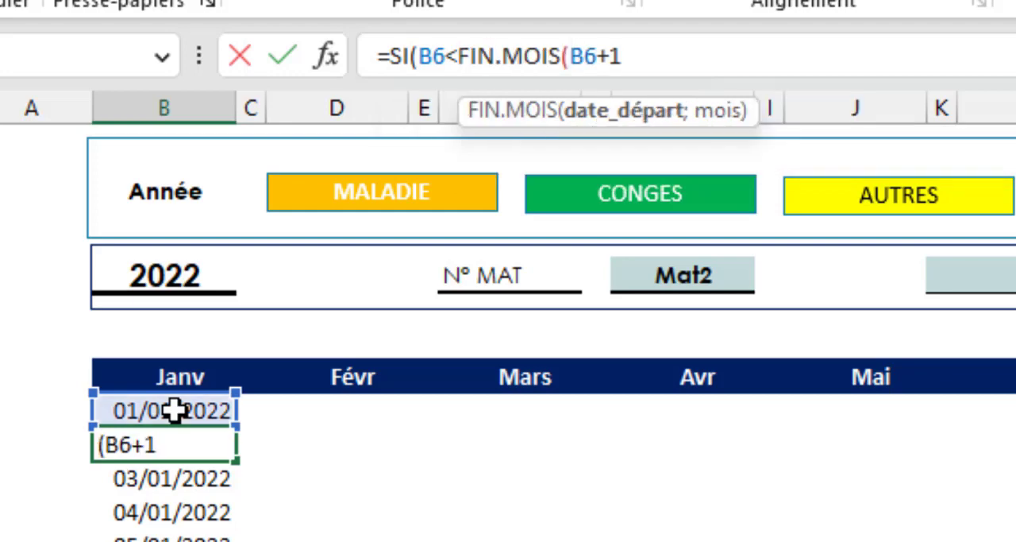
click(187, 410)
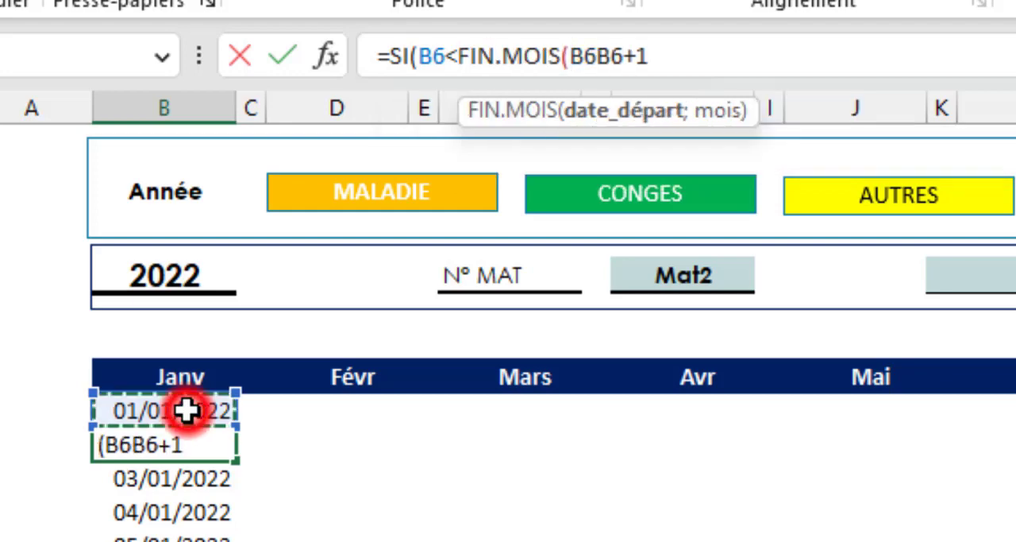
key(F4)
key(F4)
text(;)
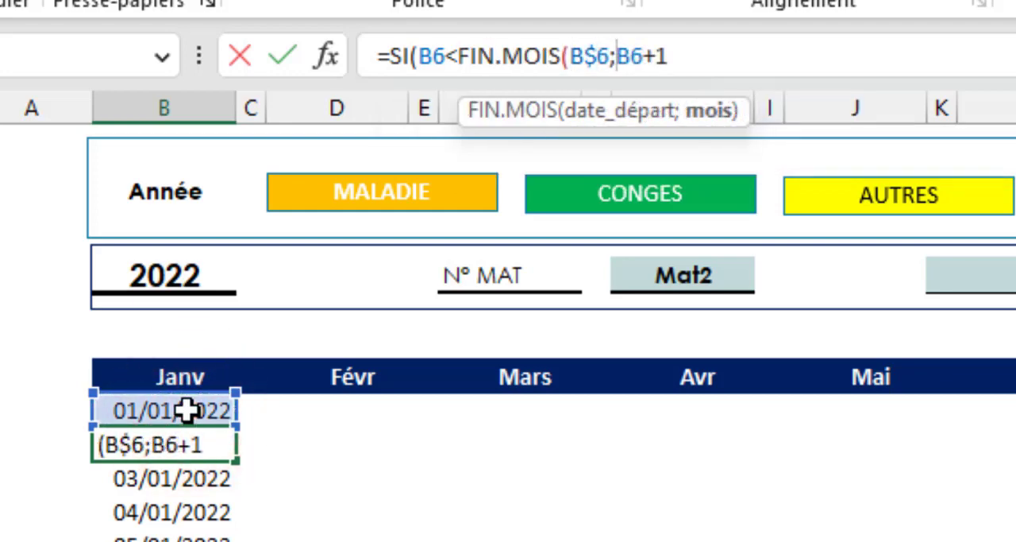
text(0)
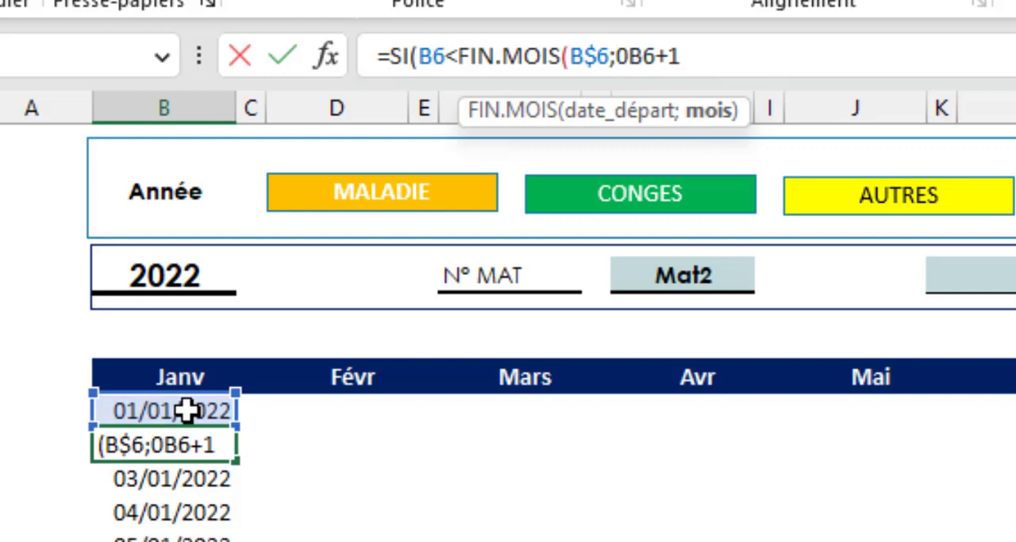
text())
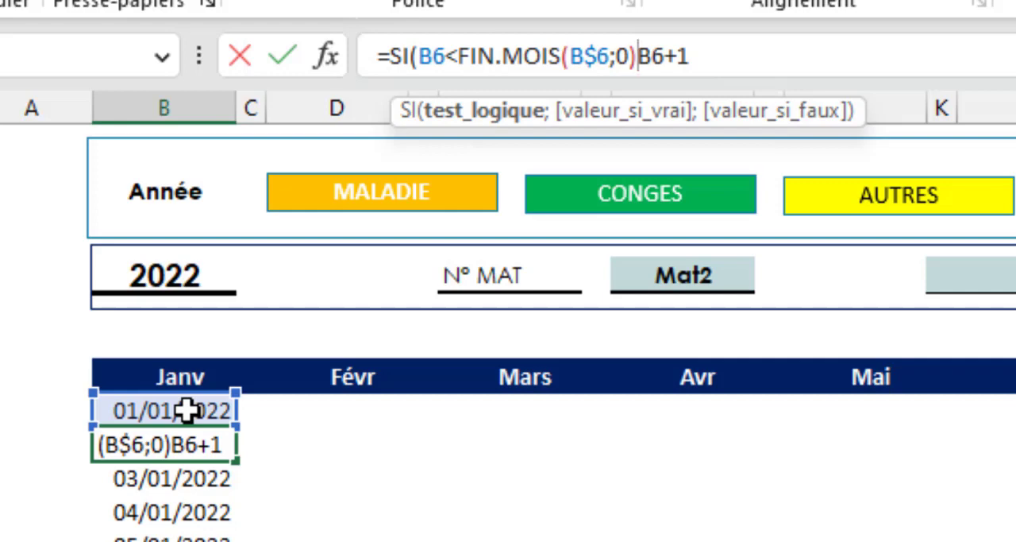
text(;)
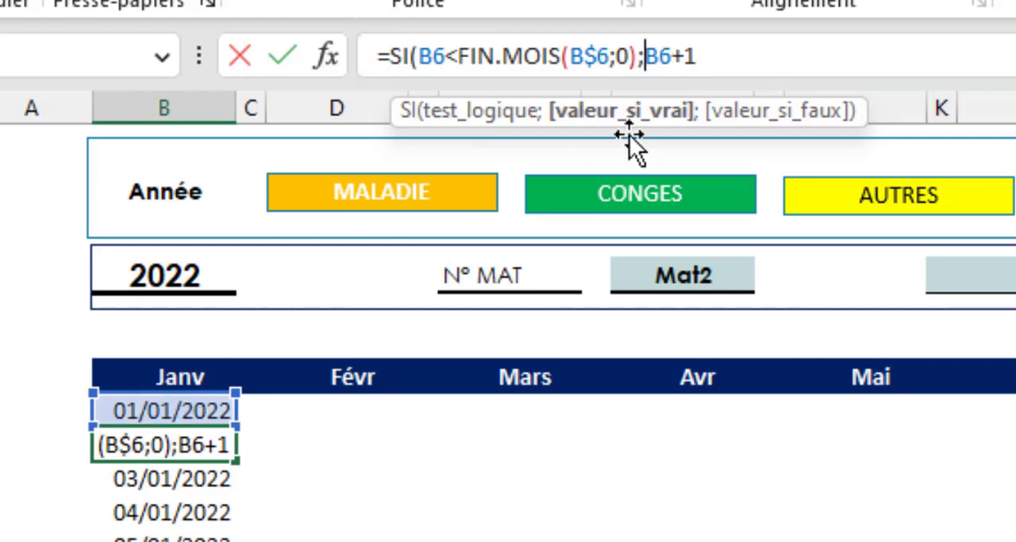
- Complete the B7 SI formula with B6+1 if true and "" if false, and fill it down to B36
click(709, 55)
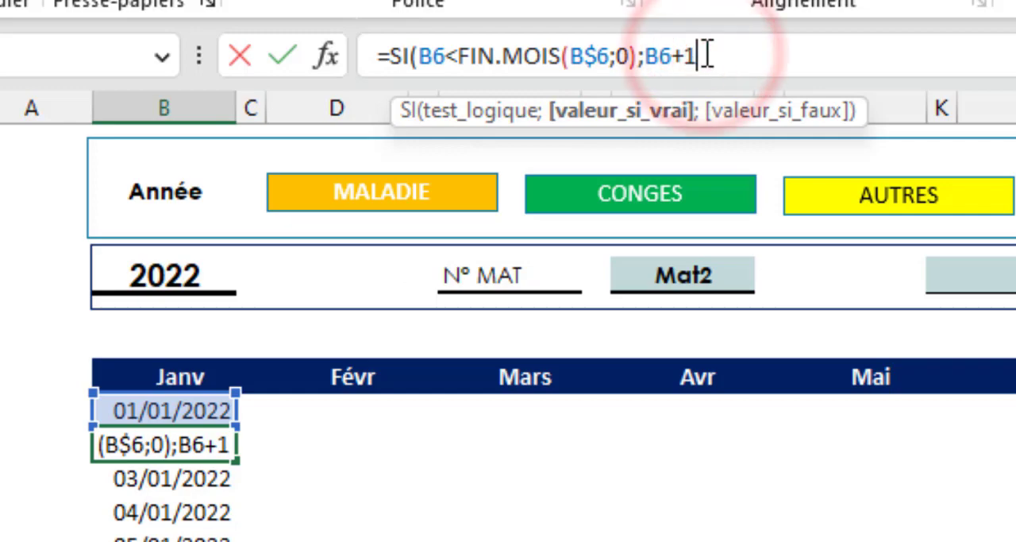
text(;"")
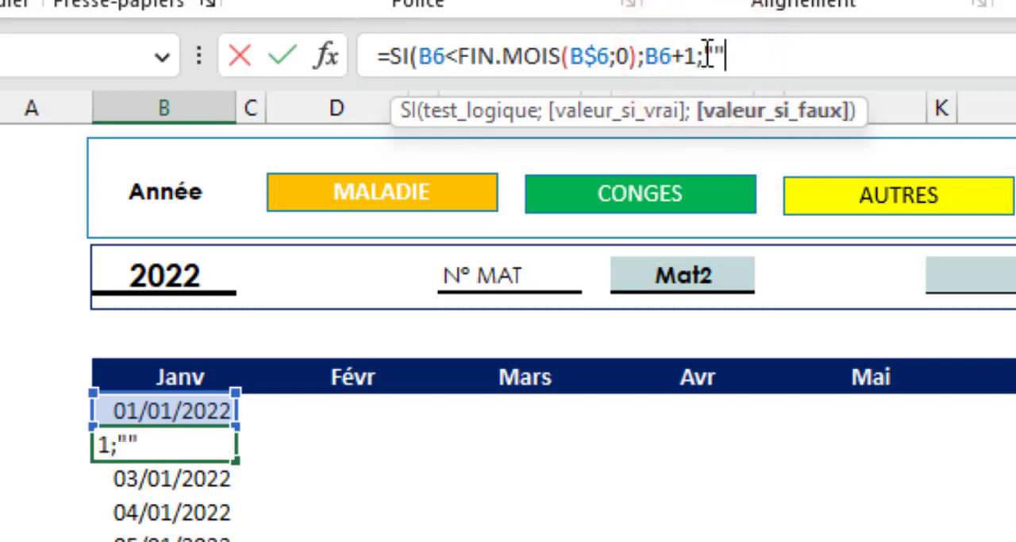
text())
key(ctrl+Return)
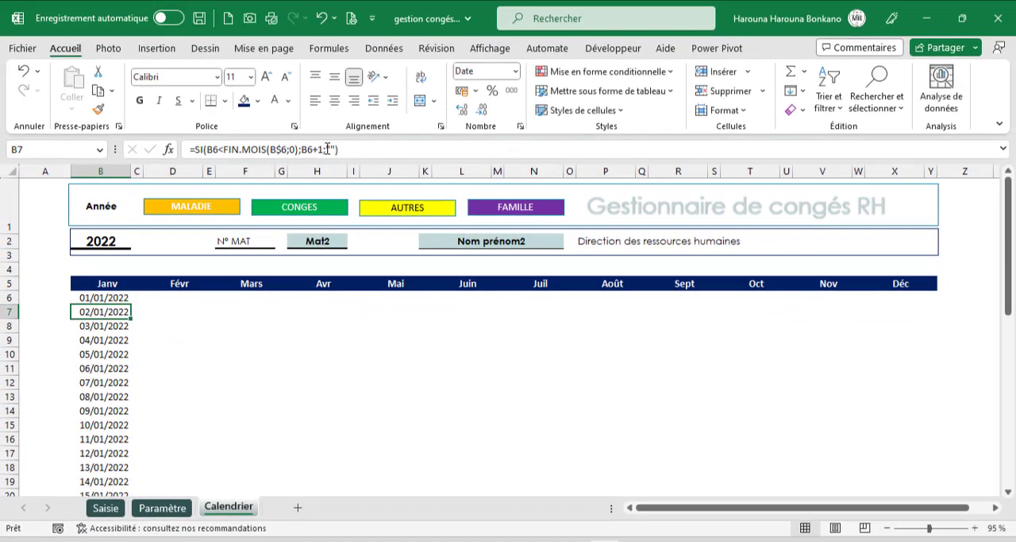
double_click(131, 318)
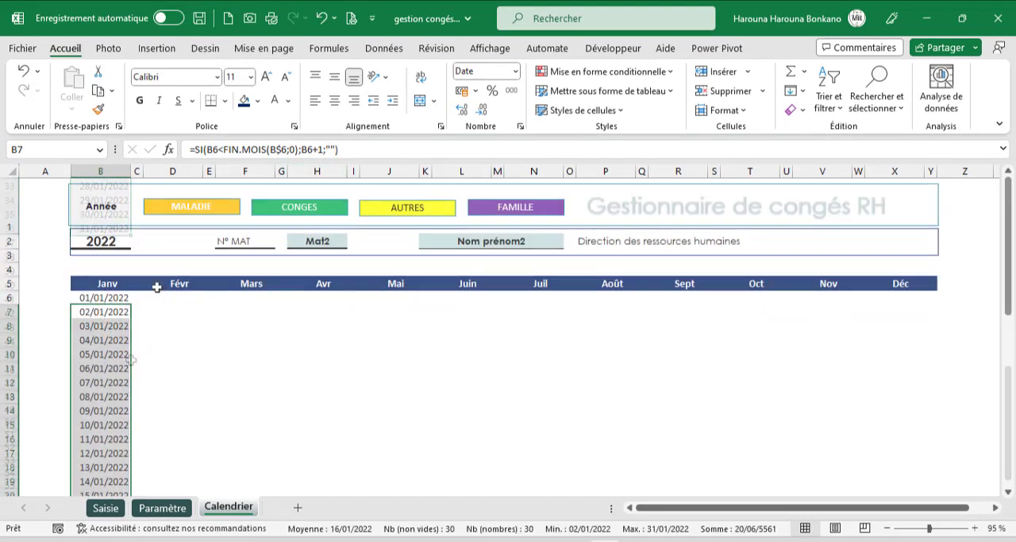
- Change the month header in B5 to Févr and check where the dates in column B end
click(164, 283)
click(139, 282)
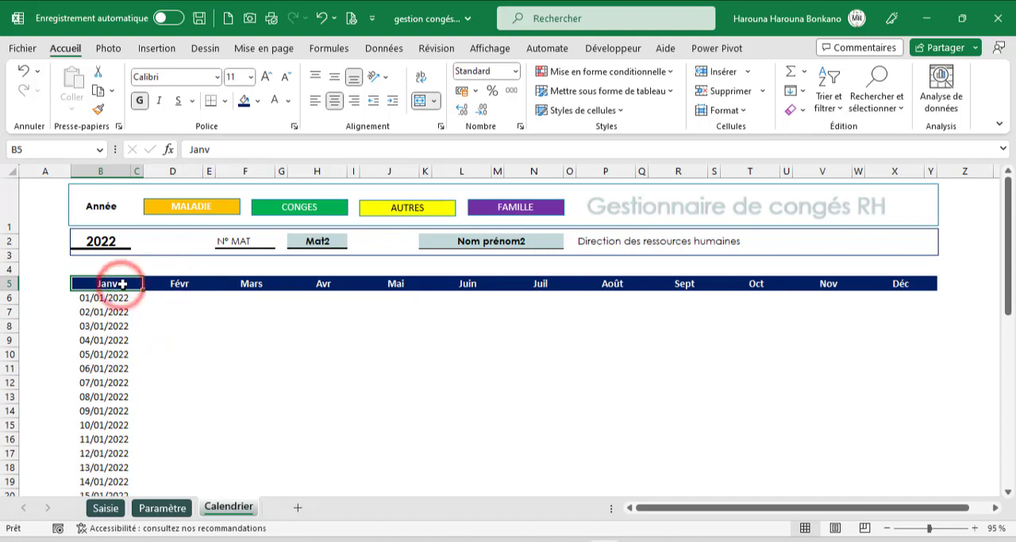
text(F)
text(év)
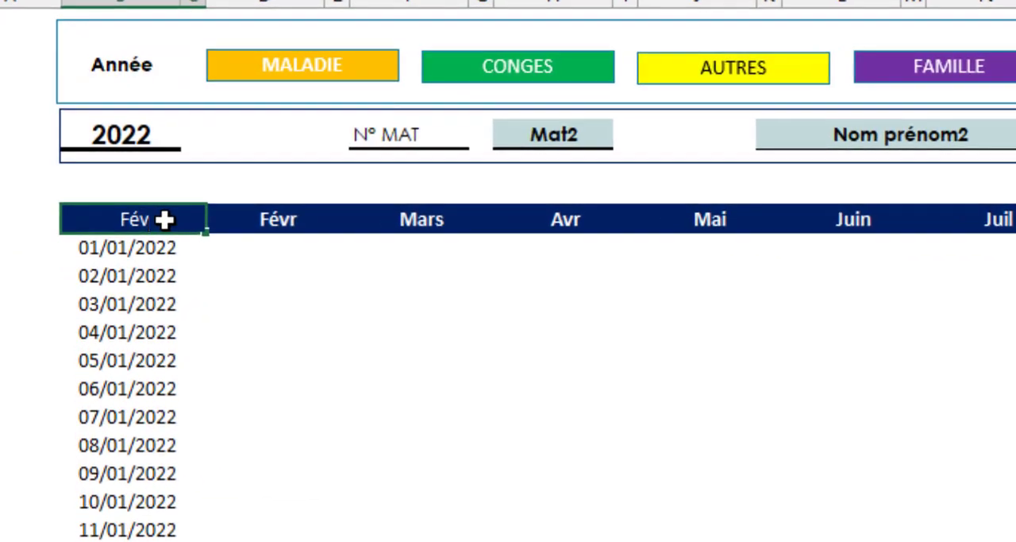
text(r)
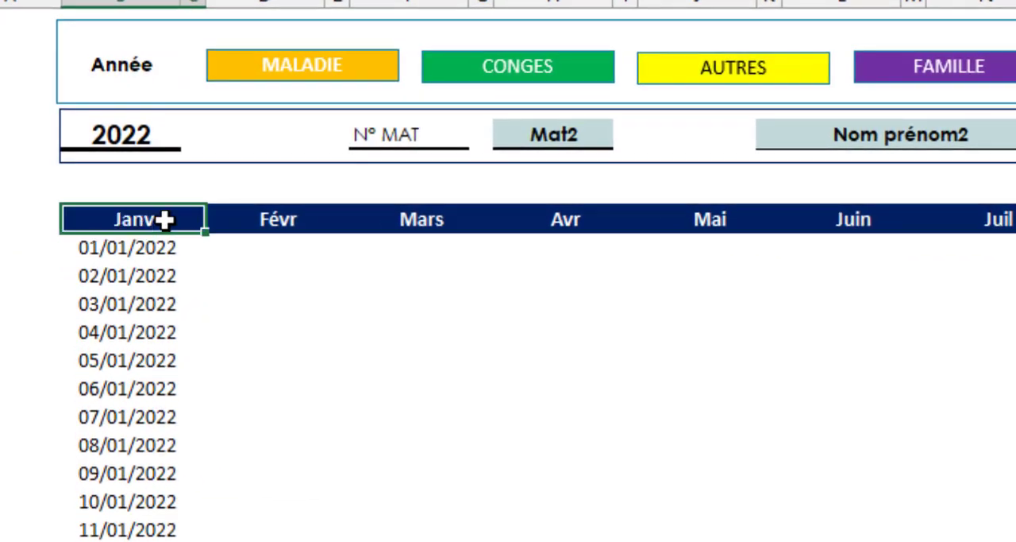
key(Return)
scroll(208, 407, down, 5)
scroll(208, 406, down, 3)
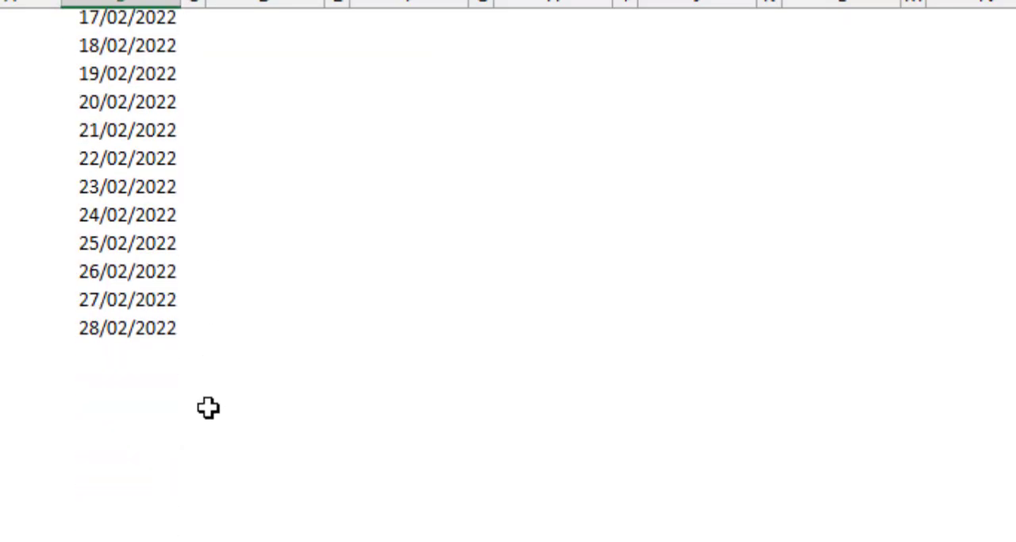
click(127, 356)
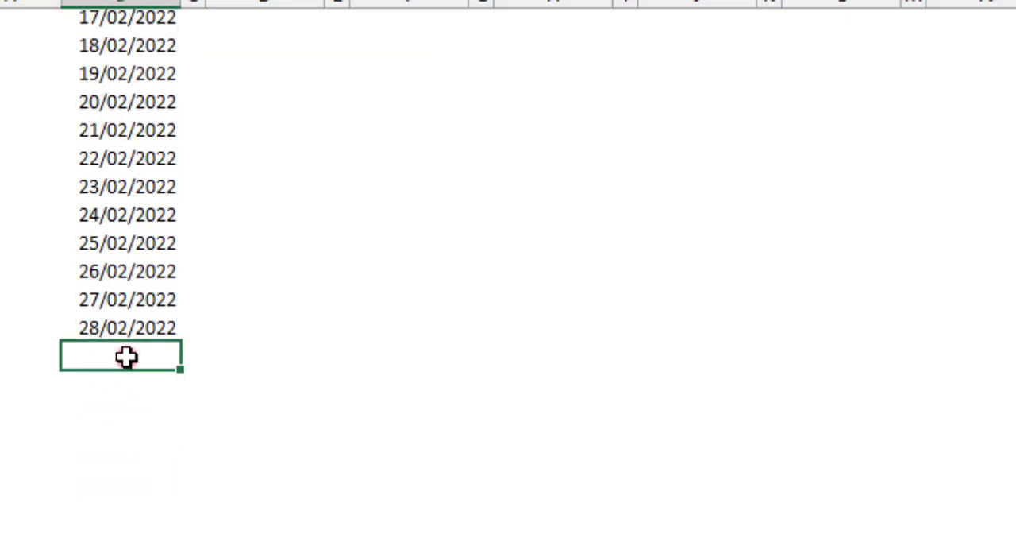
drag(127, 357, 130, 452)
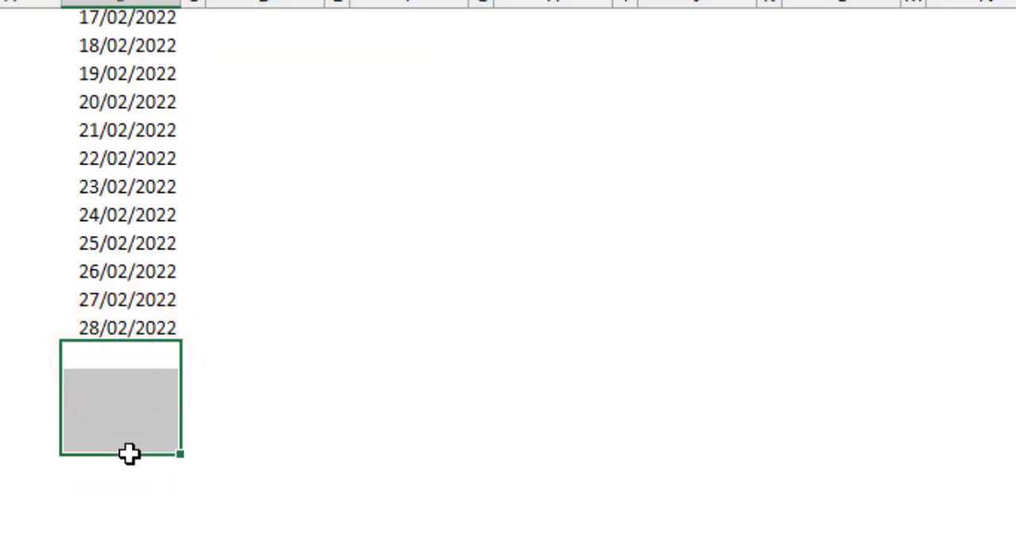
- Undo the month header change in B5
scroll(84, 313, up, 7)
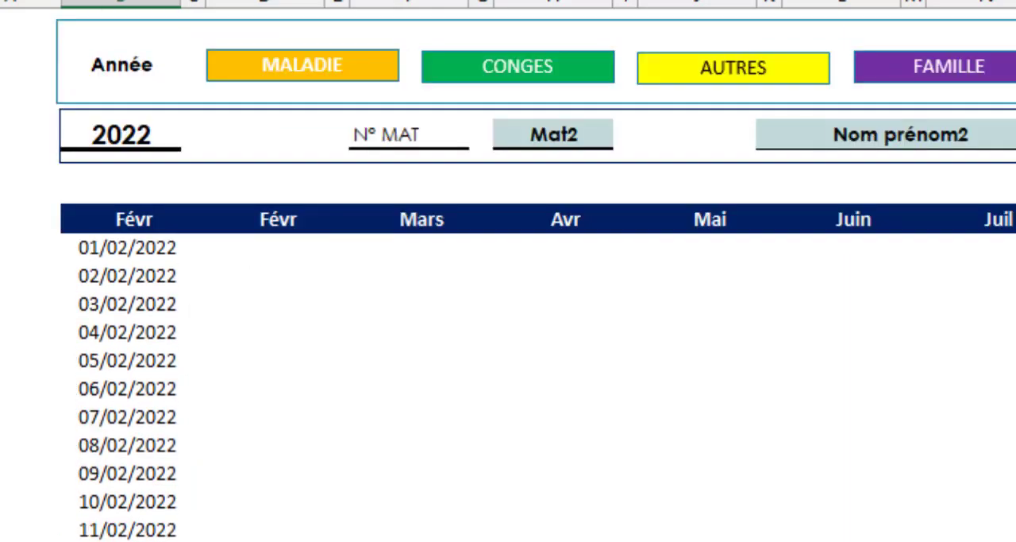
key(ctrl+z)
scroll(141, 140, up, 3)
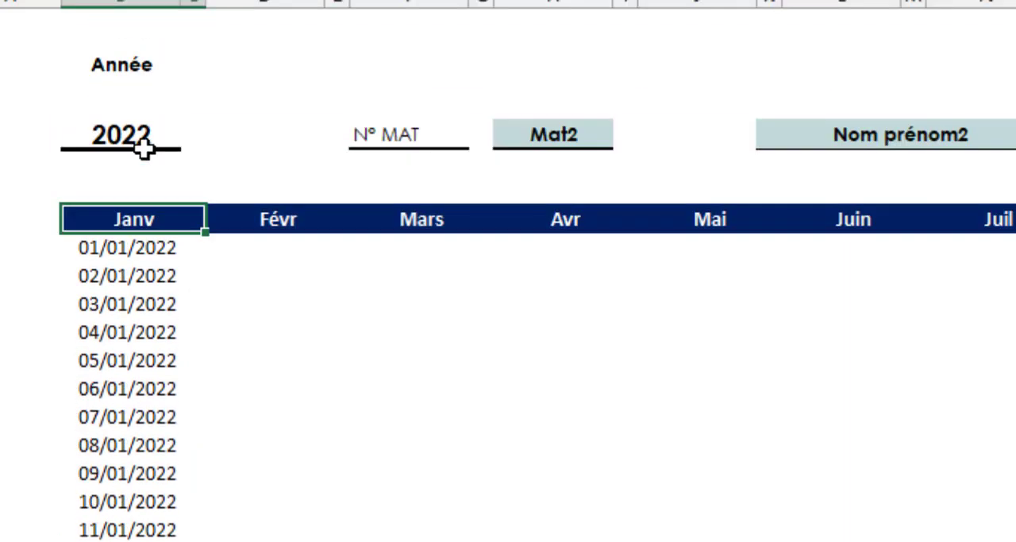
- Copy the Janv date formulas in B6:B36 to D6 under Févr and check the end of the month
click(127, 249)
key(ctrl+shift+Down)
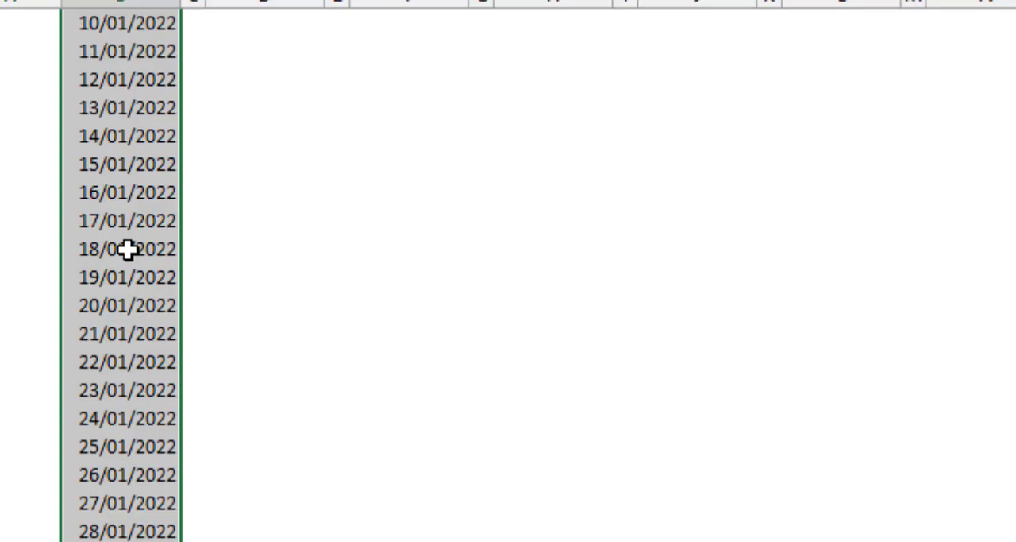
key(ctrl+c)
scroll(114, 291, up, 3)
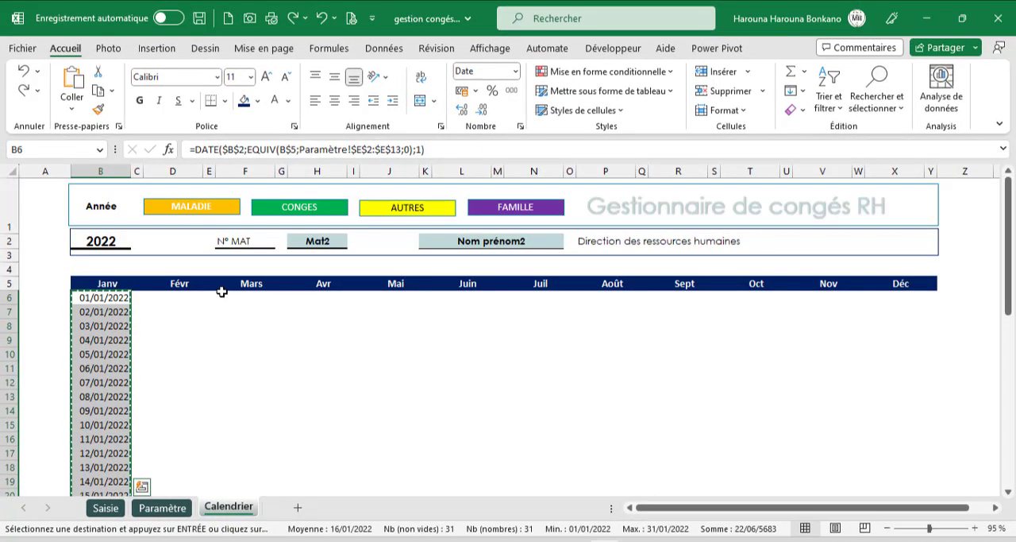
click(174, 299)
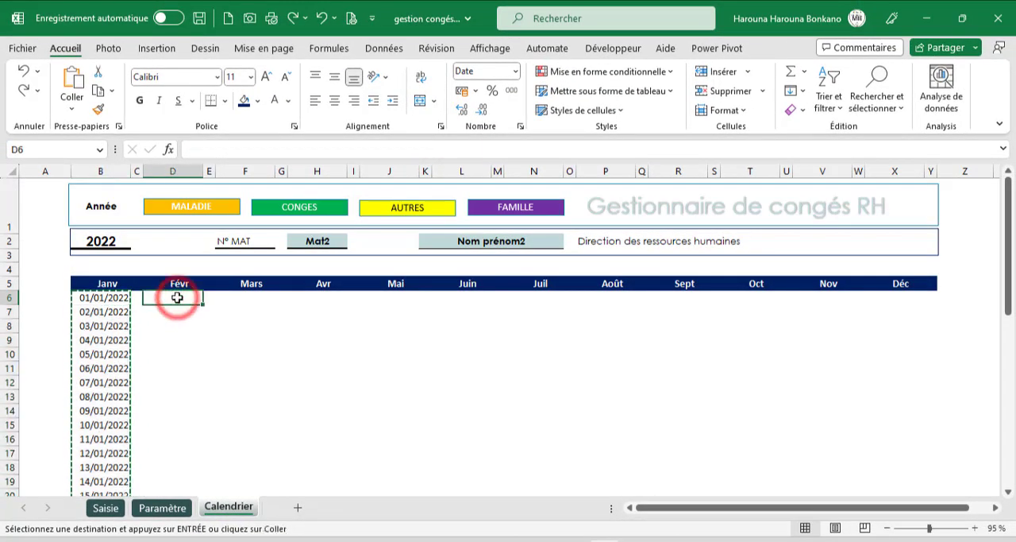
key(ctrl+v)
scroll(177, 297, down, 6)
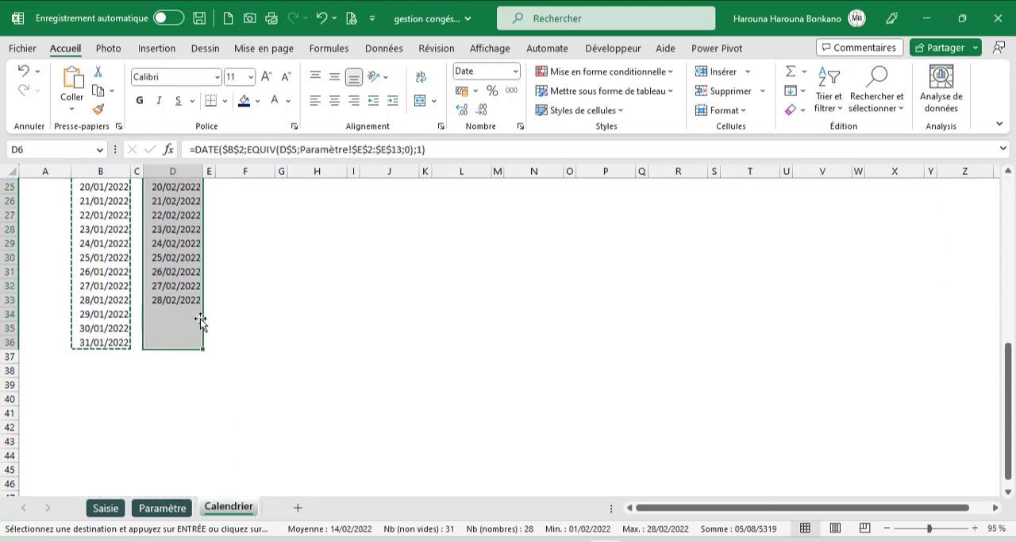
scroll(200, 318, up, 8)
- Paste the copied date formulas under every month from Mars to Déc, starting in row 6, and check the month ends
click(242, 297)
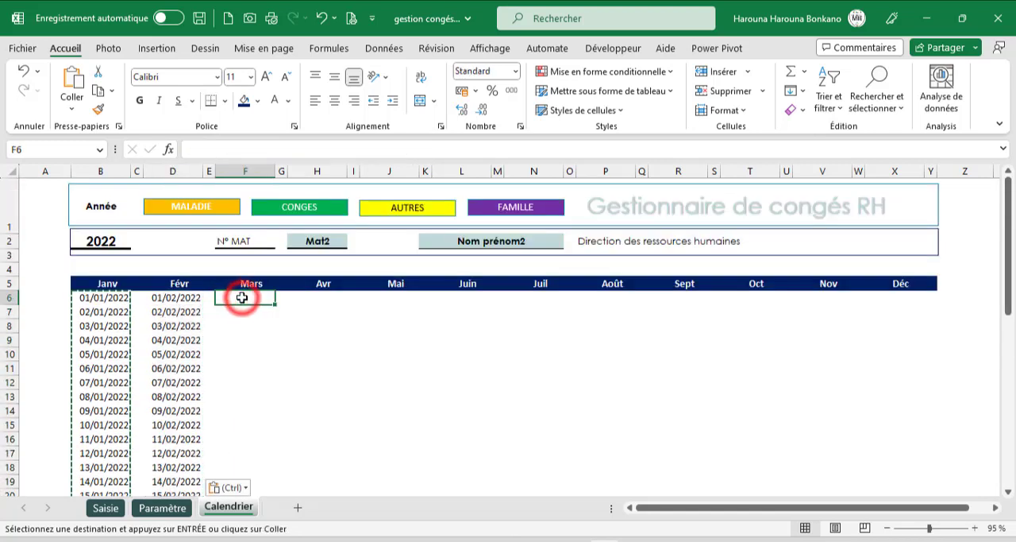
key(ctrl+v)
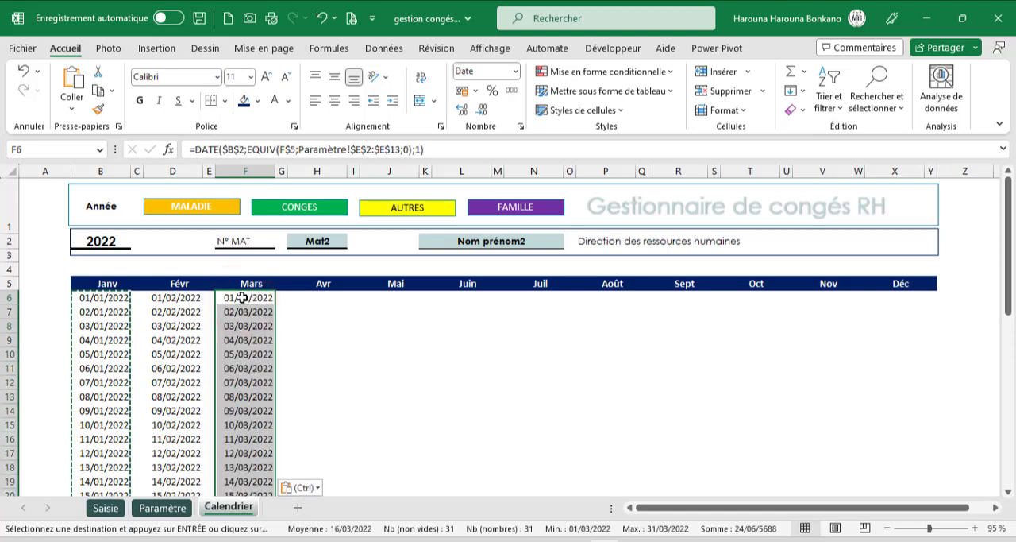
click(317, 297)
key(ctrl+v)
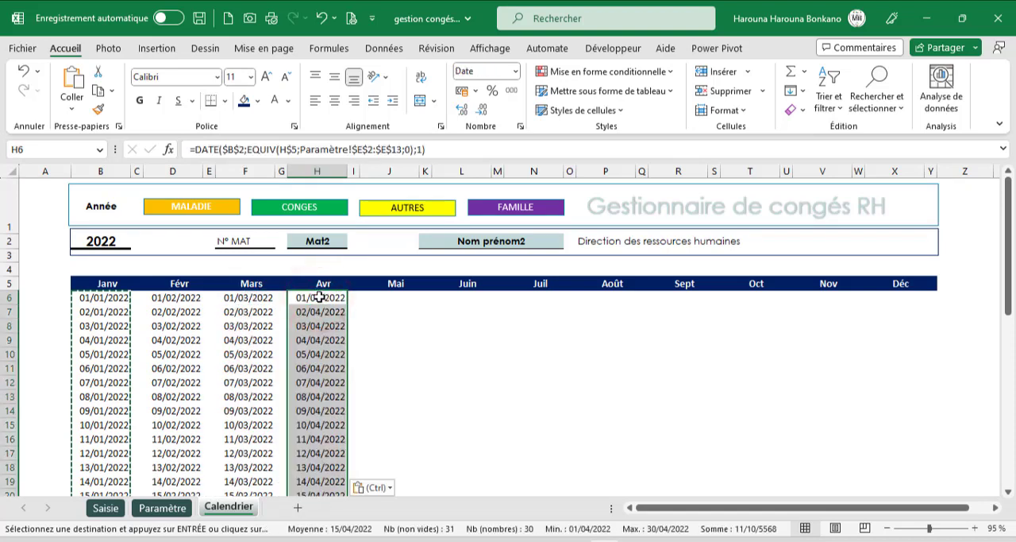
click(400, 296)
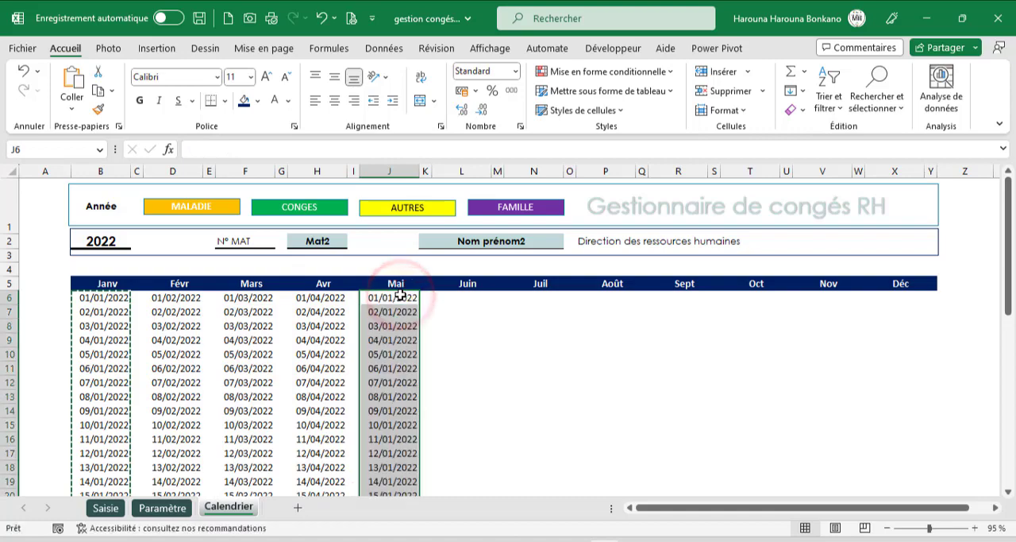
key(ctrl+v)
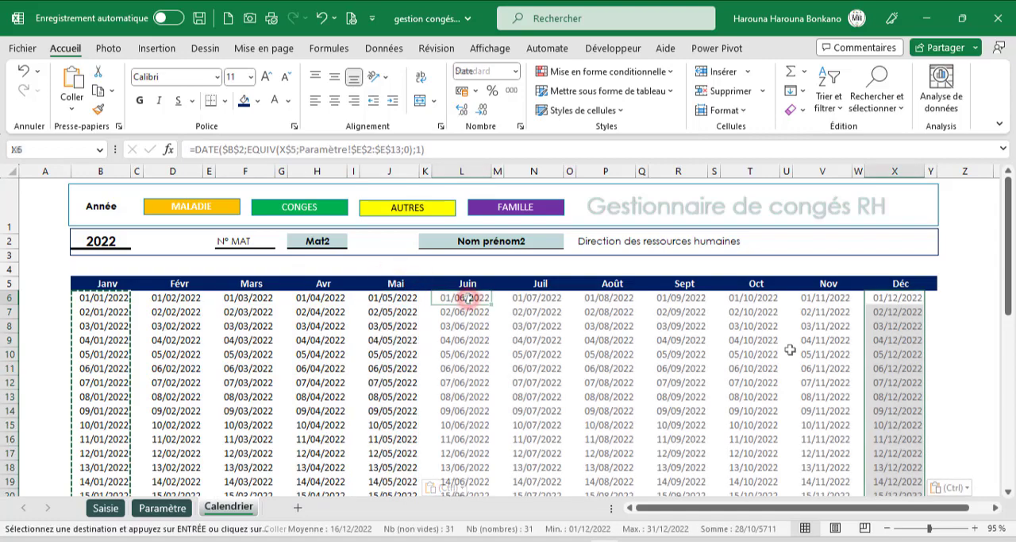
scroll(790, 351, down, 10)
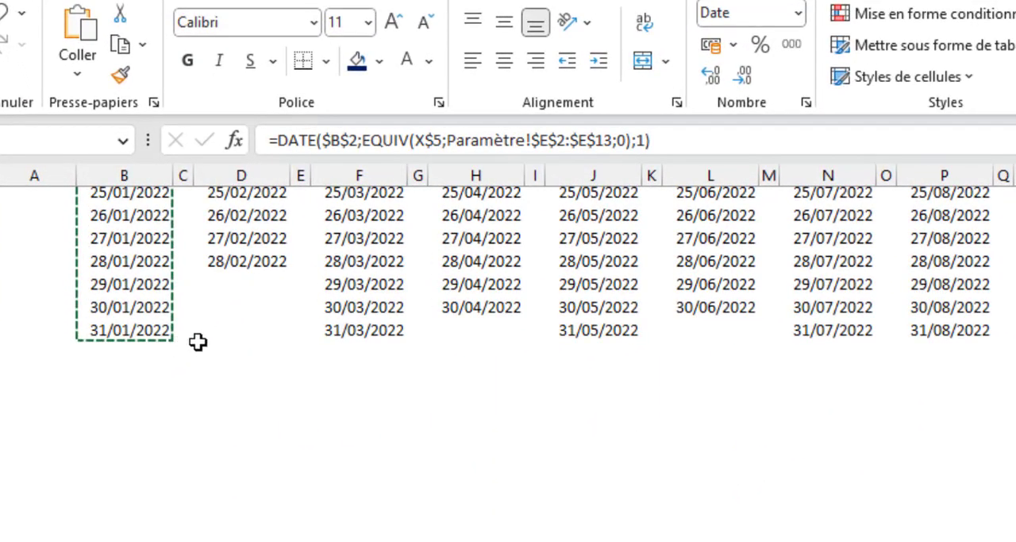
scroll(199, 346, up, 2)
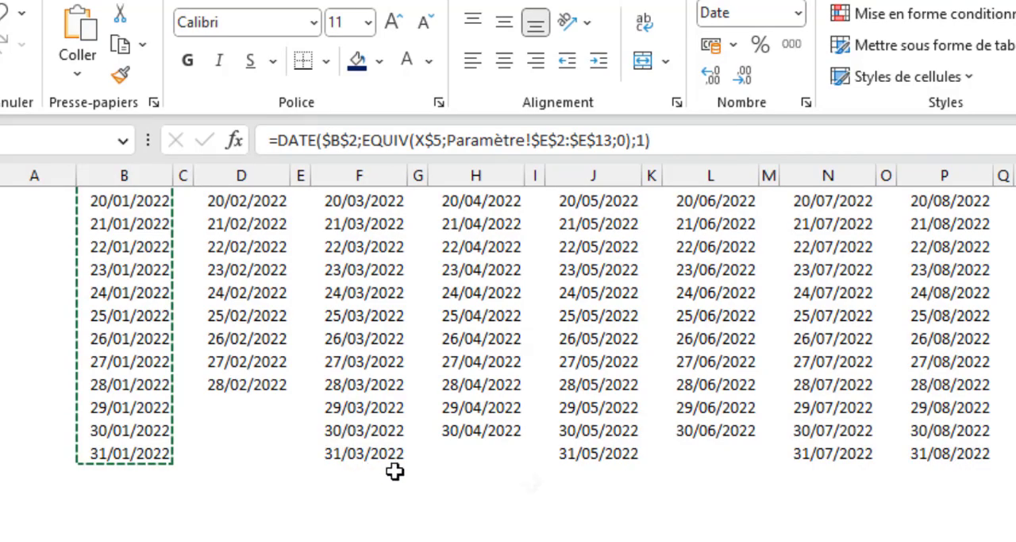
- Apply the custom number format jj-jjj to all the calendar dates in B6:X36
scroll(401, 470, up, 1)
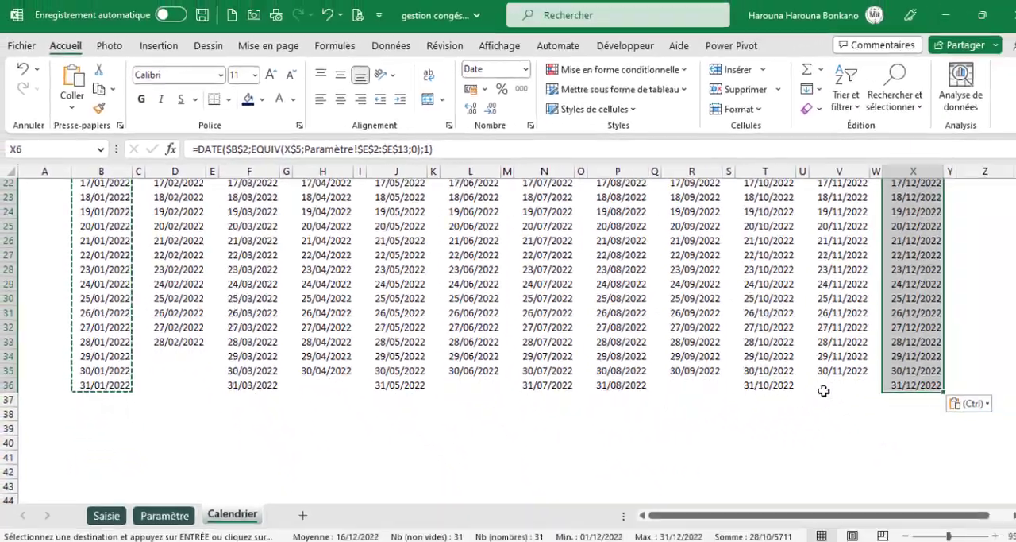
scroll(1015, 495, up, 1)
scroll(827, 367, up, 6)
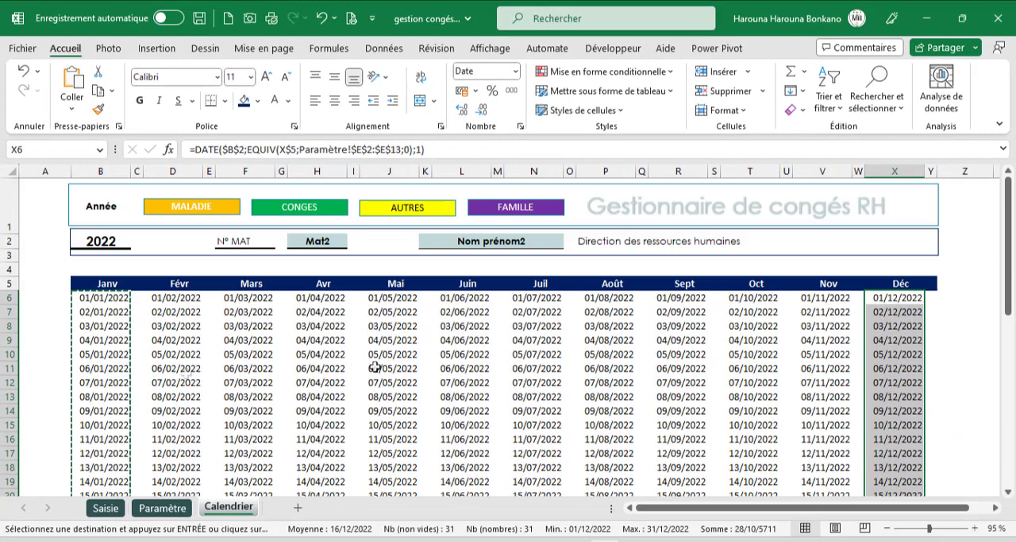
click(282, 368)
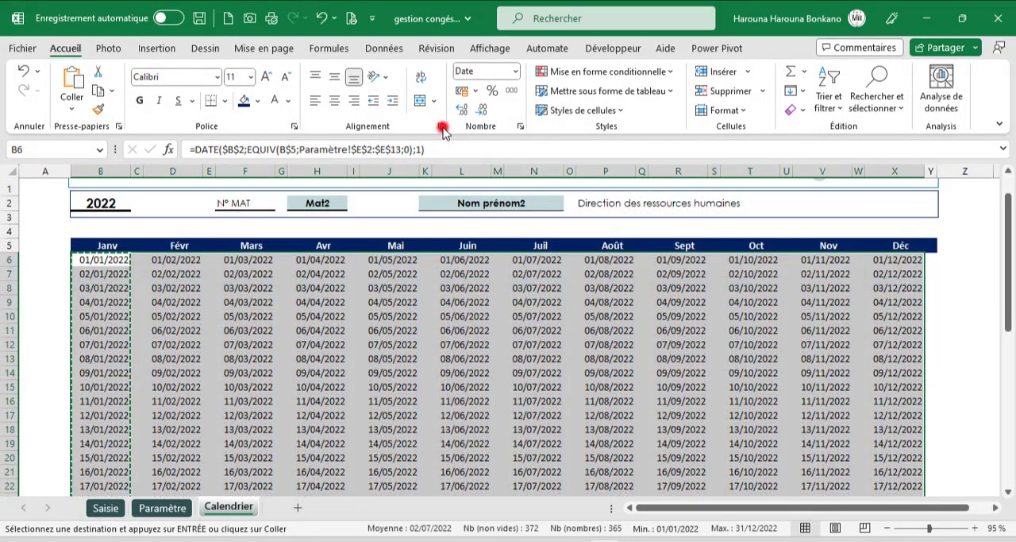
click(442, 127)
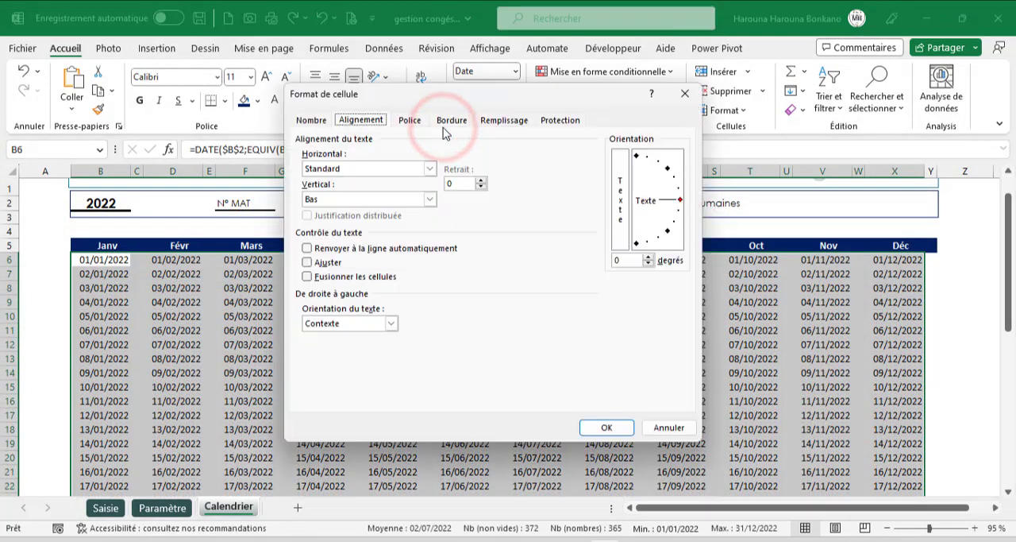
click(322, 124)
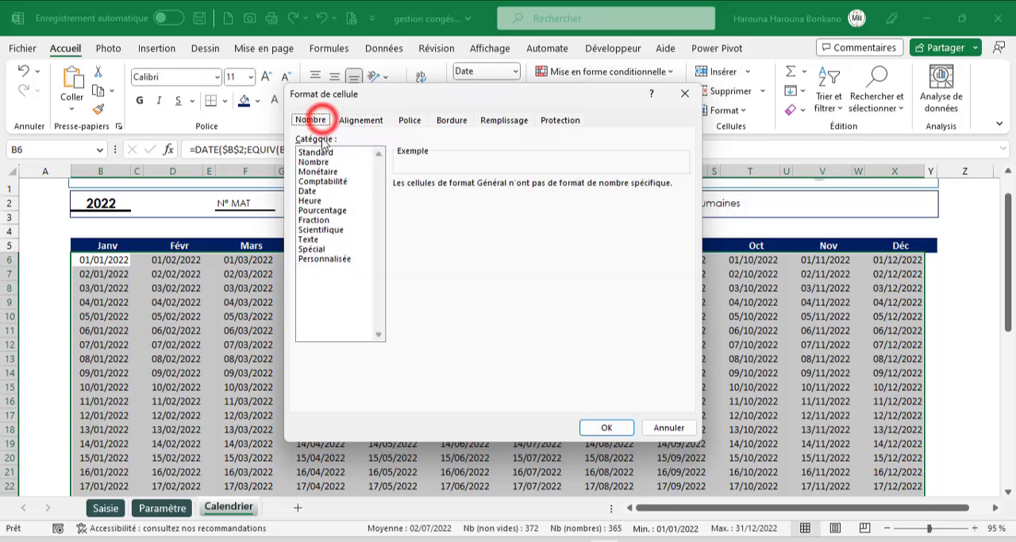
click(322, 191)
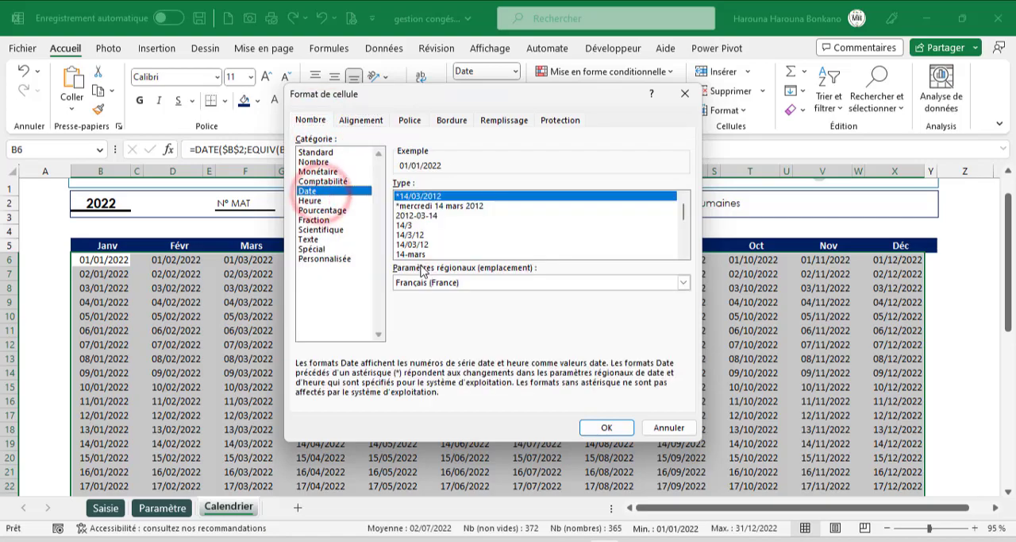
click(346, 259)
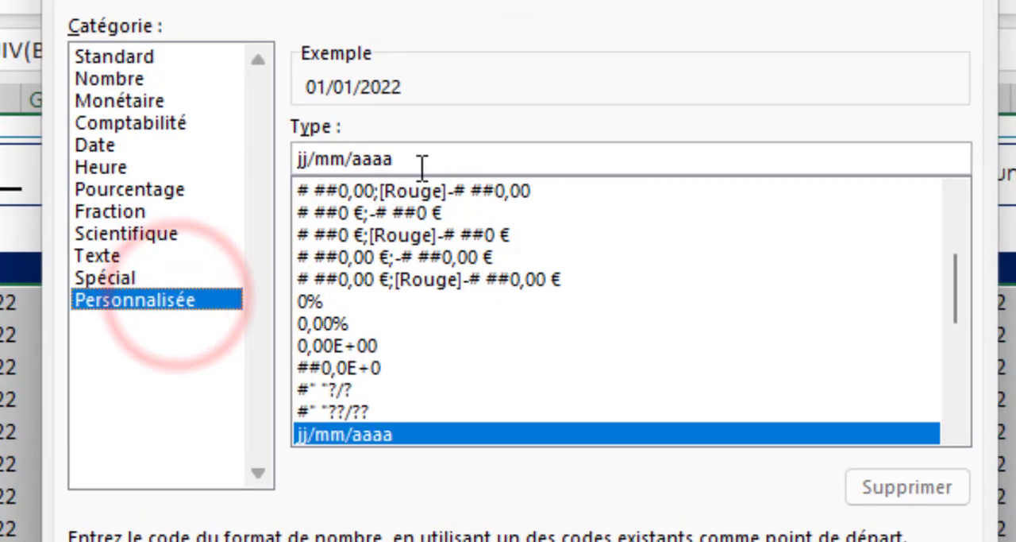
click(428, 170)
key(BackSpace)
key(BackSpace)
key(BackSpace)
key(BackSpace)
key(BackSpace)
key(BackSpace)
key(BackSpace)
key(BackSpace)
key(BackSpace)
key(BackSpace)
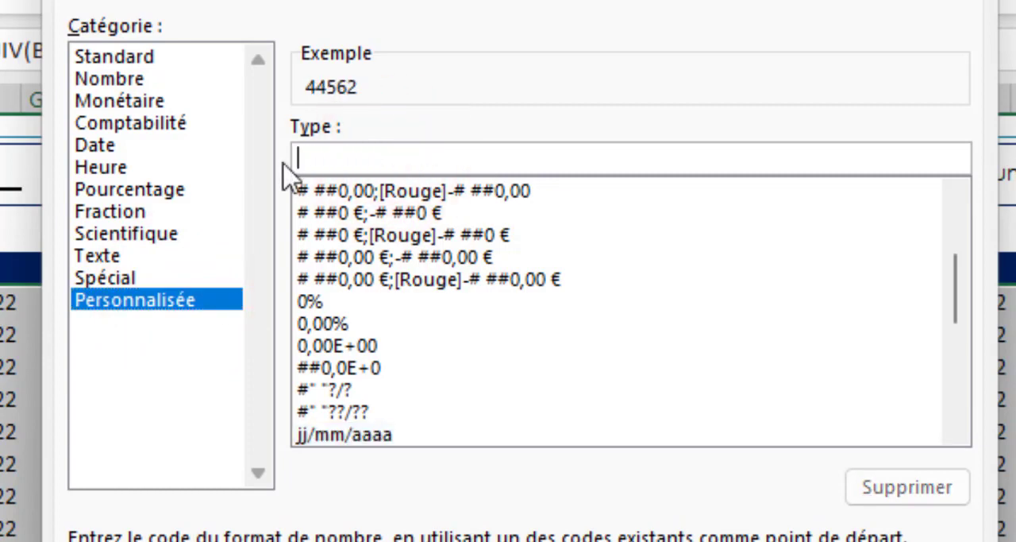
text(jj-)
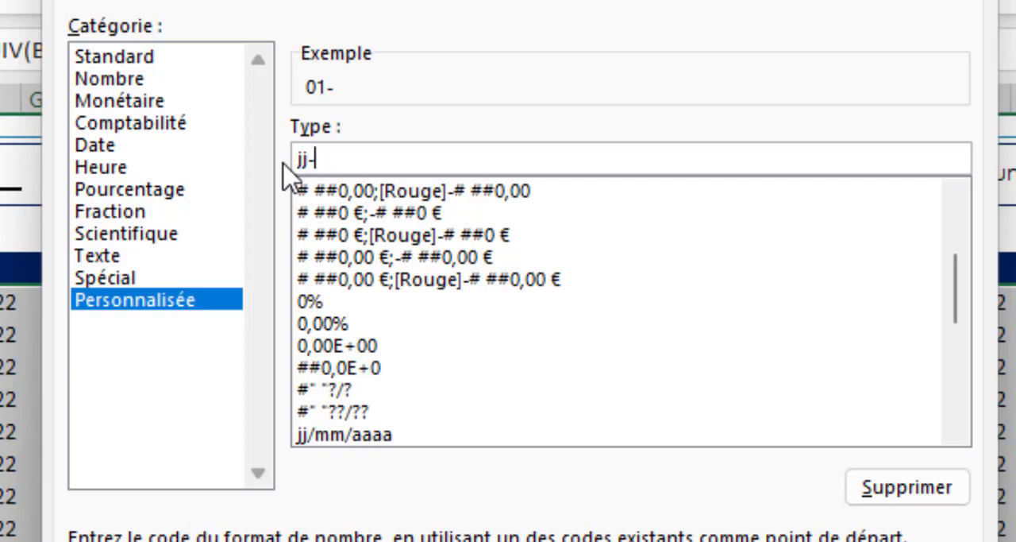
text(jjj)
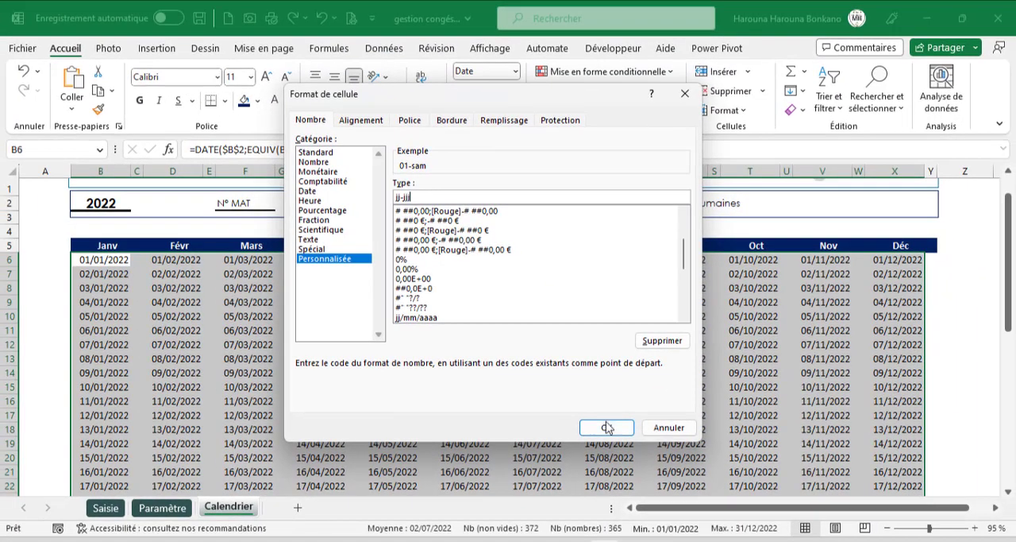
click(608, 428)
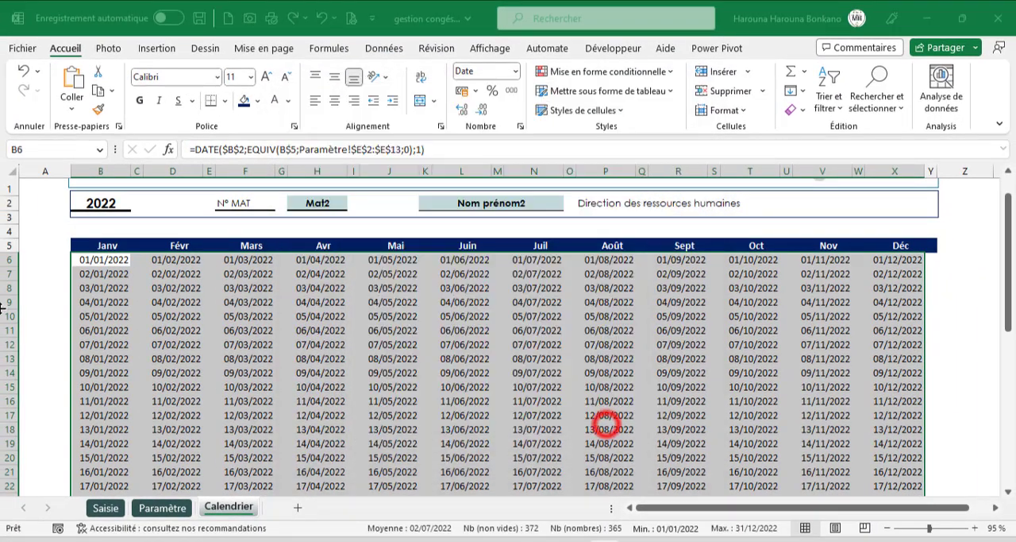
- Centre the calendar dates horizontally and vertically and set their font to Abadi Extra Light
click(334, 100)
click(334, 76)
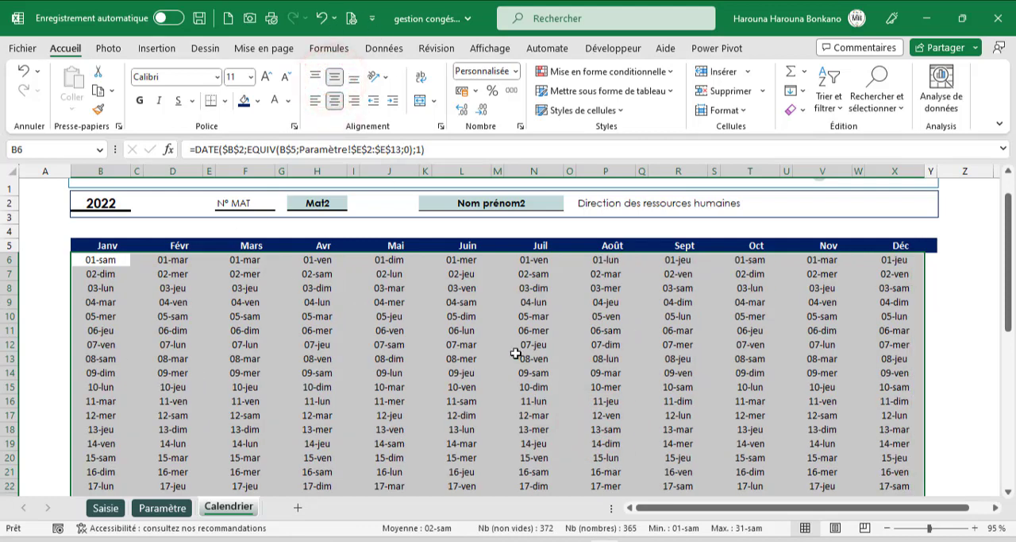
scroll(516, 352, down, 8)
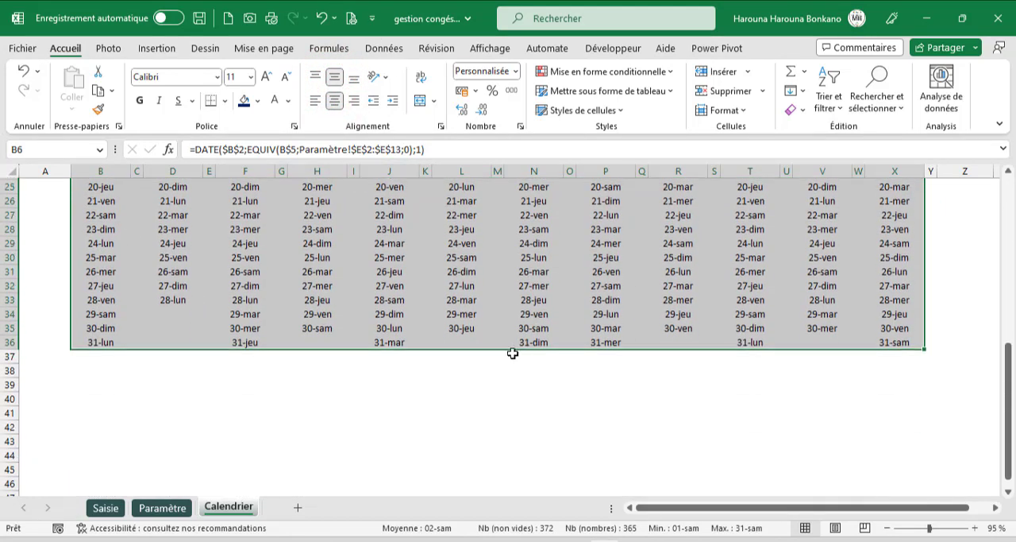
scroll(513, 352, up, 8)
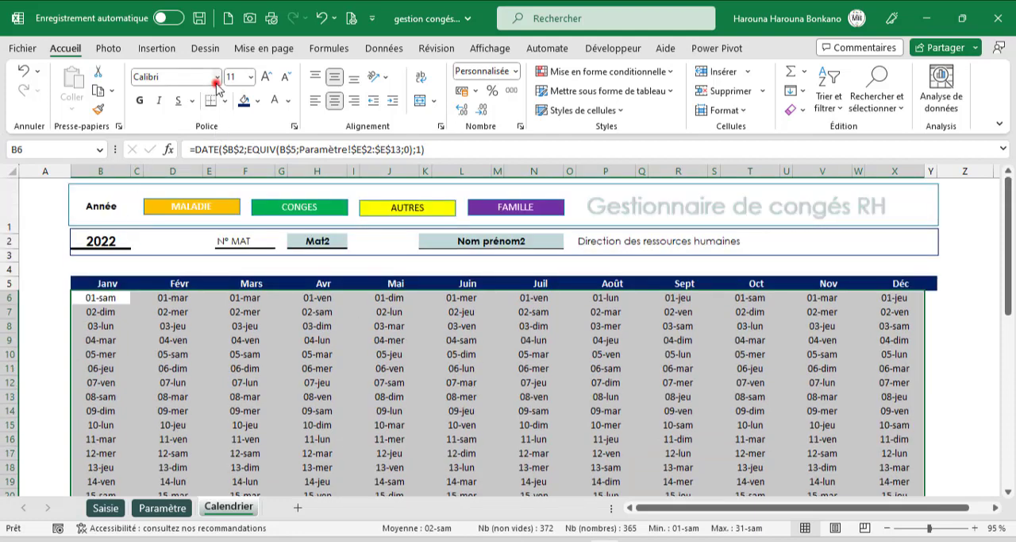
click(216, 77)
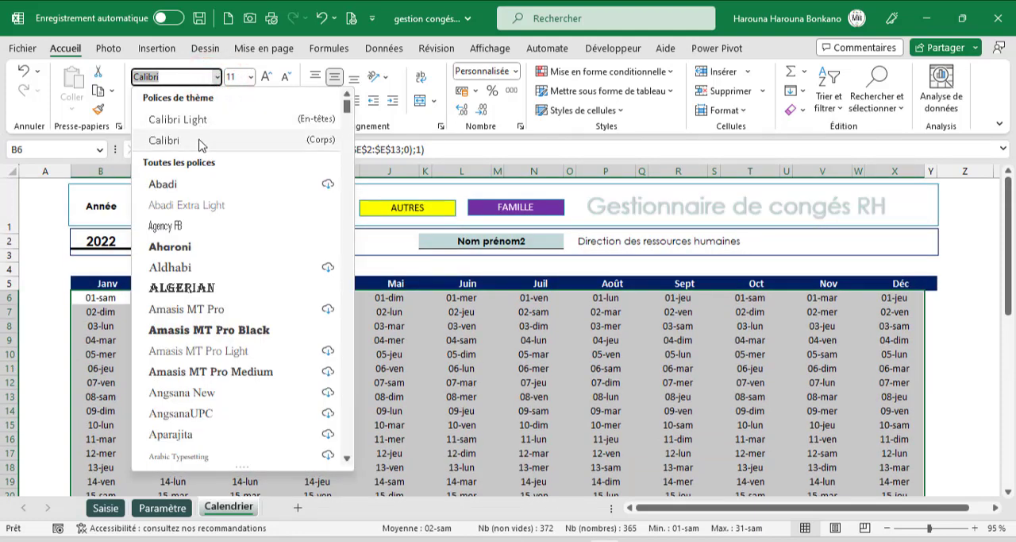
click(191, 207)
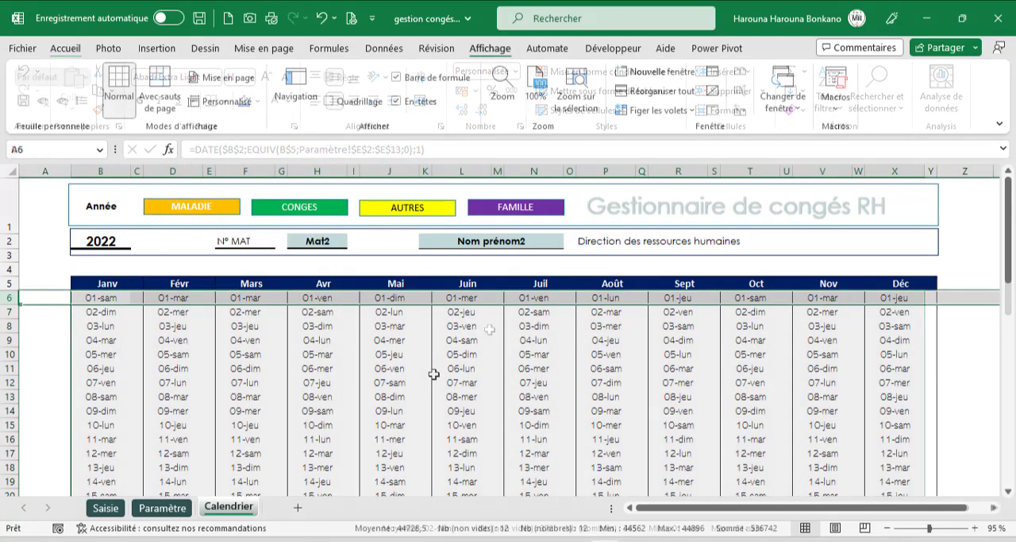
click(435, 370)
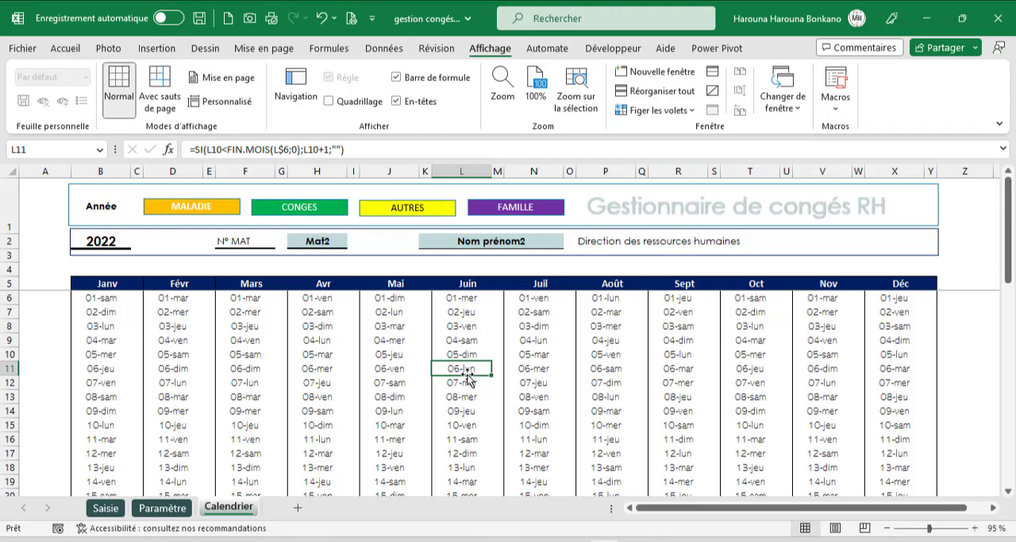
- Create a formula-based conditional formatting rule for the calendar range B6:Y36, starting its formula with =joursem(
click(97, 299)
key(shift+Right)
key(shift+Right)
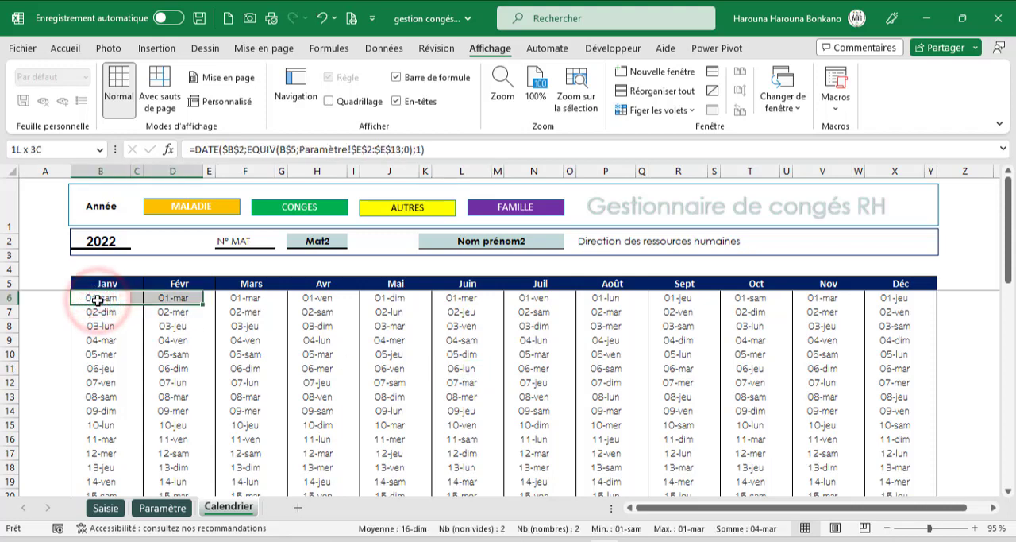
key(shift+Right)
key(shift+Right)
key(shift+Right)
key(shift+Right)
key(shift+Right)
key(shift+Right)
key(shift+Right)
key(shift+Right)
key(shift+Right)
key(shift+Right)
key(shift+Right)
key(shift+Right)
key(shift+Right)
key(shift+Right)
key(shift+Right)
key(shift+Right)
key(shift+Right)
key(shift+Right)
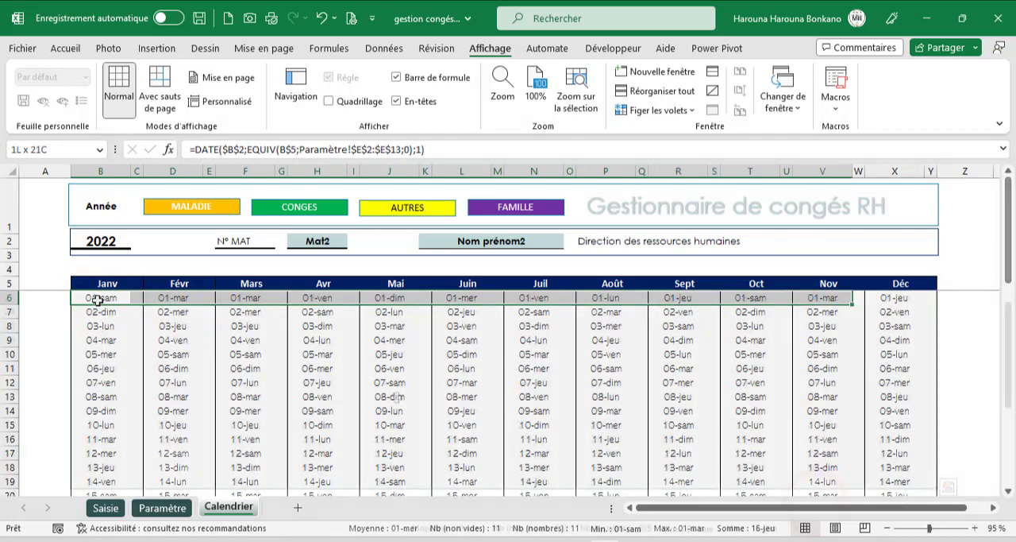
scroll(396, 397, down, 5)
click(78, 51)
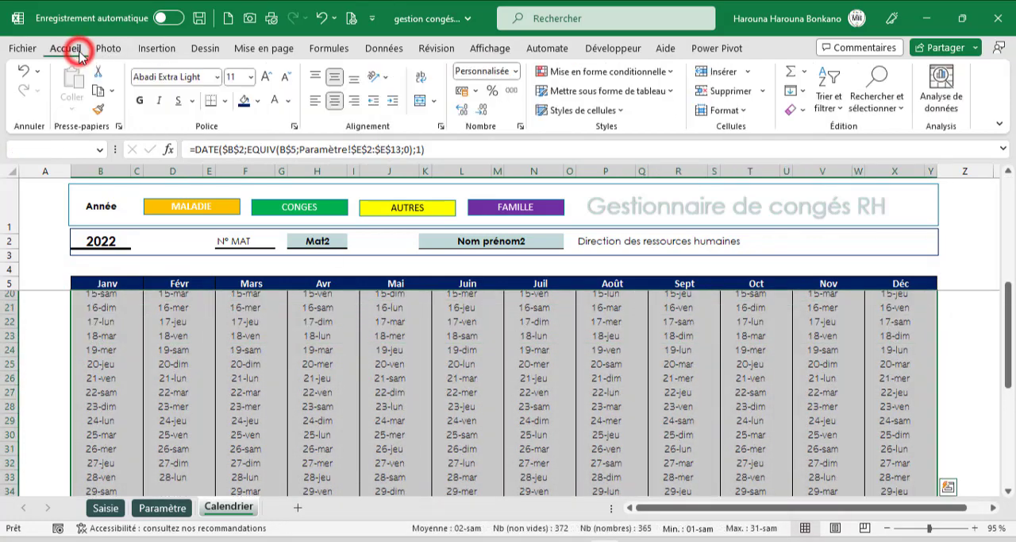
click(655, 72)
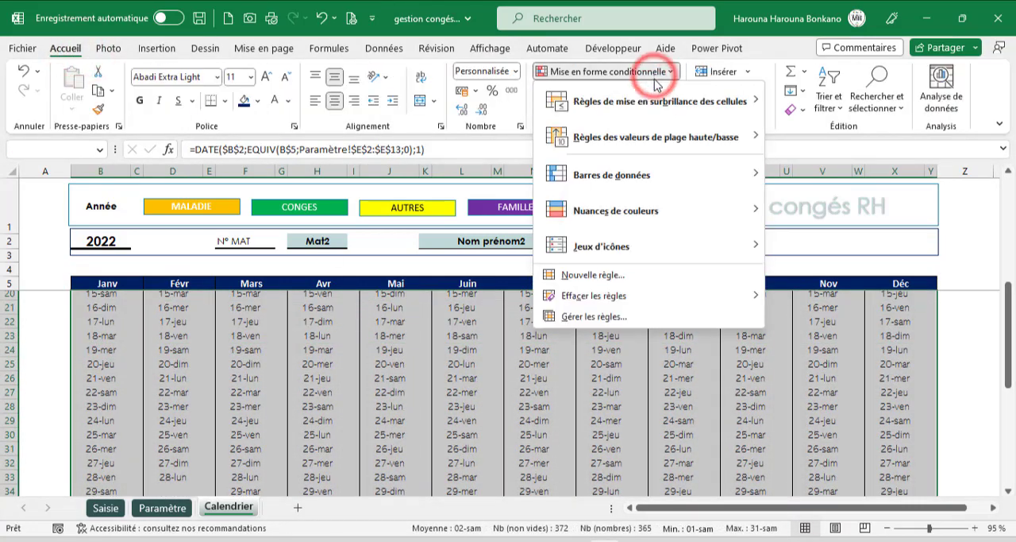
click(613, 275)
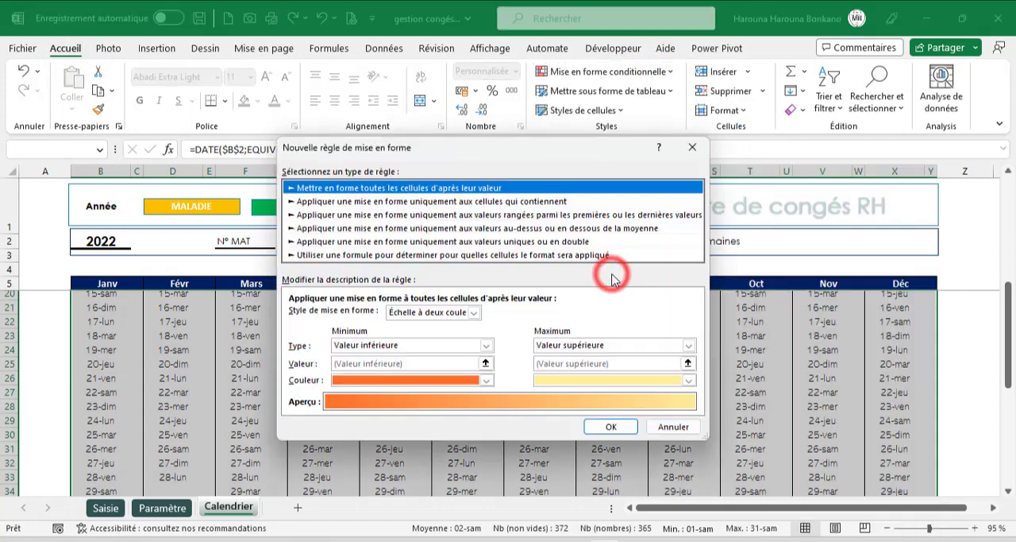
drag(481, 145, 598, 162)
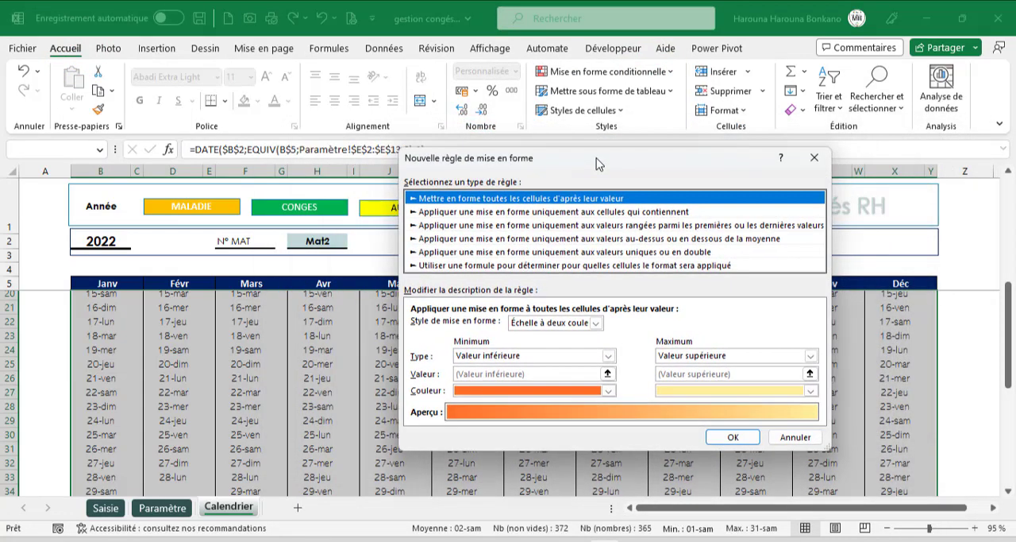
click(580, 265)
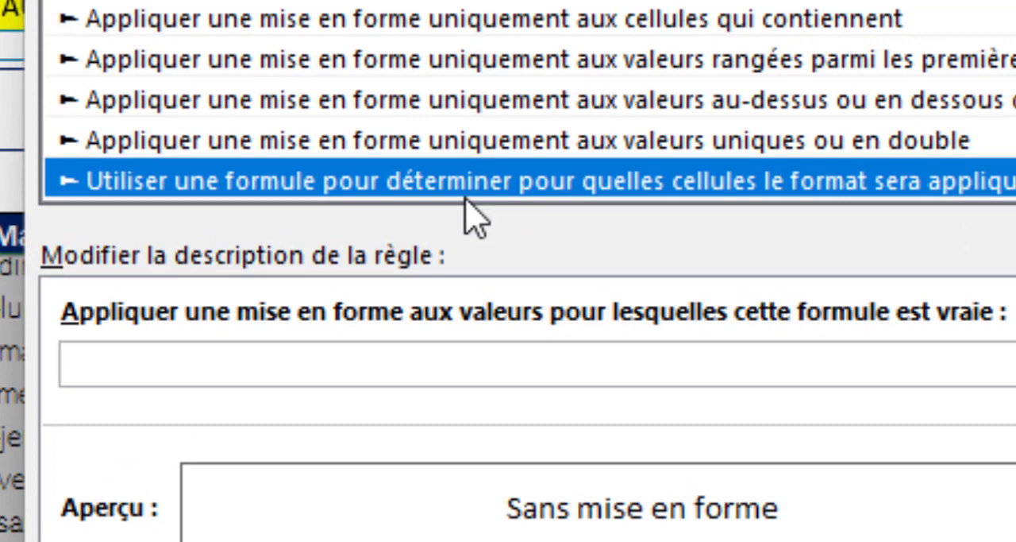
key(Tab)
text(=joursem()
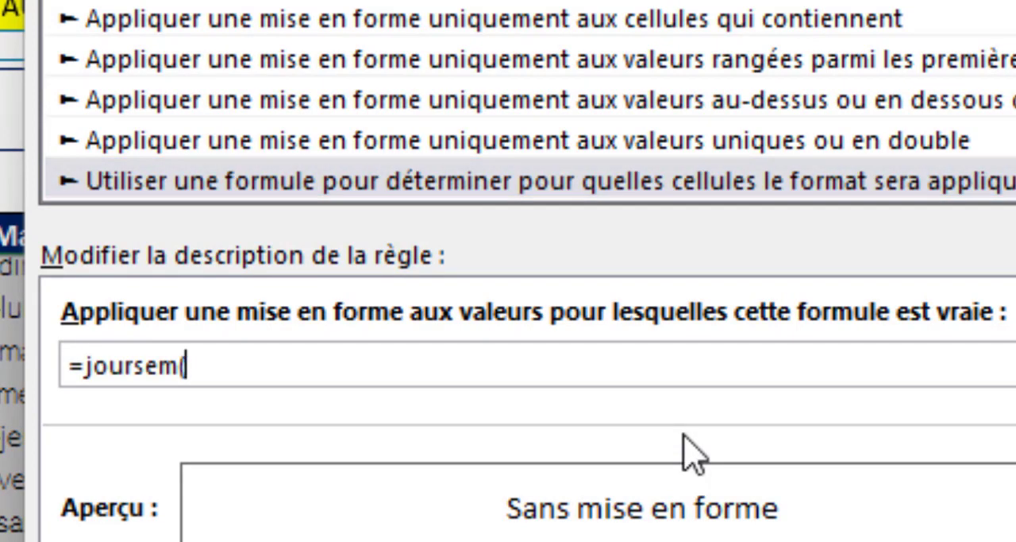
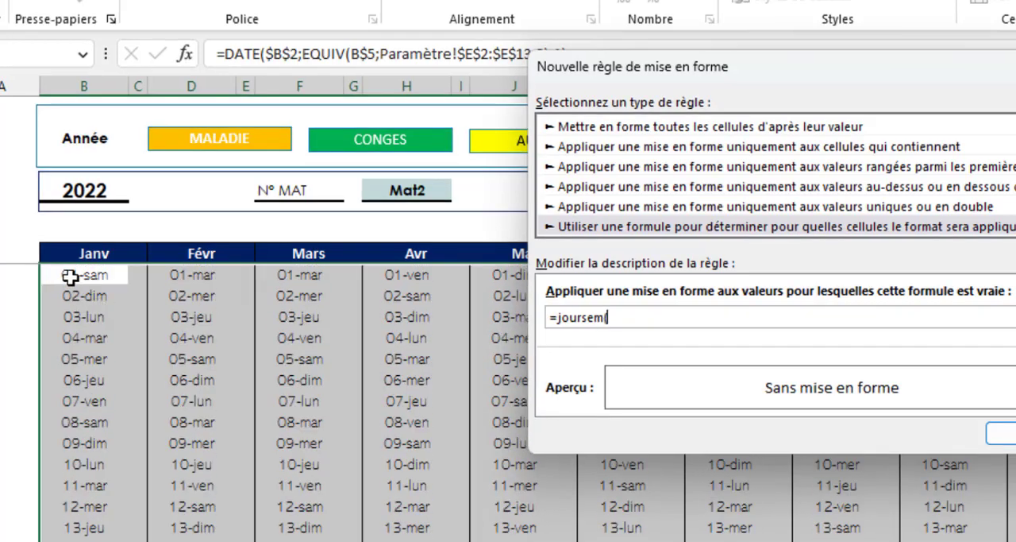
- Complete the new rule's formula as =joursem(B6;2)>5, using a fully relative reference to B6
click(74, 275)
key(F4)
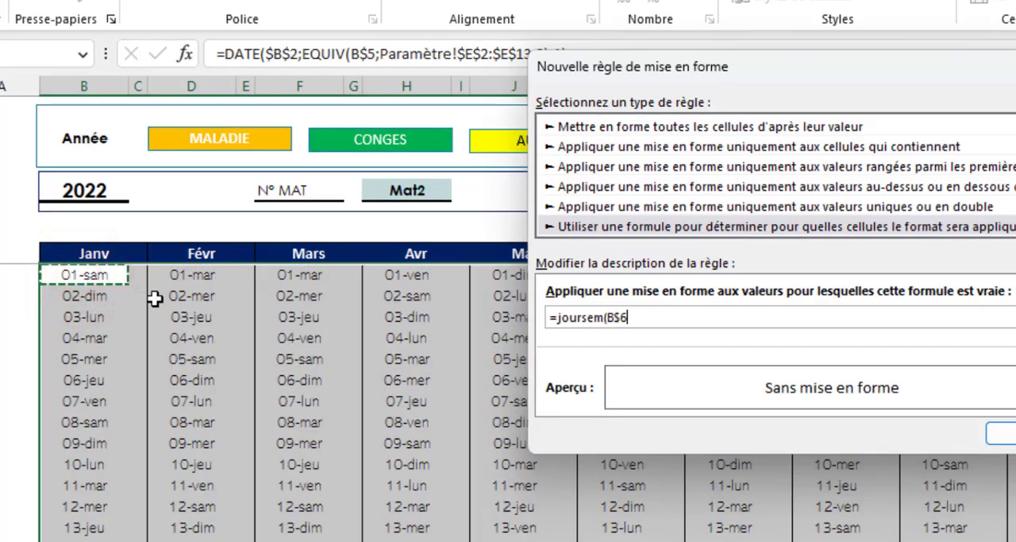
key(F4)
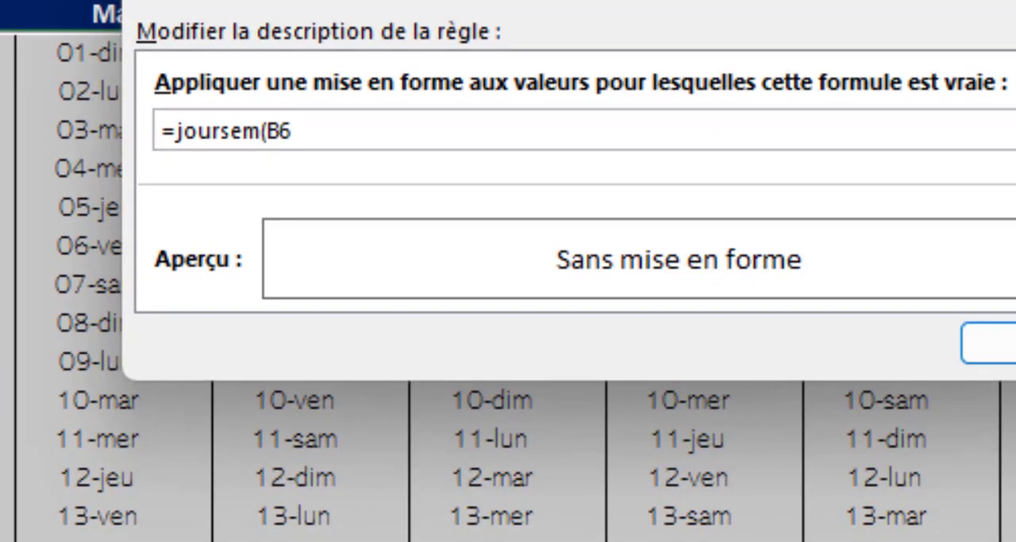
text(;2)>5)
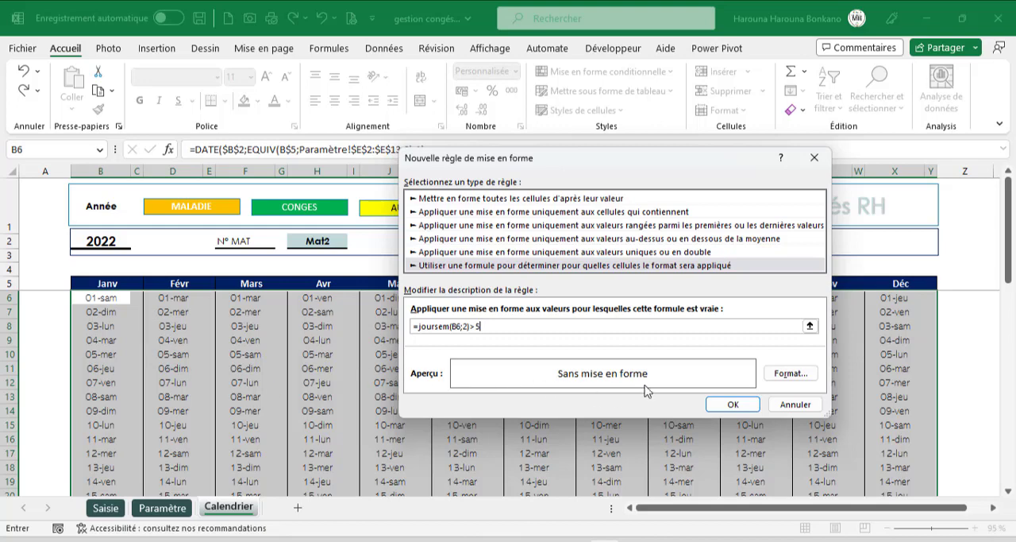
- Give the weekend rule a pale grey-green fill with bold red text and apply it to the calendar
click(779, 374)
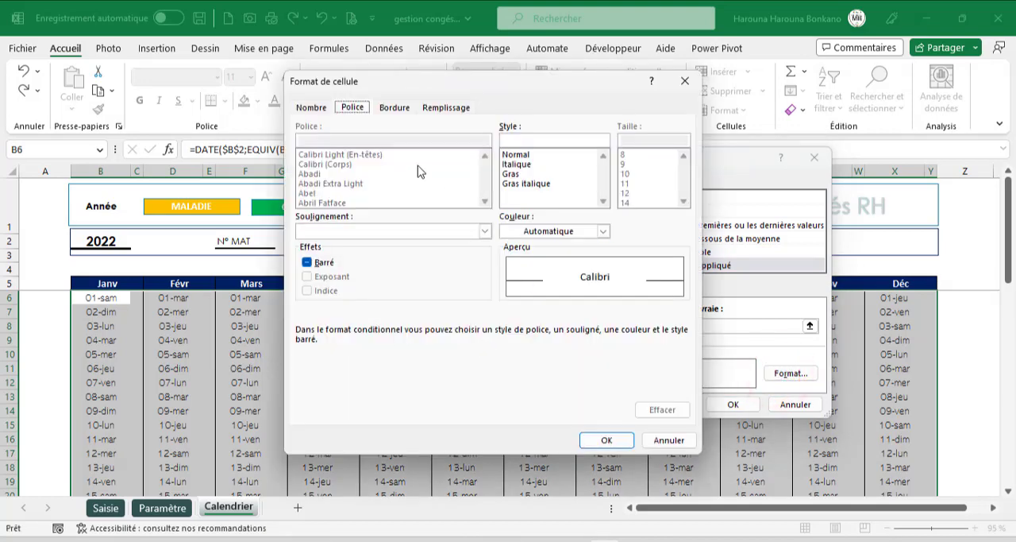
click(442, 109)
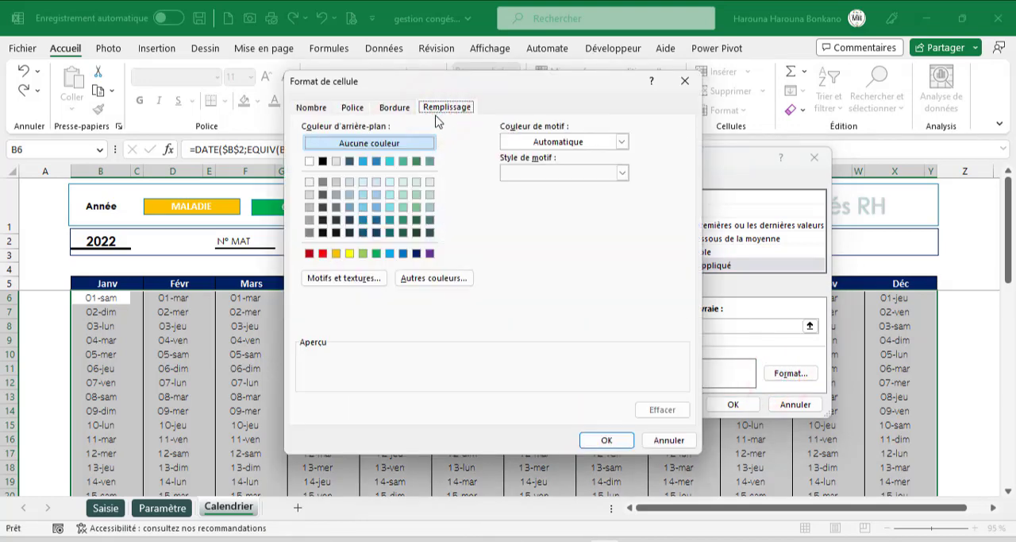
click(430, 183)
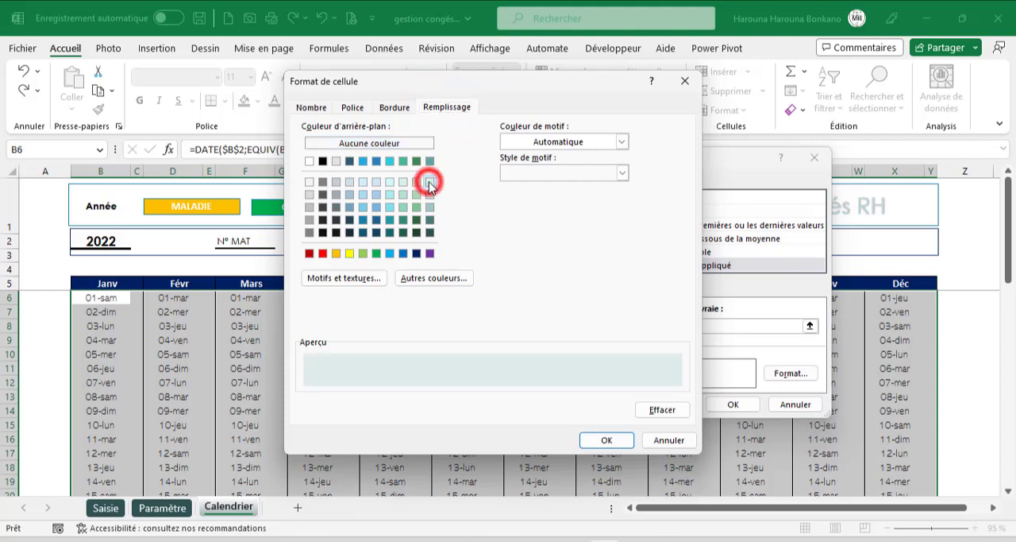
click(352, 108)
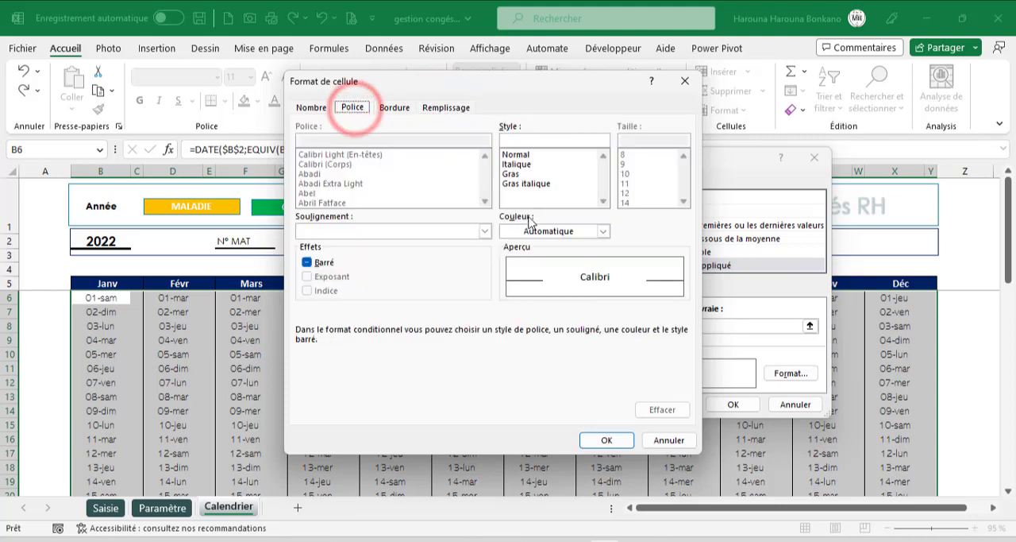
click(524, 175)
click(540, 229)
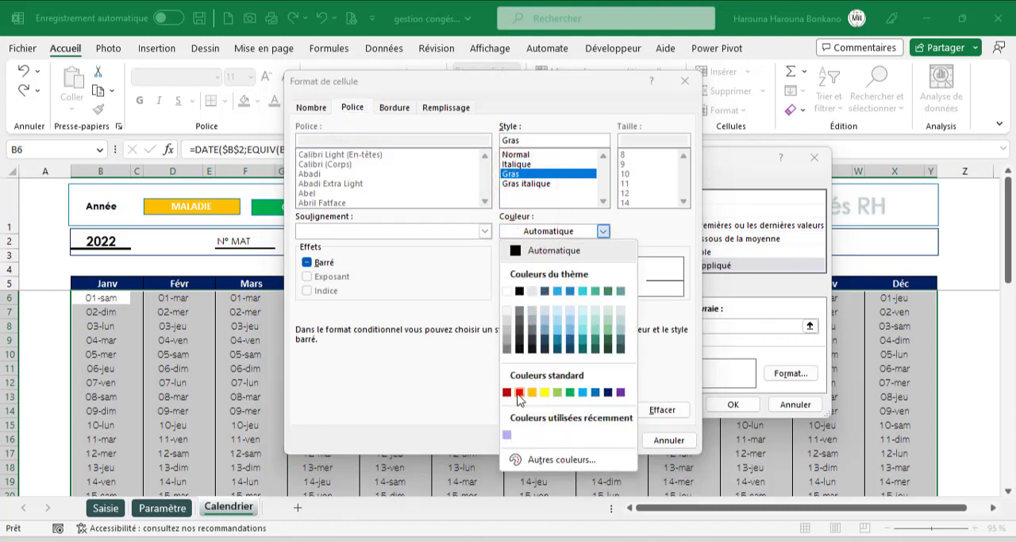
click(518, 393)
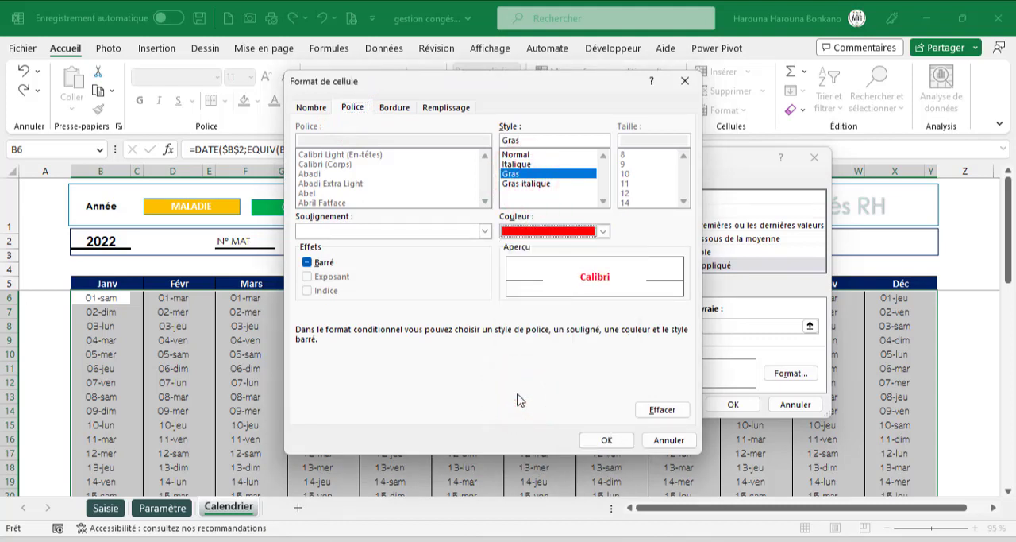
click(606, 439)
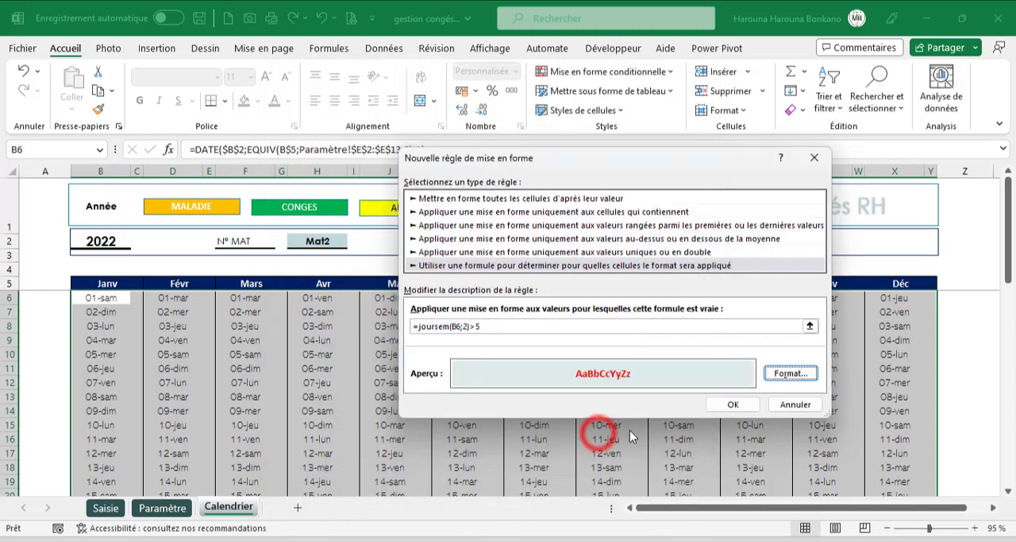
click(732, 404)
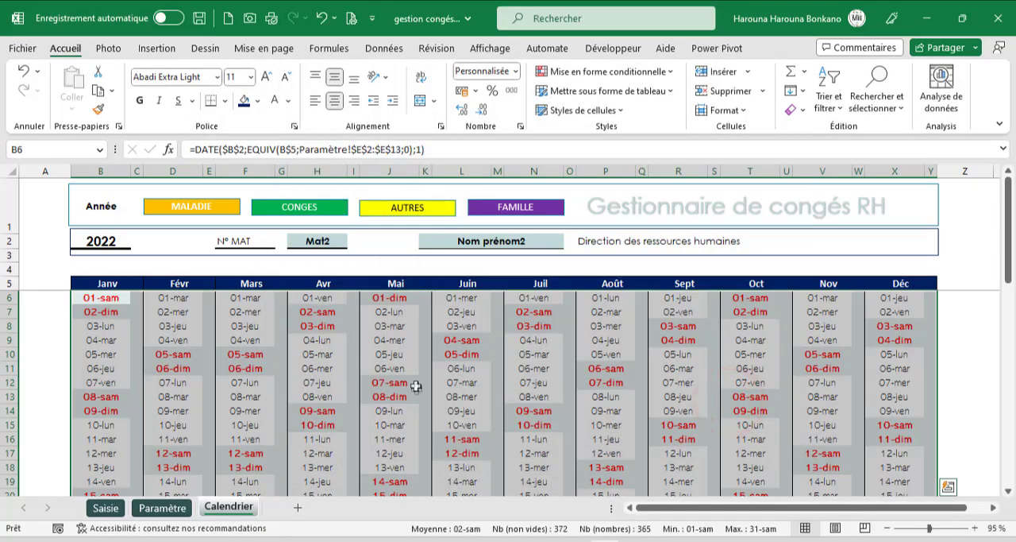
- Check the weekend formatting down to row 36, reopen the rule for editing and insert et( before JOURSEM in its formula
scroll(416, 388, down, 3)
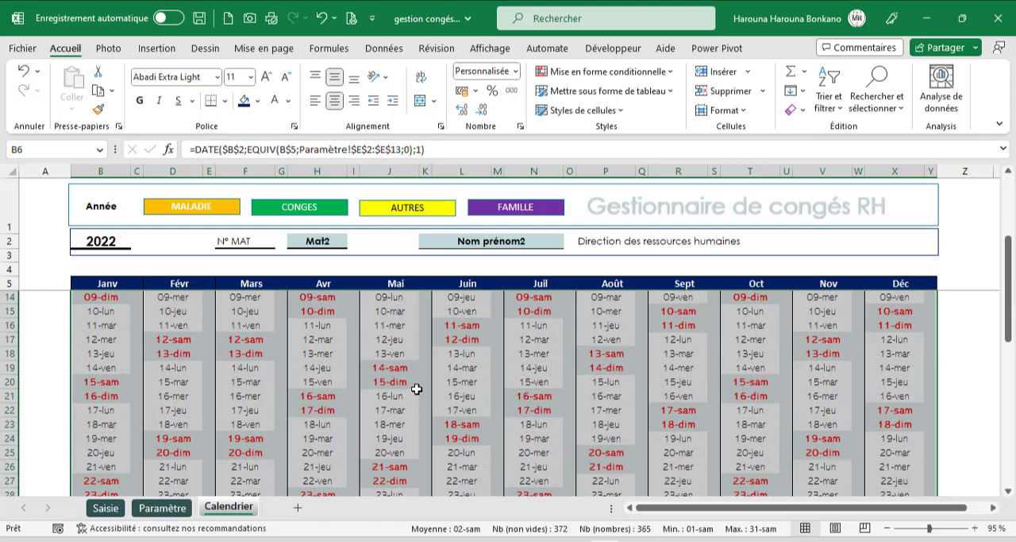
scroll(416, 388, down, 5)
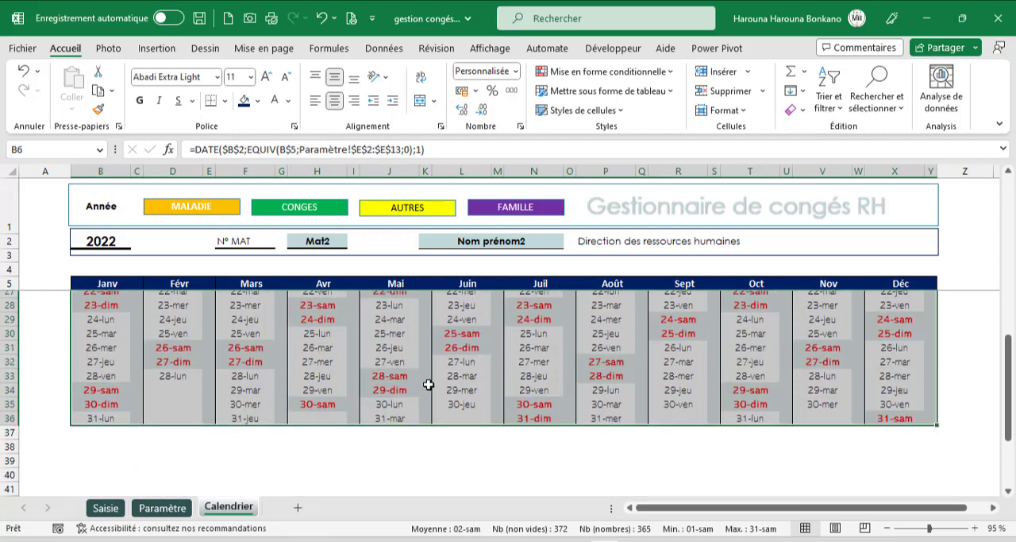
scroll(428, 385, up, 8)
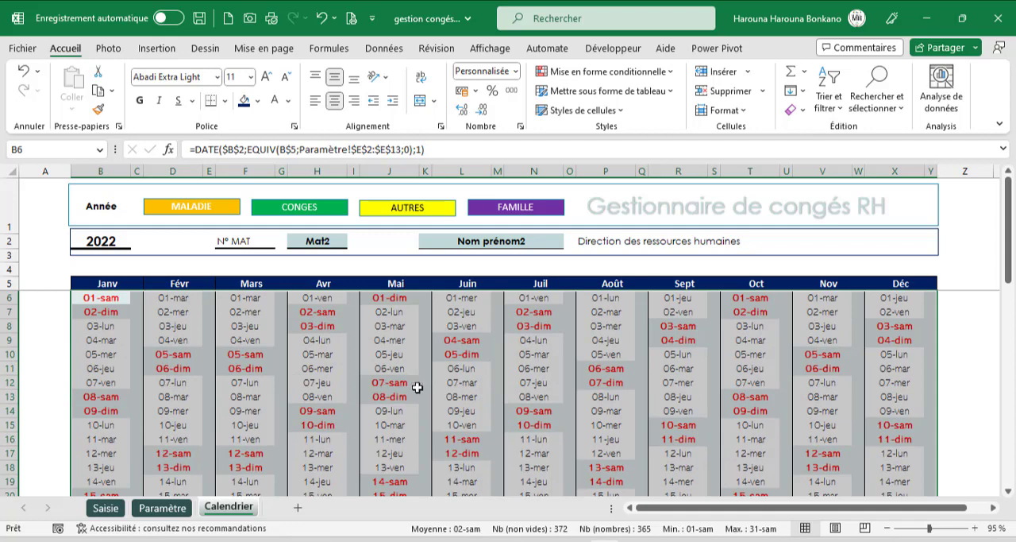
click(640, 75)
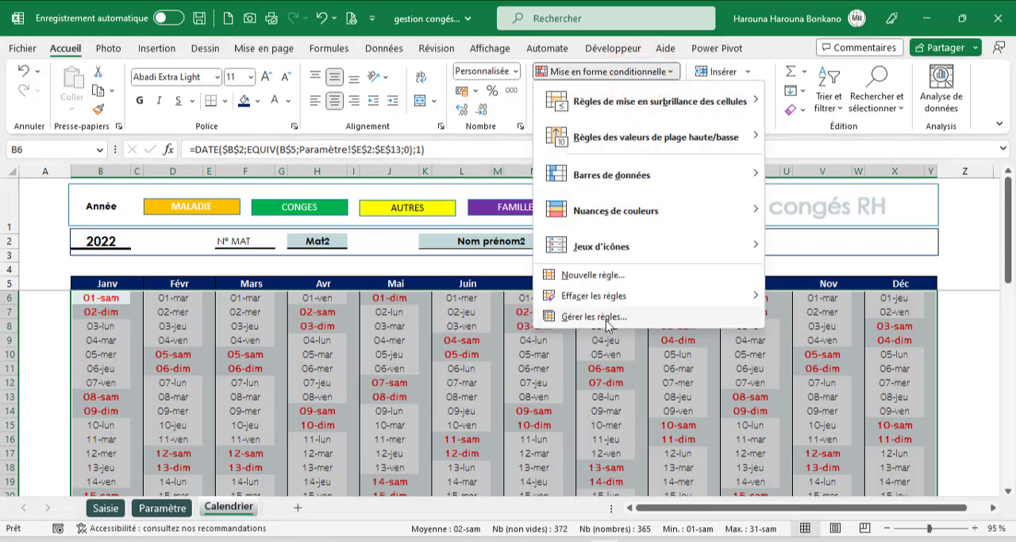
click(606, 319)
double_click(516, 272)
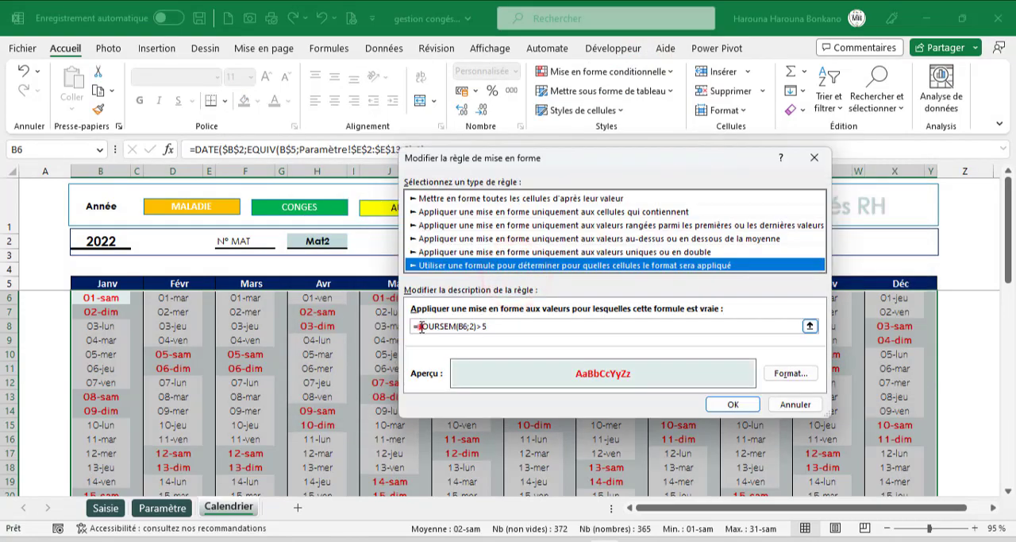
click(420, 326)
text(et()
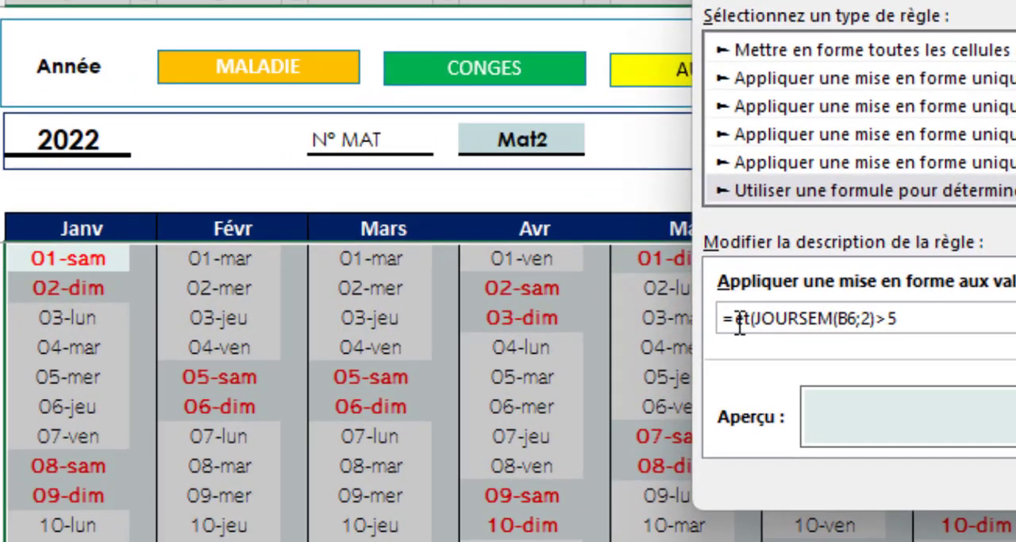
- Add the condition B6<>"" so the rule reads =et(B6<>"";JOURSEM(B6;2)>5), and apply the modified rule
click(53, 258)
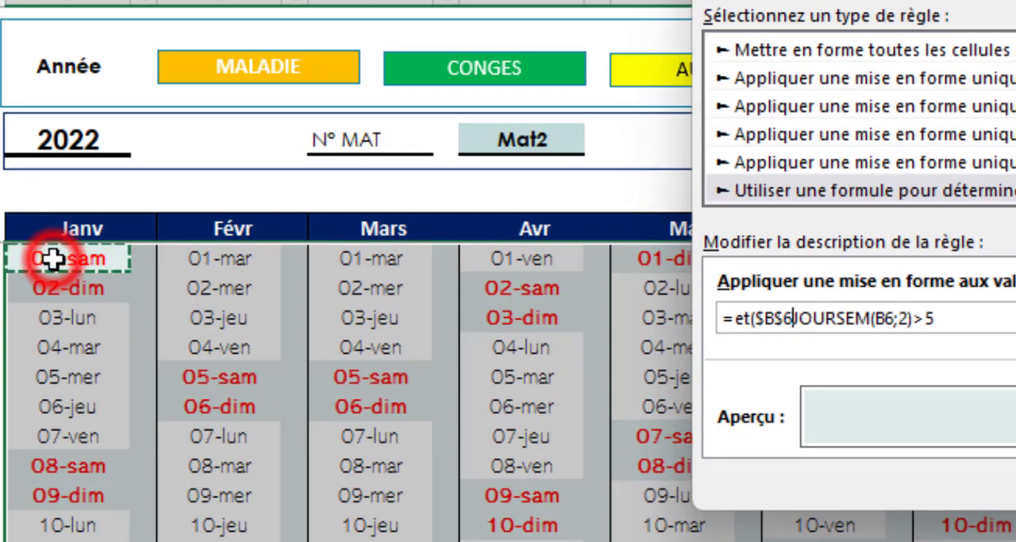
key(F4)
key(F4)
key(F4)
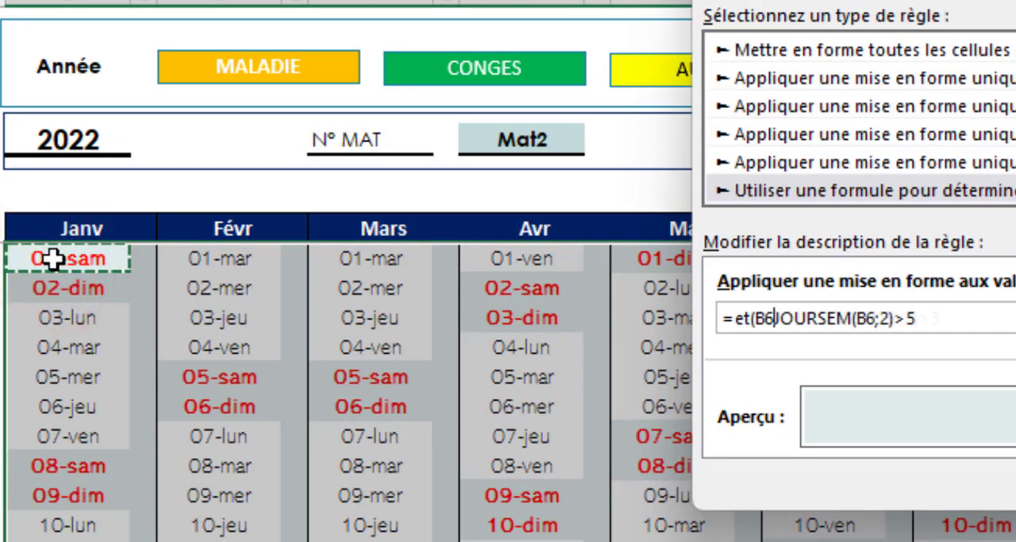
text(<>"";)
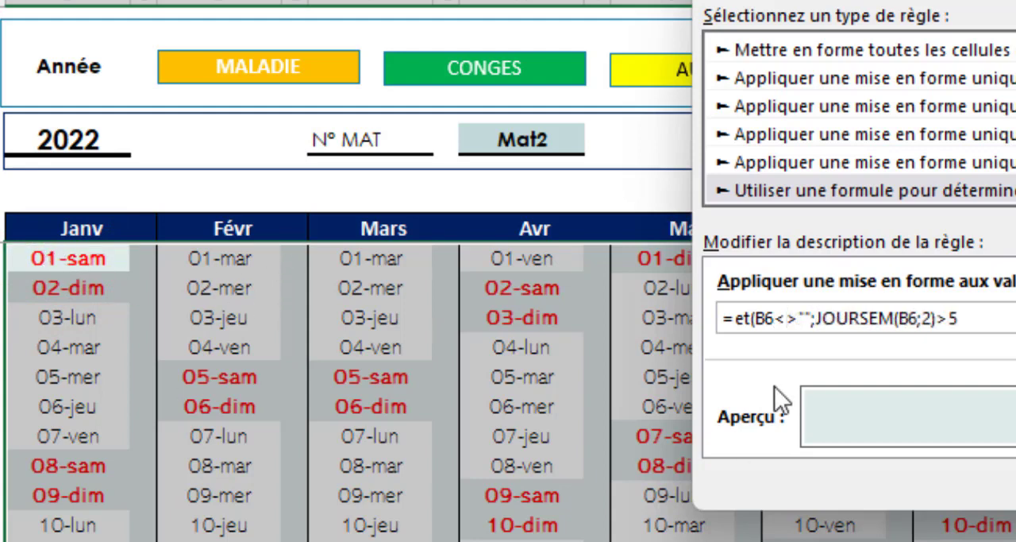
click(983, 320)
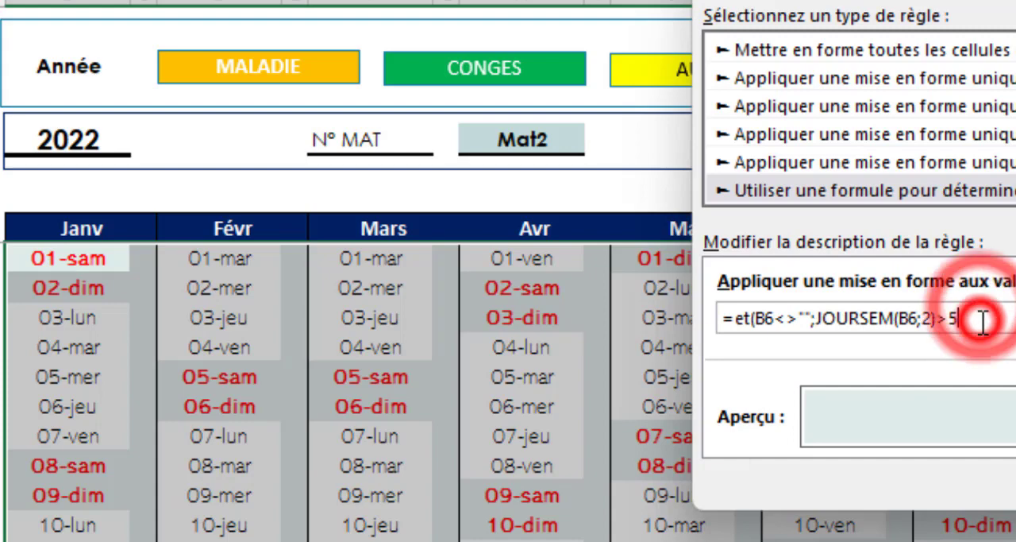
text())
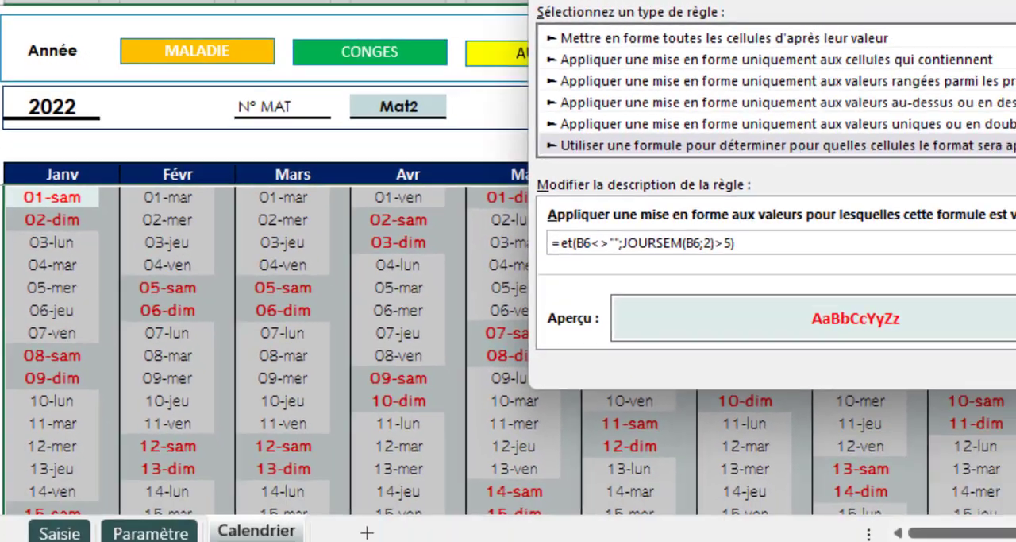
click(903, 316)
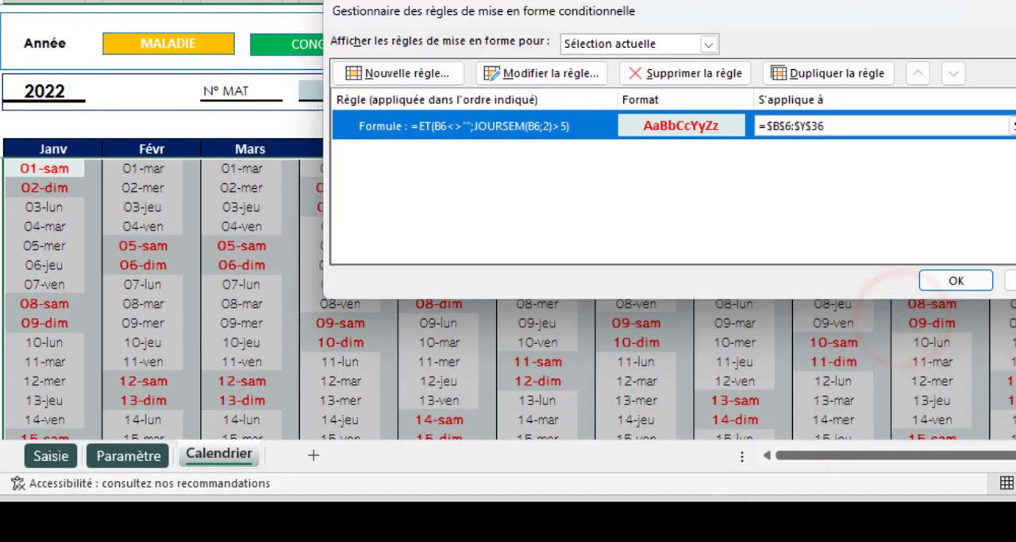
click(965, 284)
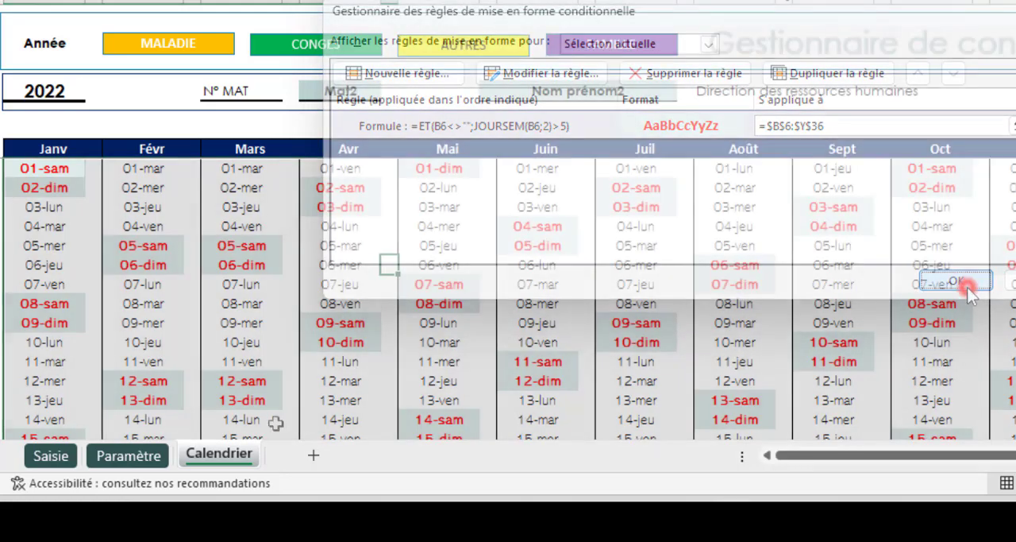
- Set the calendar year in B2 to 2023
mouse_move(45, 171)
mouse_down()
mouse_move(47, 198)
mouse_move(45, 187)
mouse_up()
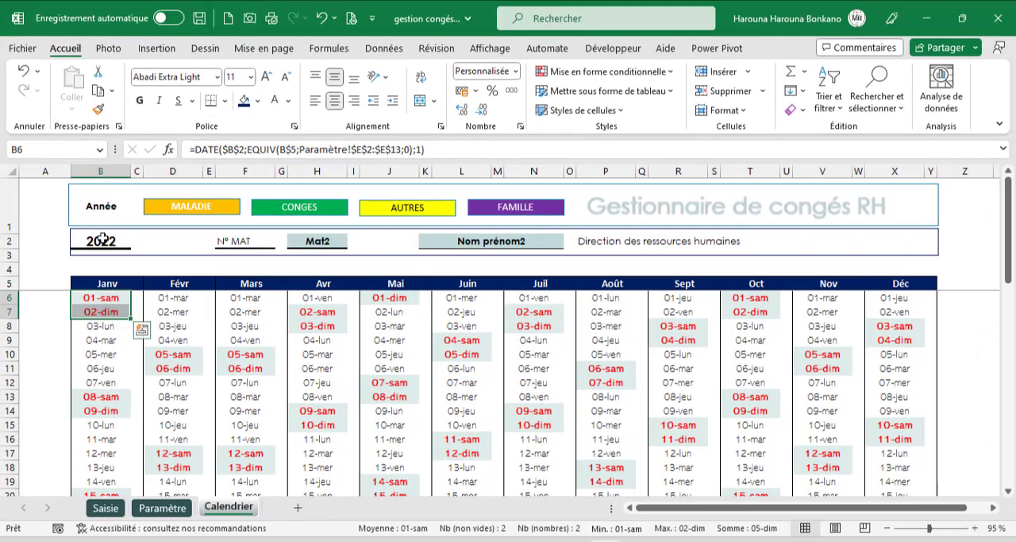
click(101, 240)
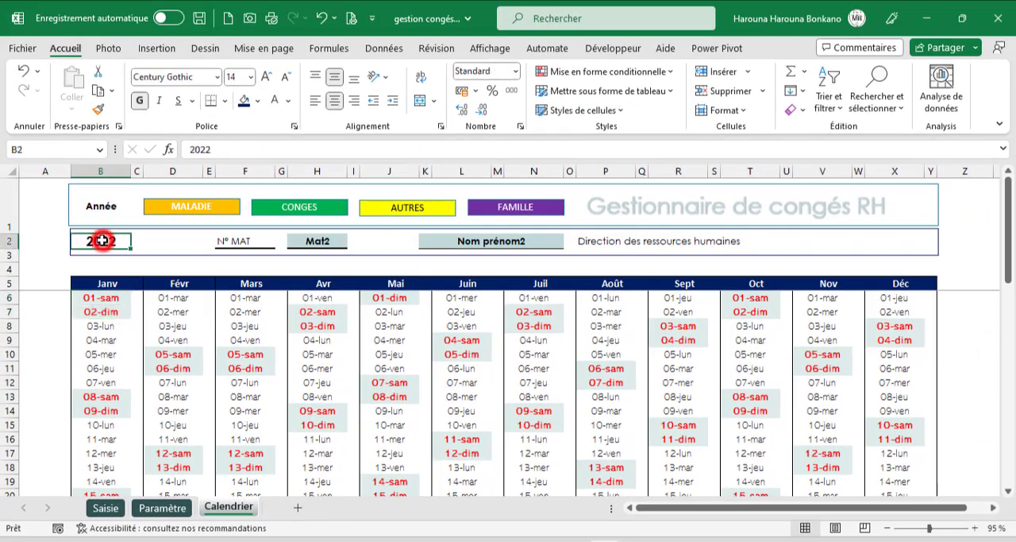
text(2023)
key(Return)
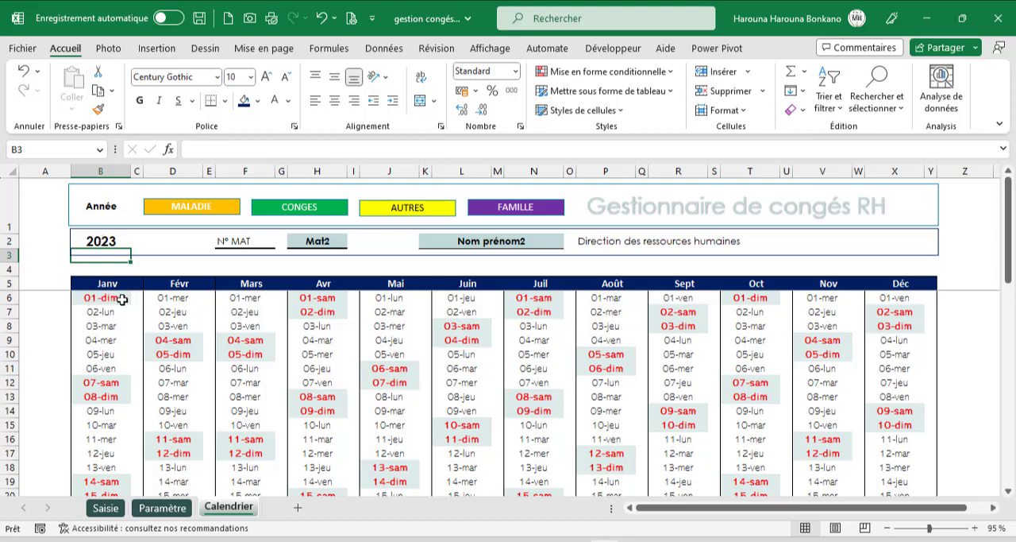
- Compare the sheet's weekend dates with January and February 2023 in the system calendar
click(984, 541)
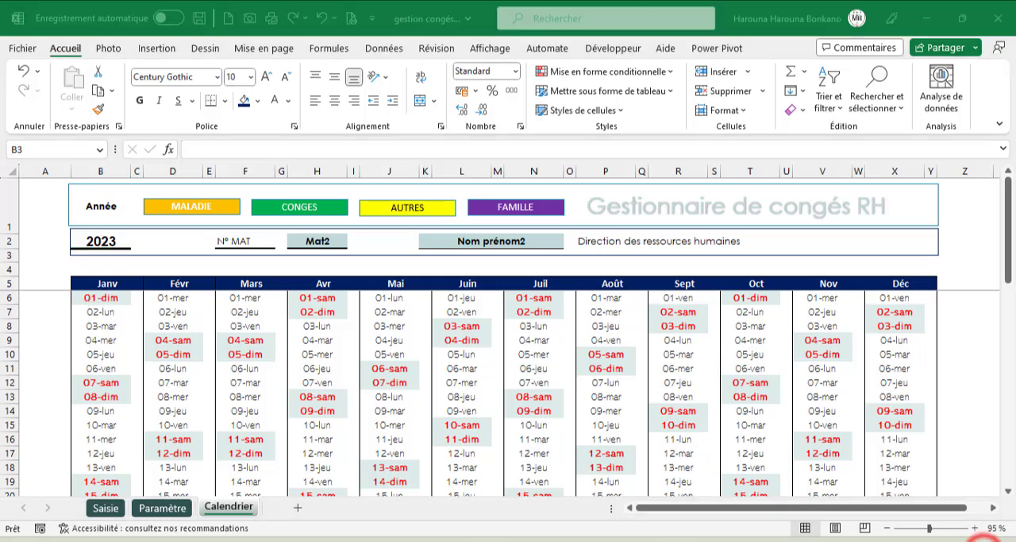
click(960, 250)
click(960, 250)
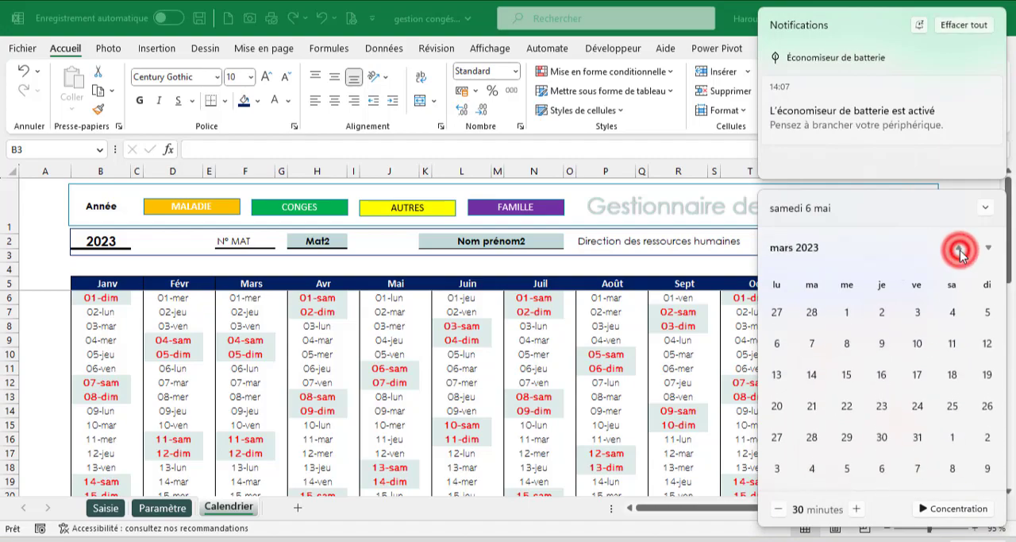
click(960, 250)
click(960, 250)
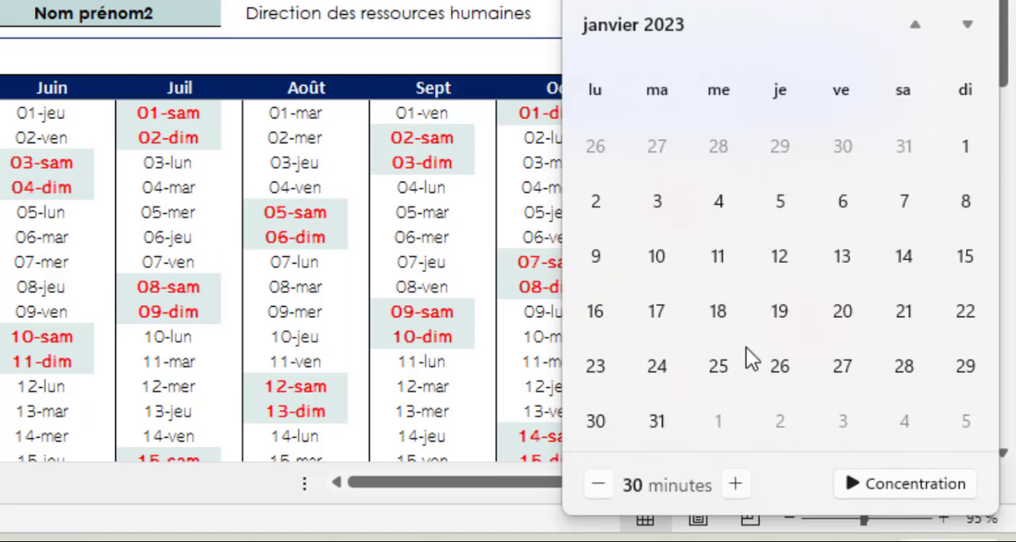
click(976, 33)
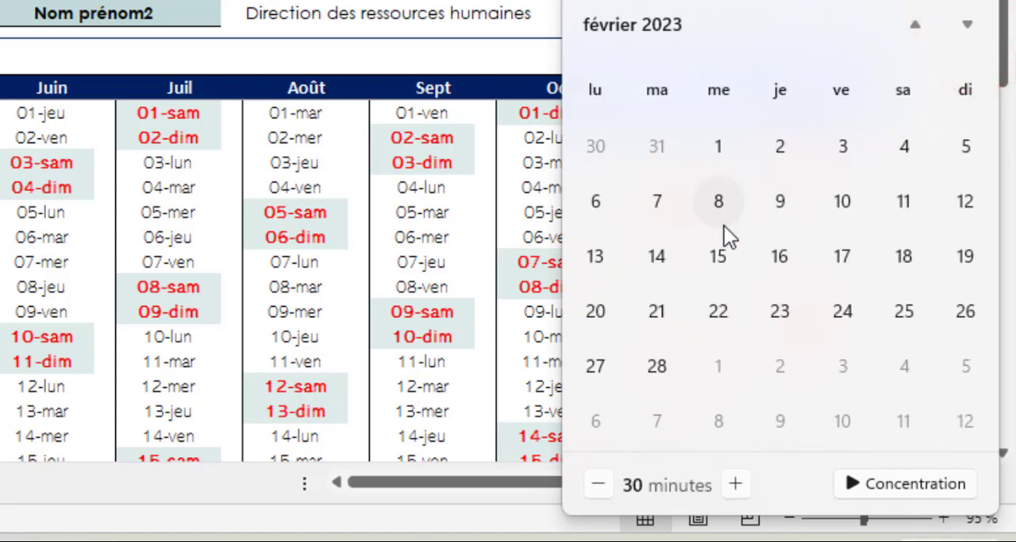
click(223, 156)
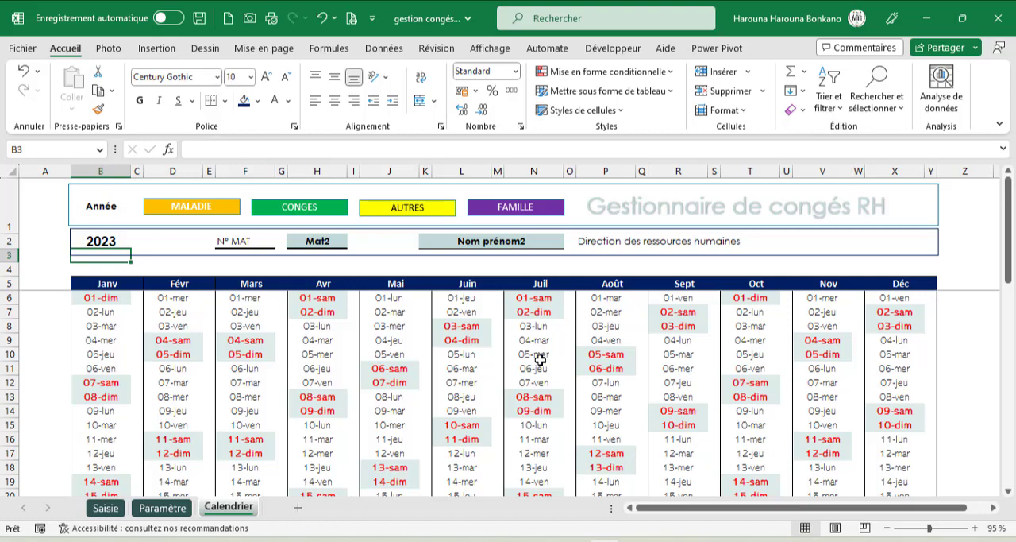
- In Paramètre, enter the public holiday headers Jour, Mois and Année in O3:Q3, formatted bold and centred with white text on dark blue
click(179, 508)
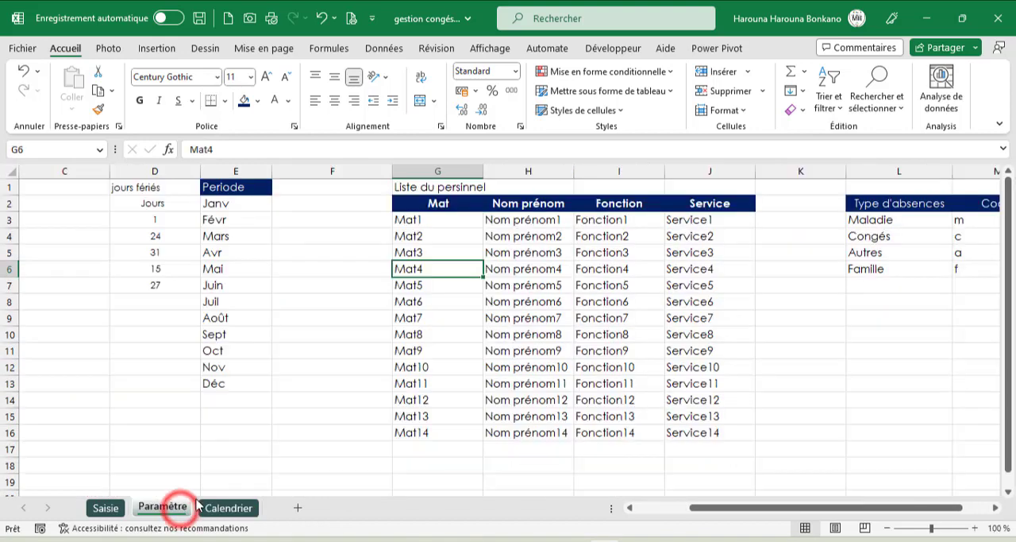
drag(721, 509, 728, 508)
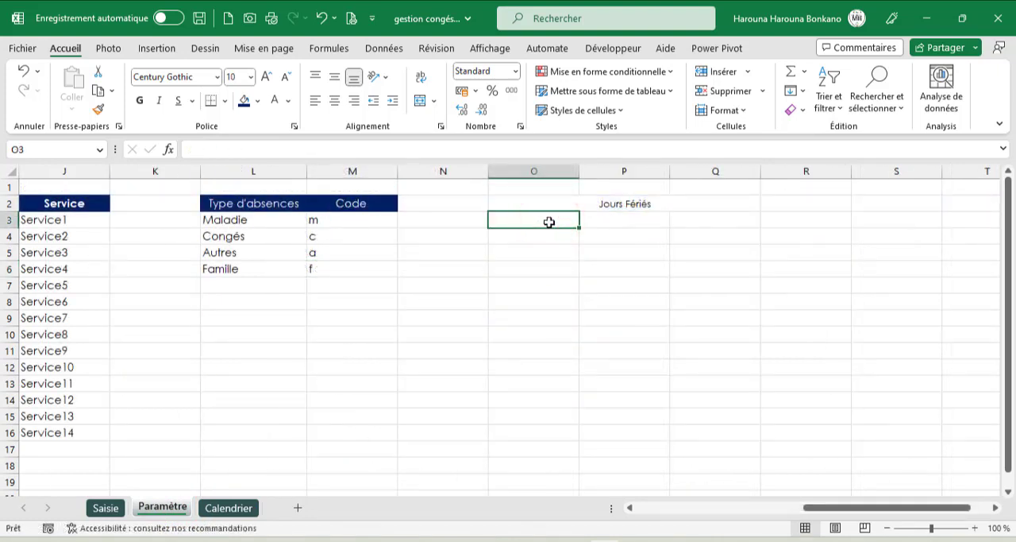
text(Jour)
key(Tab)
text(Mois)
key(Tab)
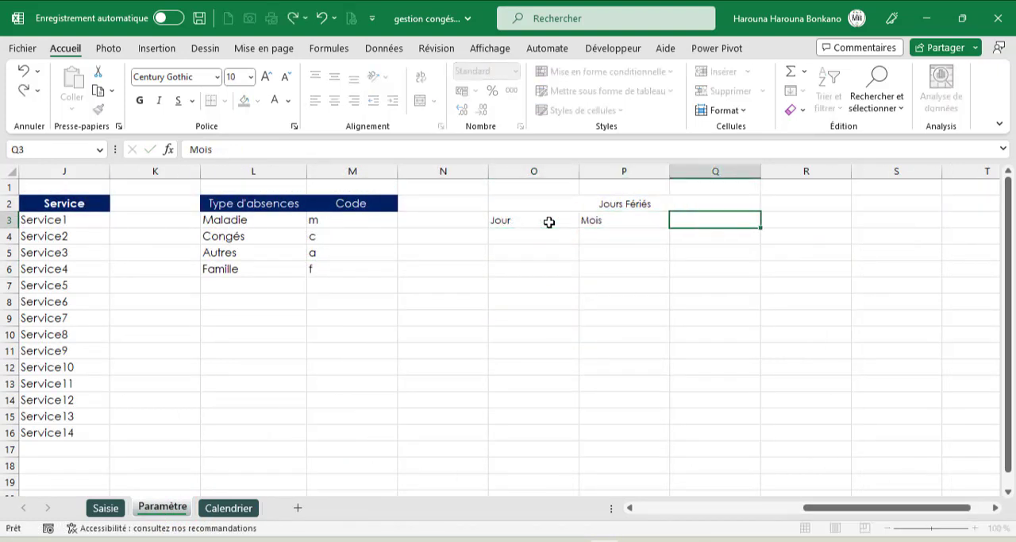
text(Année)
drag(549, 222, 715, 220)
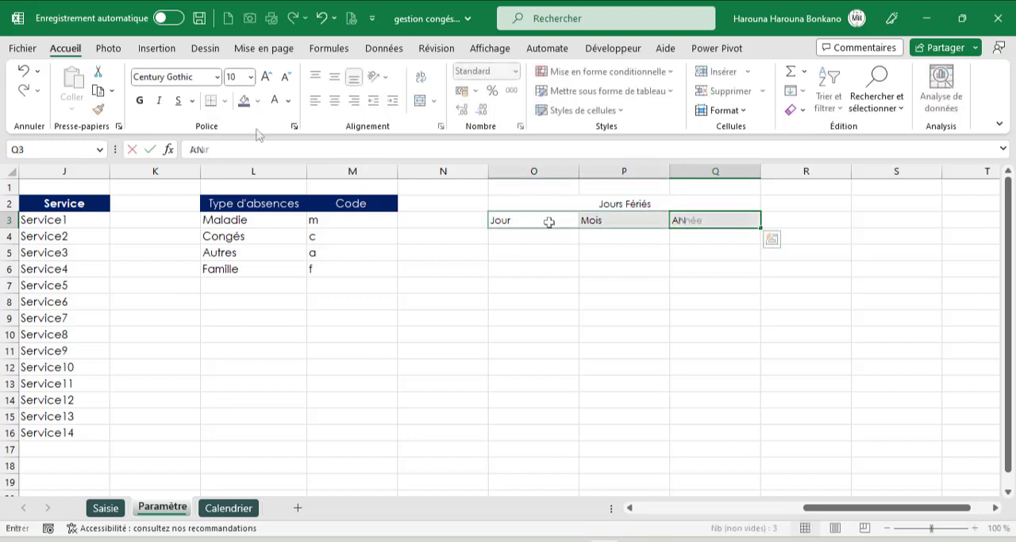
click(244, 100)
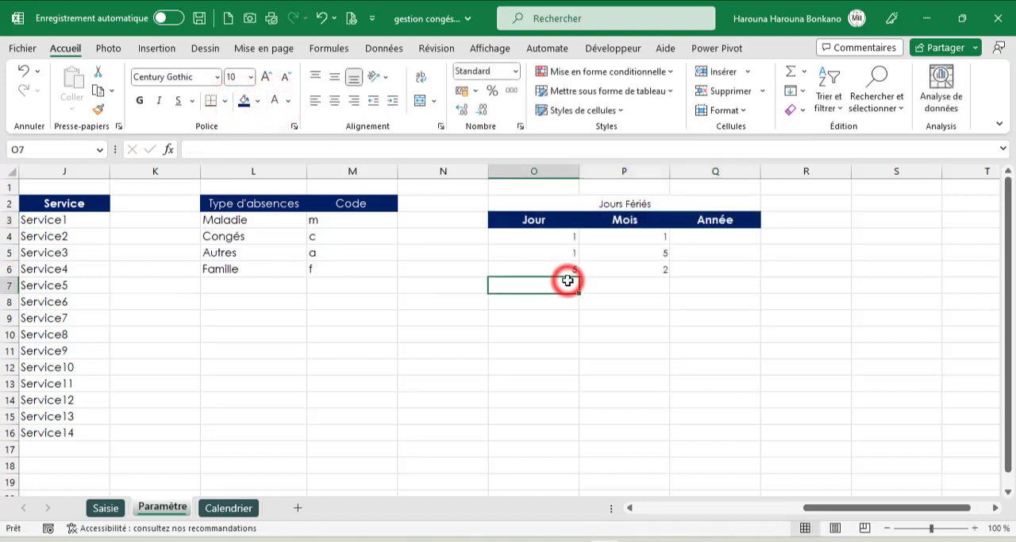
- Enter the public holidays' days and months below the headers: 1/1, 1/5, 5/2 and 6/7
text(06)
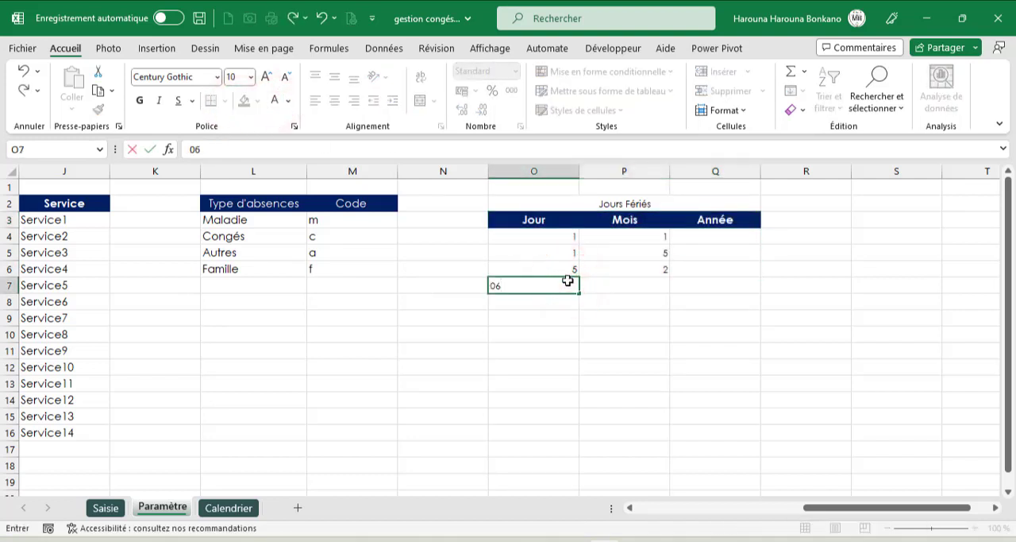
key(Tab)
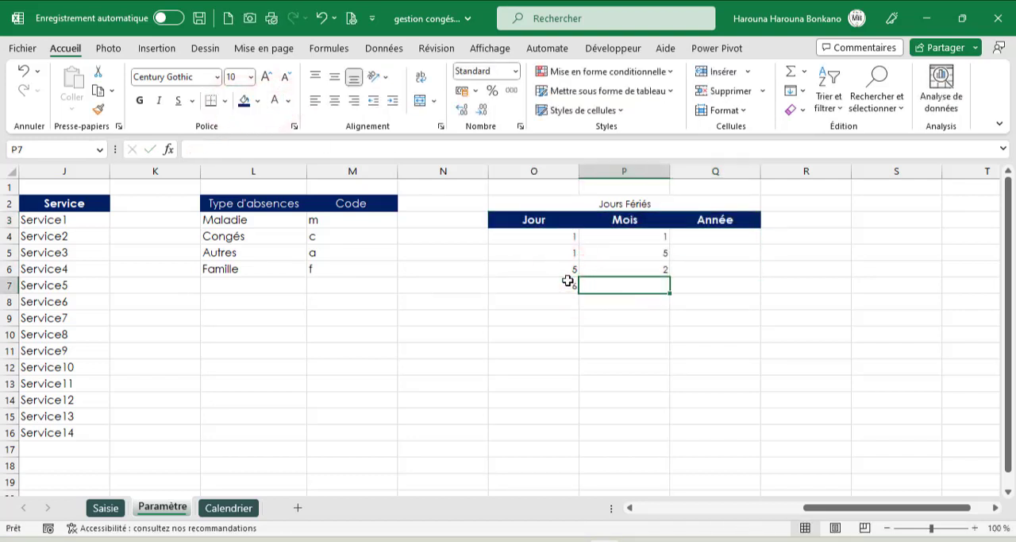
text(7)
key(Tab)
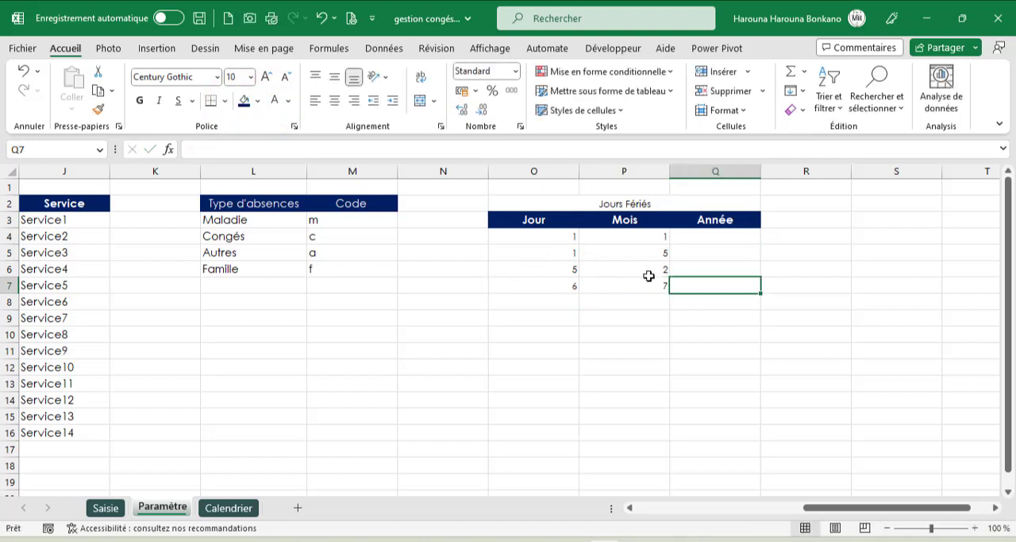
- Link the Année cells Q4:Q8 to the year in Calendrier!$B$2, and add day 28, month 6 in row 8
click(701, 238)
click(561, 246)
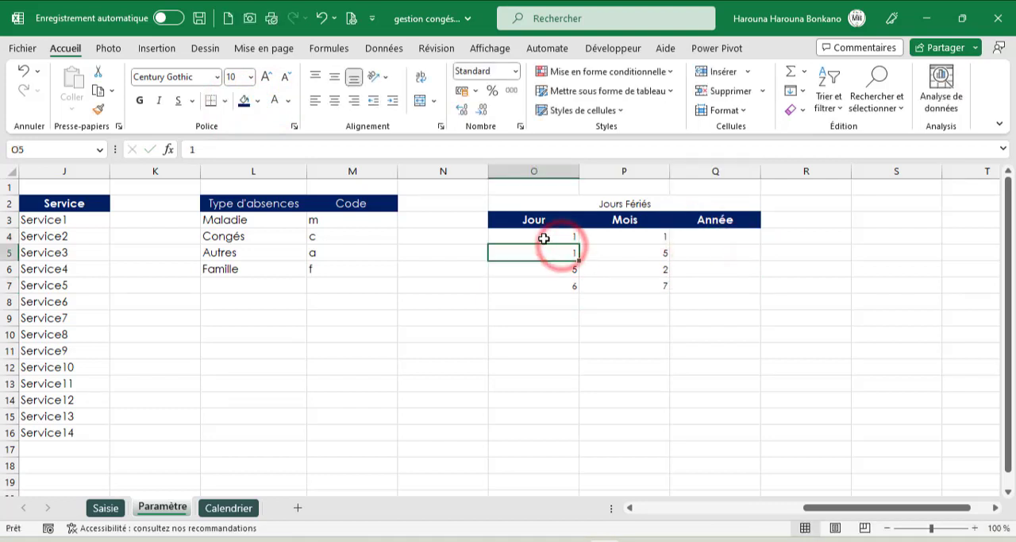
drag(560, 237, 623, 238)
drag(563, 252, 618, 268)
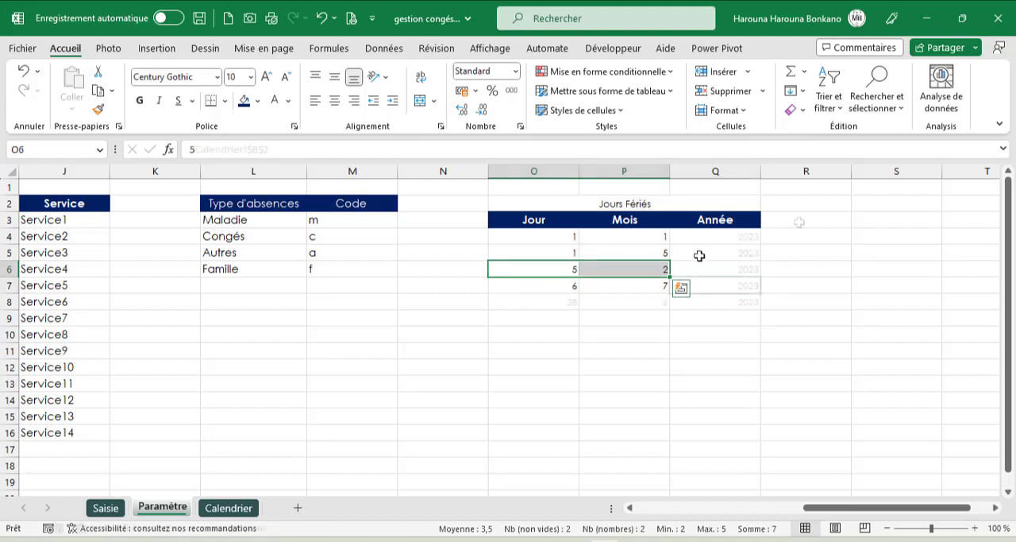
click(714, 235)
- Add the column header Date in R3 beside Année
click(799, 220)
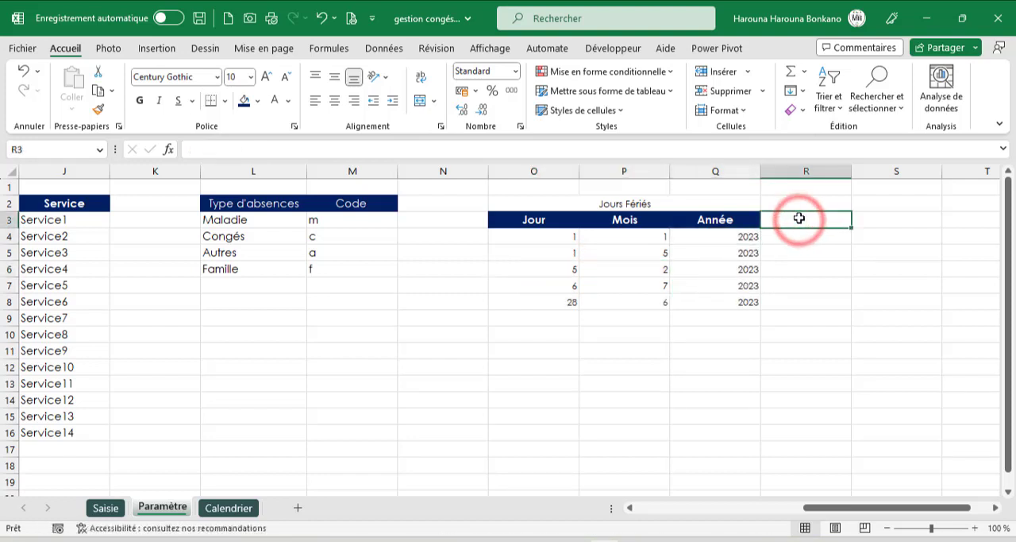
text(Date)
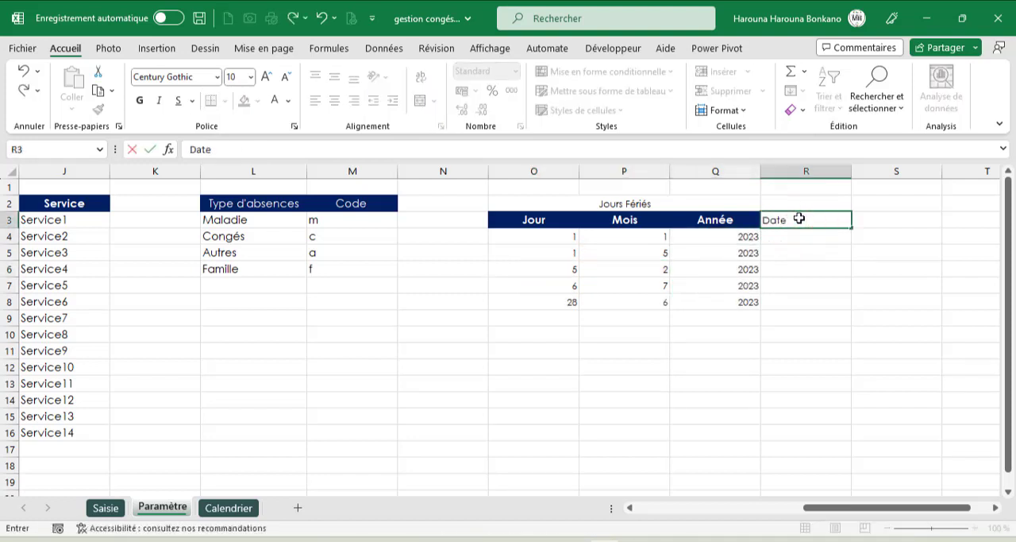
key(Return)
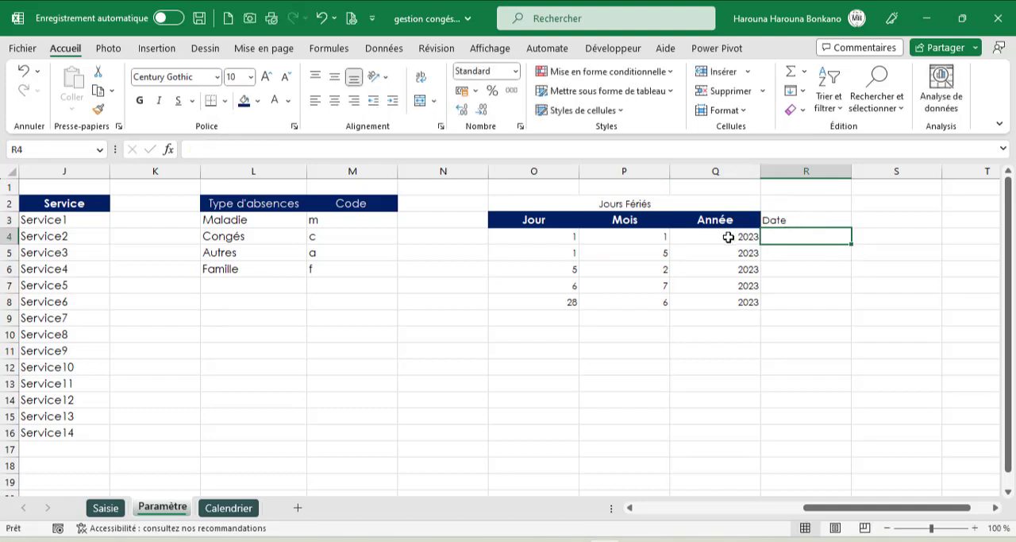
- Enter =DATE(Q4;P4;O4) in R4 and fill the formula down to R17
text(date)
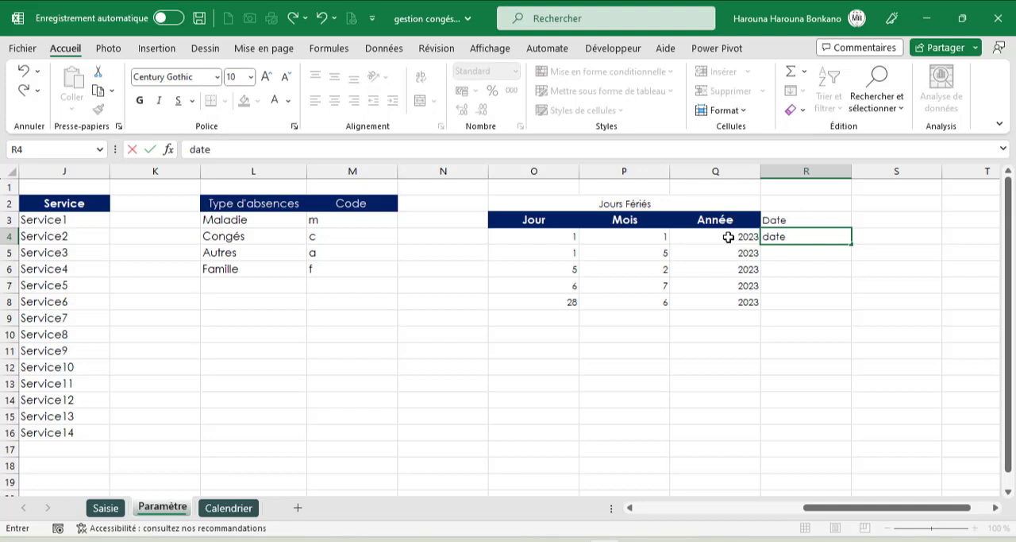
text(=date)
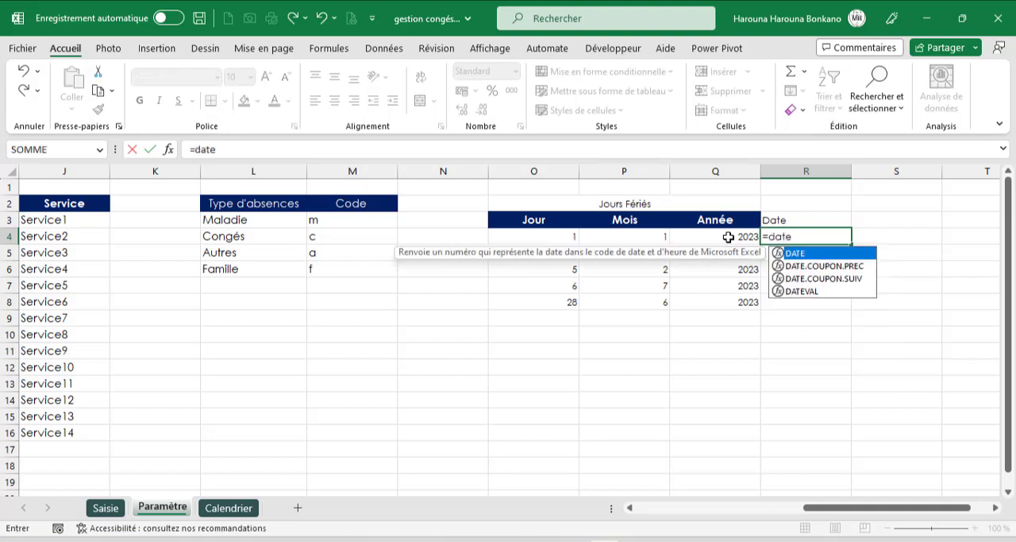
key(Tab)
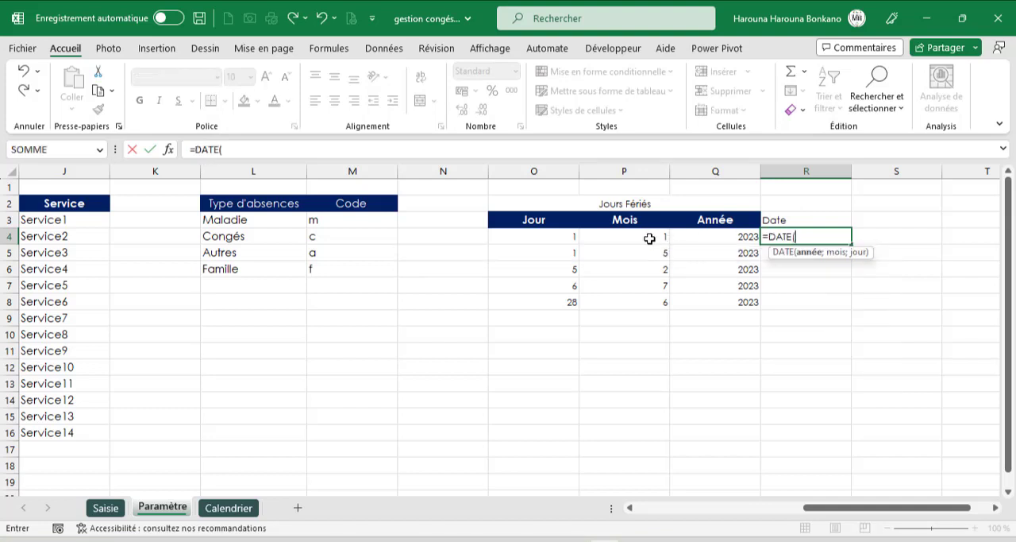
click(709, 237)
text(;)
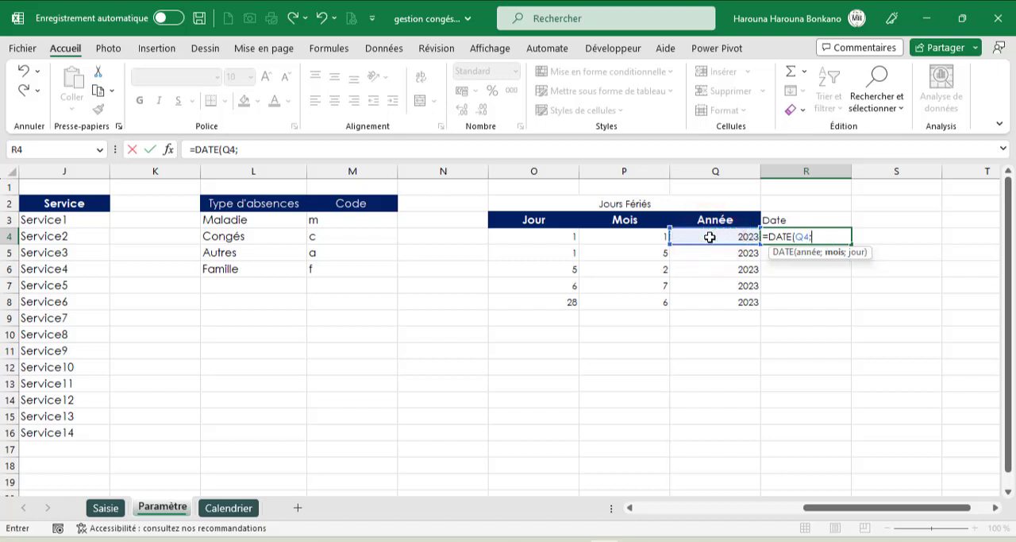
click(613, 237)
text(;)
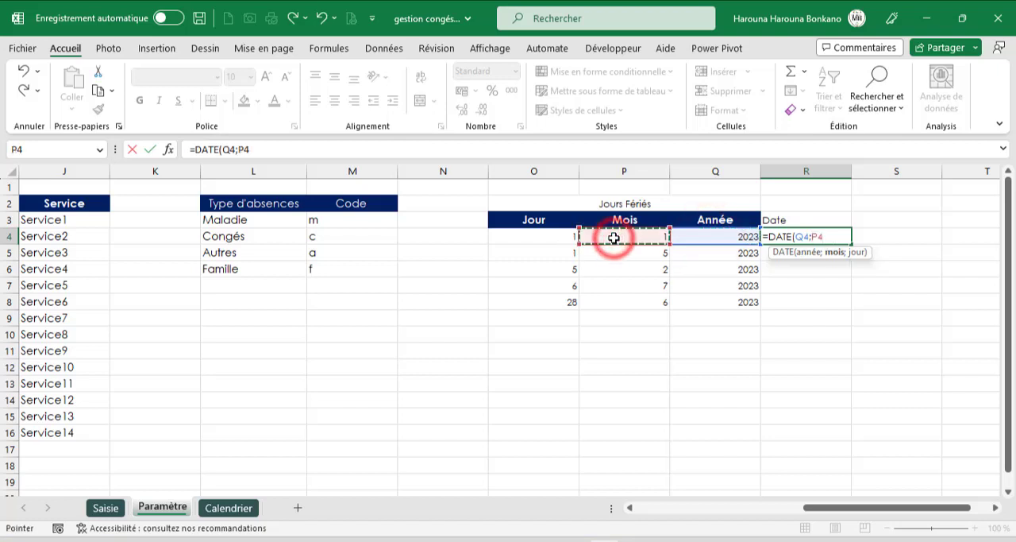
click(552, 239)
text())
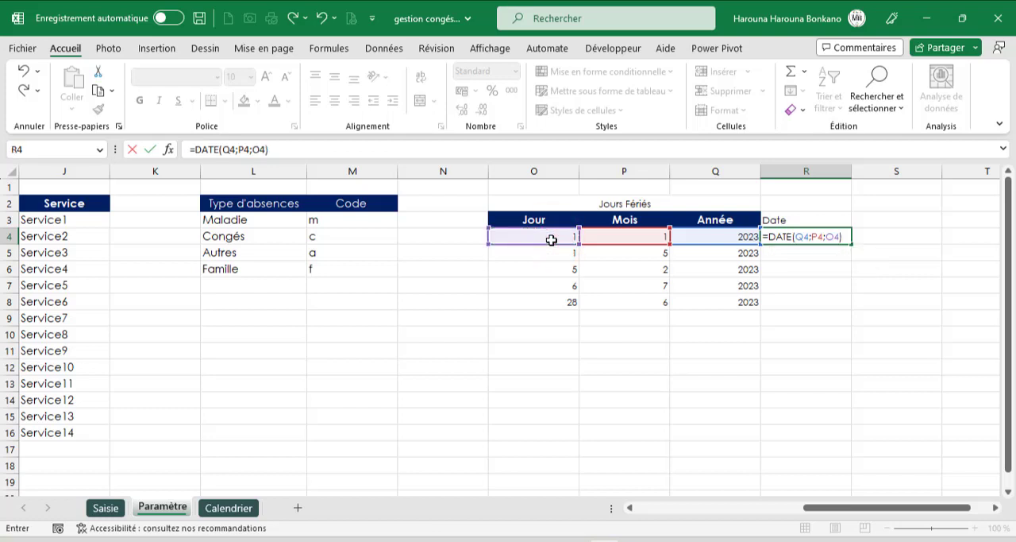
key(ctrl+Return)
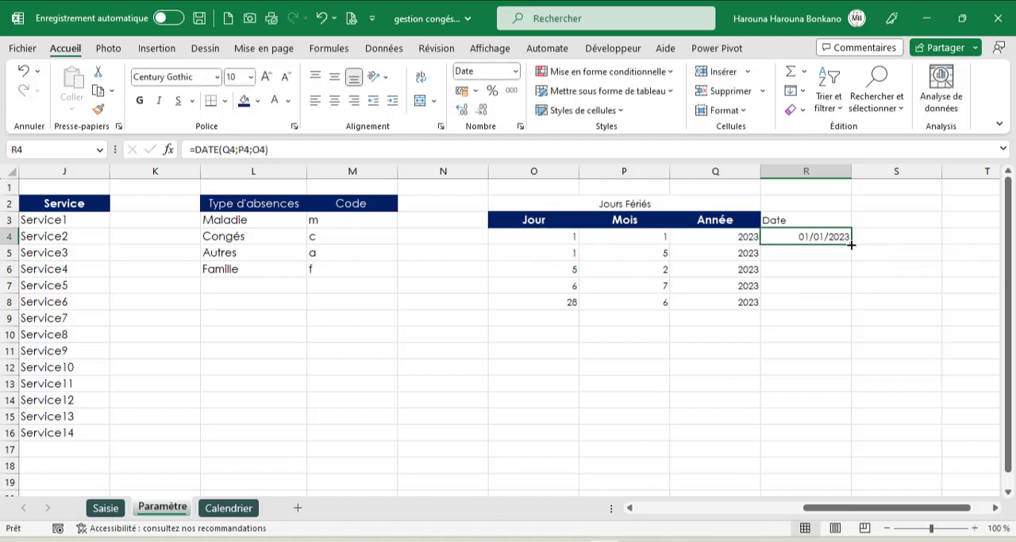
drag(851, 244, 867, 454)
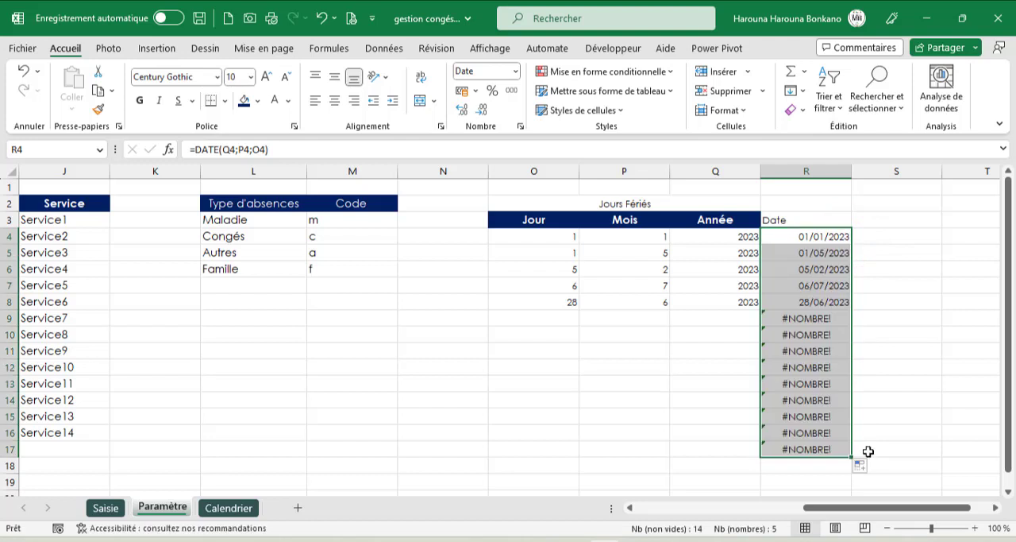
- Wrap the date formula across R4:R17 in an error check, making it =SIERREUR(DATE(Q4;P4;O4);"")
click(195, 150)
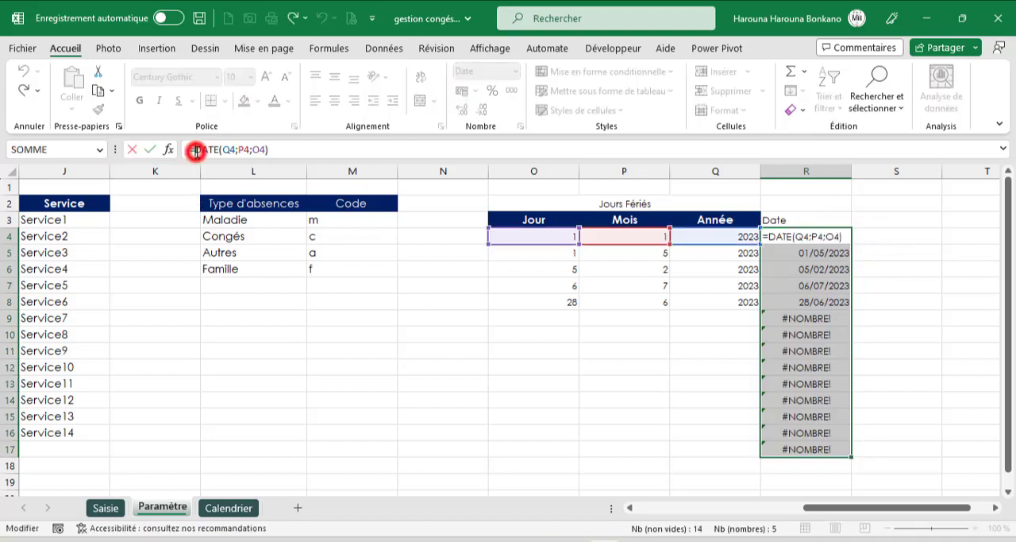
text(SI)
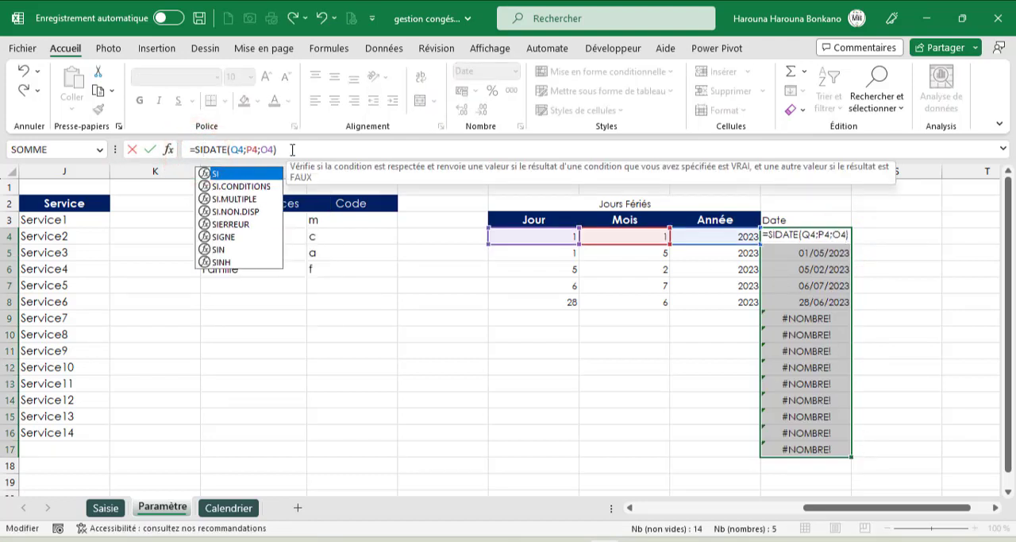
key(Down)
key(Down)
key(Down)
key(Down)
key(Tab)
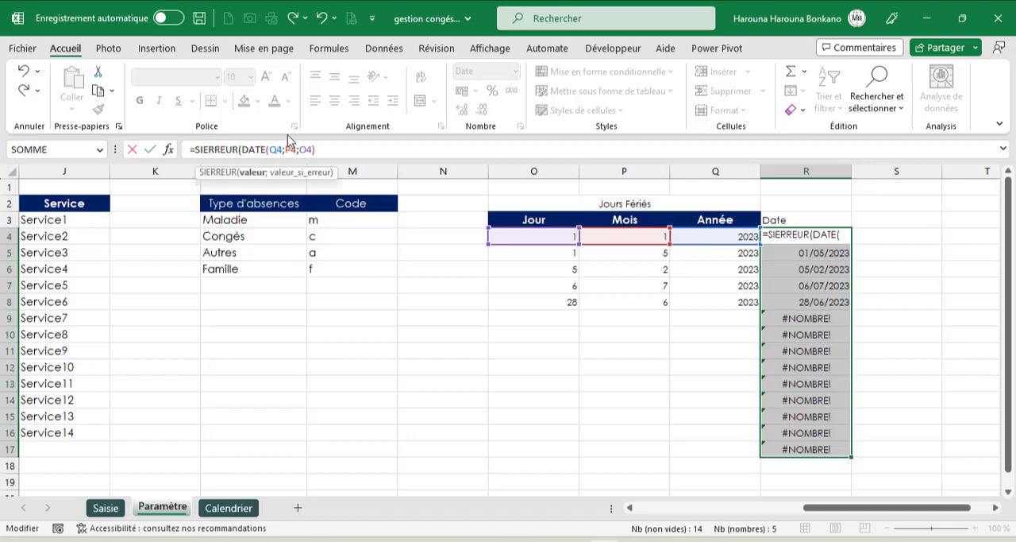
click(330, 150)
text(;)
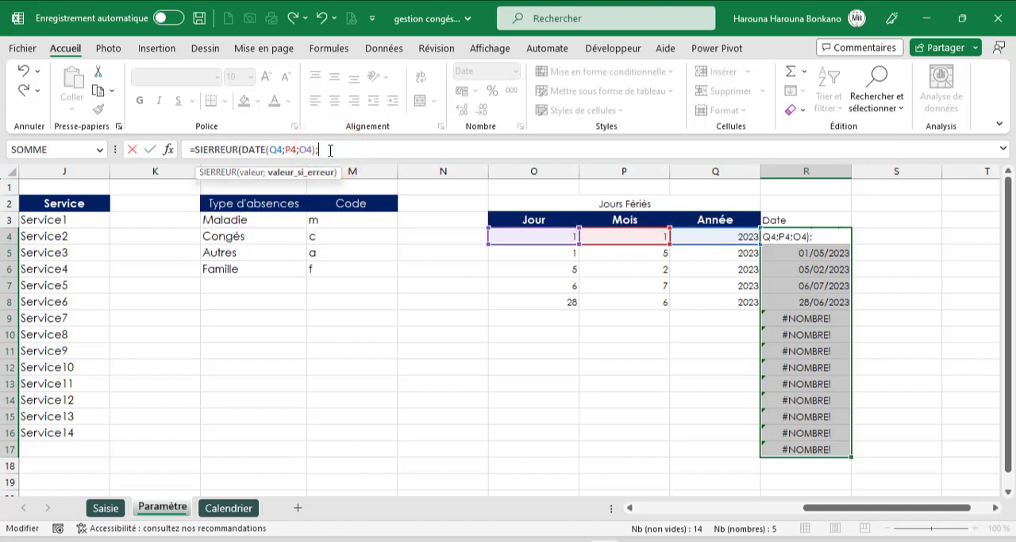
text("")
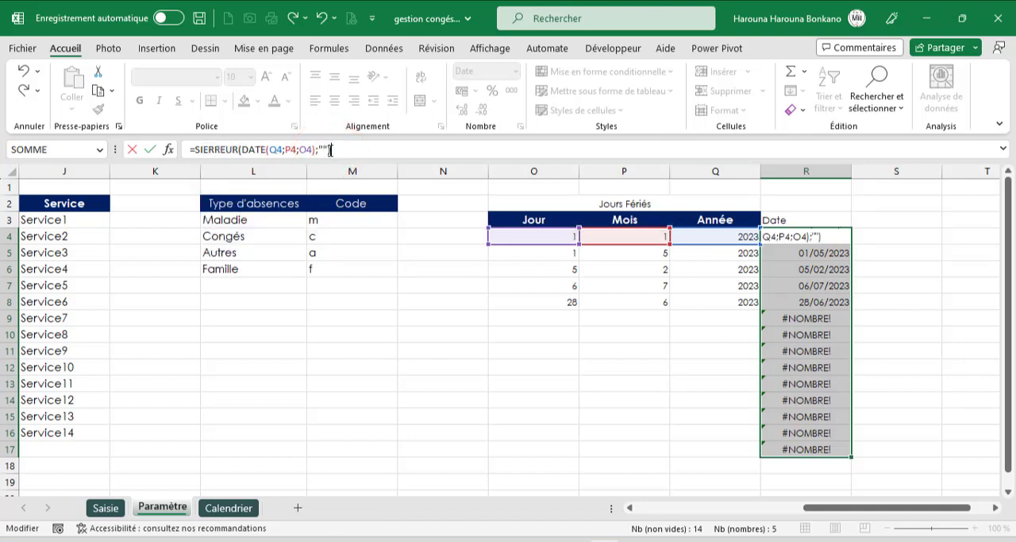
key(ctrl+Return)
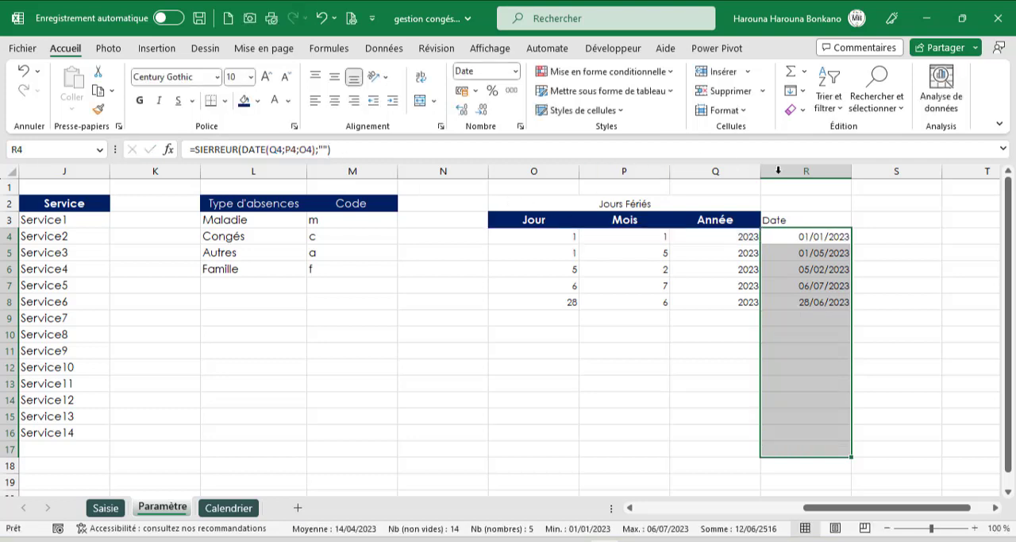
- Copy the Année header's formatting to the Date header in R3
click(715, 220)
click(96, 108)
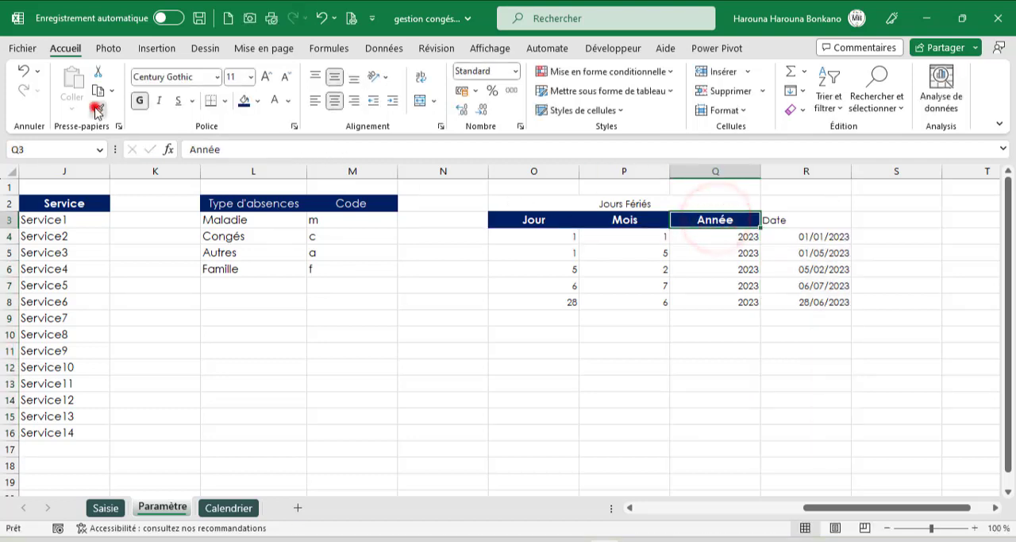
click(771, 219)
click(796, 283)
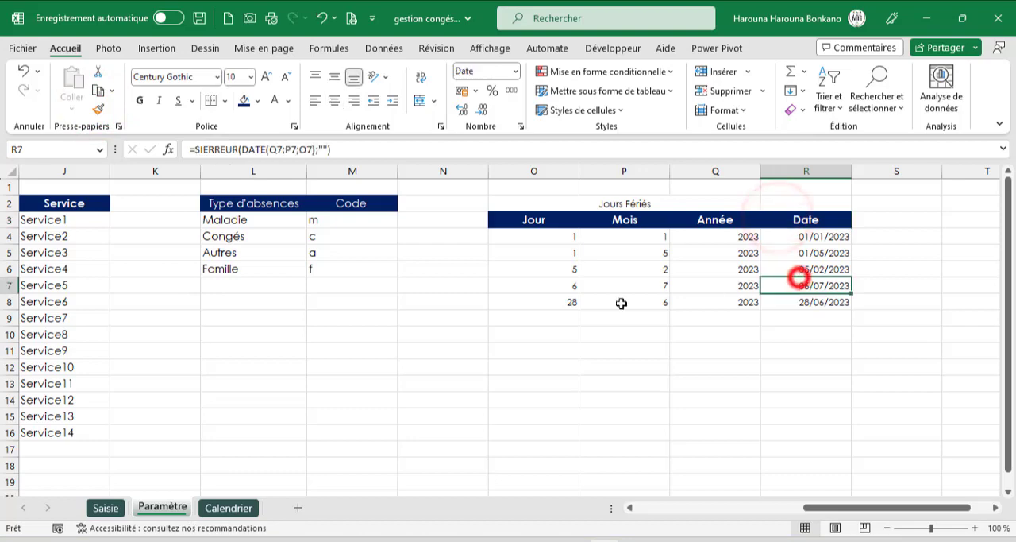
- Review the first Mat2 leave record in the Saisie sheet, including its absence type, code, start date and end date
click(210, 507)
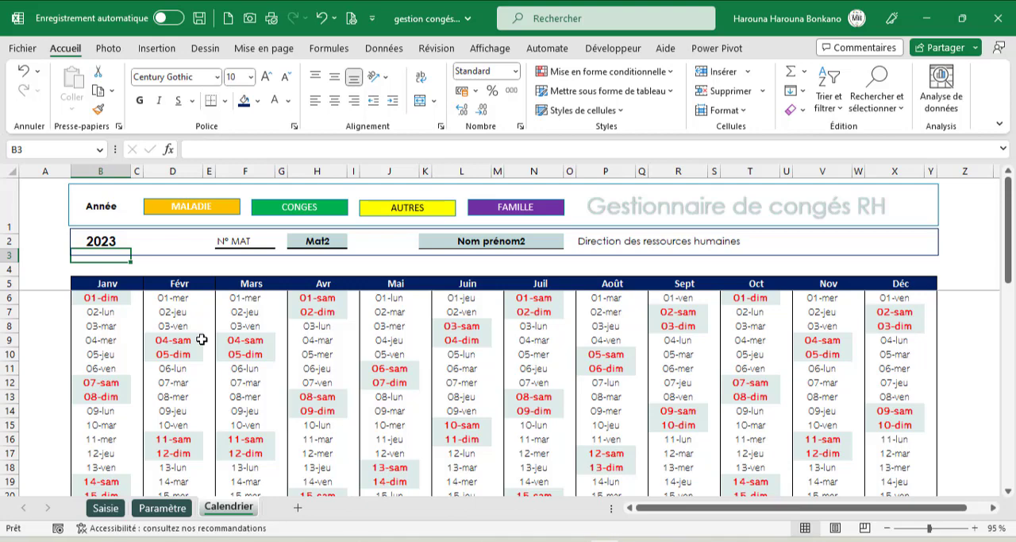
click(106, 507)
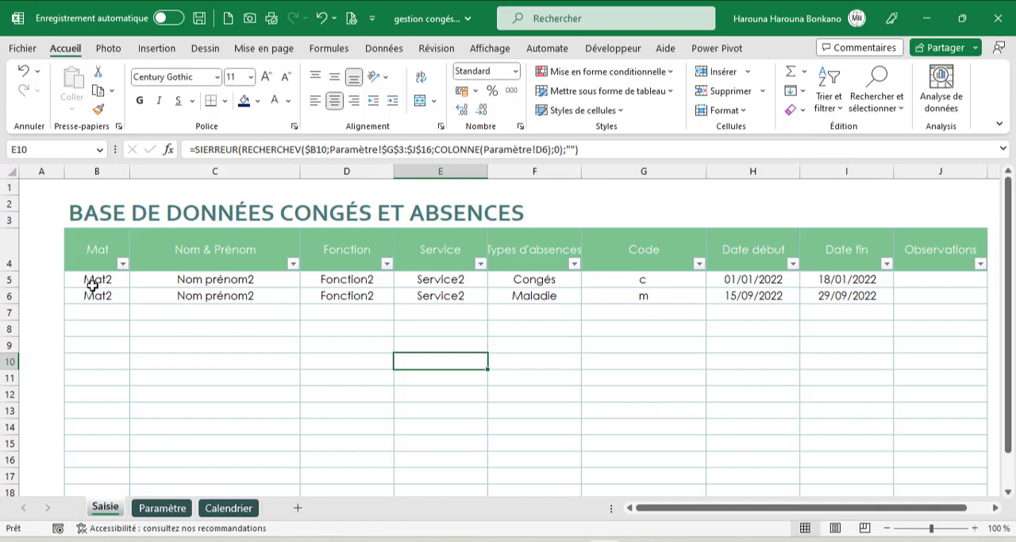
drag(93, 279, 752, 283)
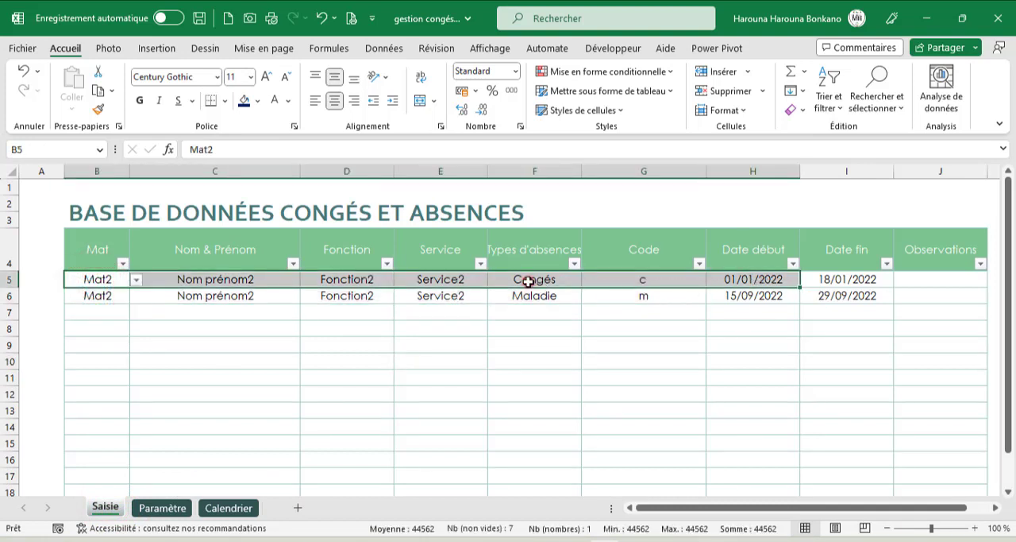
drag(524, 283, 661, 281)
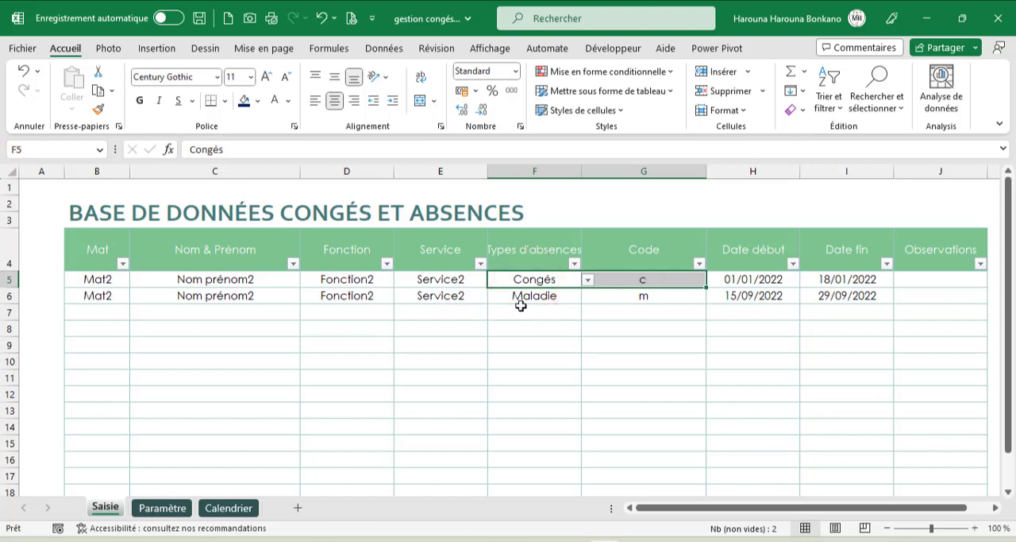
click(837, 279)
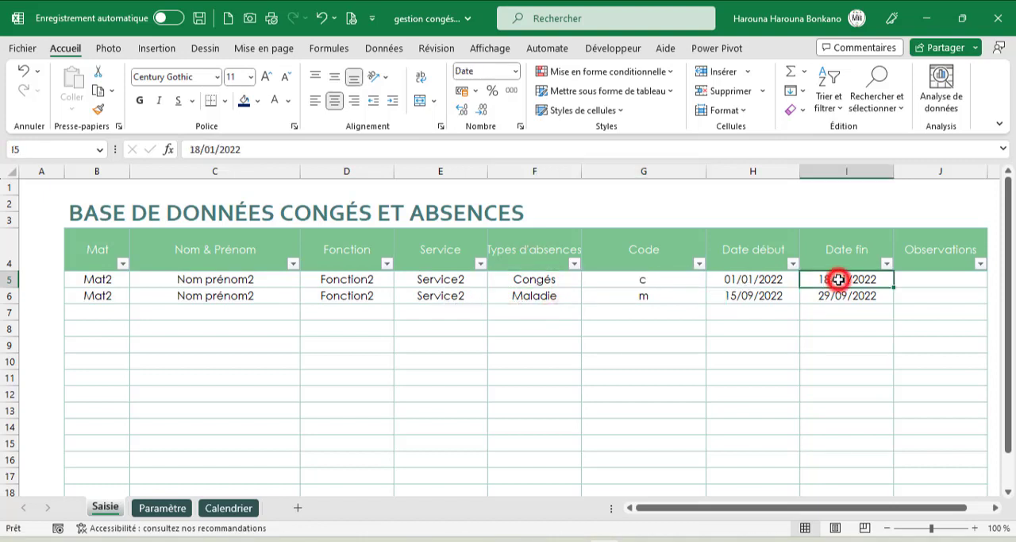
- Copy the Congés code from Saisie G5 and paste it as a value into C6 of the Calendrier sheet
click(635, 284)
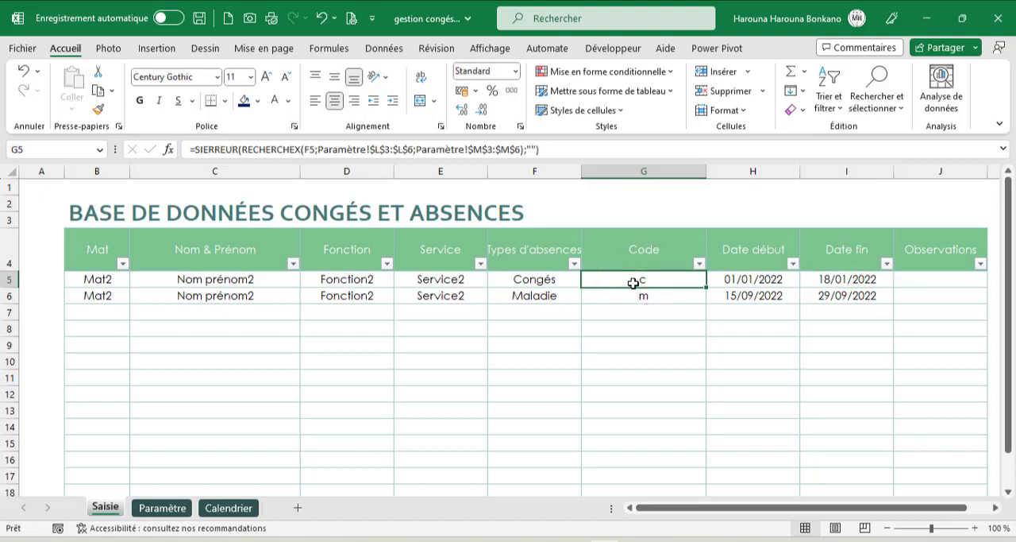
key(ctrl+c)
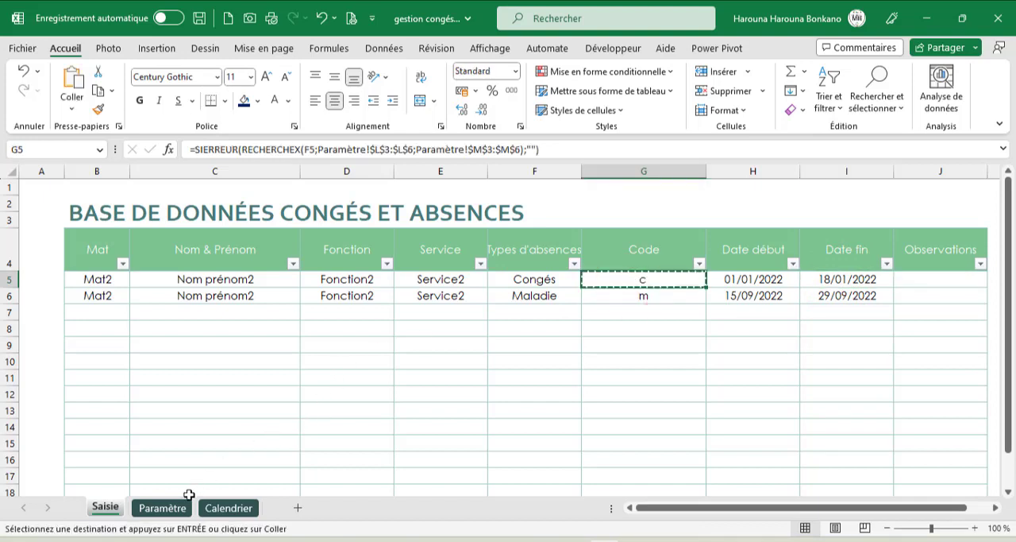
click(224, 509)
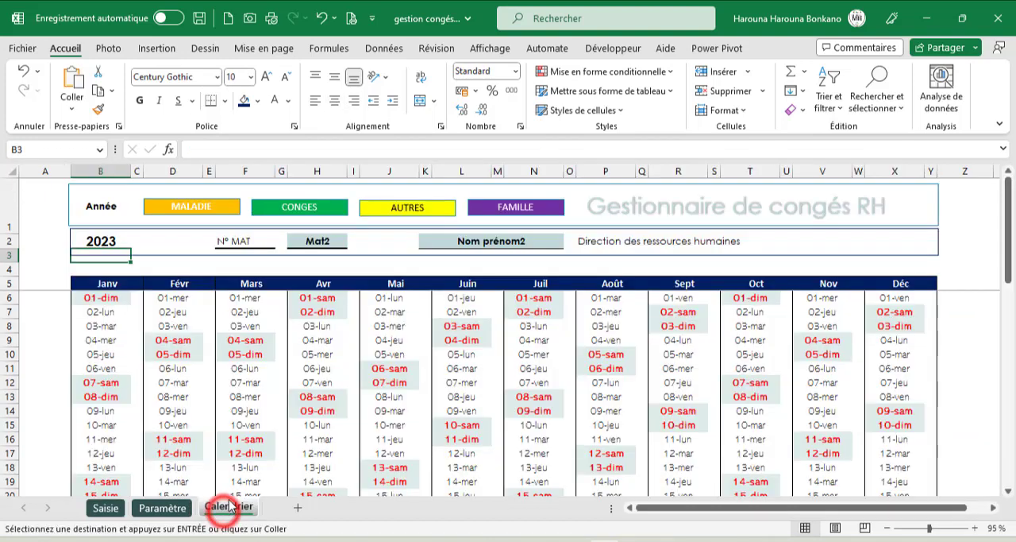
click(137, 297)
right_click(137, 297)
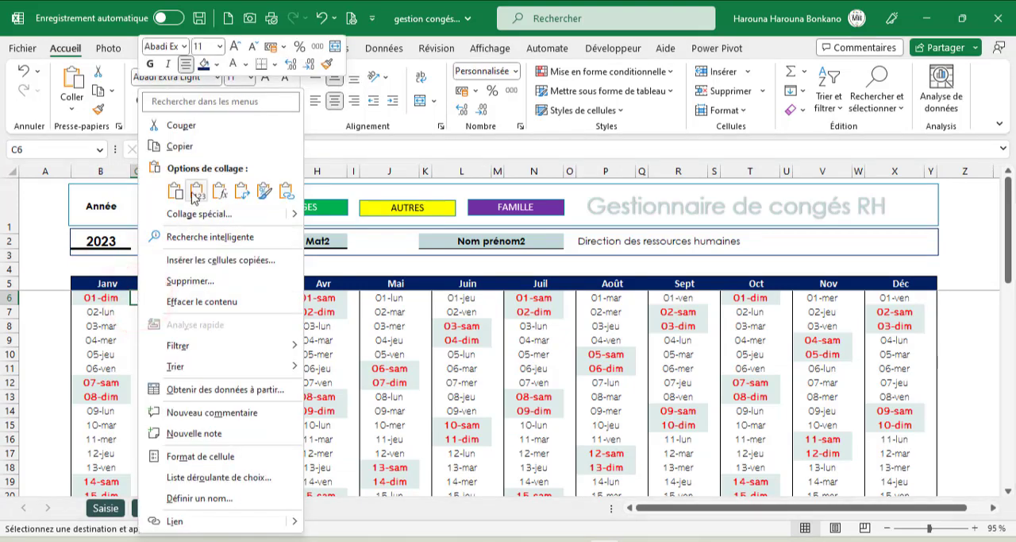
click(191, 190)
text(c)
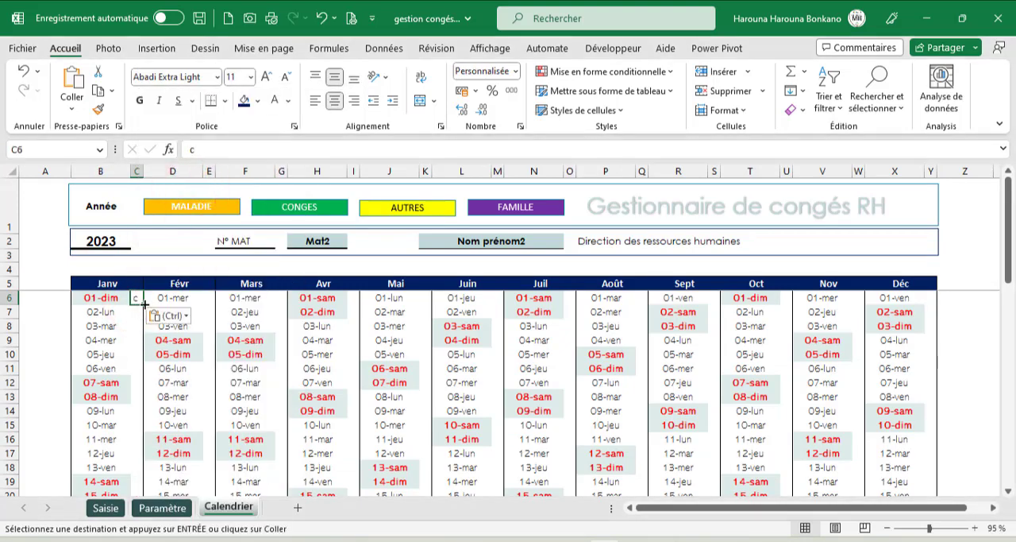
- Fill the code c down from C6 to C23 in Calendrier, through 18 January, matching the leave period in Saisie
drag(145, 304, 150, 474)
click(222, 276)
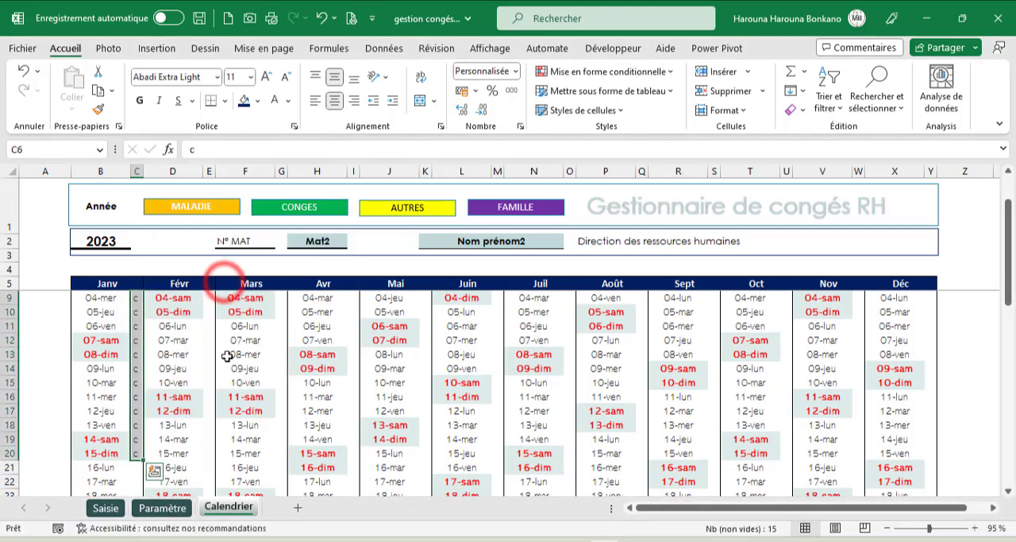
click(119, 508)
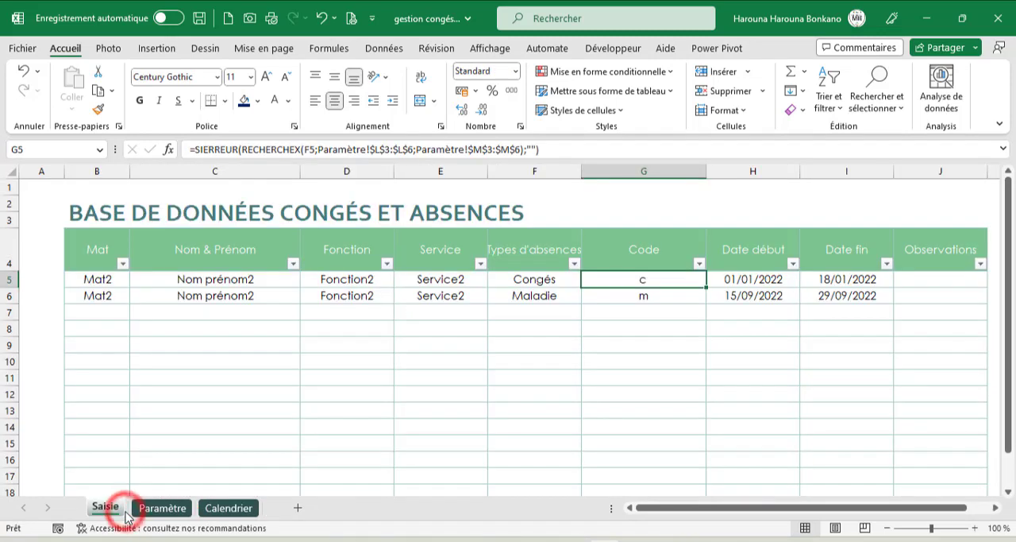
click(223, 508)
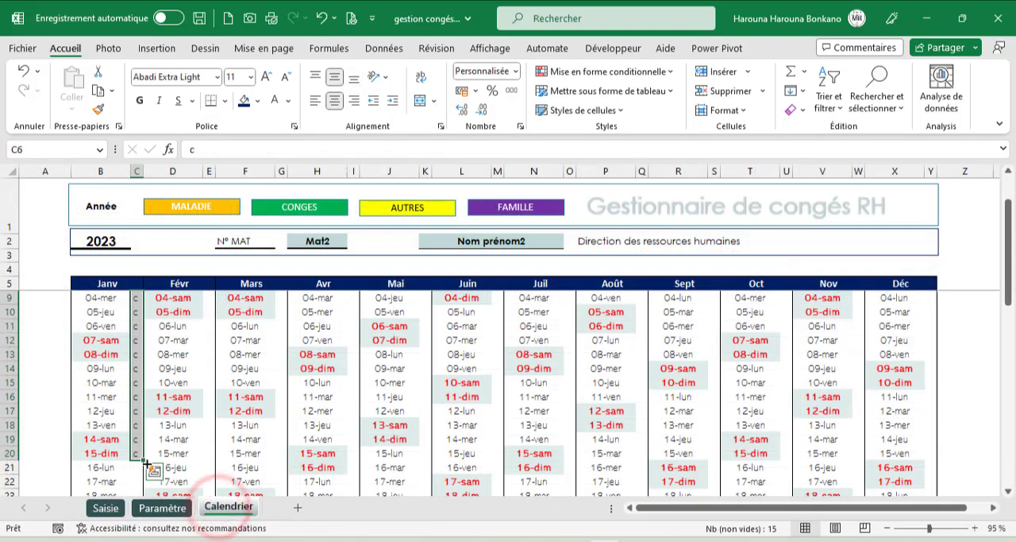
drag(144, 462, 144, 494)
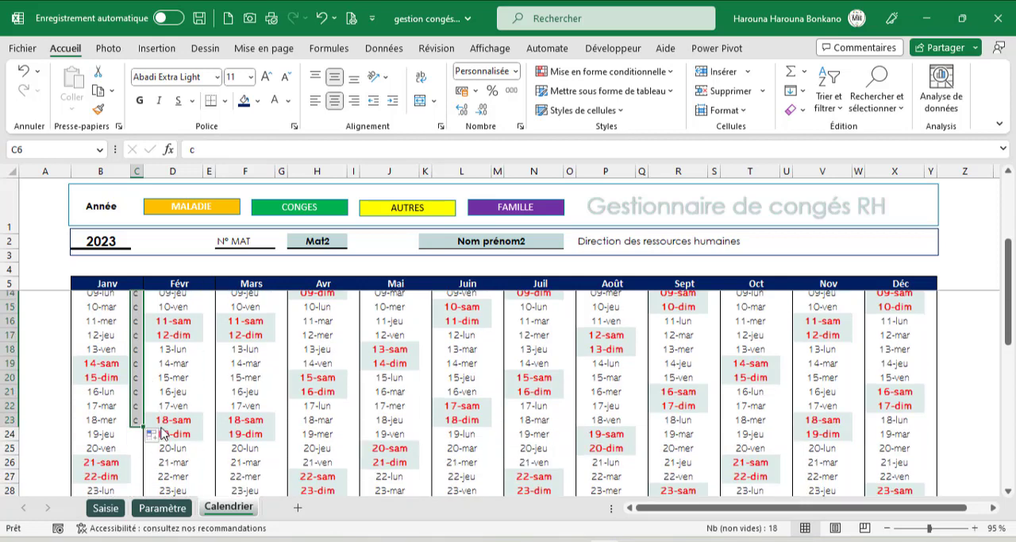
- Review the manually filled c codes beside the January dates and clear them from C6:C23
scroll(169, 435, up, 1)
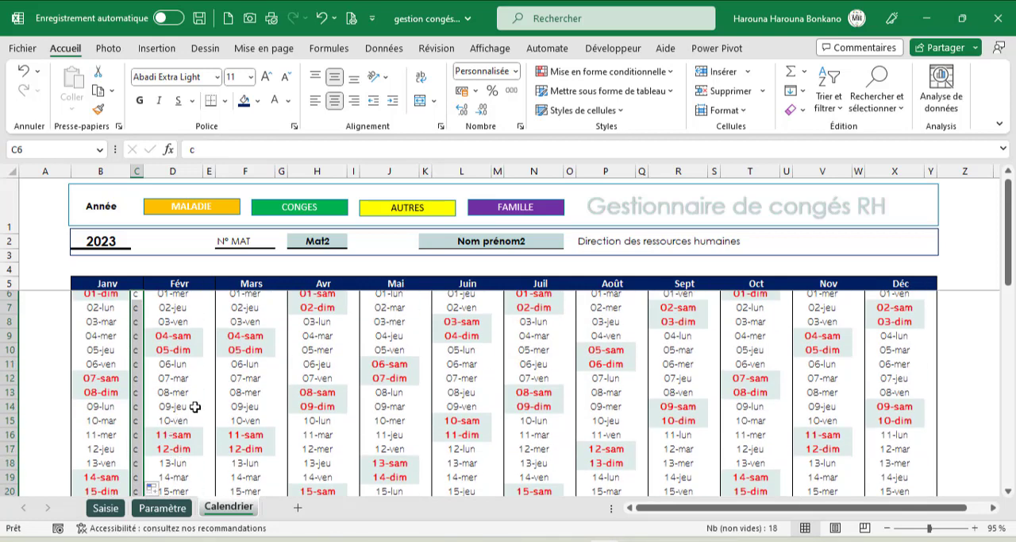
scroll(194, 406, down, 2)
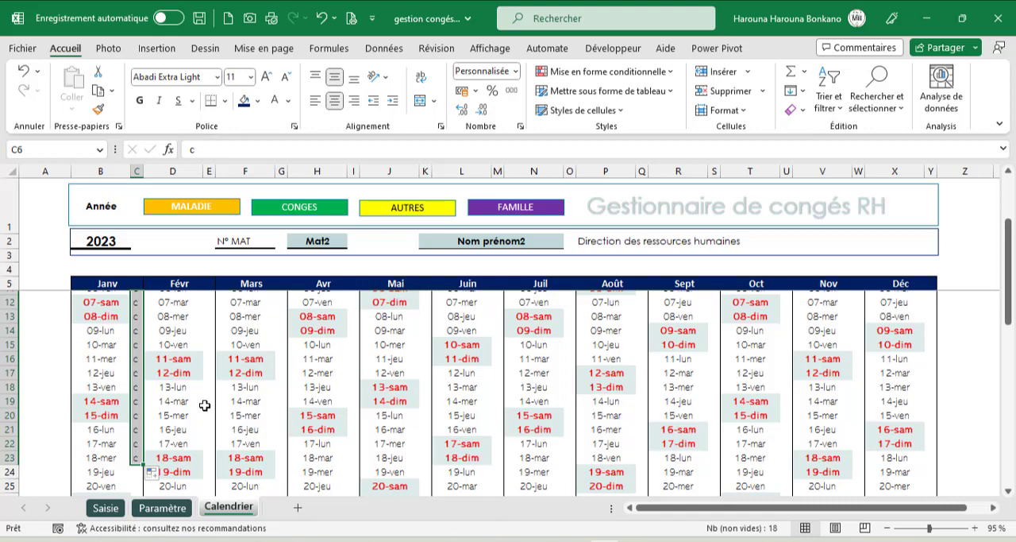
scroll(204, 405, up, 2)
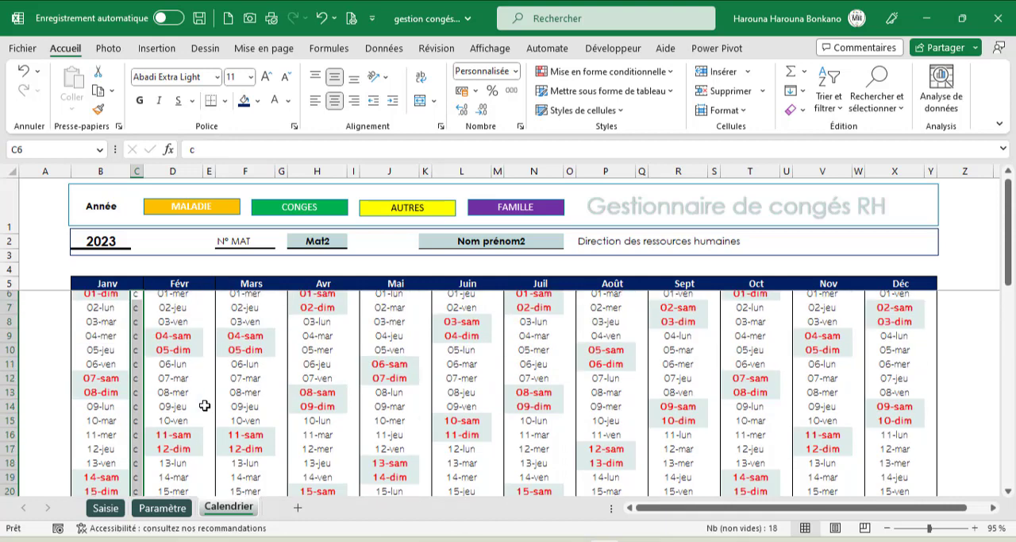
key(Delete)
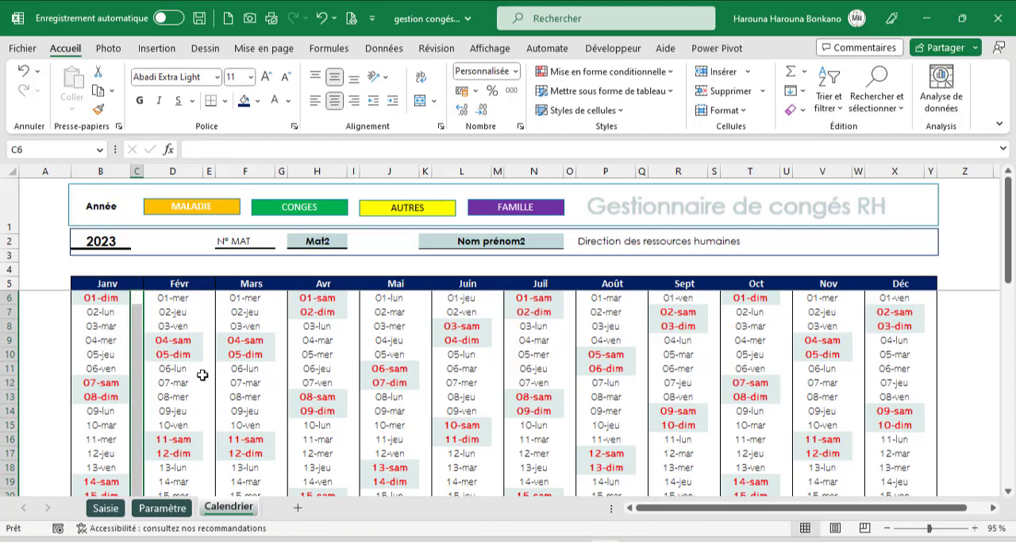
- Start an INDEX formula in Calendrier C6 using the absolute code range Saisie!$G$5:$G$18 as its array
click(138, 298)
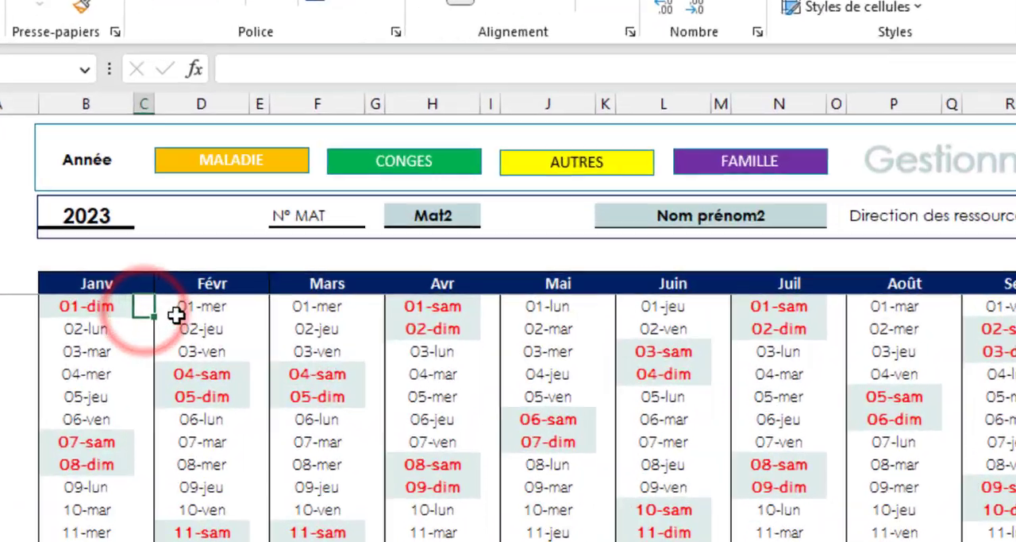
text(=)
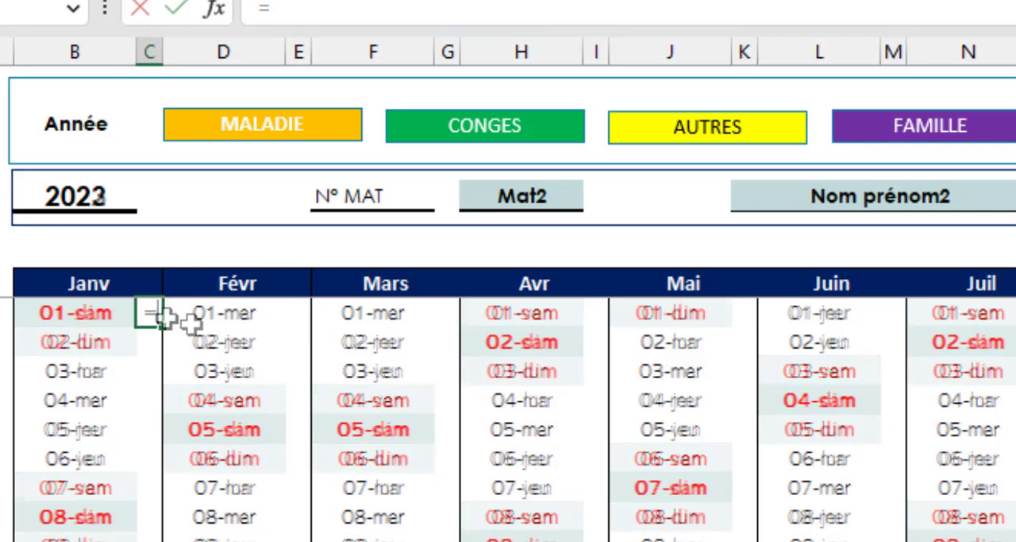
text(=inde)
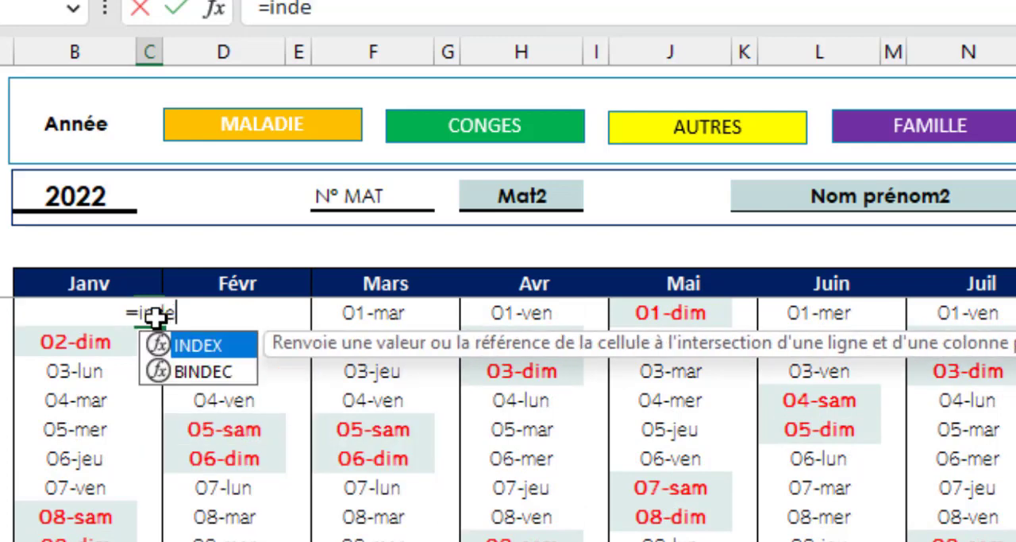
key(Tab)
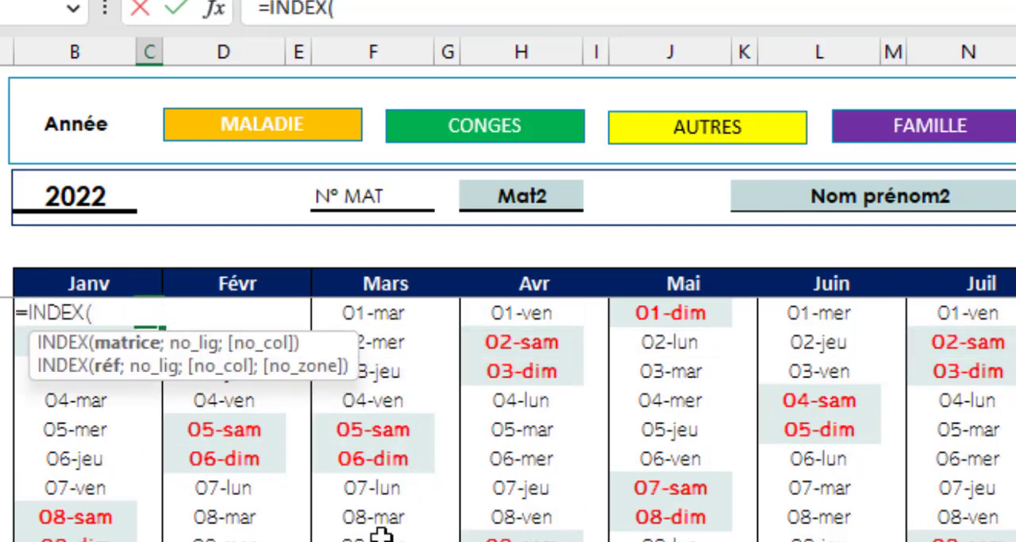
key(ctrl+Page_Up)
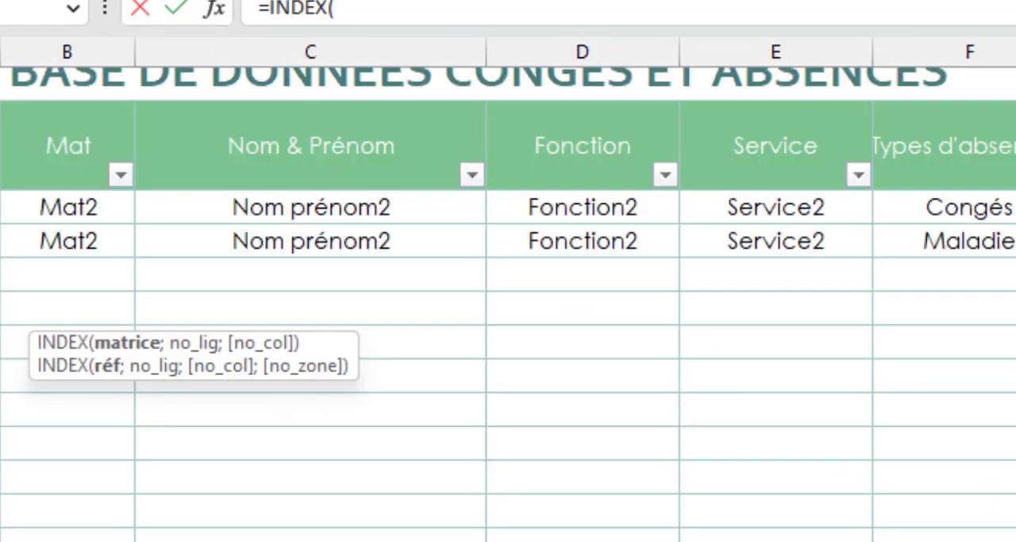
drag(142, 82, 142, 518)
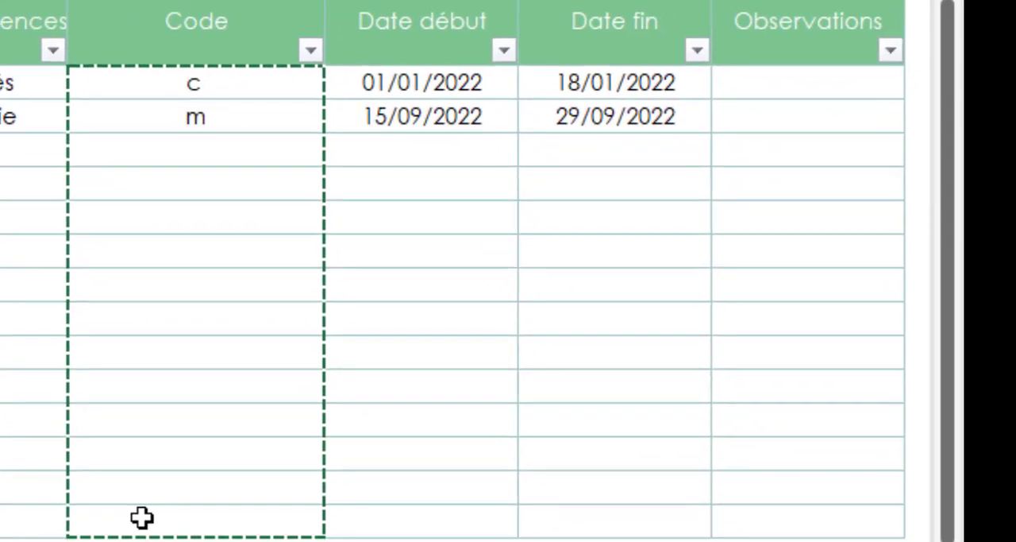
key(F4)
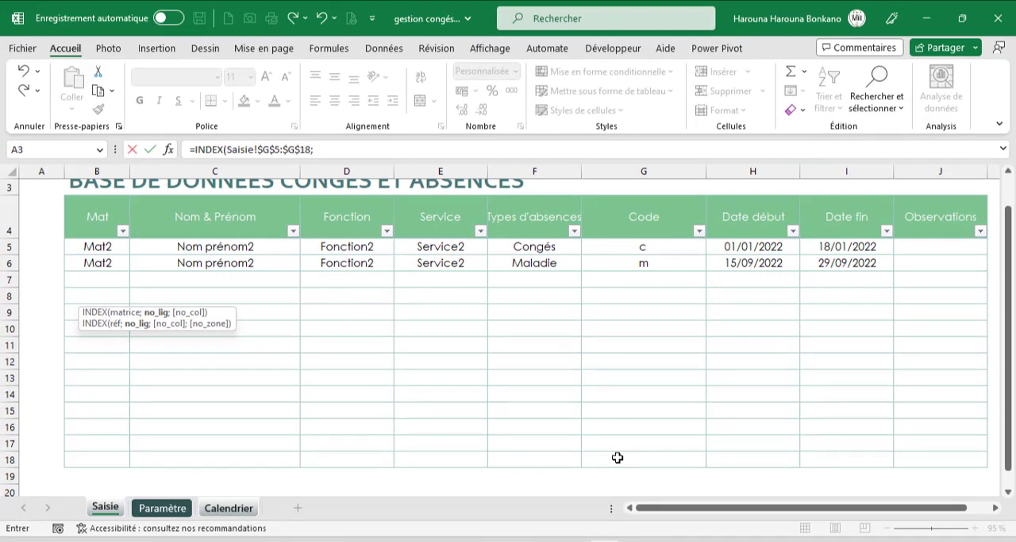
- Nest an EQUIV function as the INDEX row argument, with lookup value 1 and an opening parenthesis for array conditions
text(equi)
key(Tab)
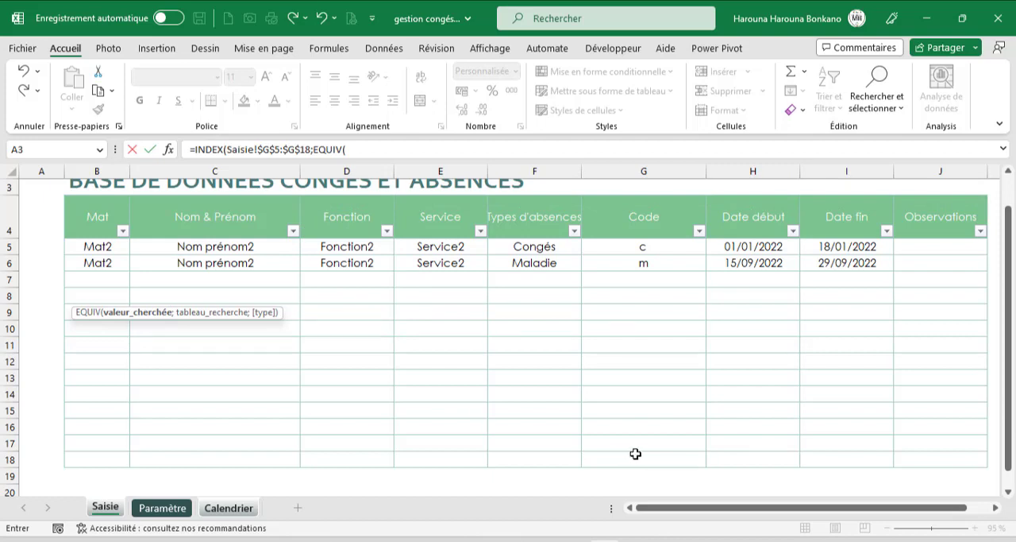
text(1;)
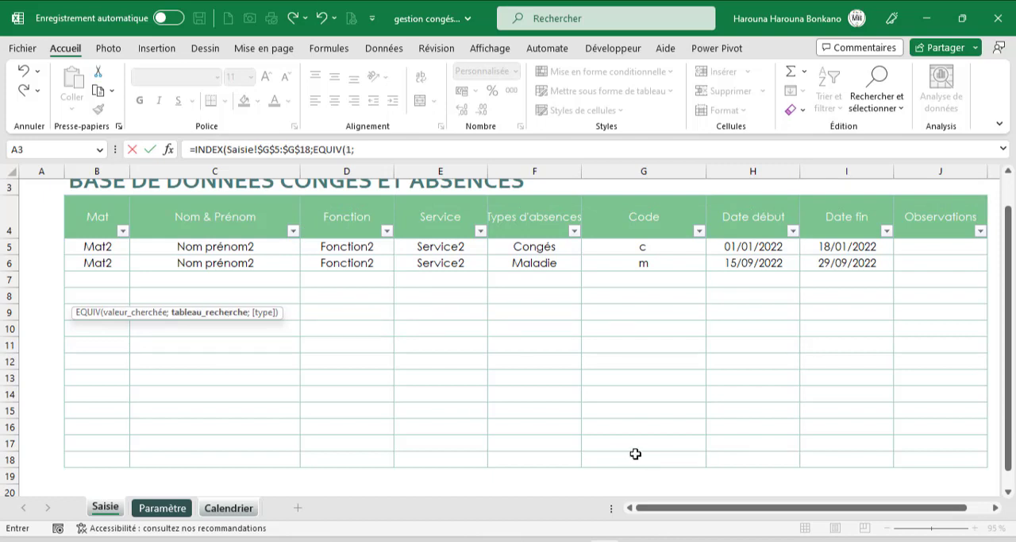
text(()
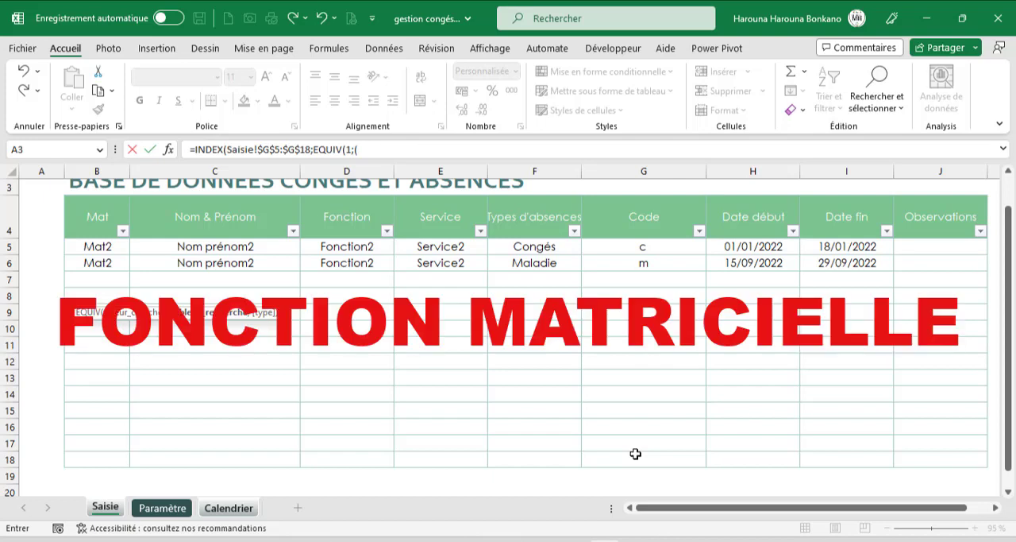
- Add the start-date condition (Calendrier!B6>=Saisie!$H$5:$H$18) to the EQUIV lookup array
click(229, 507)
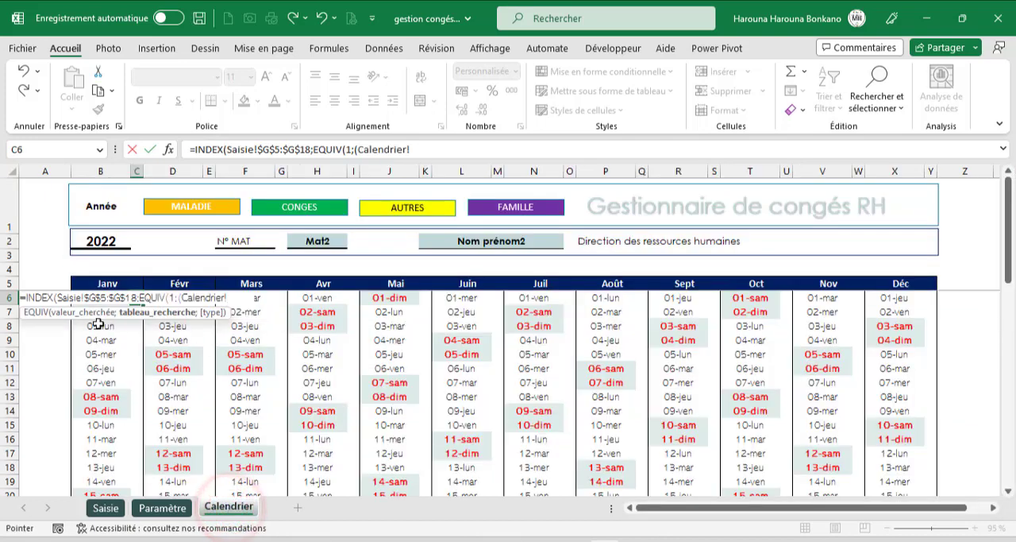
click(98, 324)
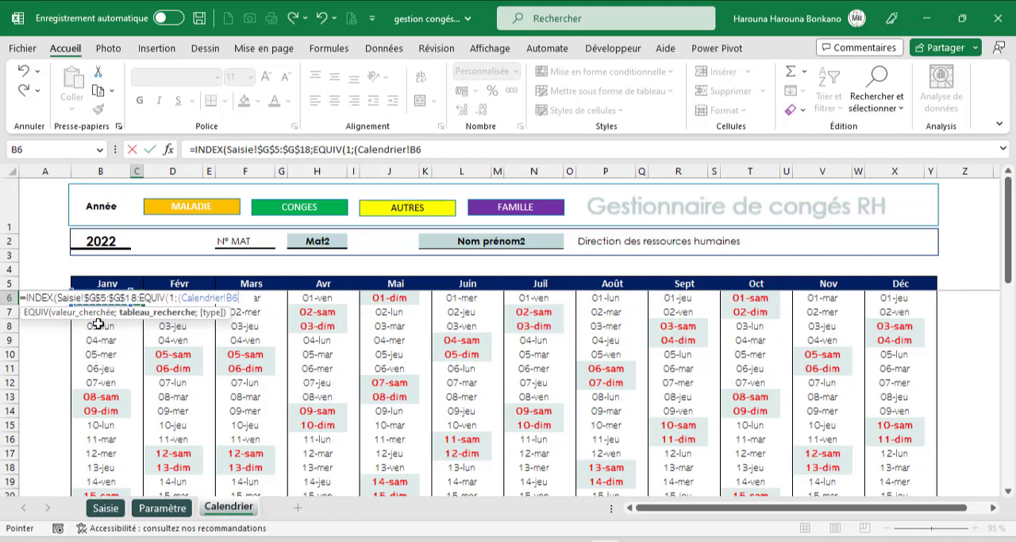
text(>=)
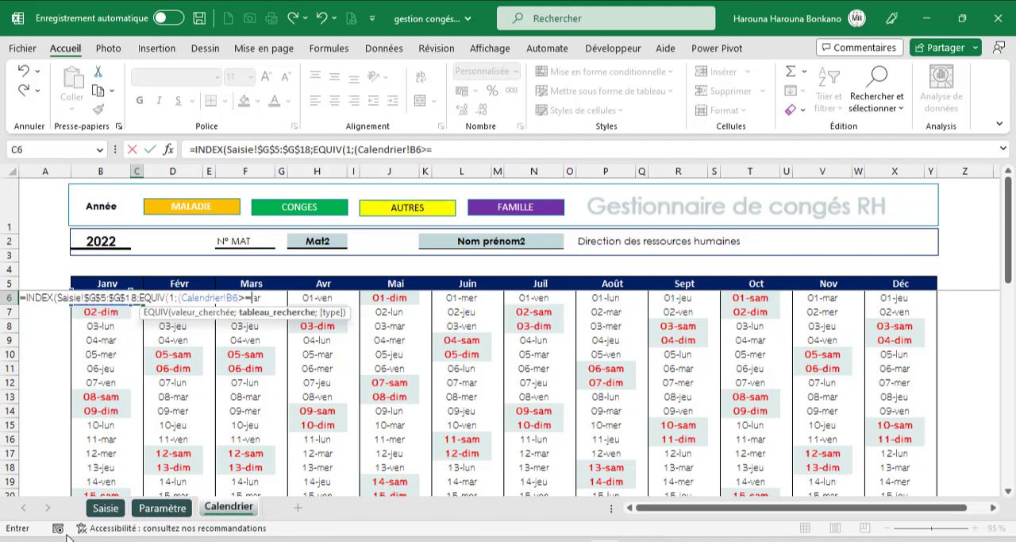
click(106, 508)
drag(729, 246, 742, 454)
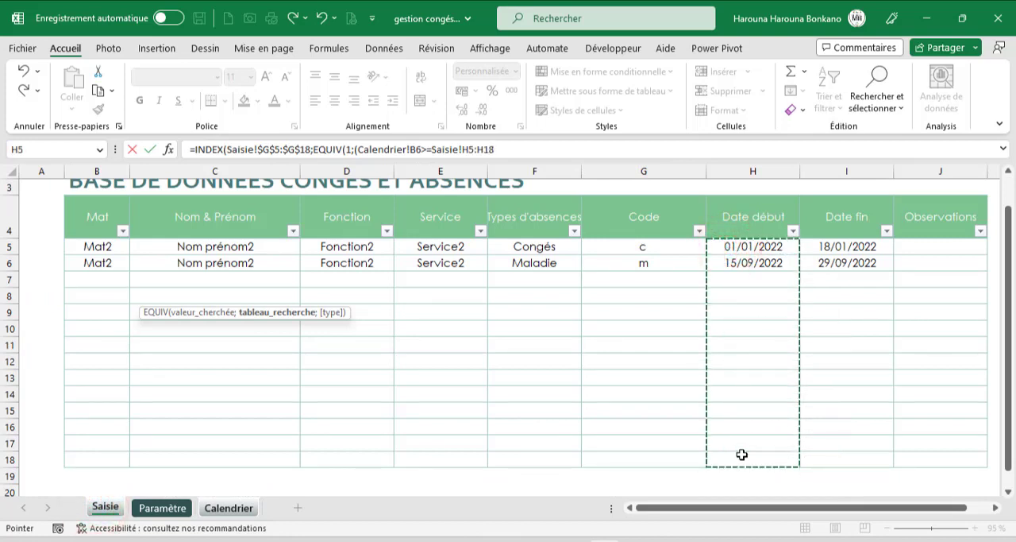
key(F4)
text()*()
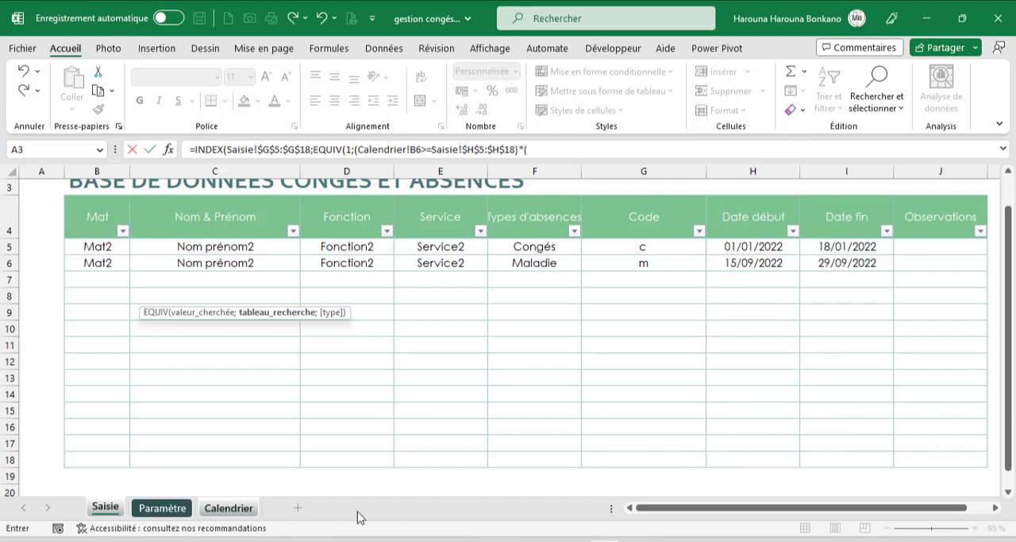
- Multiply by the end-date condition (Calendrier!B6<=Saisie!$I$5:$I$18) in the EQUIV lookup array
click(214, 509)
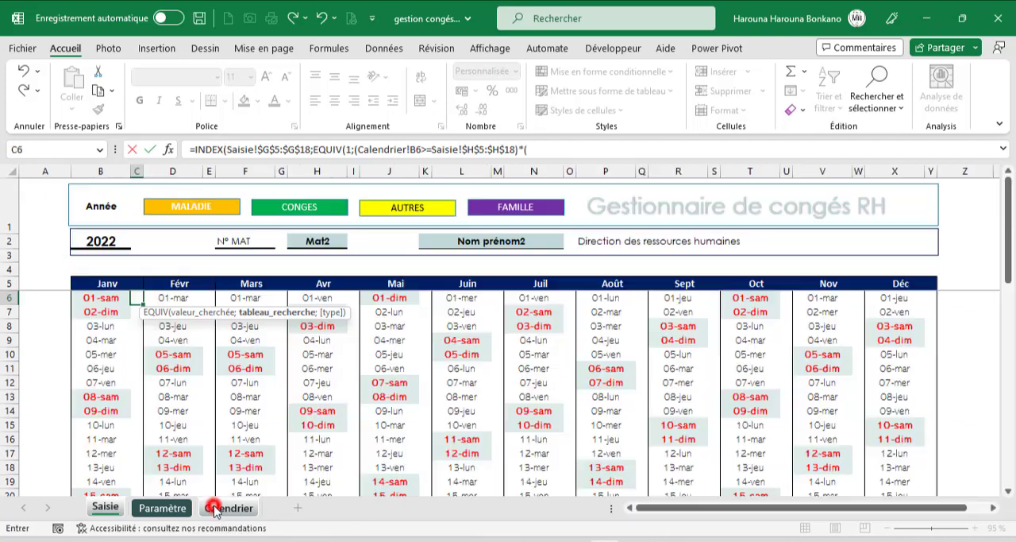
click(94, 296)
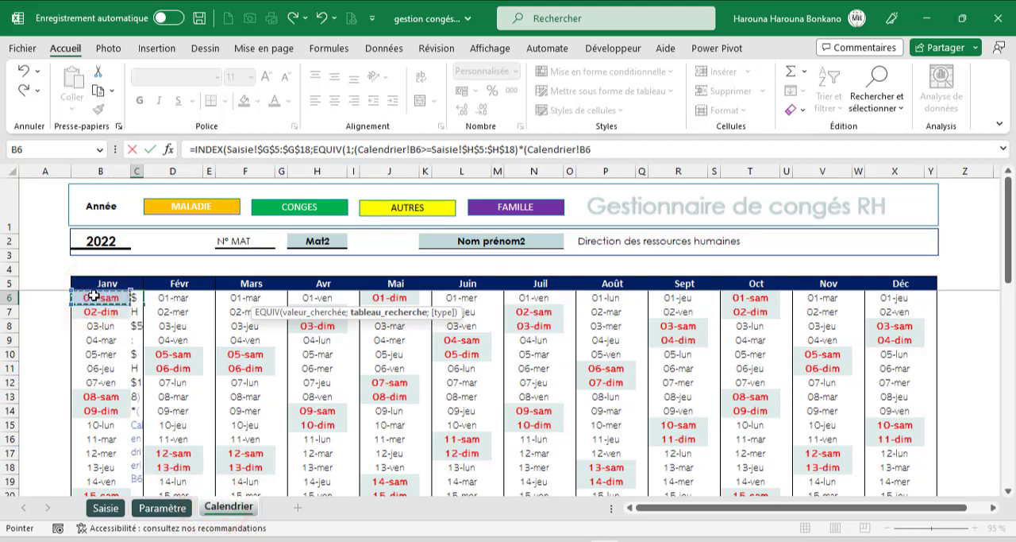
text(<)
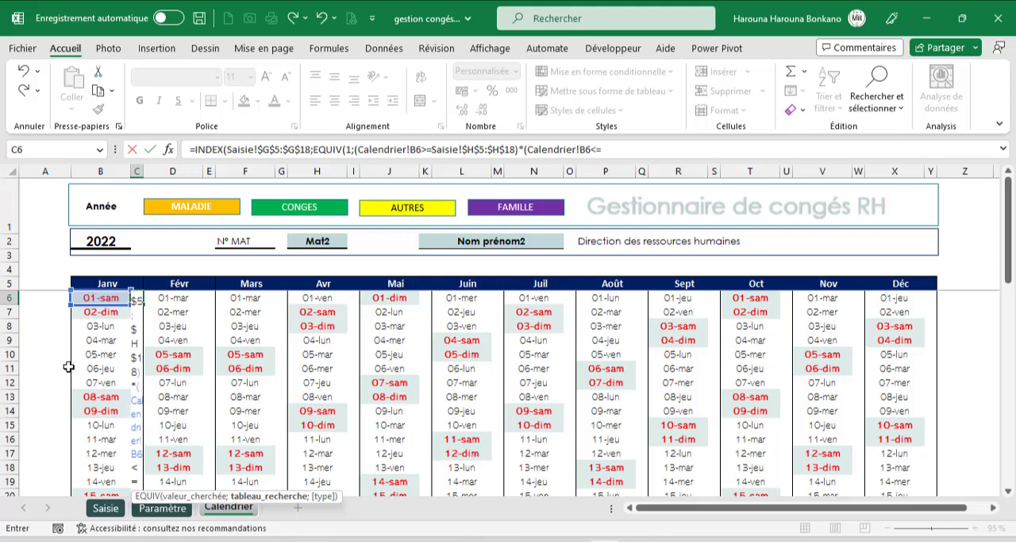
text(=)
click(118, 511)
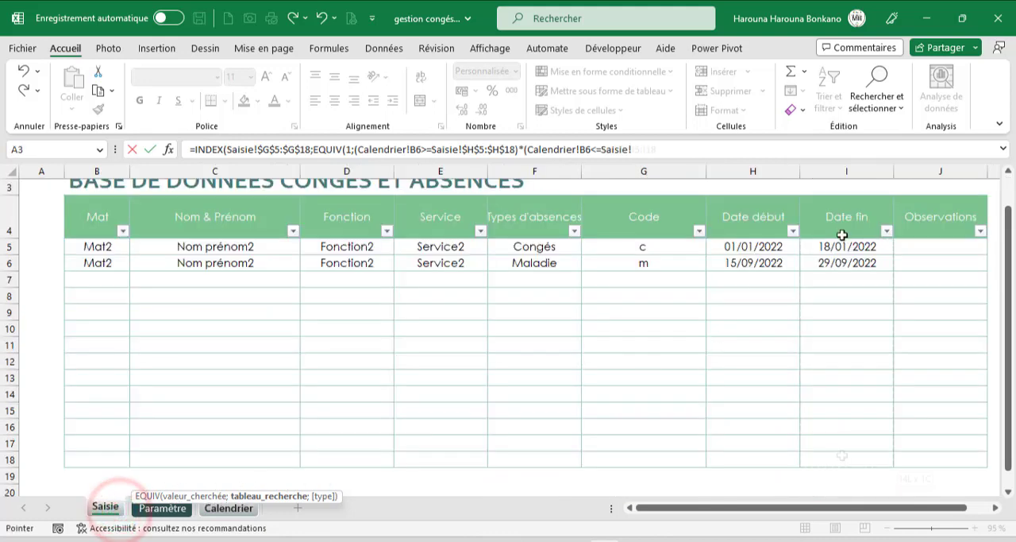
drag(847, 246, 843, 455)
key(F4)
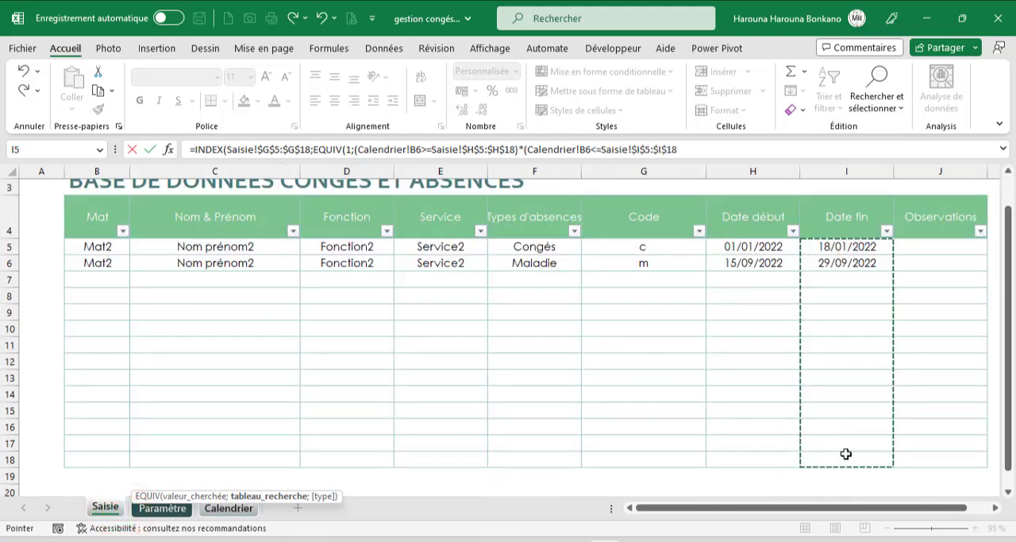
text()*()
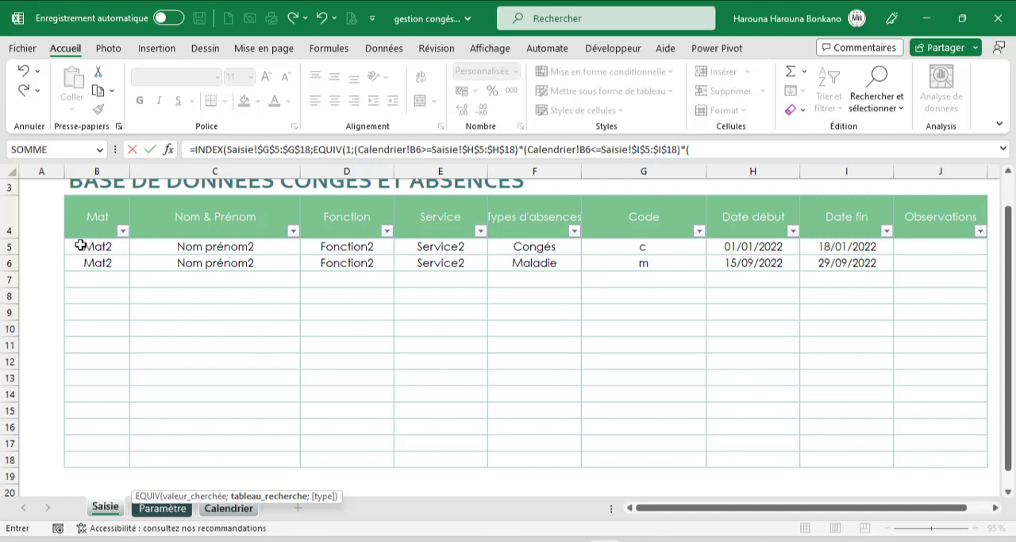
- Multiply by an employee-number condition comparing Saisie!$B$5:$B$18 with Calendrier!$H$2 in the EQUIV lookup array
drag(80, 245, 80, 461)
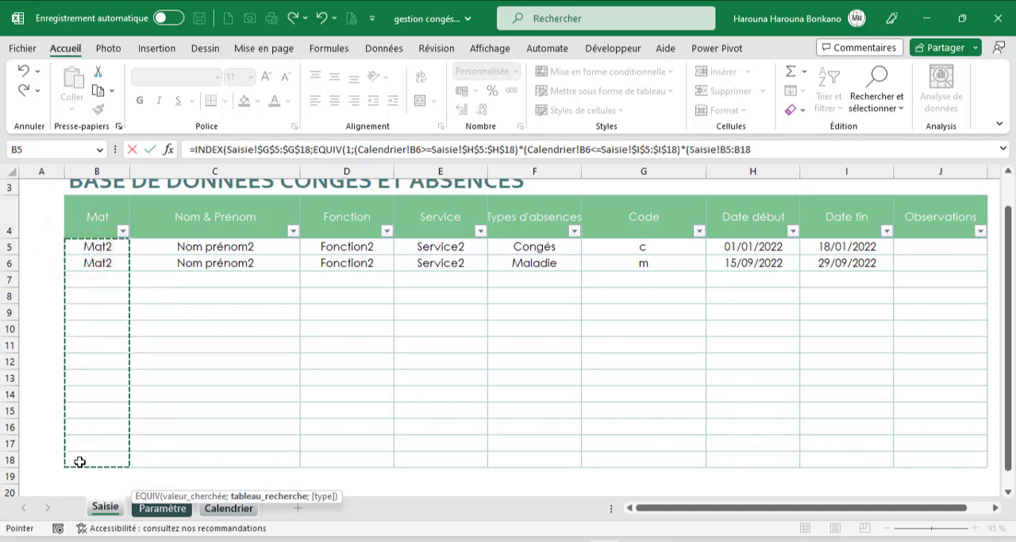
key(F4)
text(=)
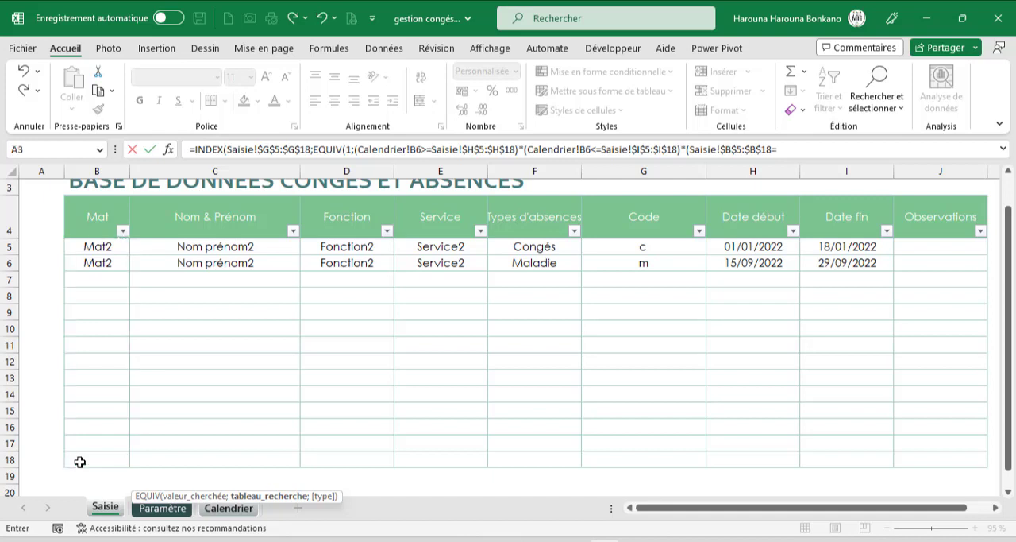
click(215, 510)
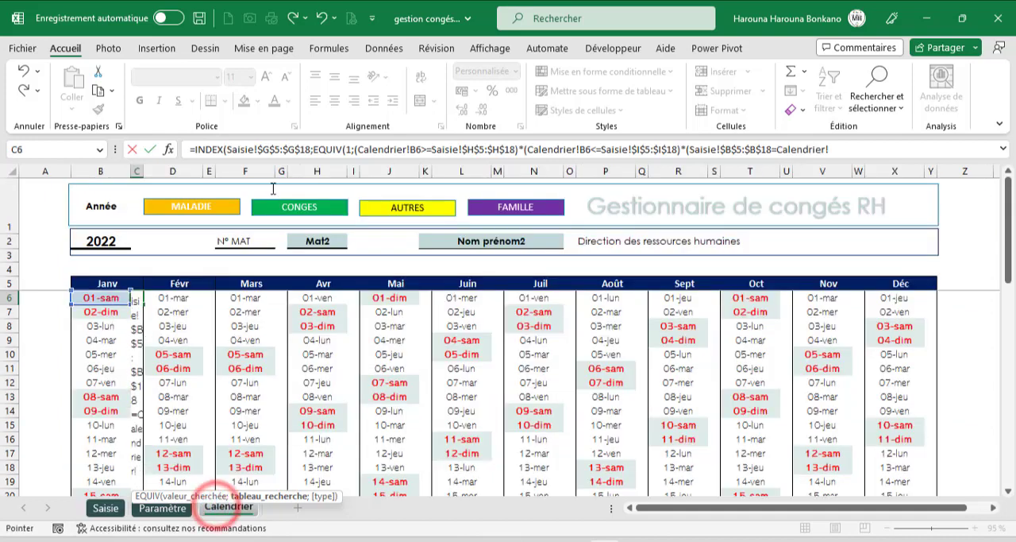
click(309, 244)
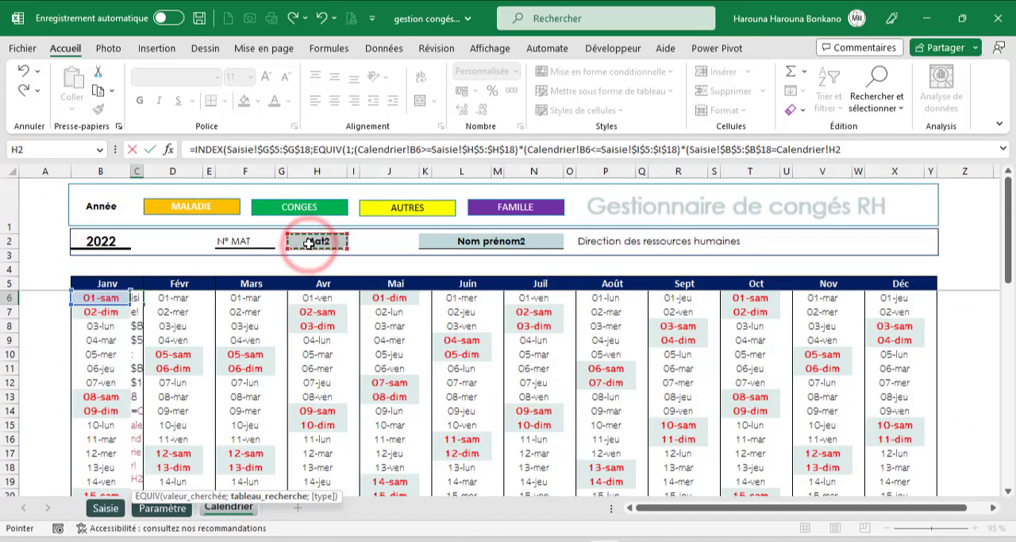
key(F4)
- Finish the C6 formula with EQUIV match type 0 and INDEX column number 1, and validate it
text();0)
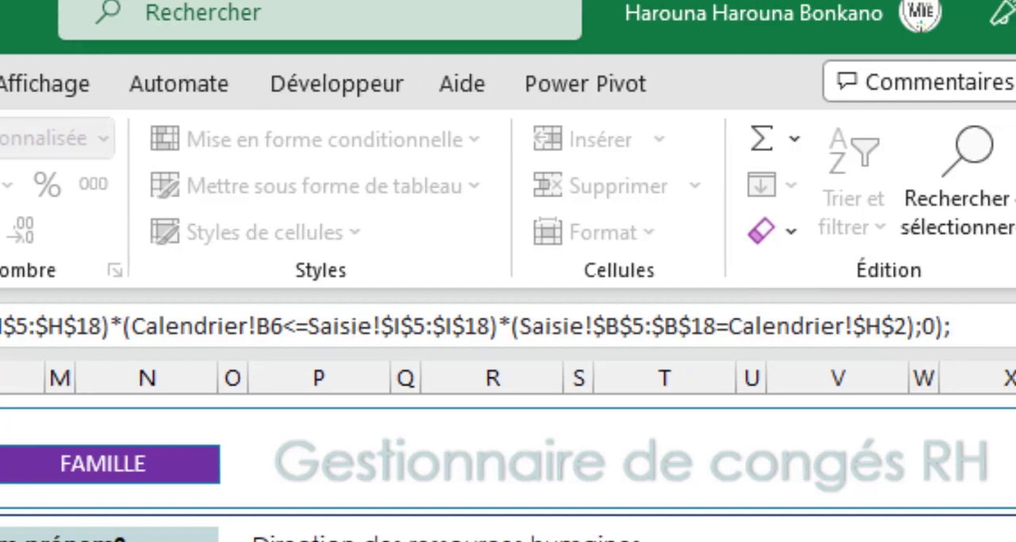
text(1)
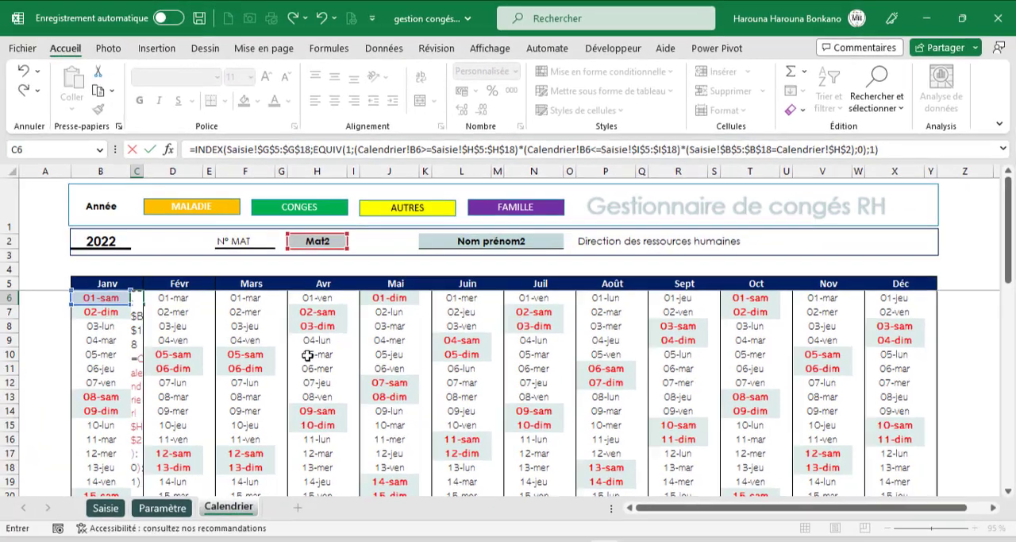
key(Return)
key(Up)
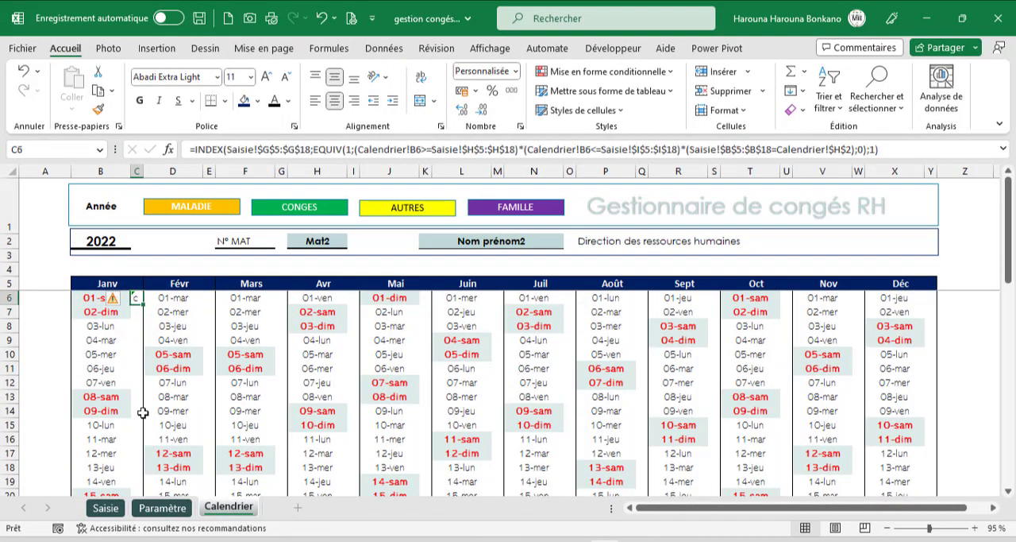
- Check the Congés entry in the Saisie sheet against the code returned in Calendrier C6
click(106, 508)
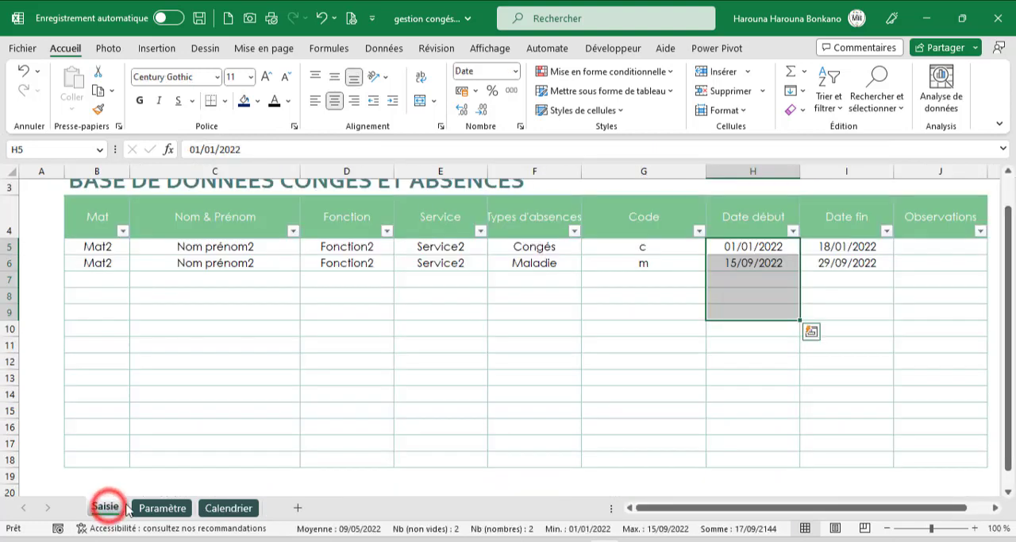
click(542, 251)
click(225, 507)
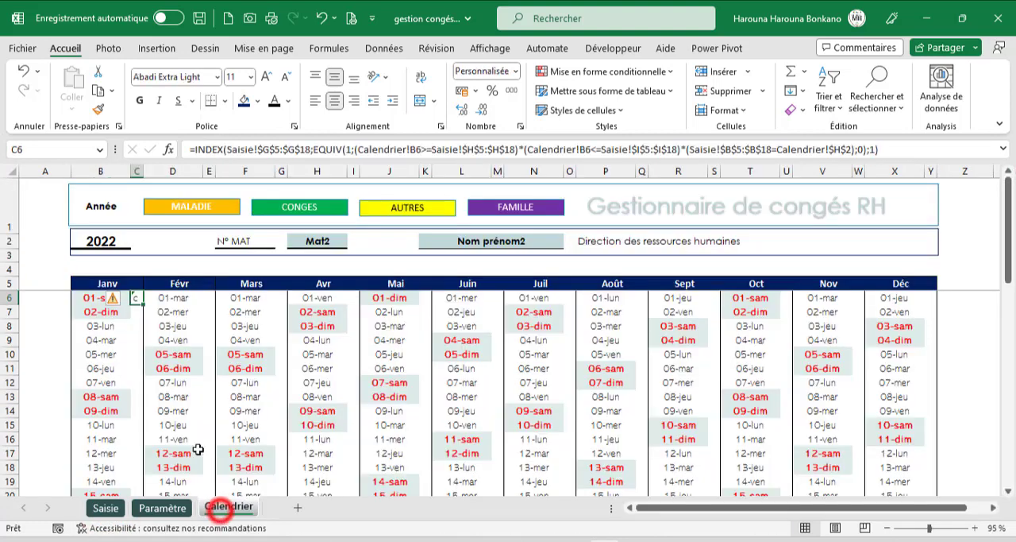
- Fill the C6 formula down beside all January dates and widen column C to show the codes
drag(143, 304, 140, 473)
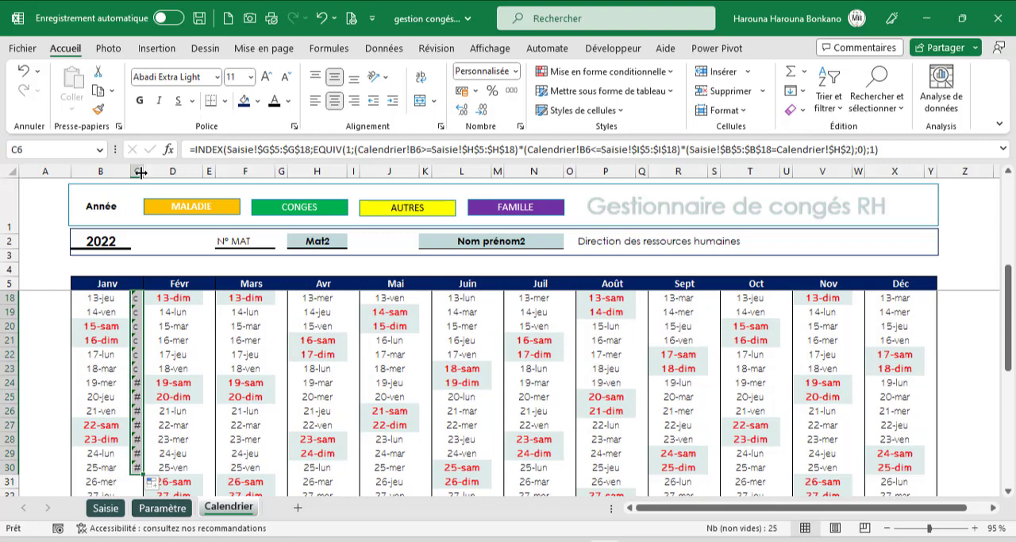
drag(140, 173, 215, 172)
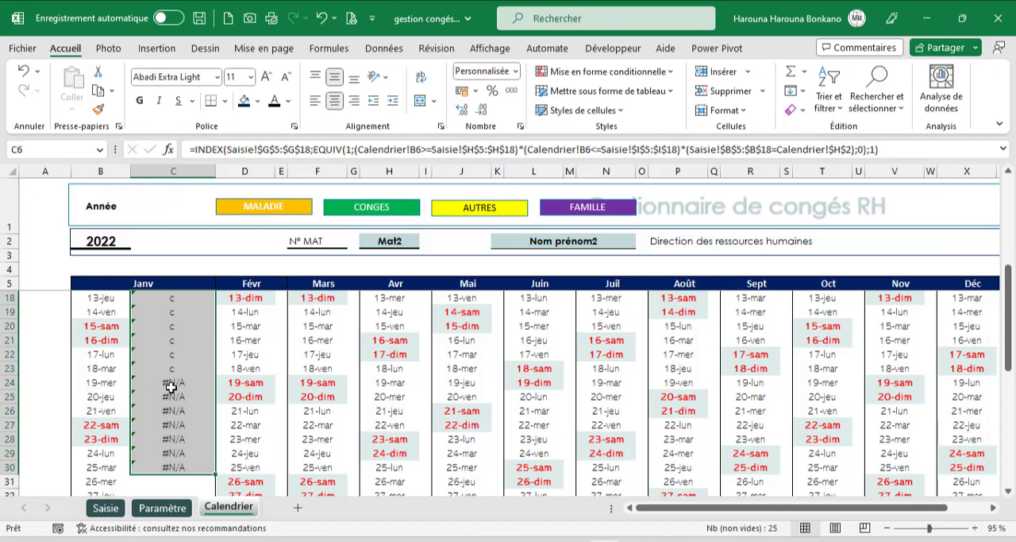
scroll(214, 454, down, 1)
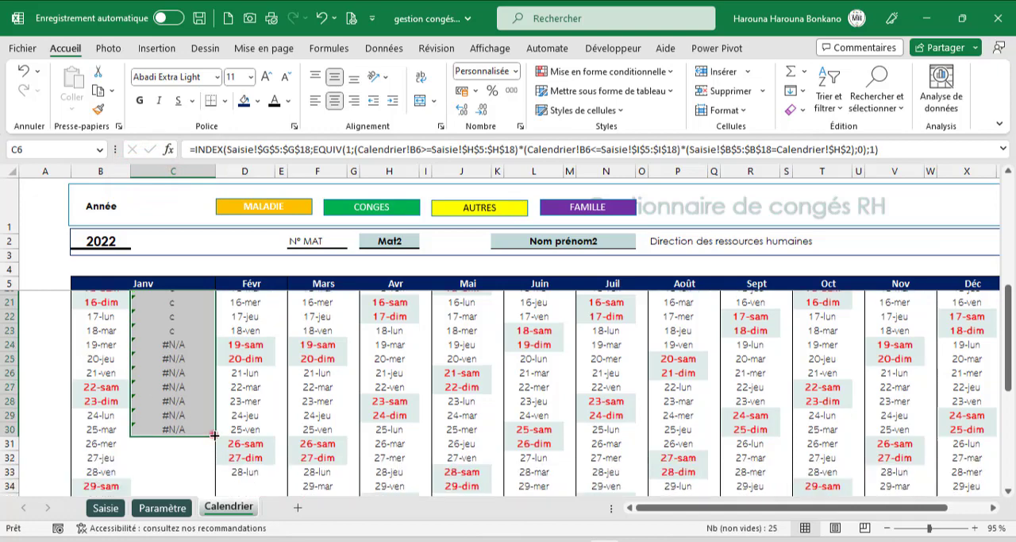
double_click(214, 435)
scroll(211, 437, down, 4)
scroll(200, 413, up, 9)
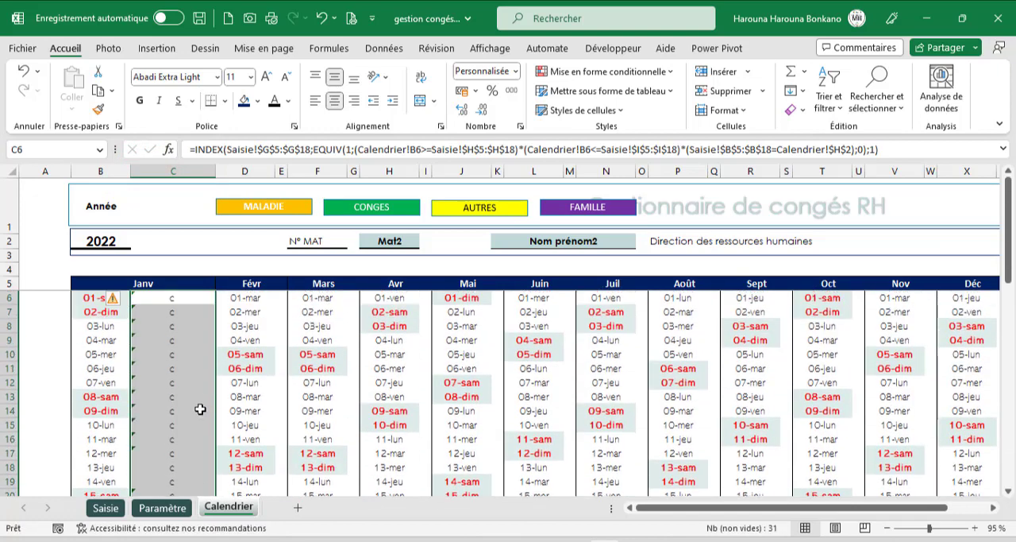
- Wrap the January code formulas in SIERREUR with "" as the error value, and narrow column C again
click(193, 149)
text(si)
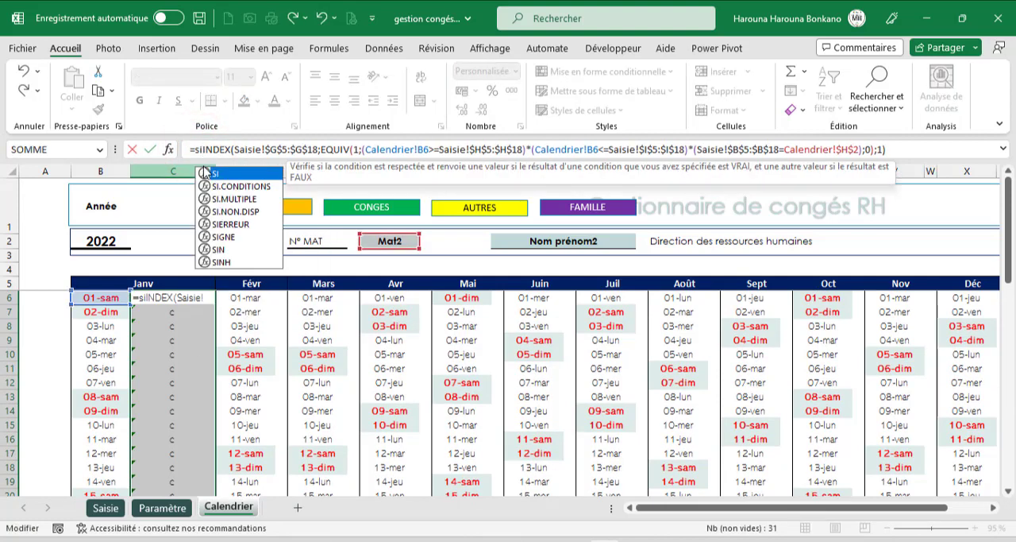
key(Down)
key(Down)
key(Down)
key(Down)
key(Tab)
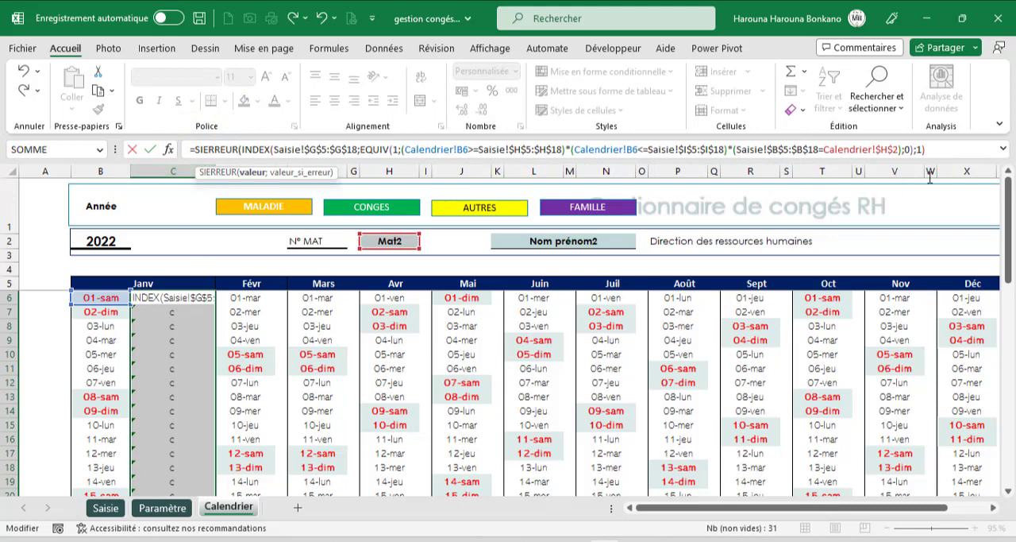
click(935, 152)
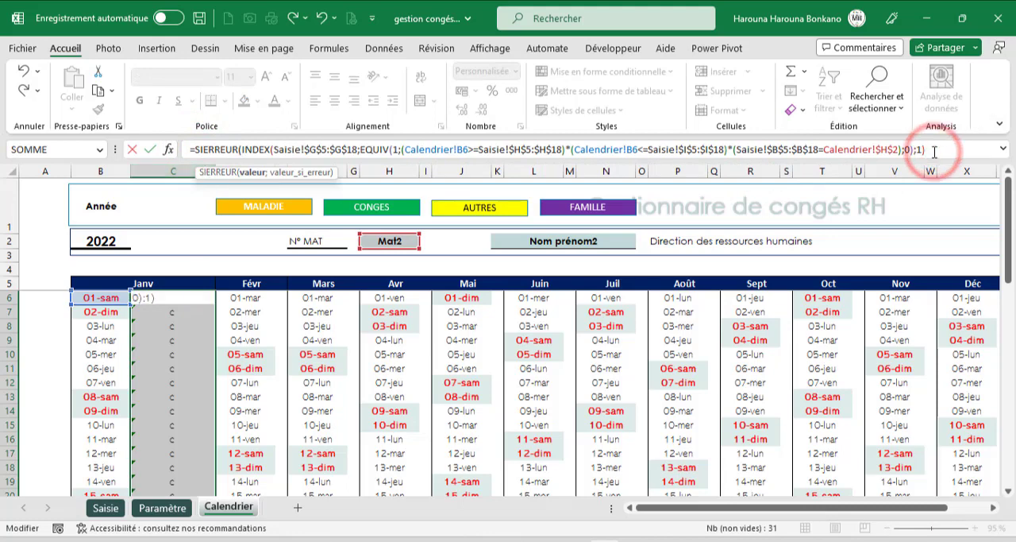
text(;)
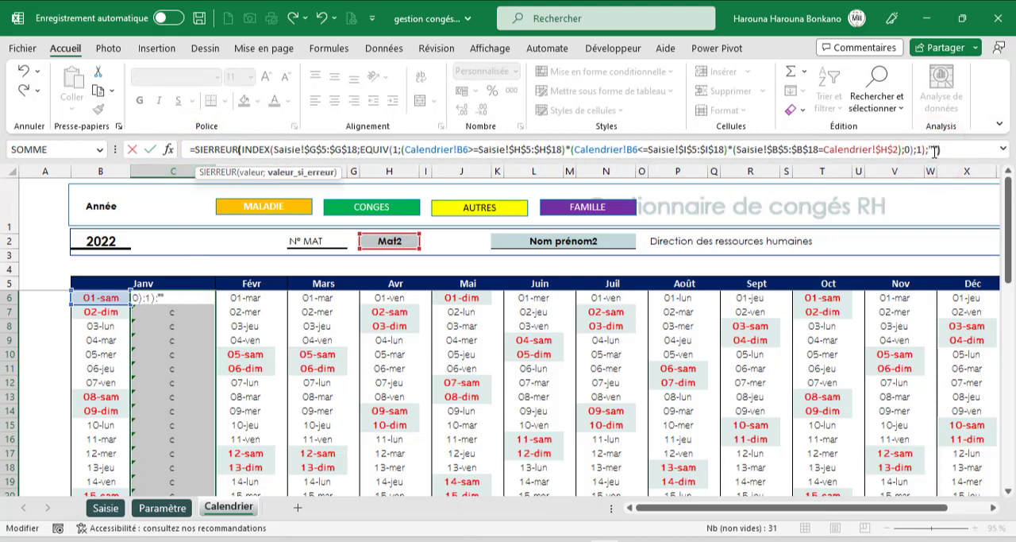
key(ctrl+Return)
drag(216, 173, 151, 175)
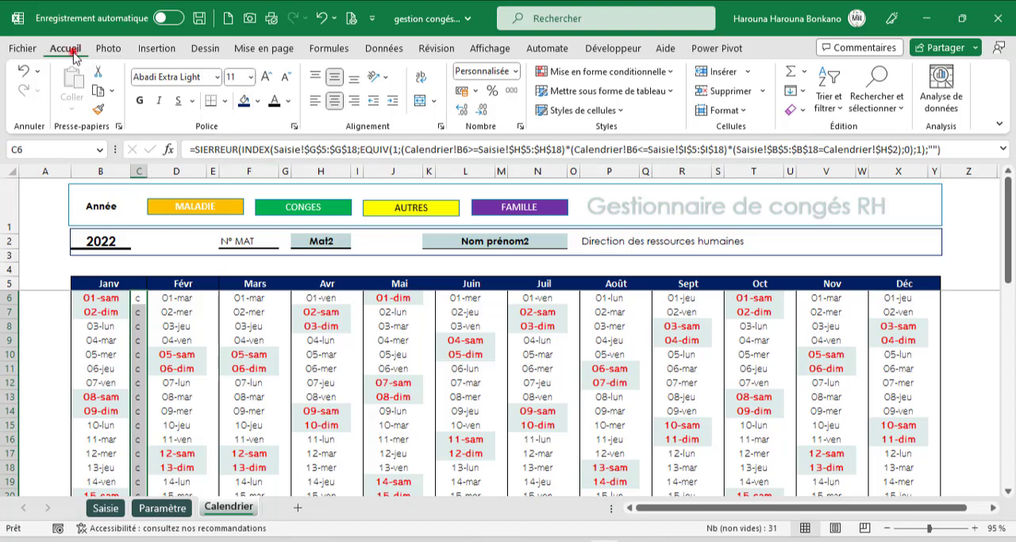
- Add a text-contains conditional formatting rule for "c" with a custom format to the January code cells
click(669, 73)
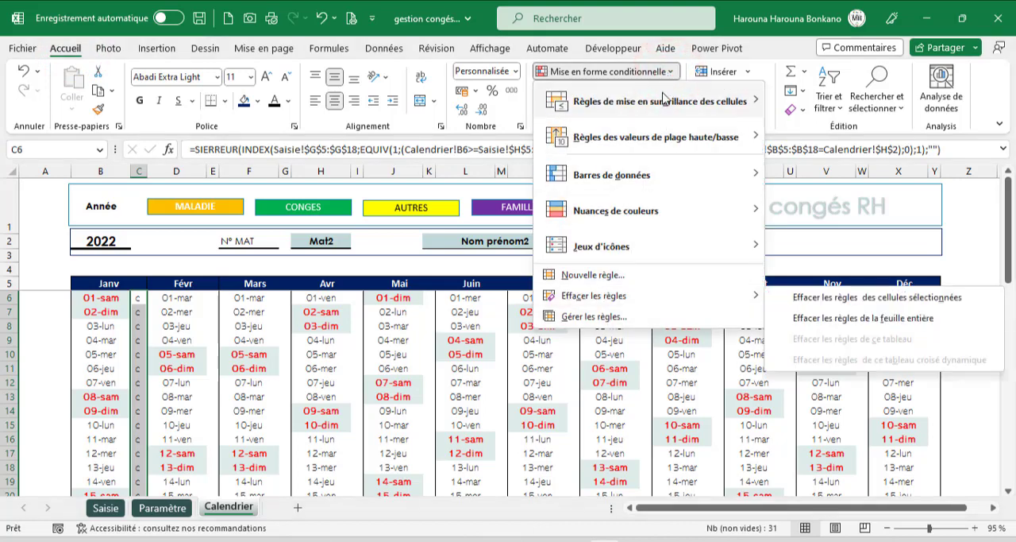
mouse_move(667, 106)
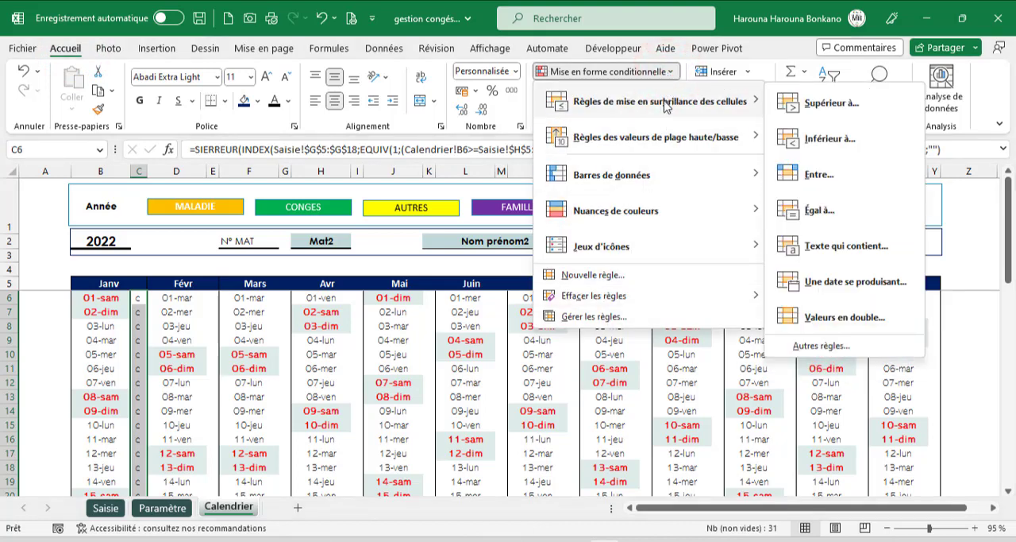
click(846, 247)
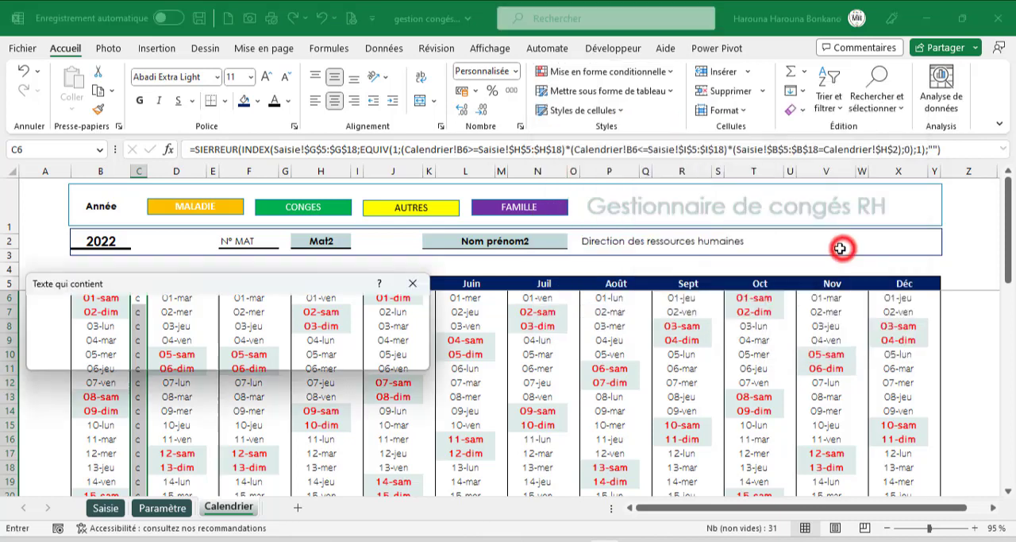
drag(191, 294, 532, 237)
text(c)
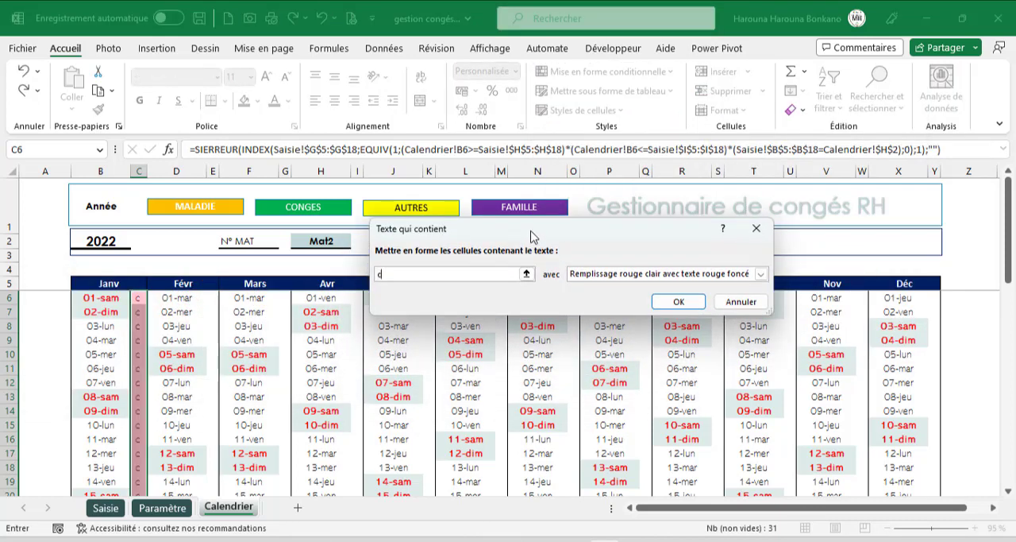
click(762, 274)
click(590, 344)
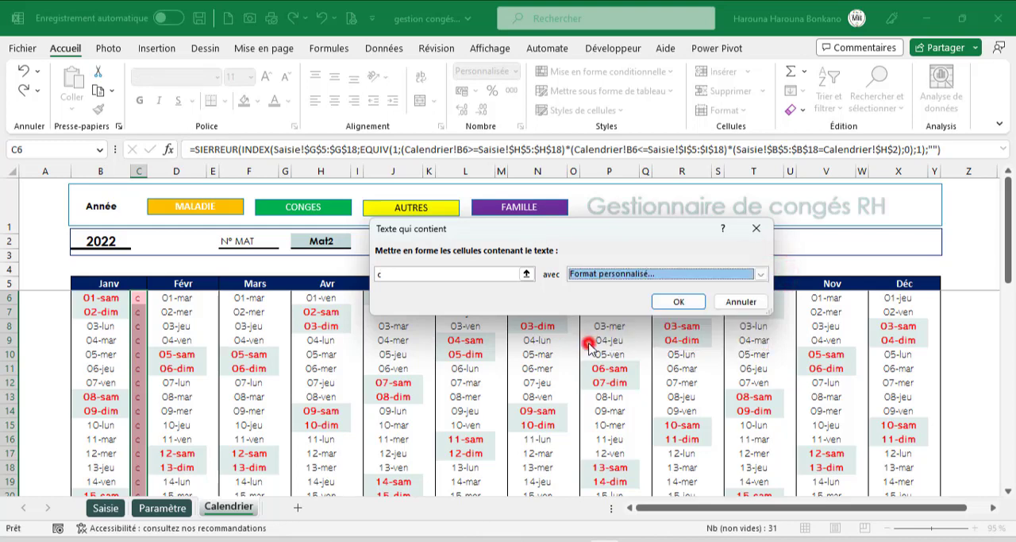
- Give the "c" rule a standard green fill and bold font in the same green, and apply it
click(181, 141)
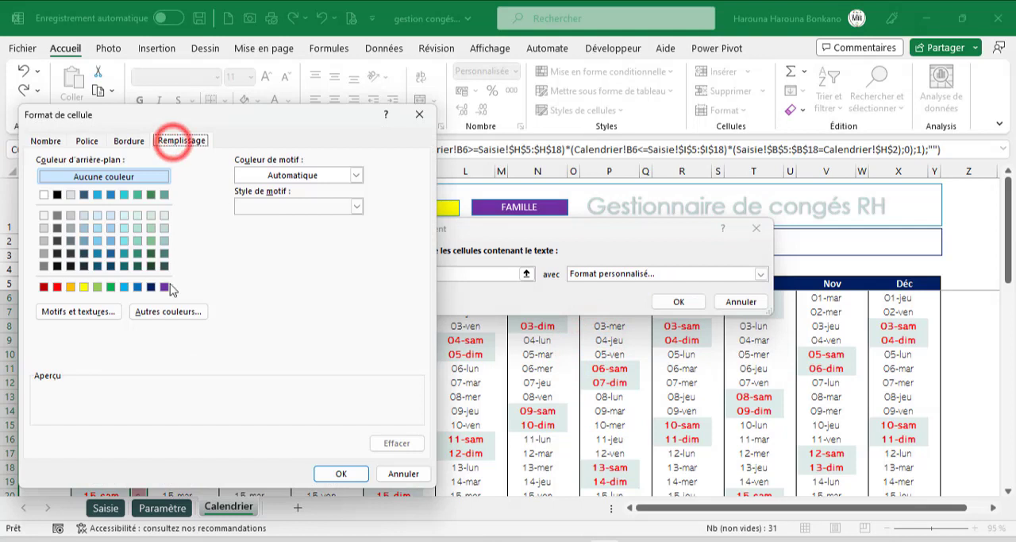
click(110, 287)
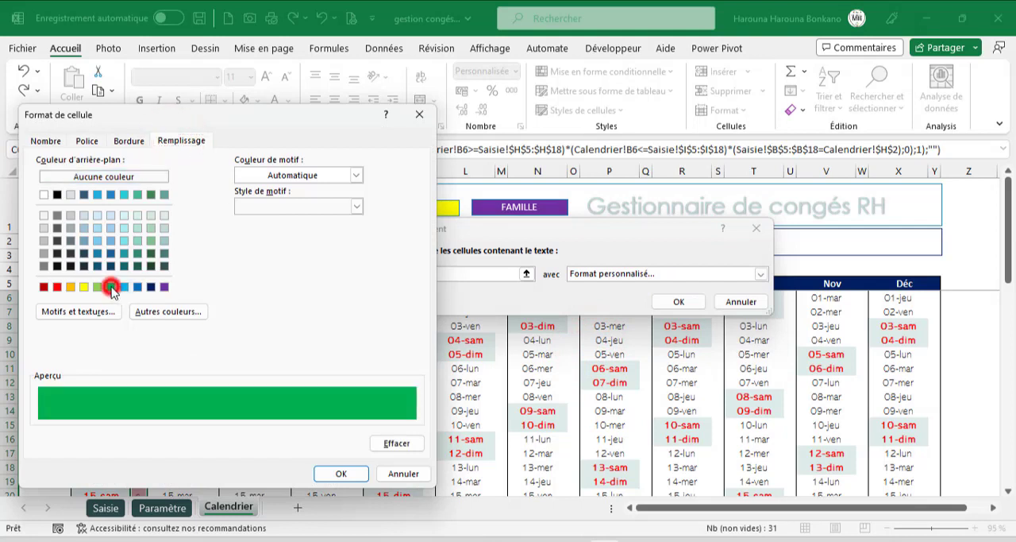
click(87, 142)
click(258, 206)
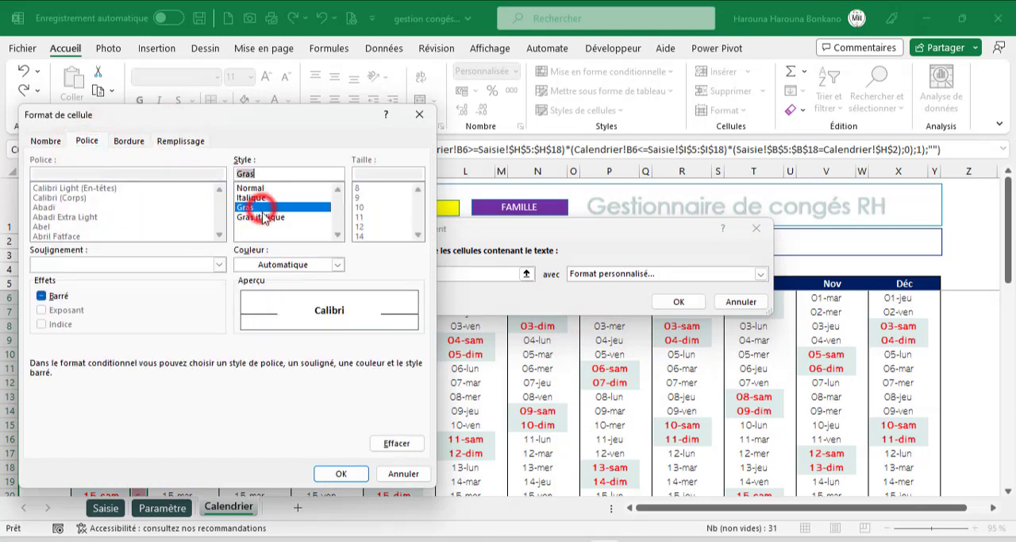
click(282, 266)
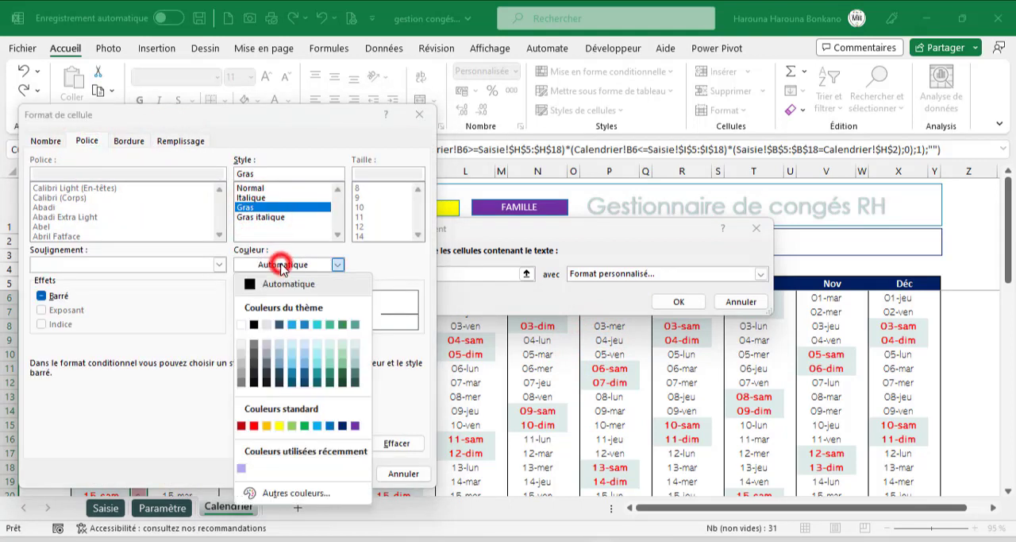
click(306, 427)
click(335, 473)
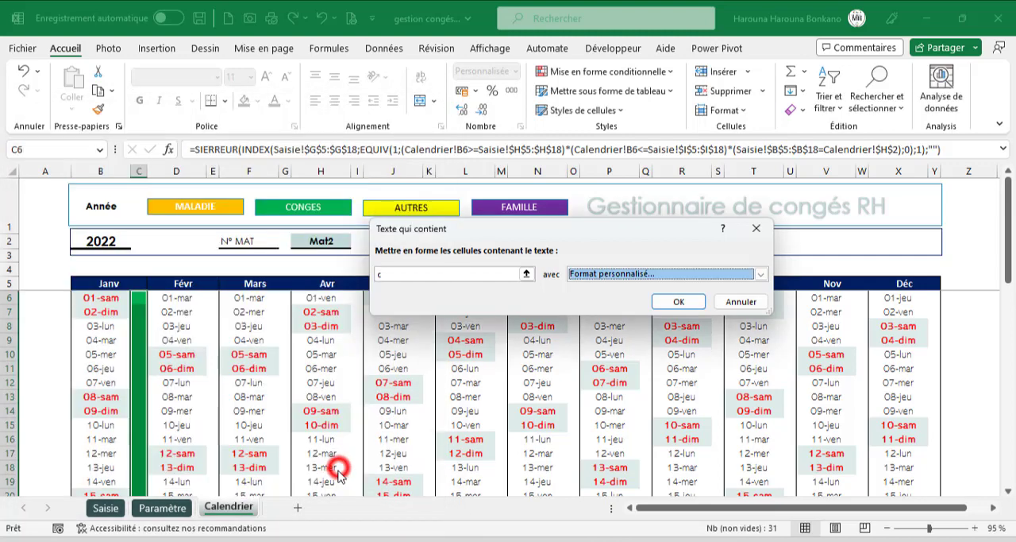
click(679, 302)
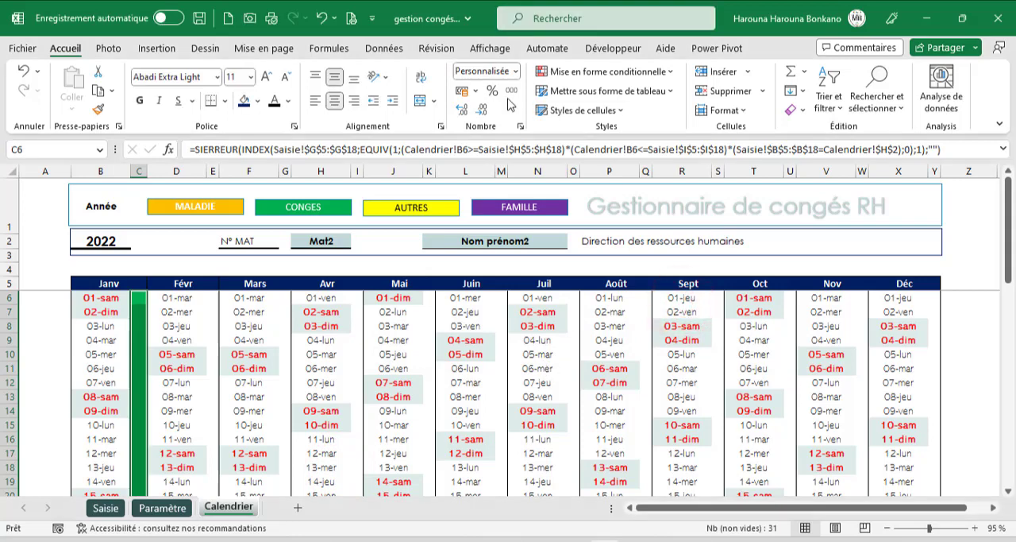
- Add a text-contains conditional formatting rule for "m" with a custom format to the January code cells
click(615, 71)
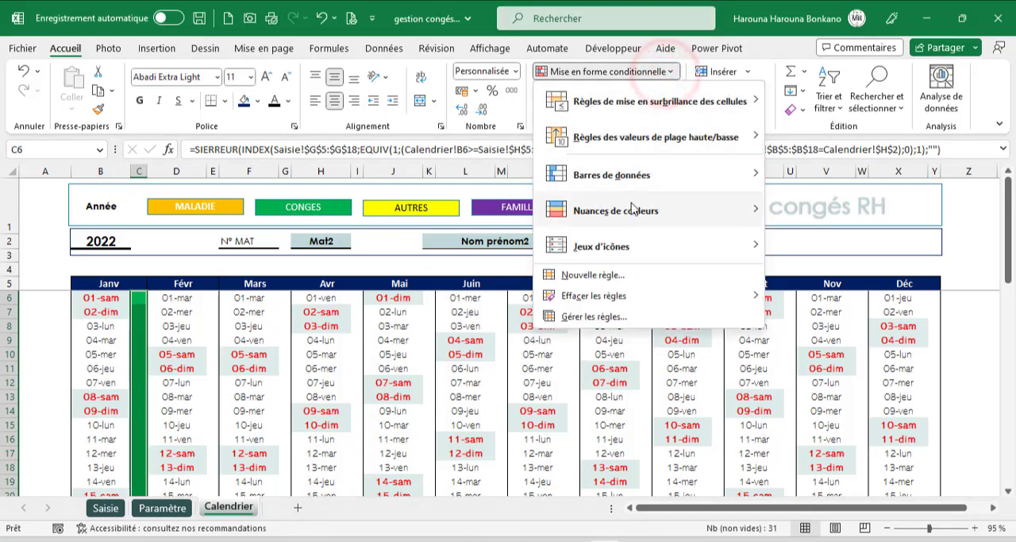
mouse_move(698, 101)
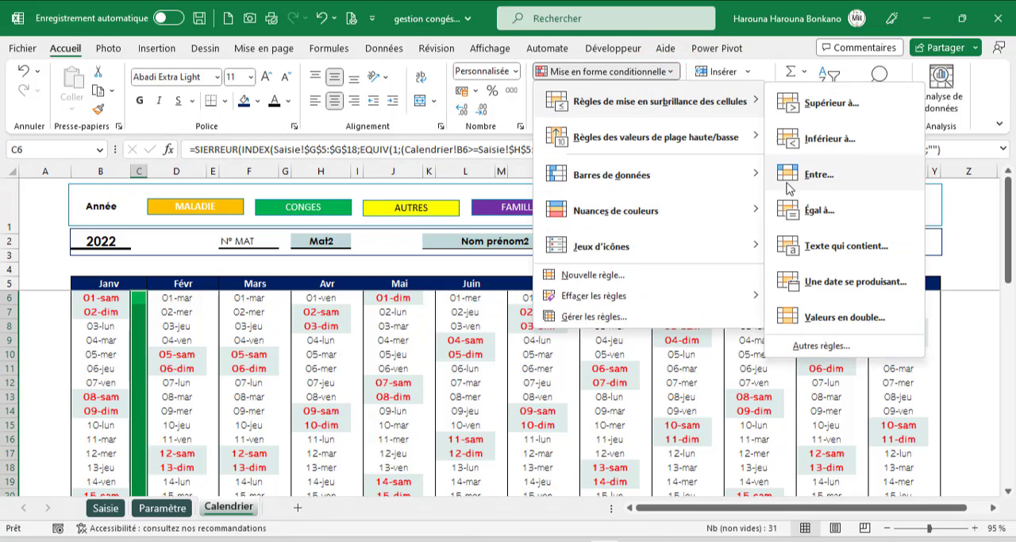
click(810, 242)
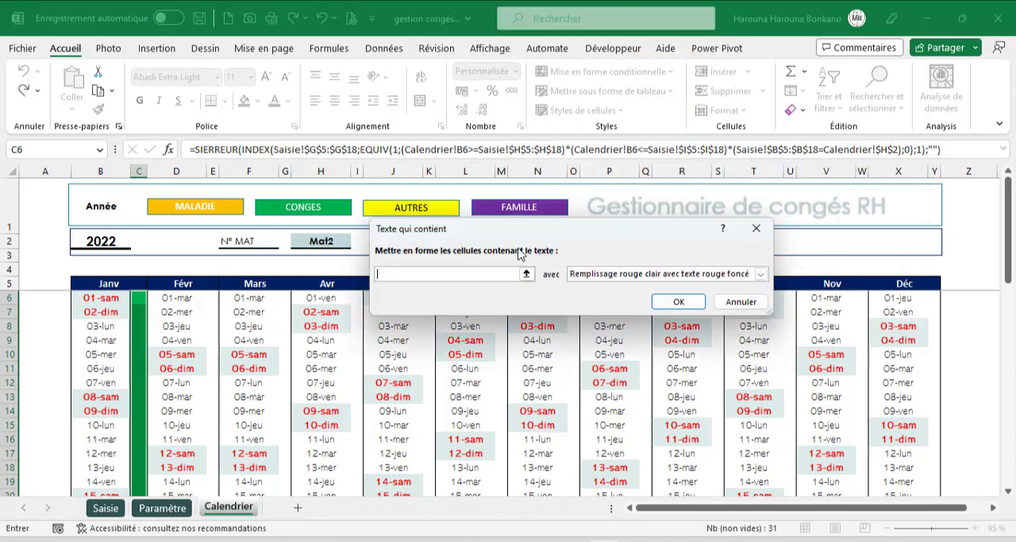
drag(548, 235, 451, 259)
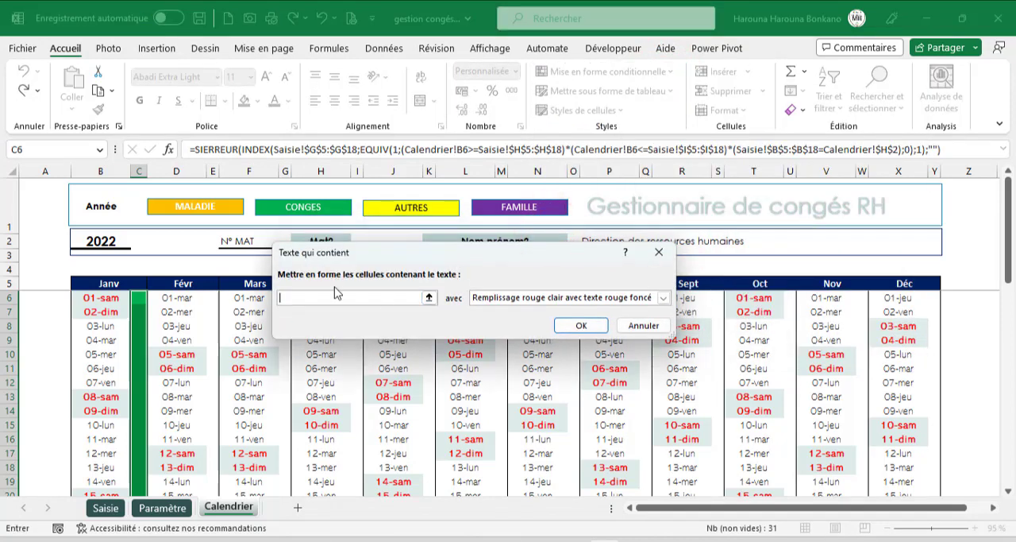
text(m)
click(664, 299)
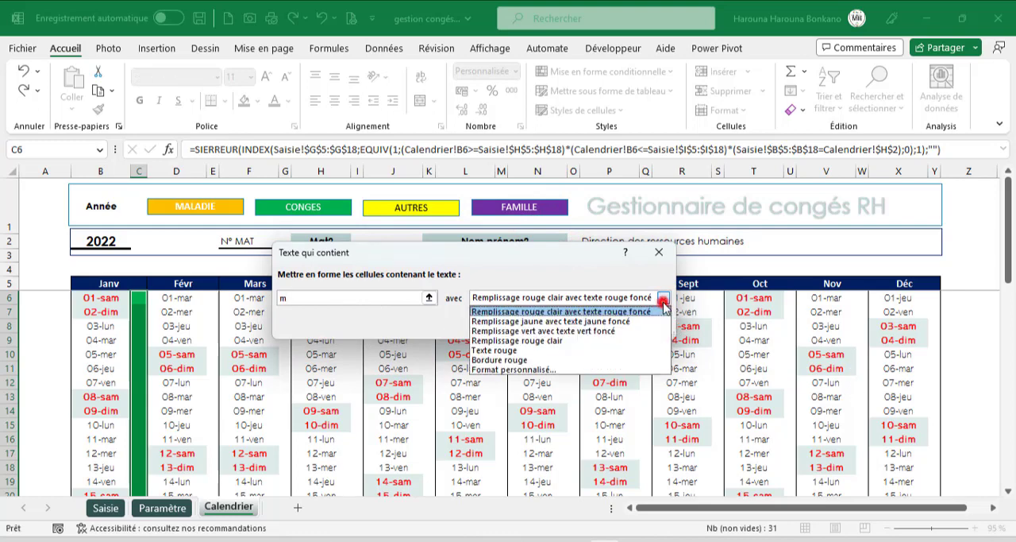
click(516, 369)
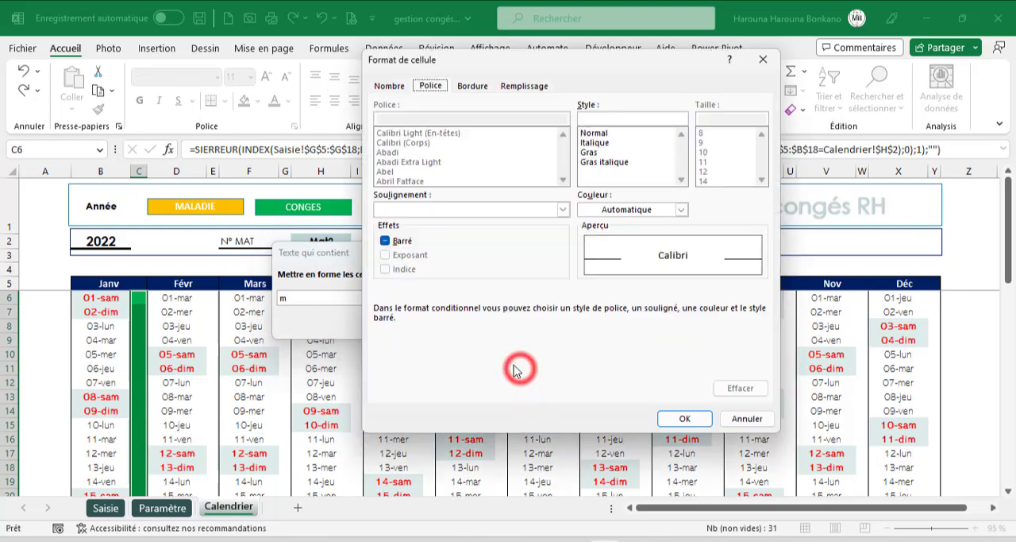
- Give the "m" rule a standard orange fill and a matching orange font colour, and apply it
click(512, 87)
drag(502, 65, 559, 194)
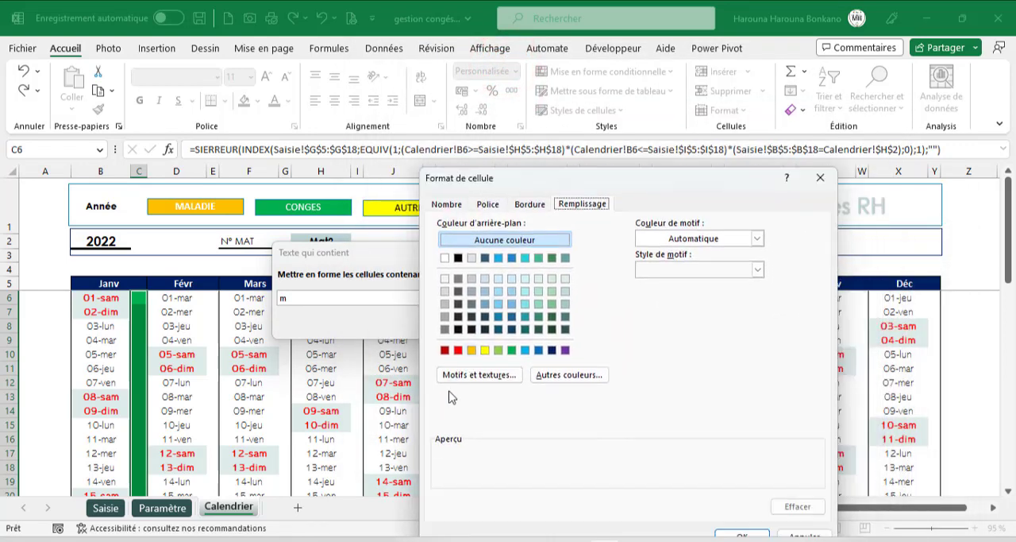
click(472, 350)
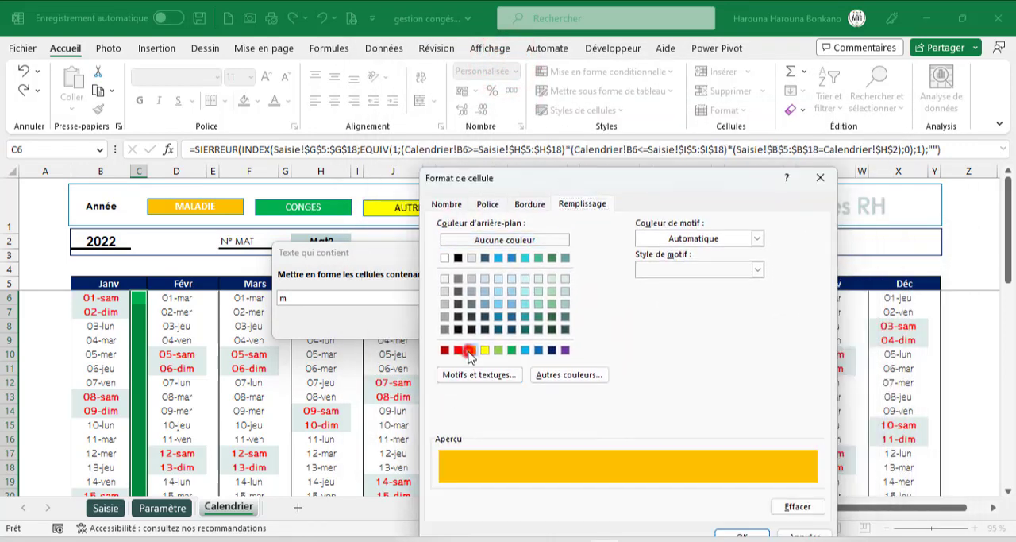
click(488, 204)
click(737, 327)
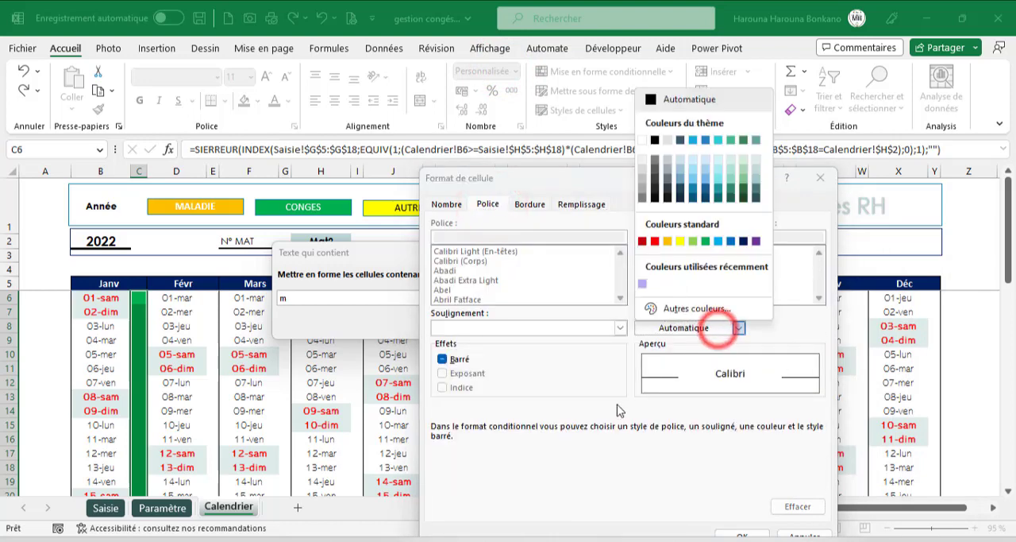
click(668, 240)
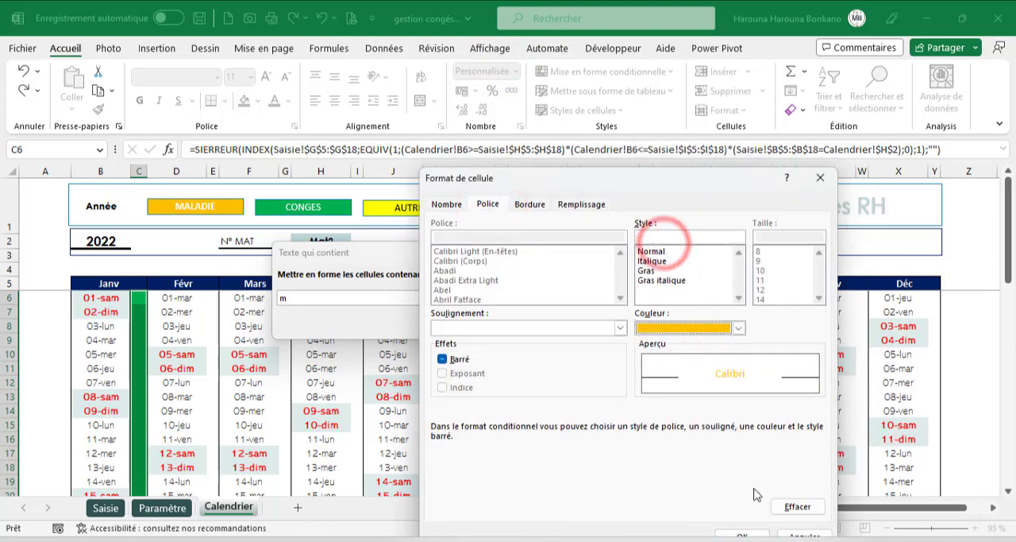
click(741, 534)
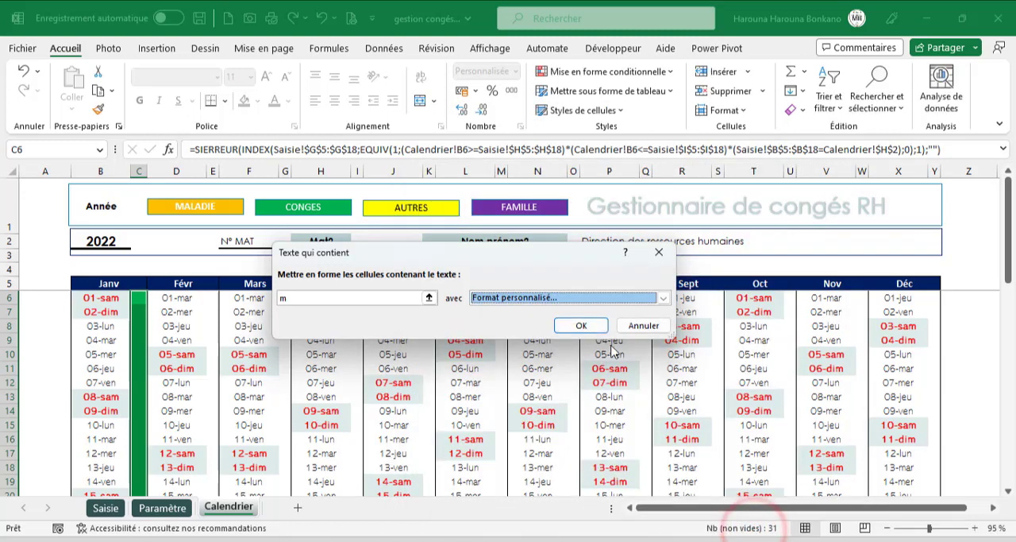
click(594, 326)
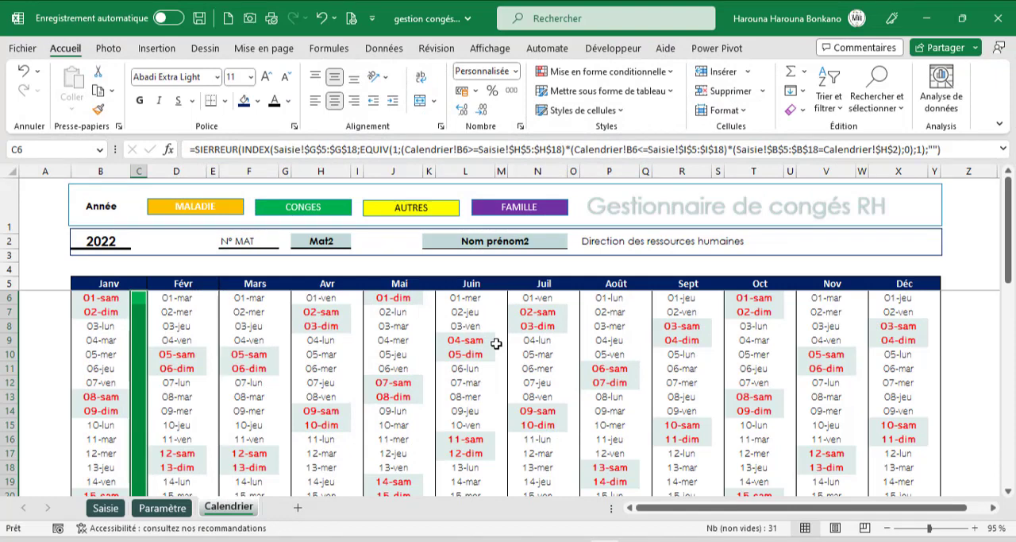
- Check the Maladie entry on the Saisie sheet and return to the Calendrier sheet
click(329, 354)
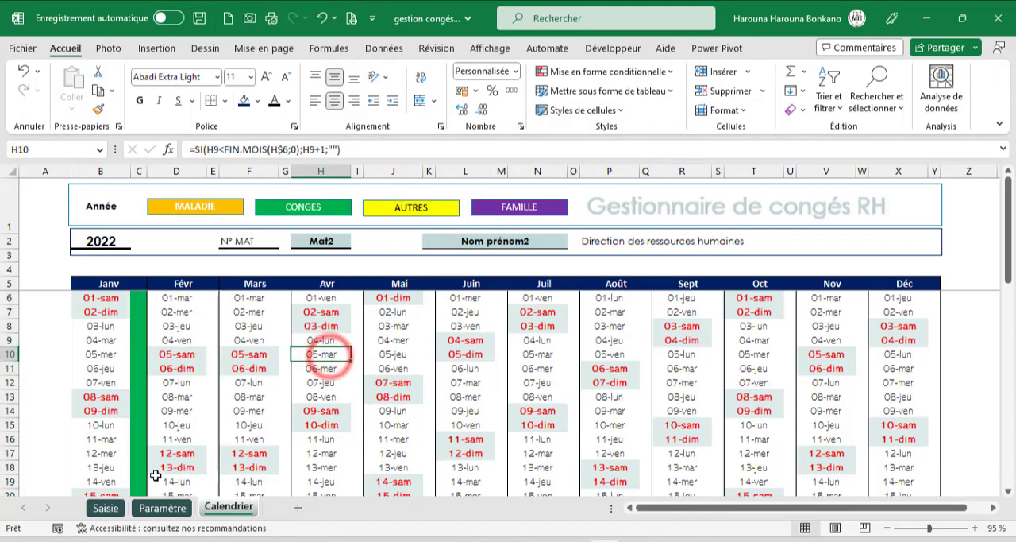
click(110, 509)
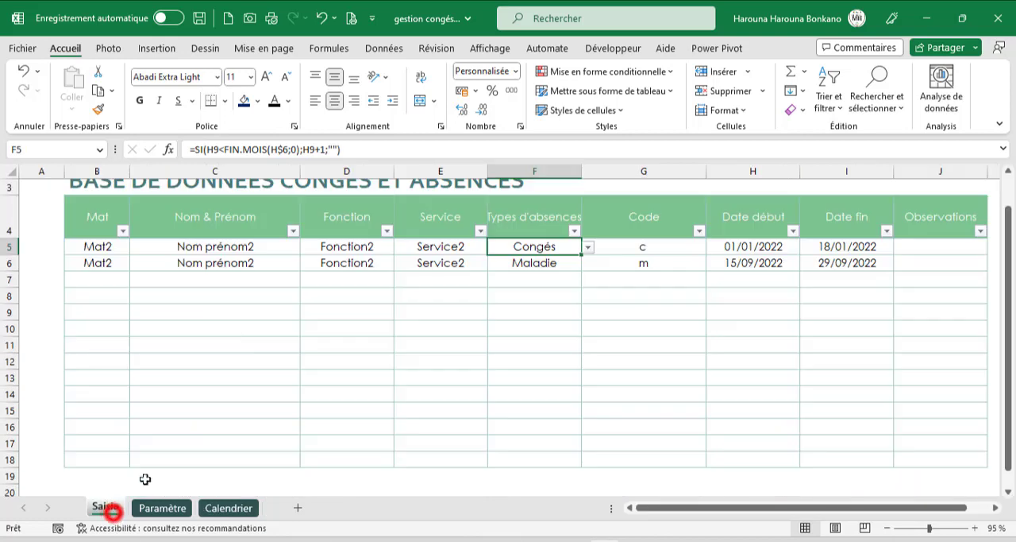
click(544, 263)
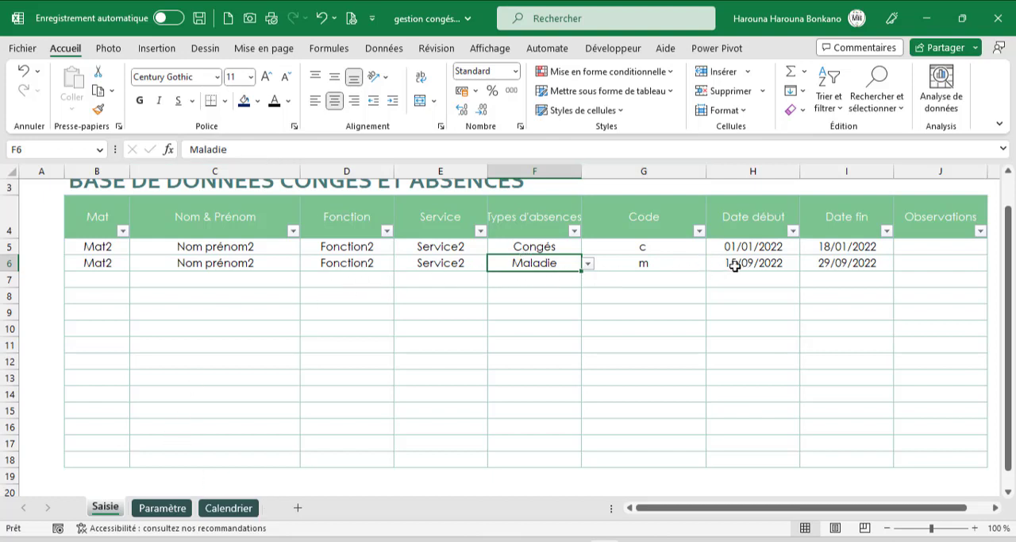
click(227, 507)
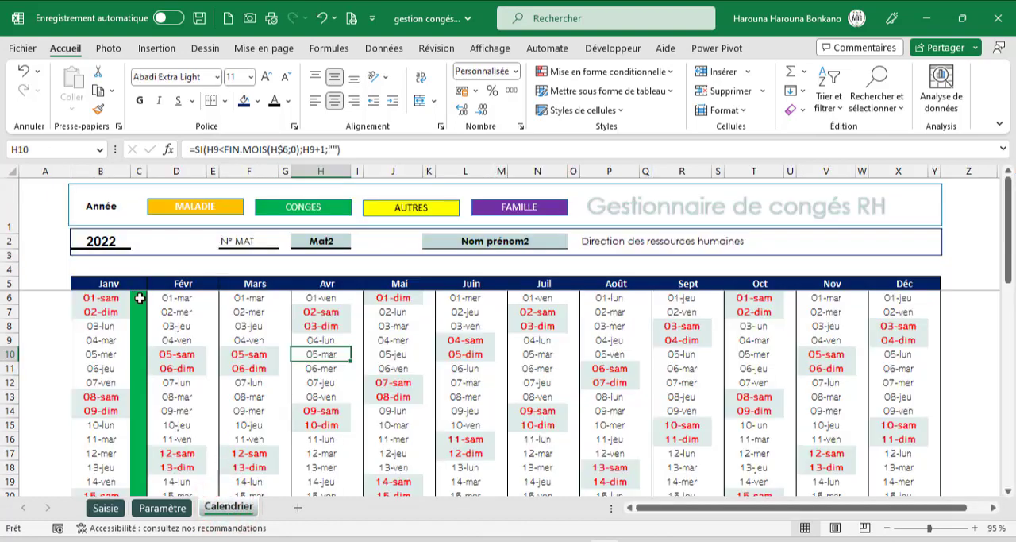
- Apply a bottom border to the January code cells C6:C36
drag(139, 298, 136, 468)
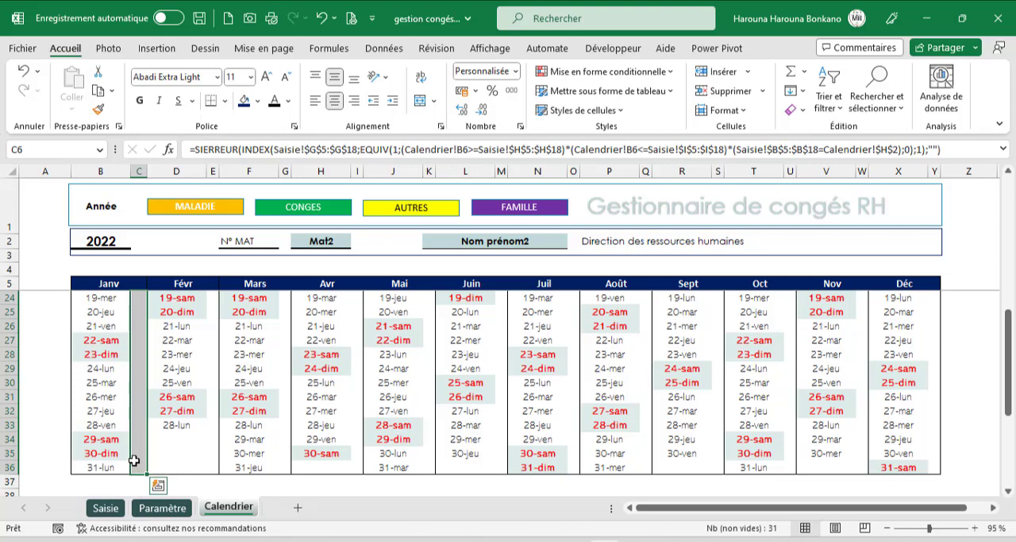
click(158, 484)
click(520, 128)
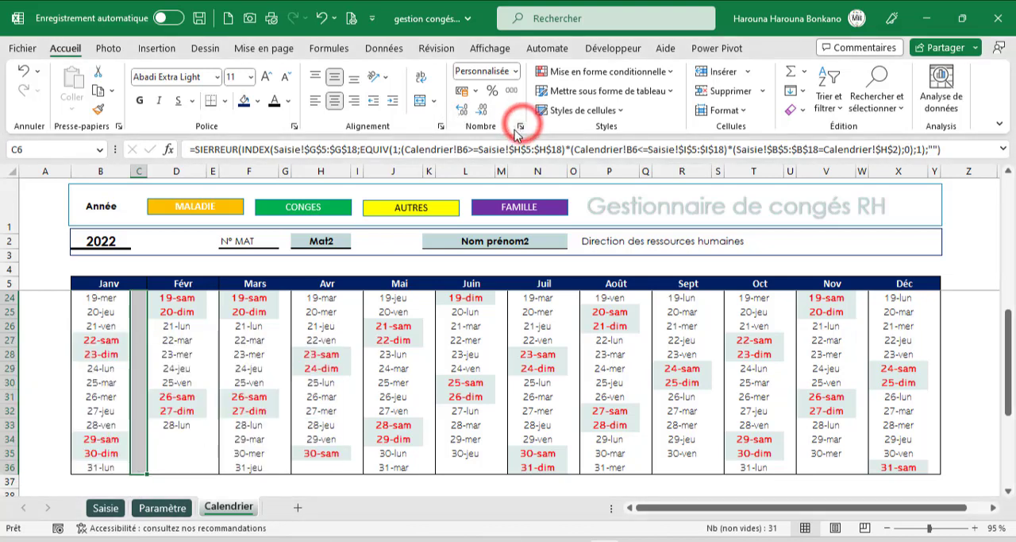
click(435, 123)
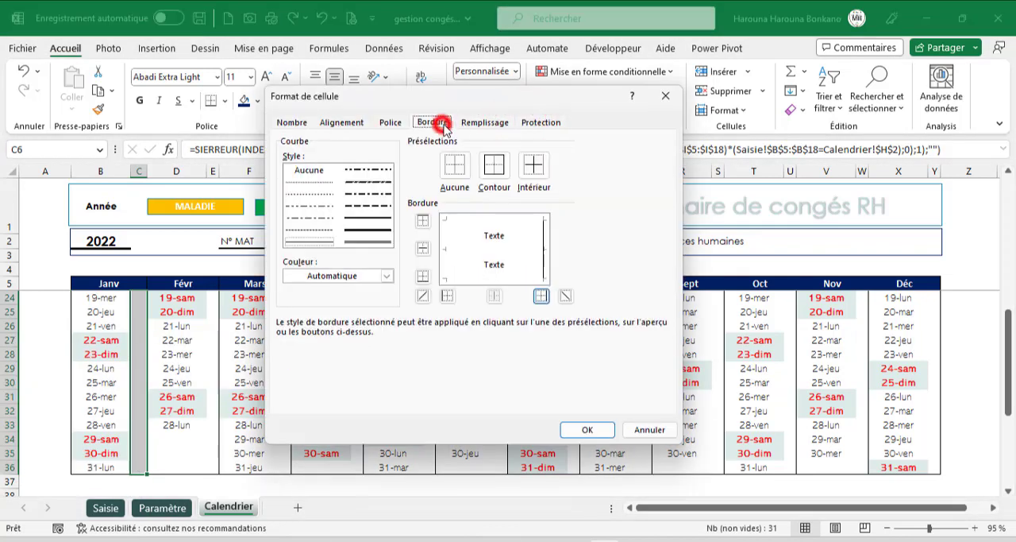
click(493, 274)
click(565, 431)
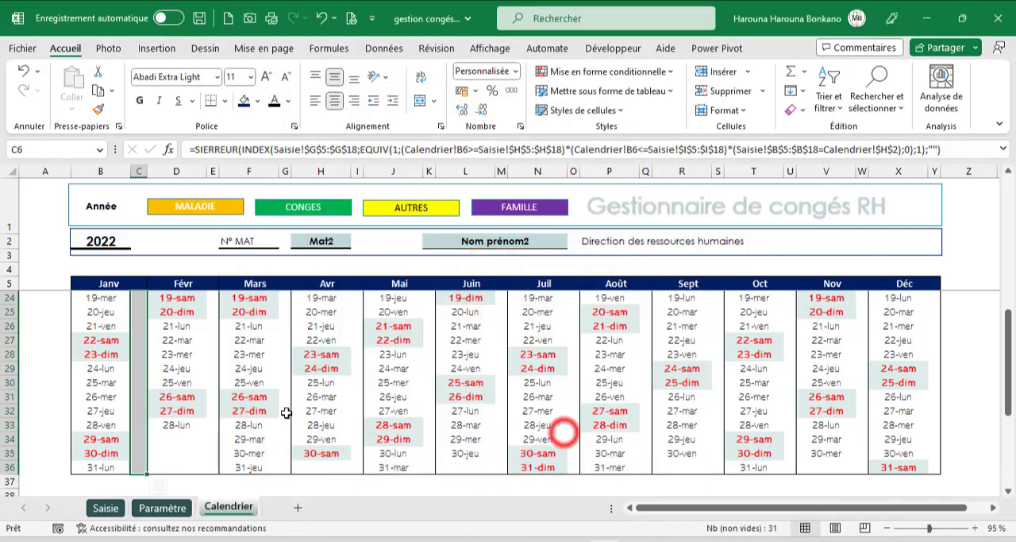
- Copy the January code cells into the February code column from E6 and ignore the formula error flagged there
key(ctrl+c)
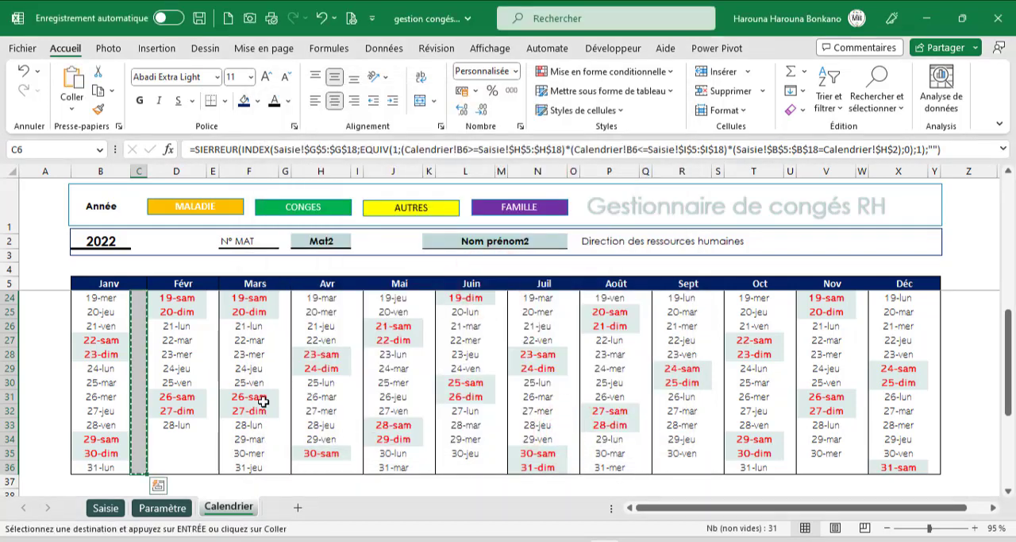
scroll(263, 401, up, 6)
click(209, 296)
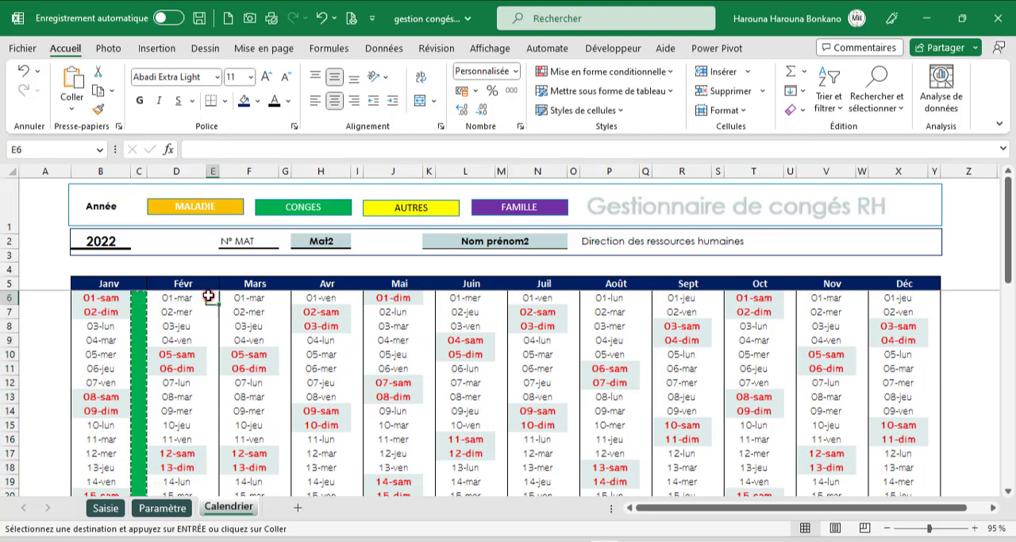
key(ctrl+v)
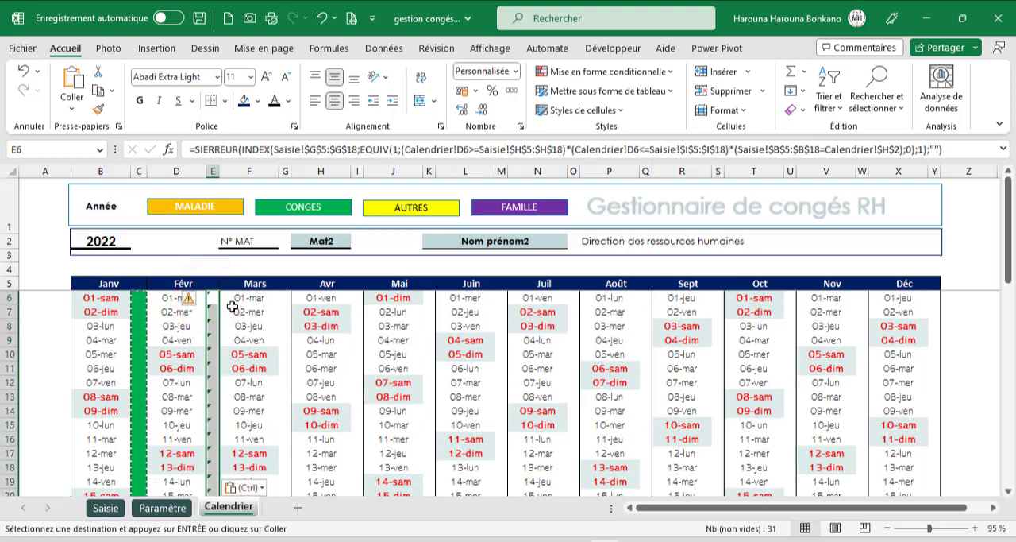
click(191, 298)
click(242, 375)
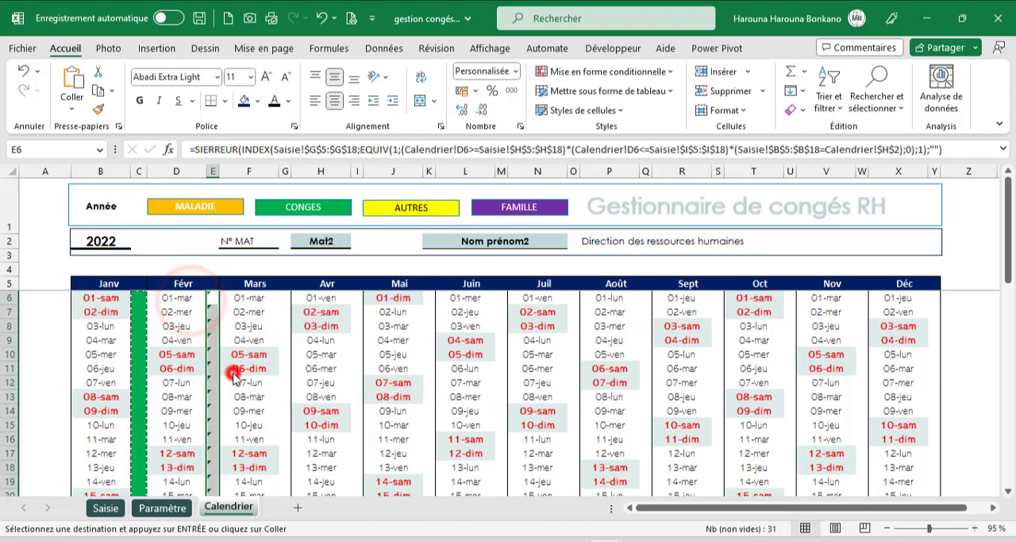
- Paste the copied January code cells into the March, April, May and June code columns, starting at G6, I6, K6 and M6
click(285, 298)
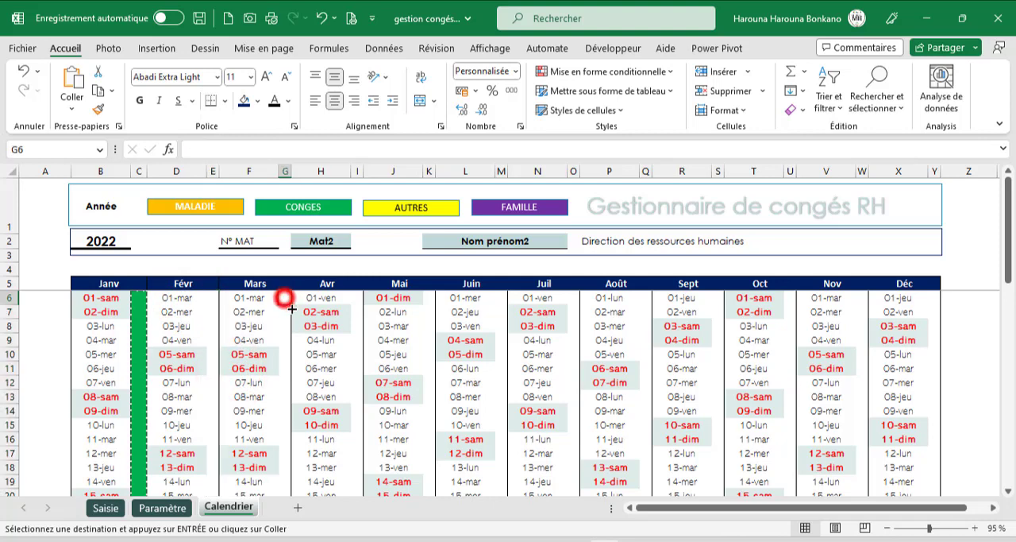
key(ctrl+v)
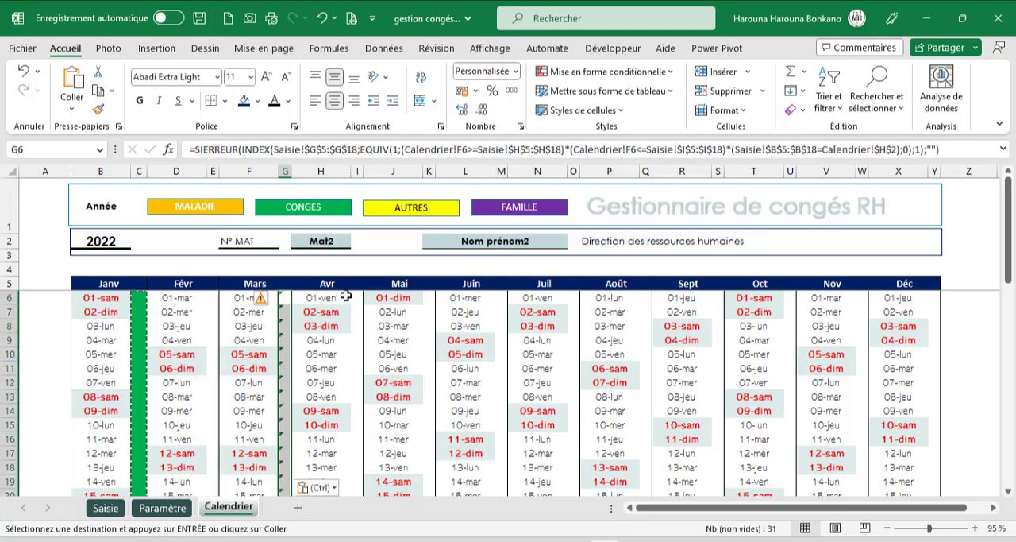
click(357, 297)
key(ctrl+v)
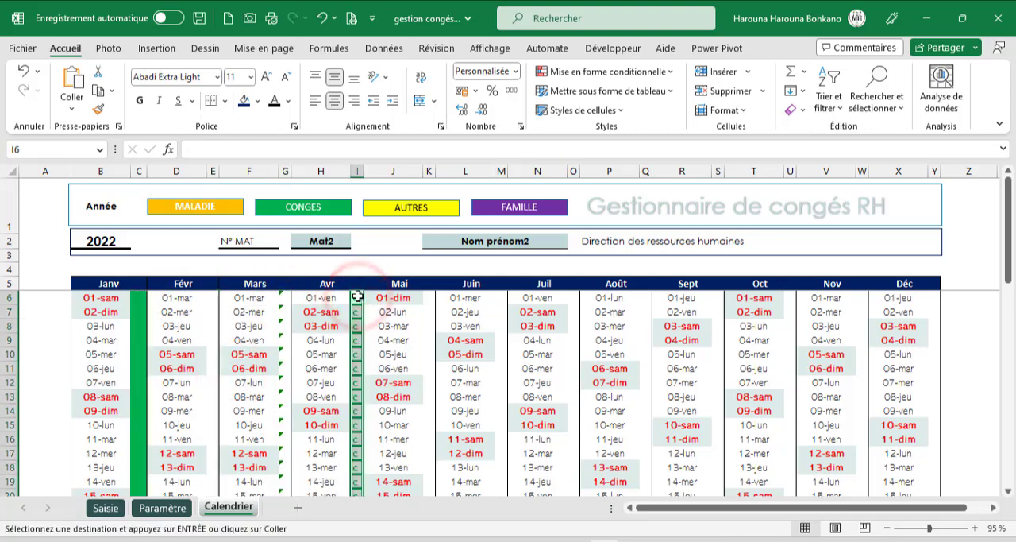
click(428, 298)
key(ctrl+v)
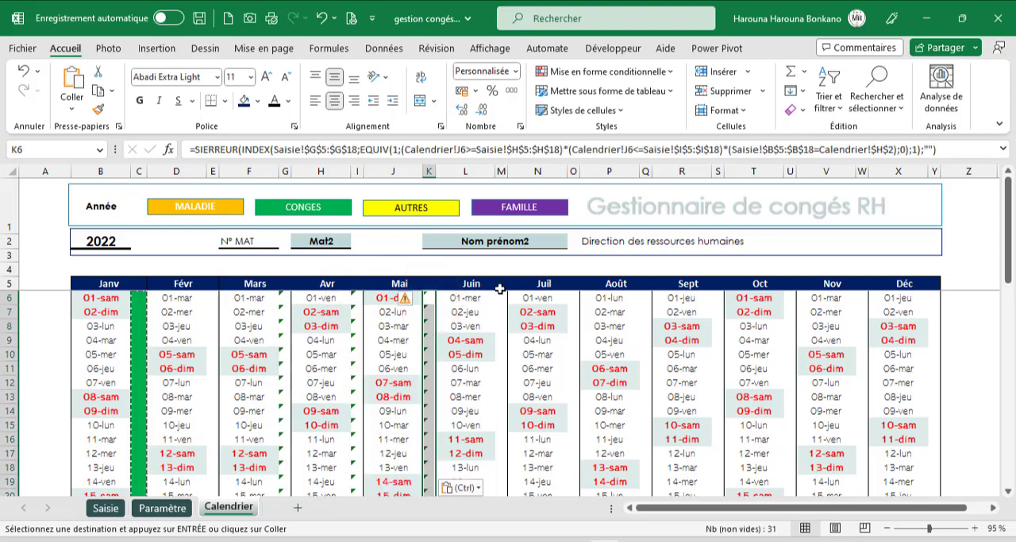
click(501, 297)
key(ctrl+v)
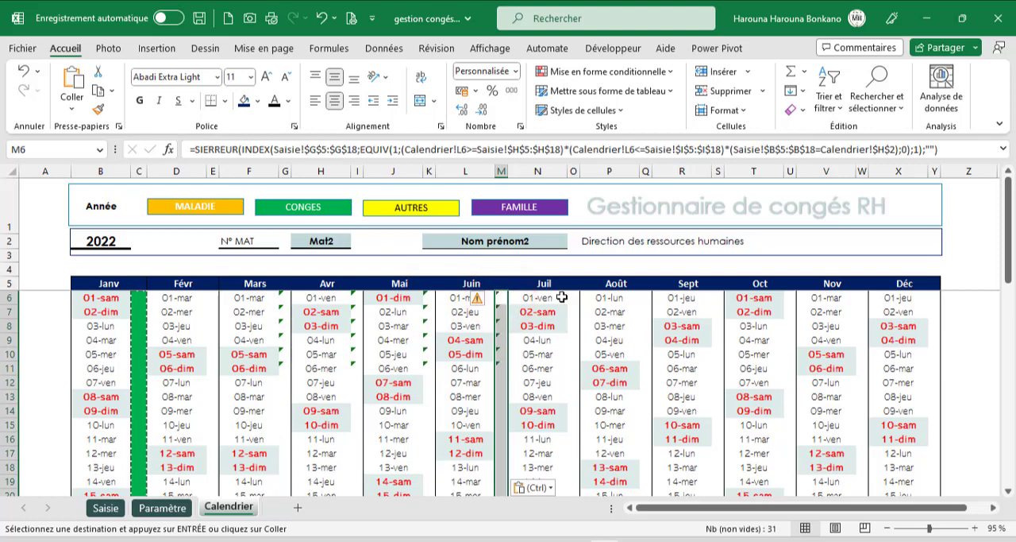
- Paste the copied code cells into the July, August and September code columns from O6, Q6 and S6, and check September's colouring
click(574, 297)
key(ctrl+v)
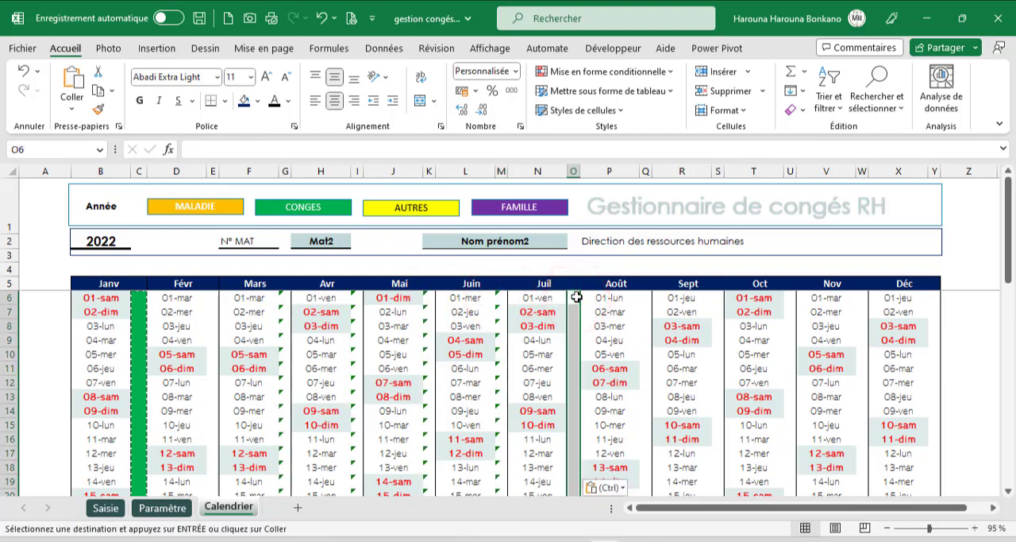
click(646, 297)
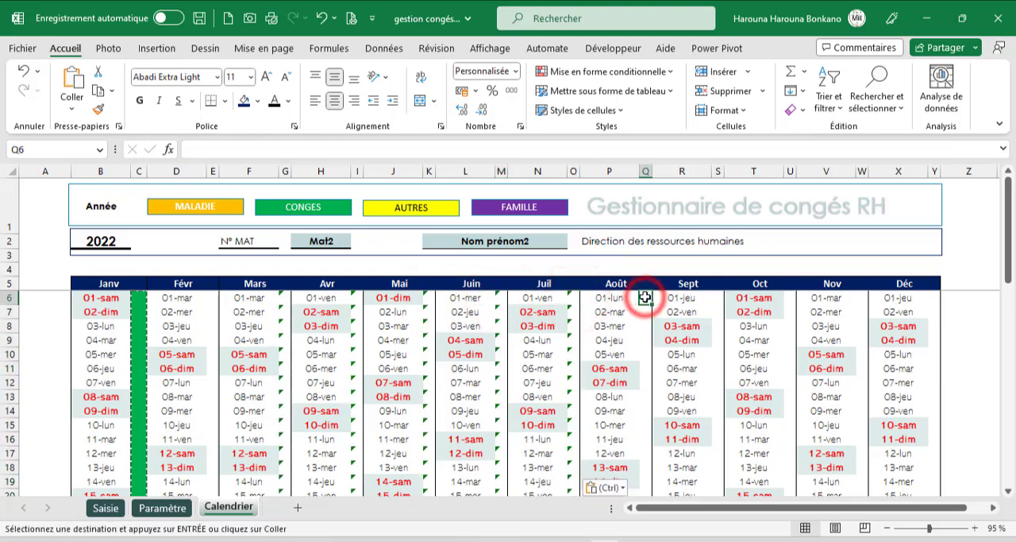
key(ctrl+v)
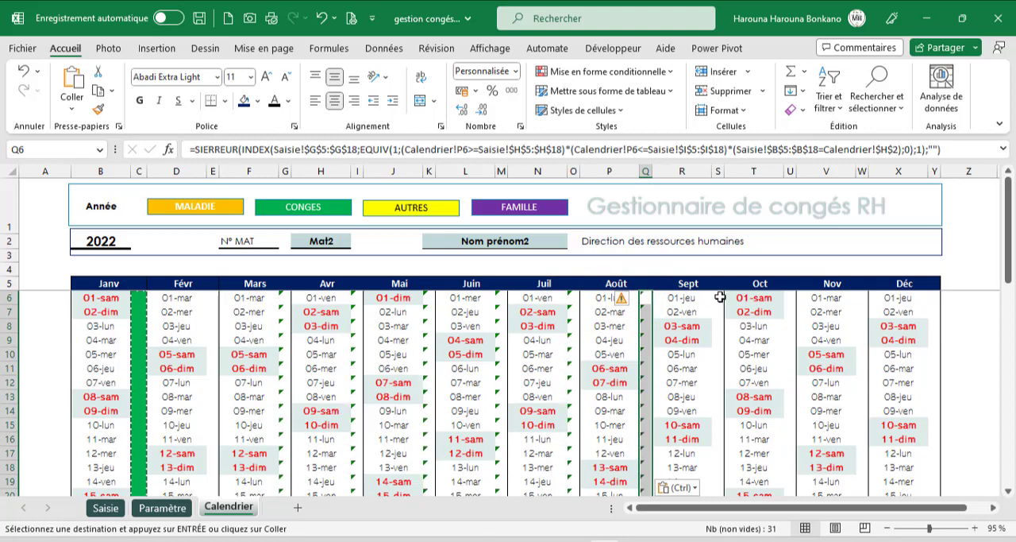
click(721, 297)
key(ctrl+v)
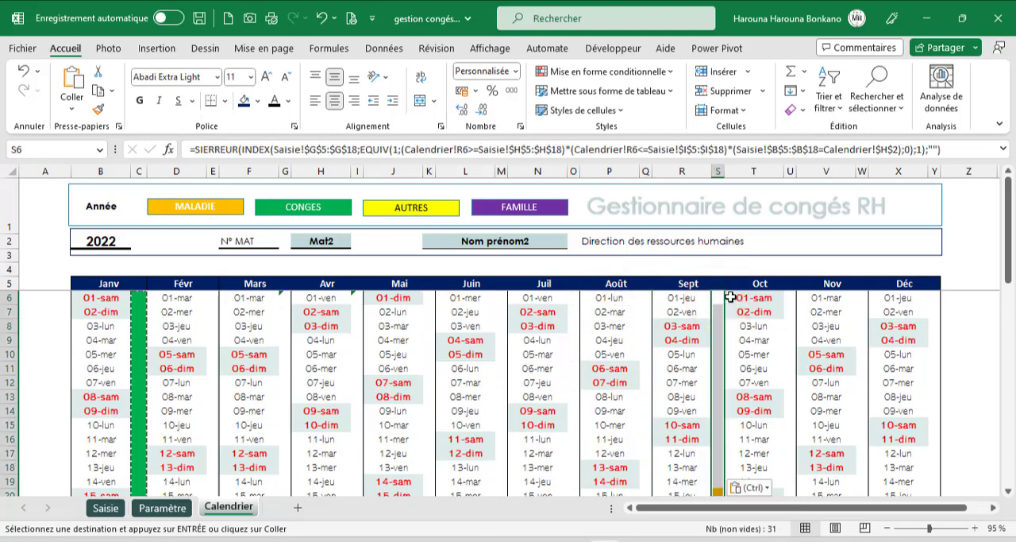
scroll(743, 341, down, 4)
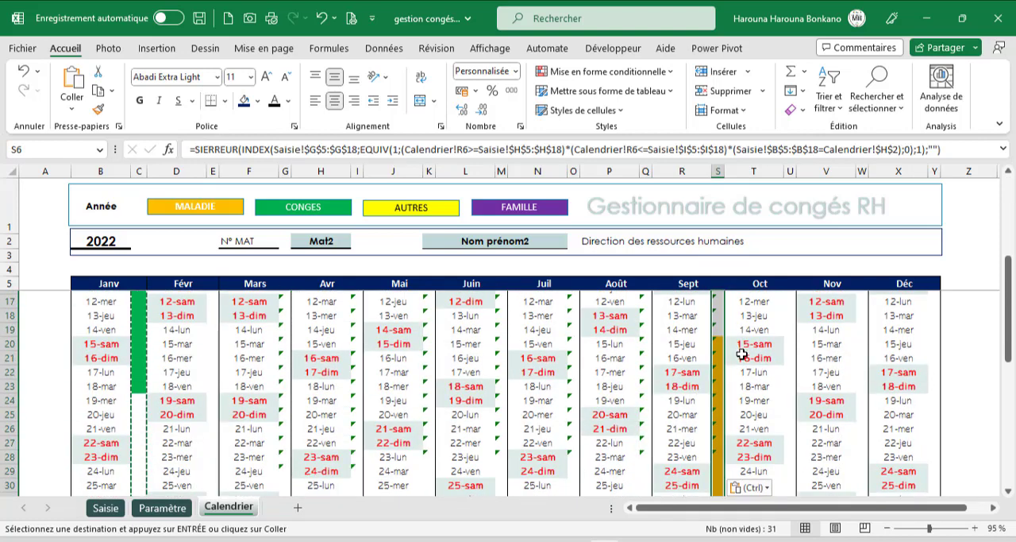
scroll(743, 355, down, 2)
scroll(742, 355, up, 3)
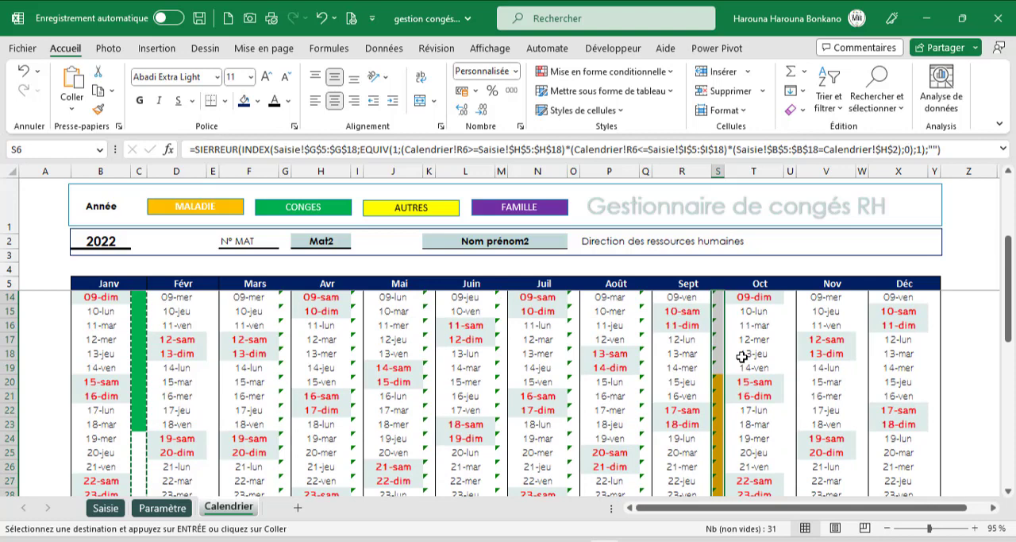
- Compare September's coloured days on Calendrier with the Maladie dates recorded in Saisie
scroll(742, 357, down, 4)
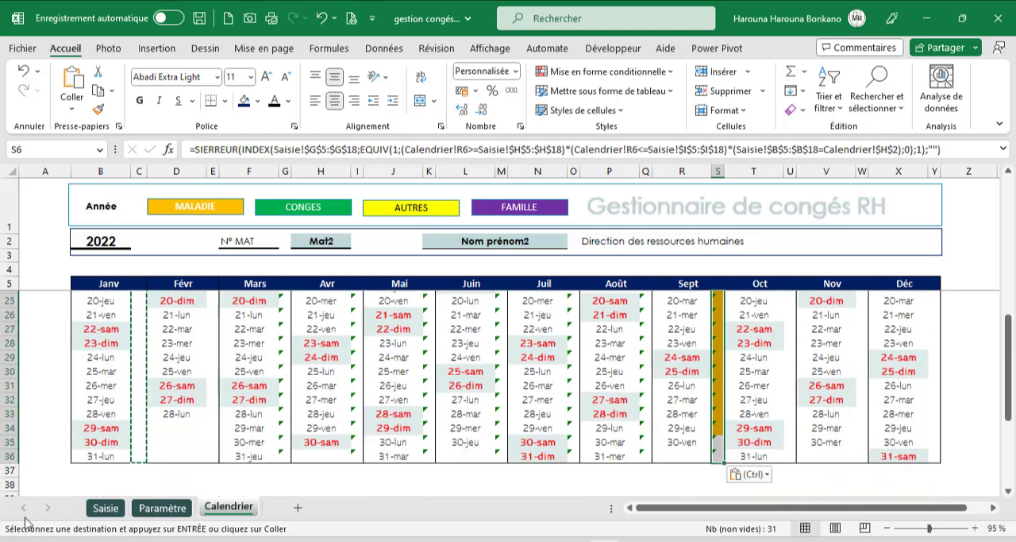
click(103, 508)
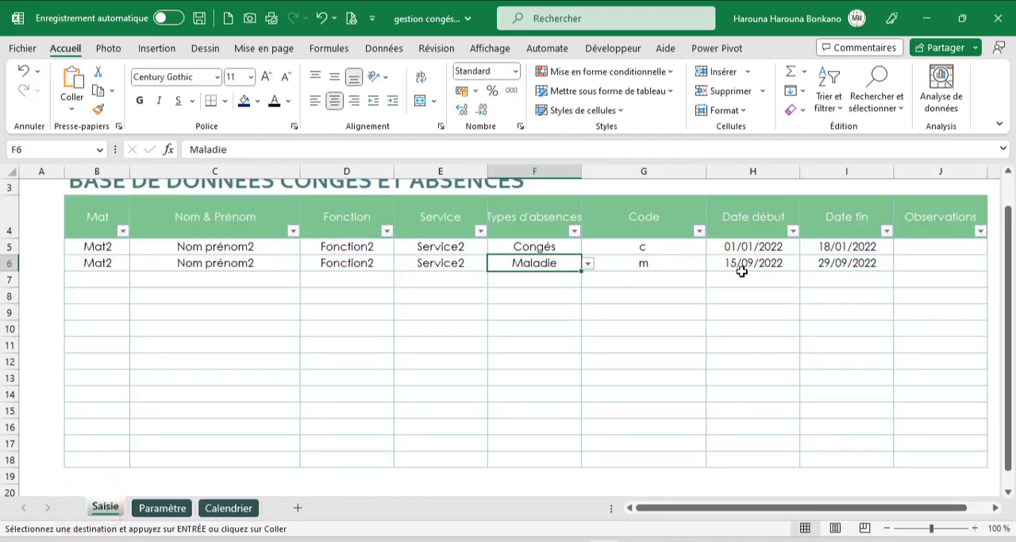
click(229, 507)
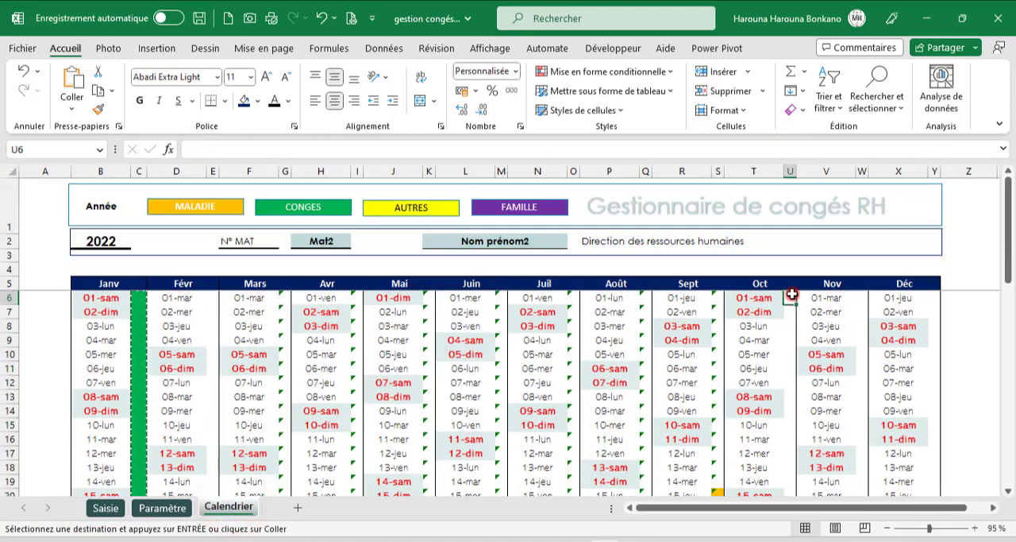
- Paste the copied code cells into the October, November and December code columns from U6, W6 and Y6, and end the copy
click(790, 297)
key(ctrl+v)
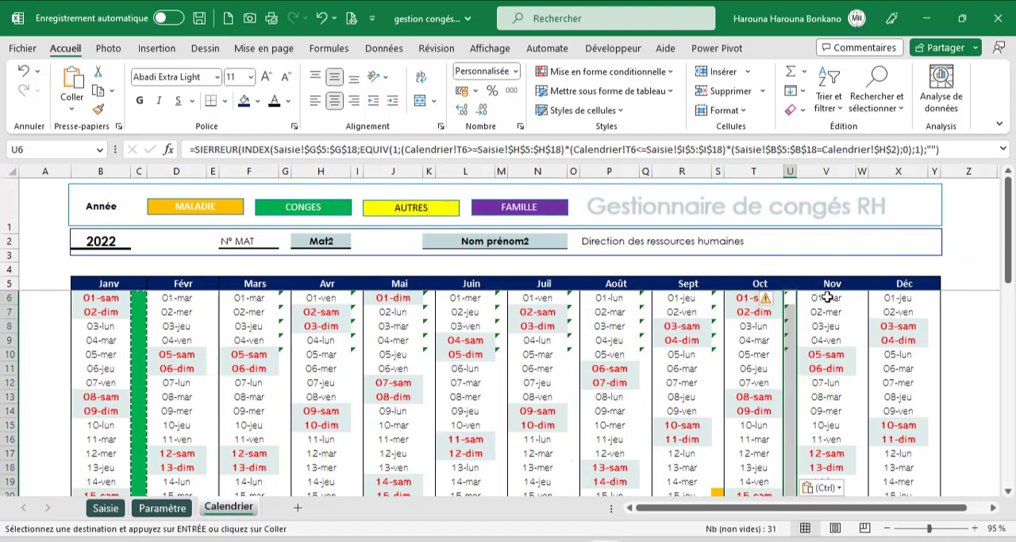
click(862, 297)
key(ctrl+v)
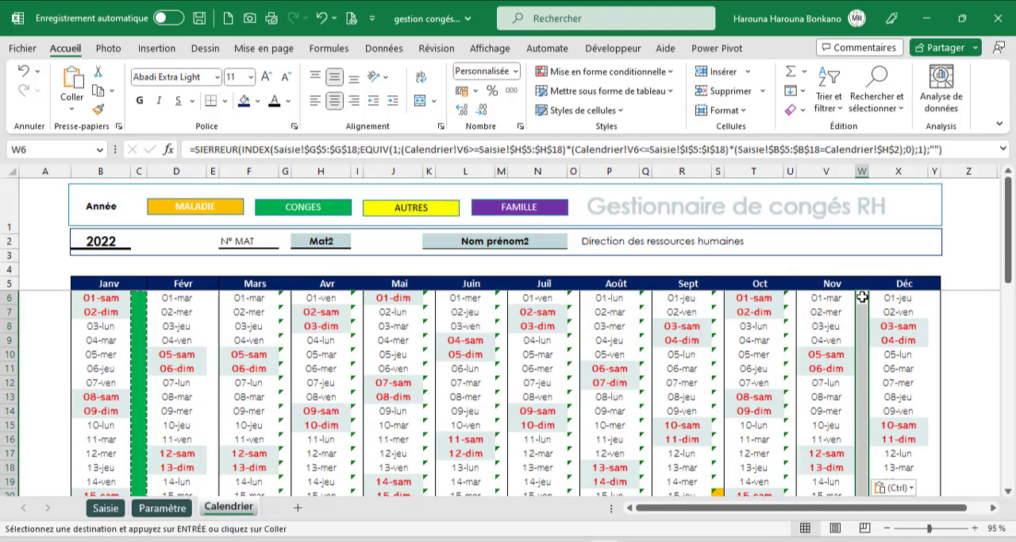
click(933, 297)
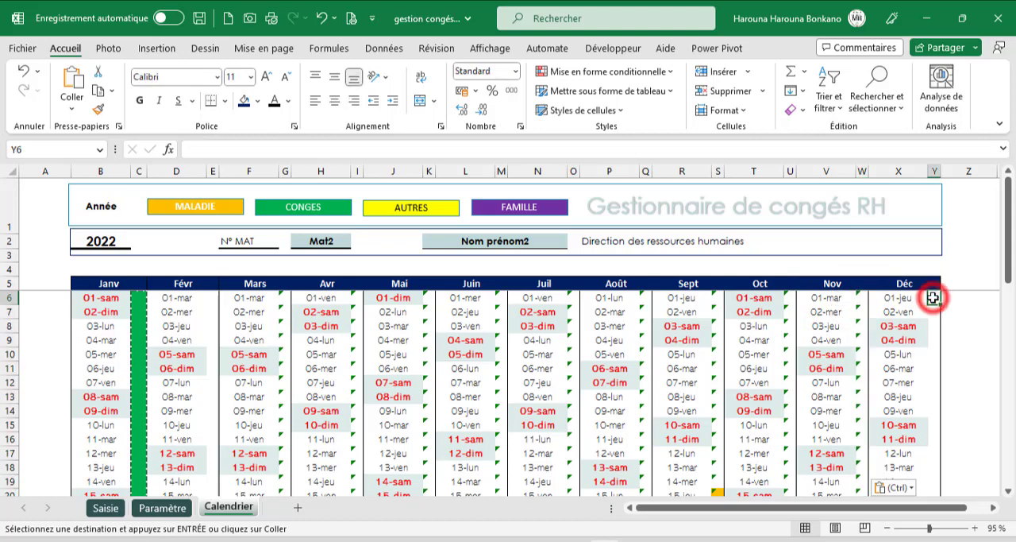
key(ctrl+v)
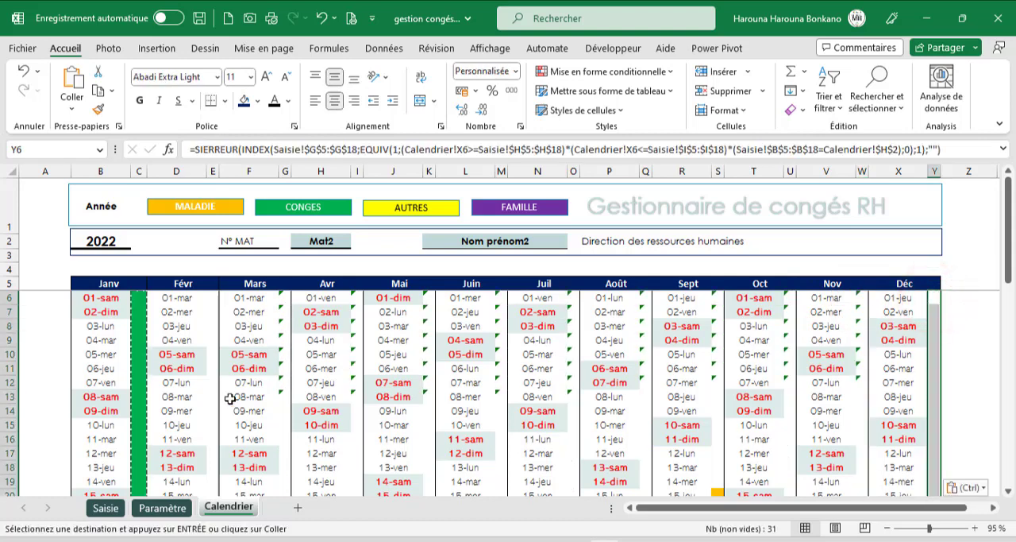
click(278, 294)
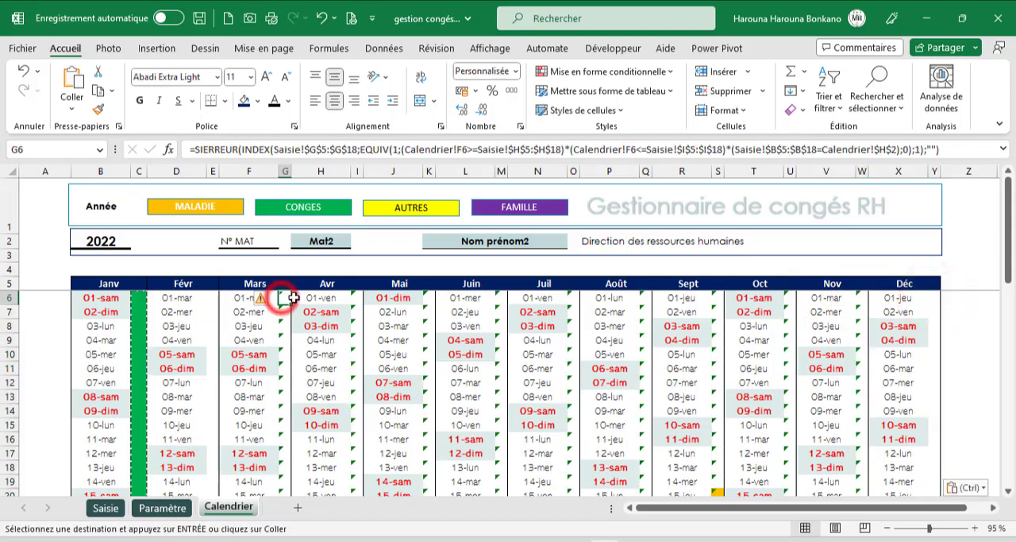
scroll(288, 295, down, 6)
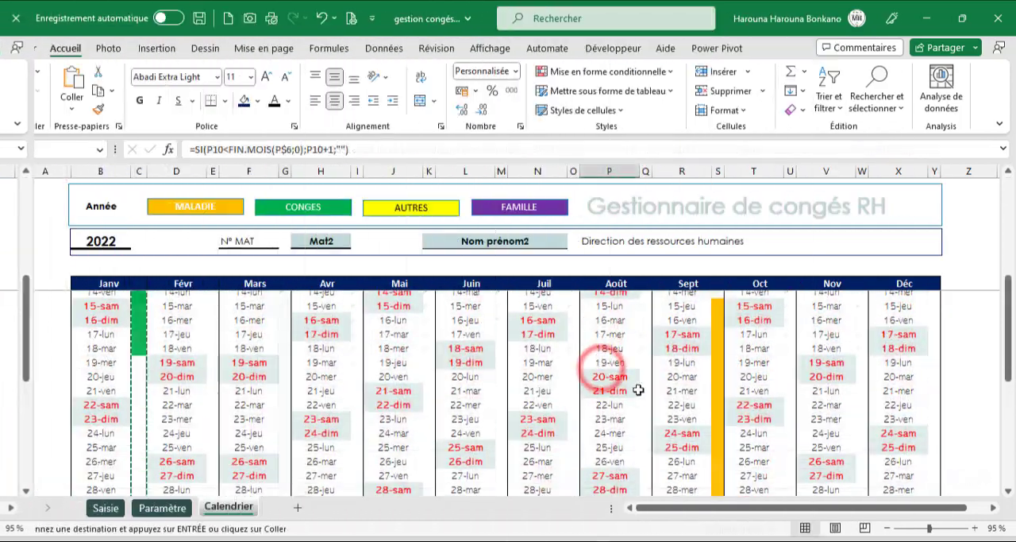
scroll(593, 390, up, 4)
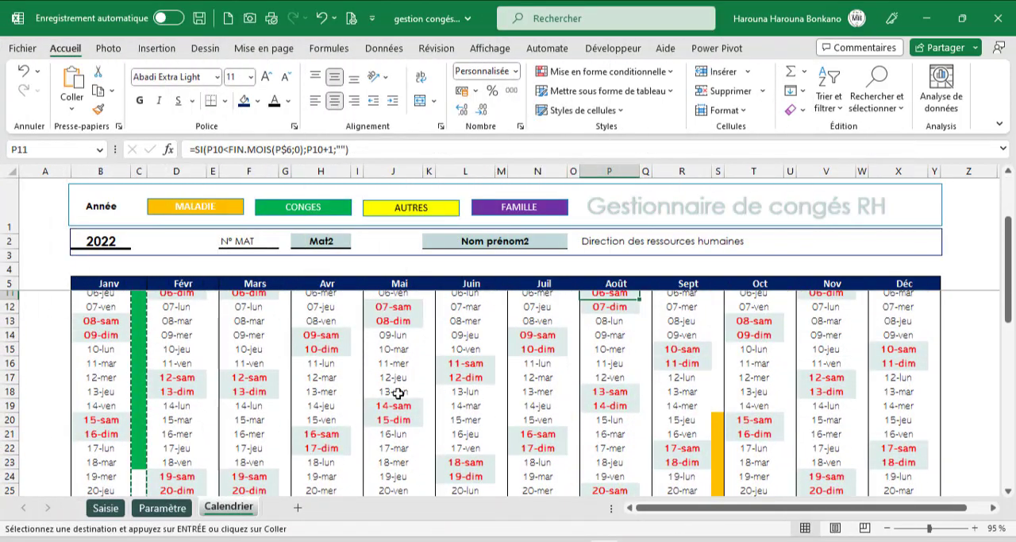
key(Escape)
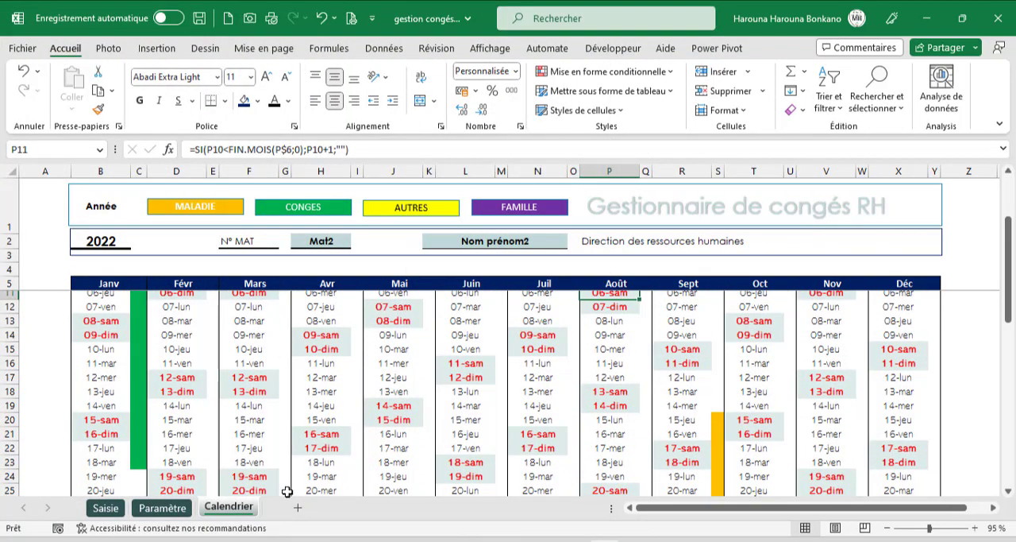
- Add an entry in row 7 of Saisie for Mat4 with the absence type Famille
click(106, 508)
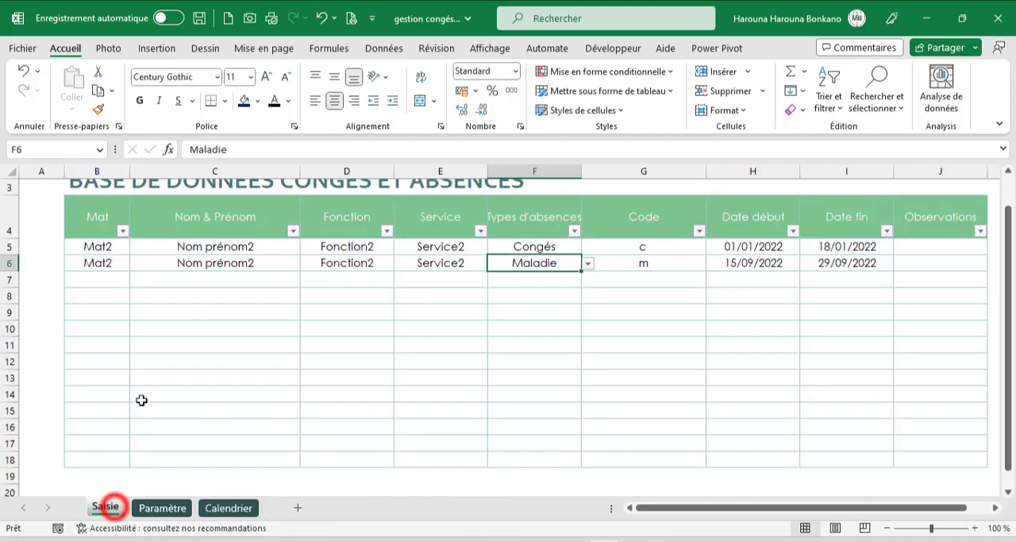
click(100, 280)
click(134, 282)
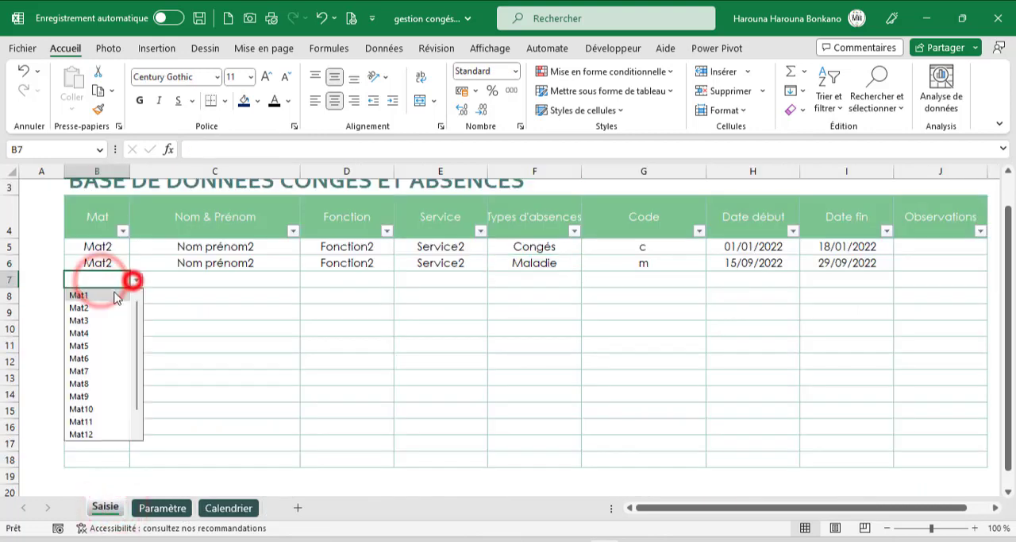
click(95, 340)
click(552, 284)
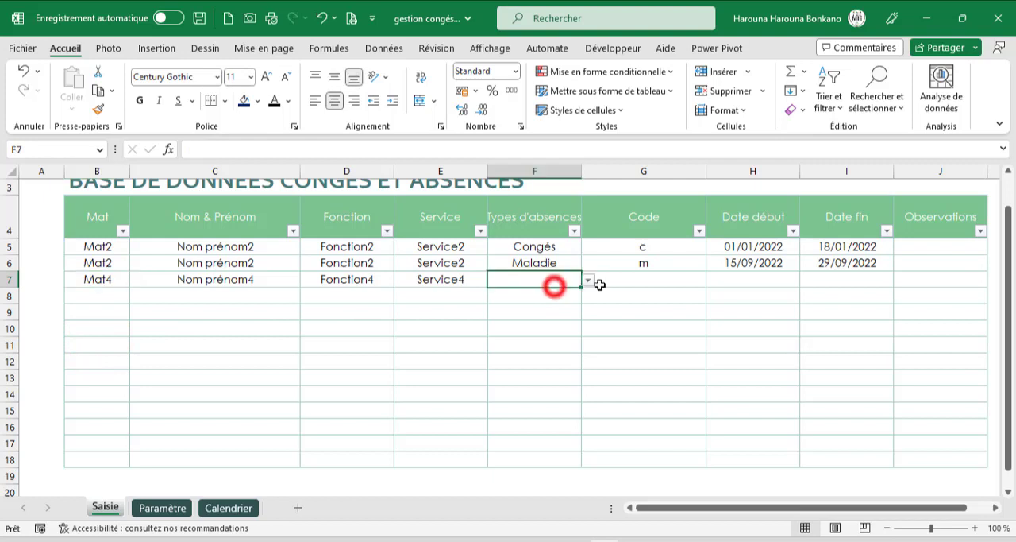
click(588, 282)
click(517, 336)
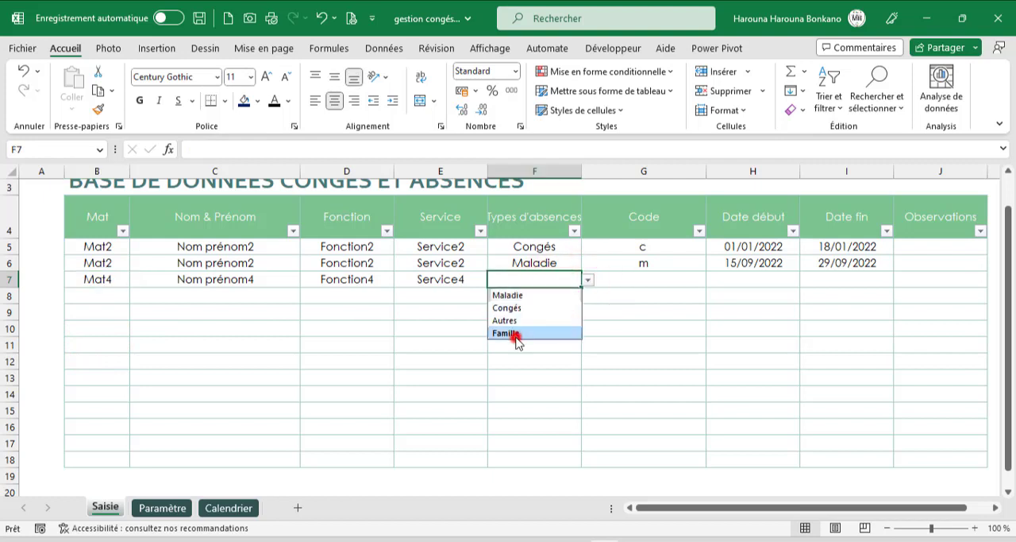
- Hide the Code column G on the Saisie sheet
click(744, 276)
click(659, 170)
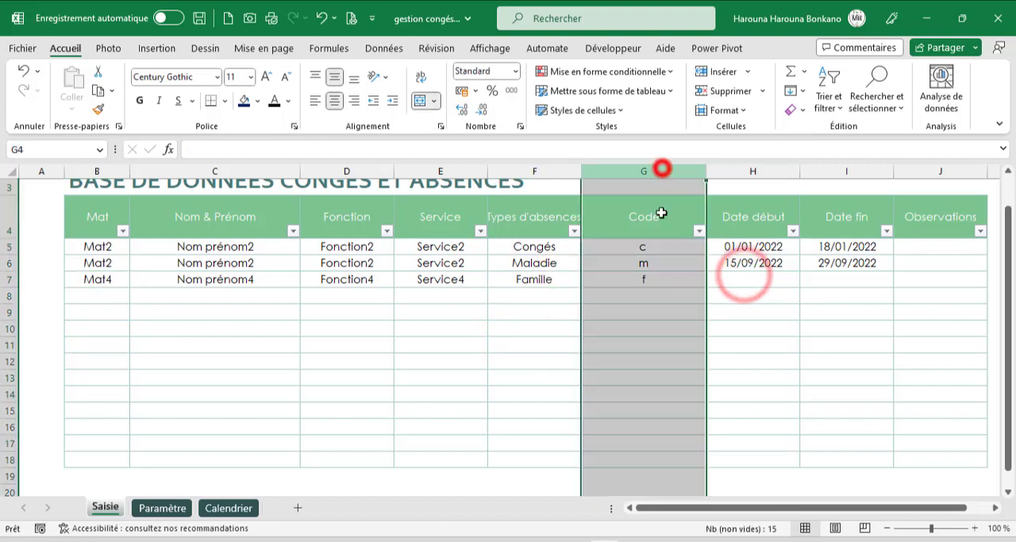
right_click(659, 318)
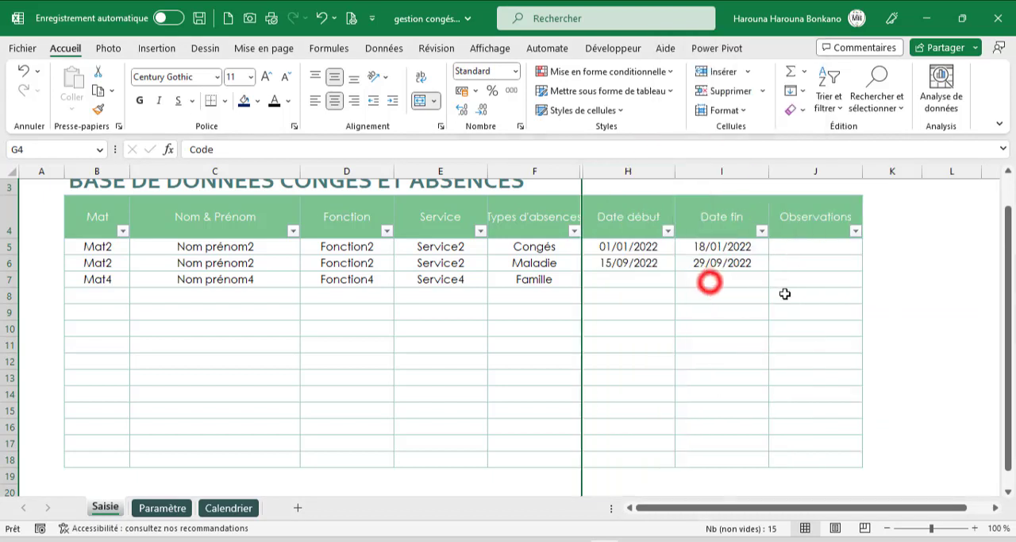
- Set the Mat4 absence in row 7 to start on 01/08/2023 and end on 14/08/2023
click(706, 279)
click(653, 280)
text(01/8/2)
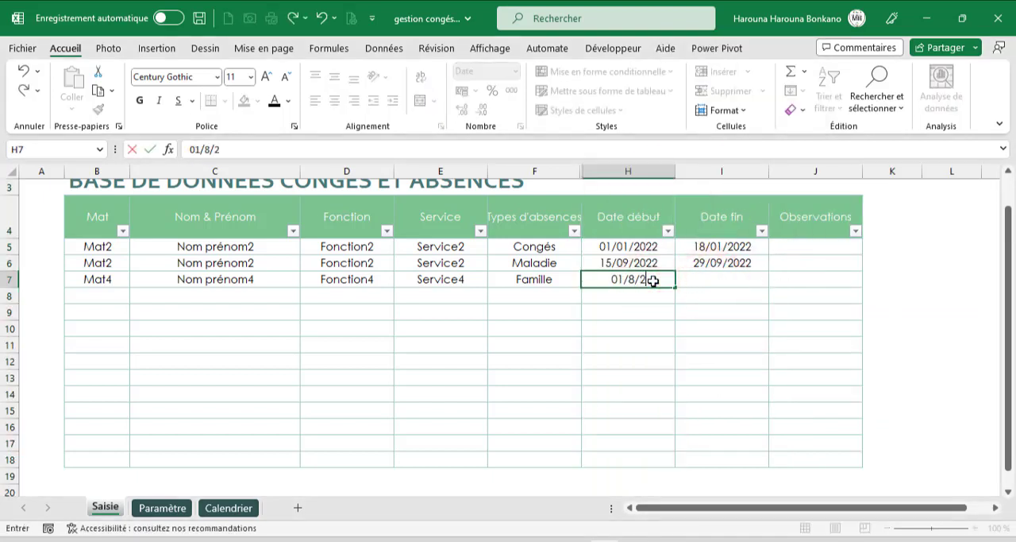
text(/08/2022)
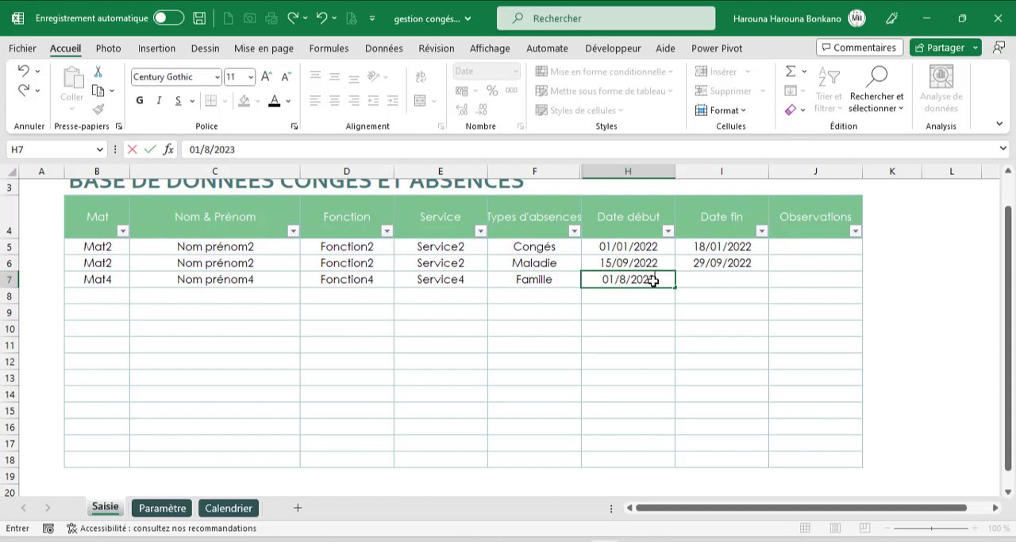
key(Tab)
text(14)
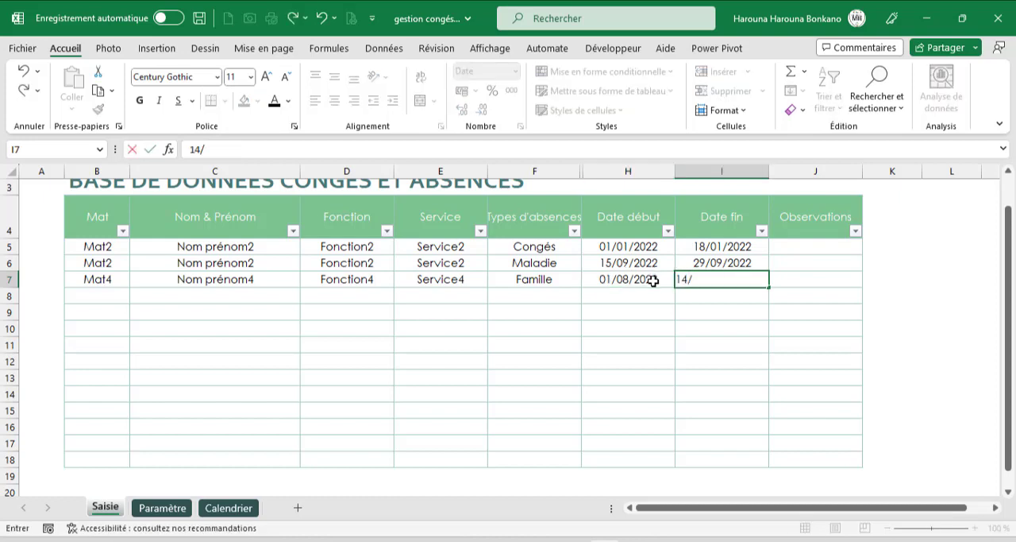
key(Return)
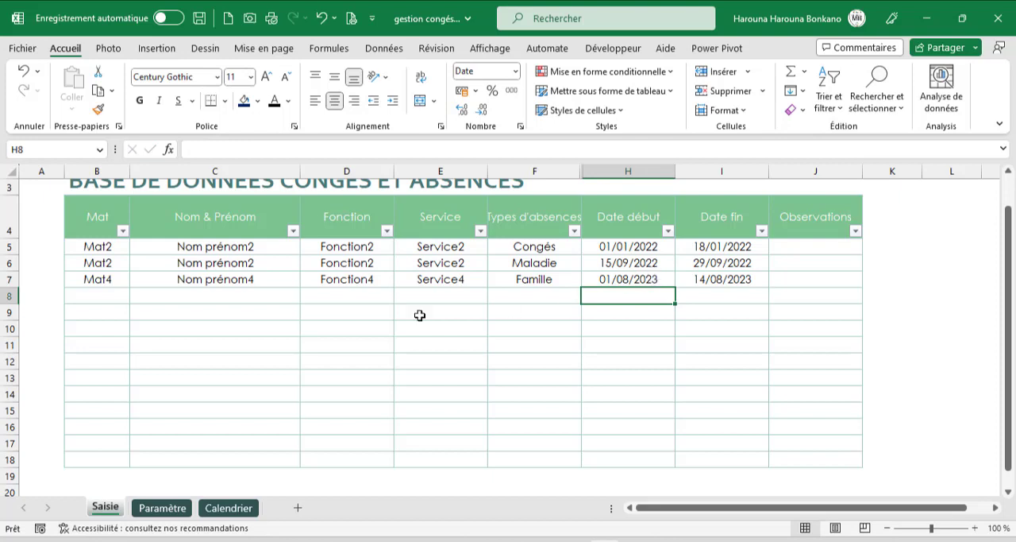
- Switch the Calendrier sheet to employee Mat4 and year 2023, and check August's colouring
click(228, 507)
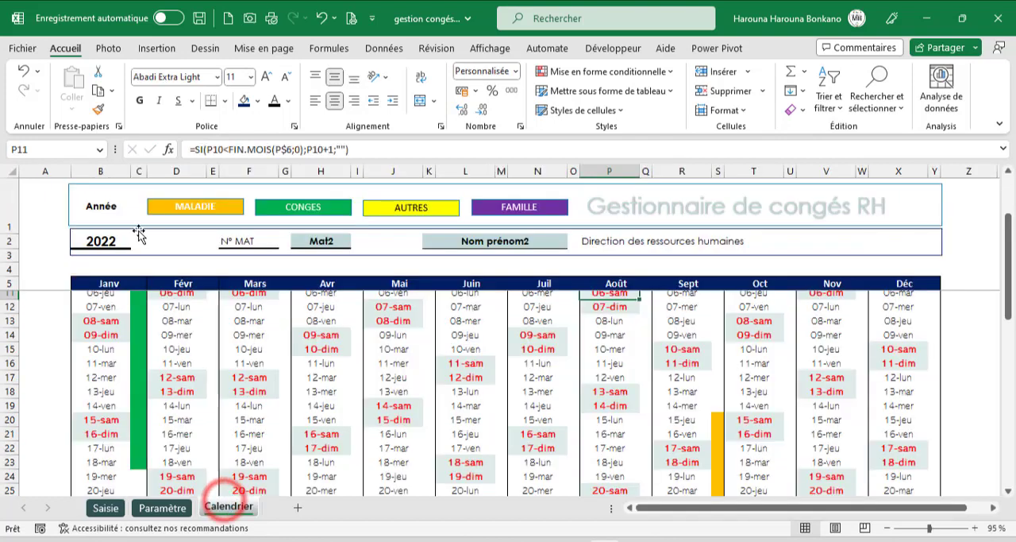
click(325, 242)
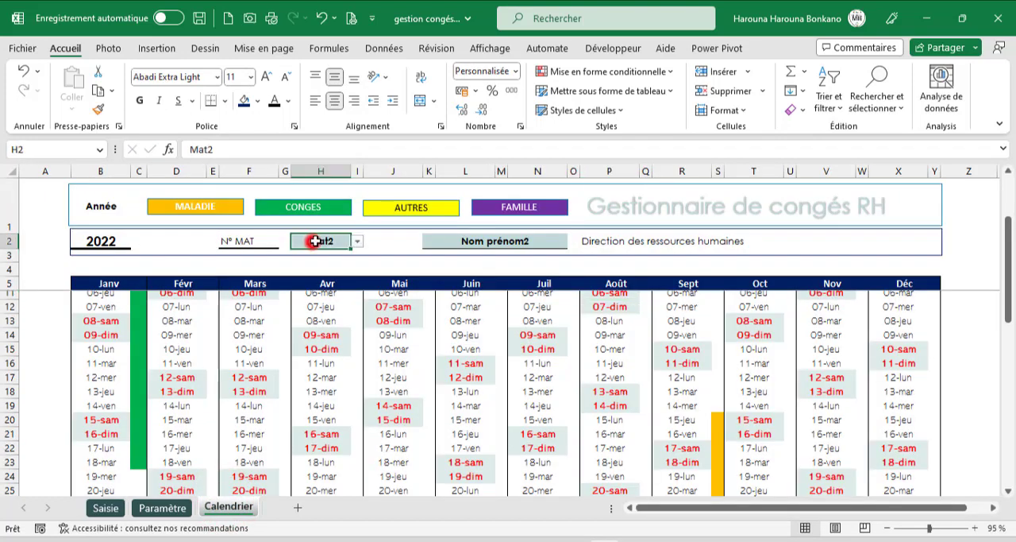
click(357, 241)
click(306, 294)
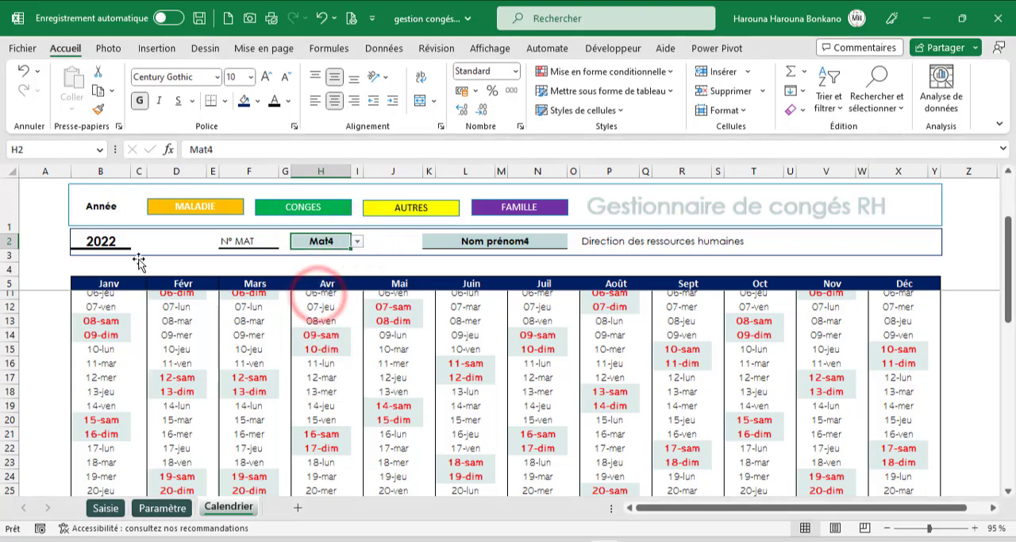
click(113, 243)
text(2023)
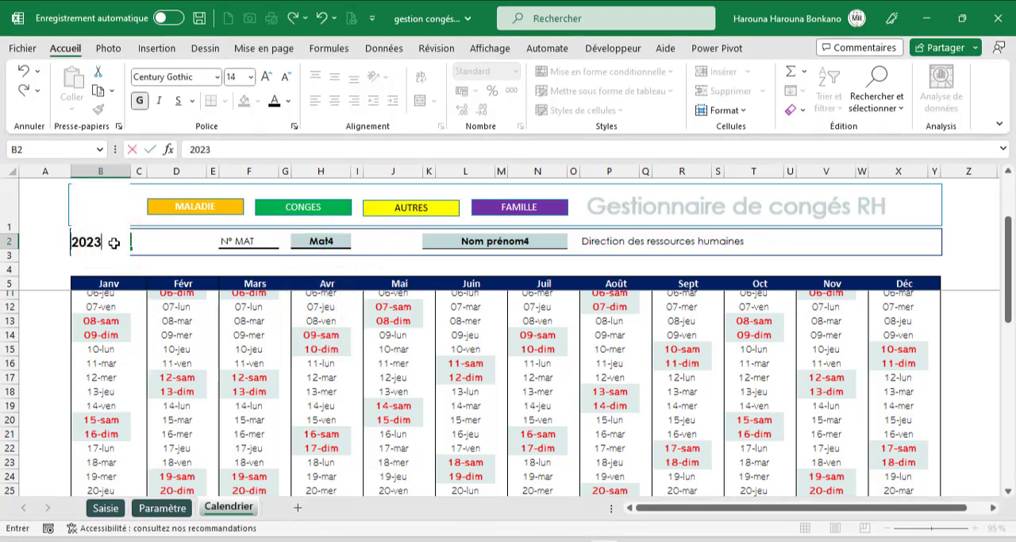
key(Return)
scroll(531, 357, up, 2)
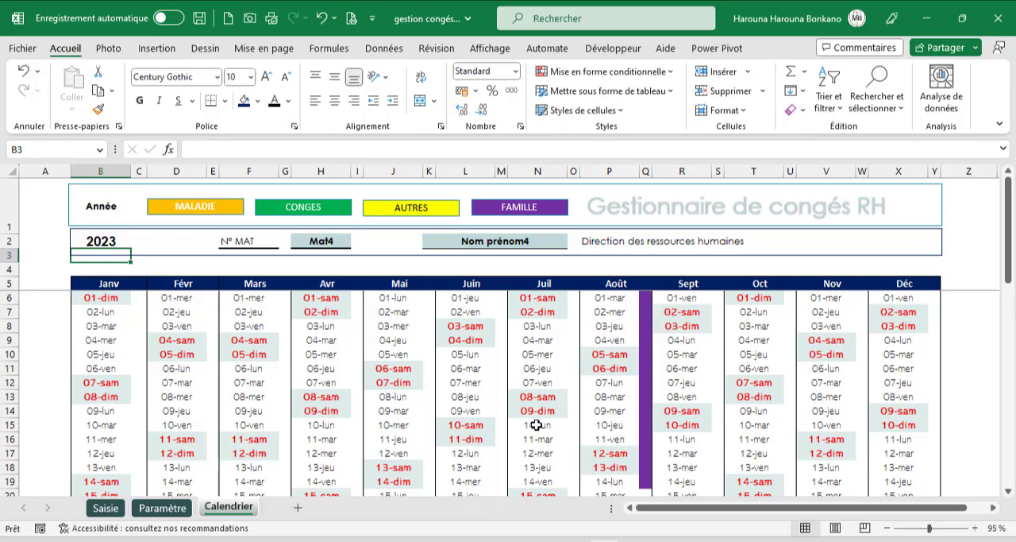
- Check the holiday dates in Paramètre, and start a formula-based conditional formatting rule for the calendar range B6:Y36
click(162, 508)
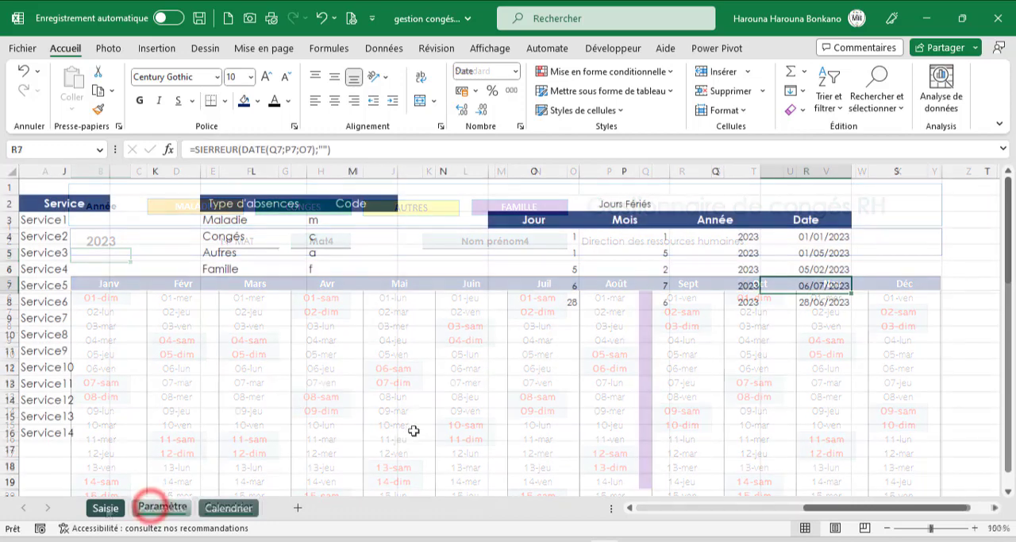
click(229, 507)
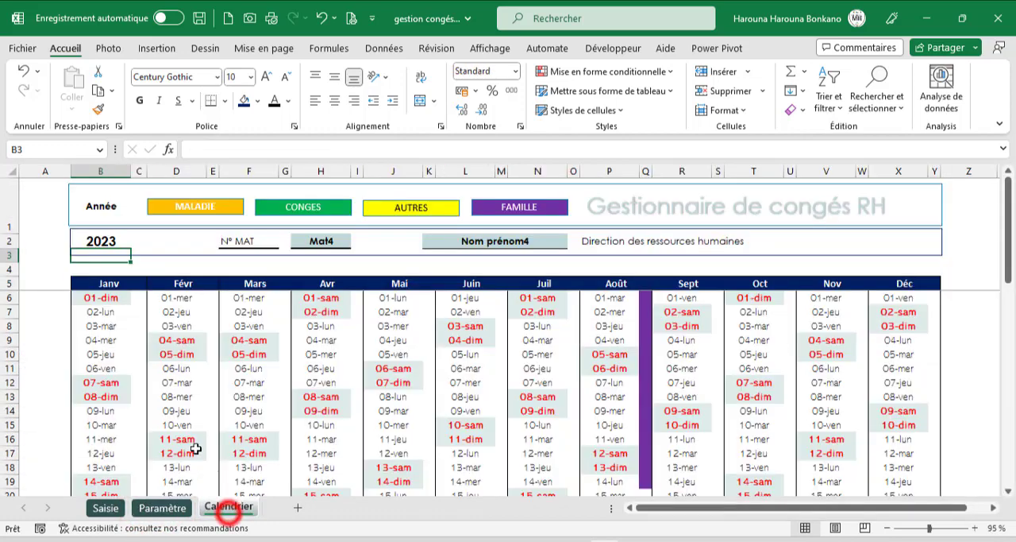
drag(92, 298, 96, 311)
drag(221, 325, 931, 455)
scroll(781, 404, up, 4)
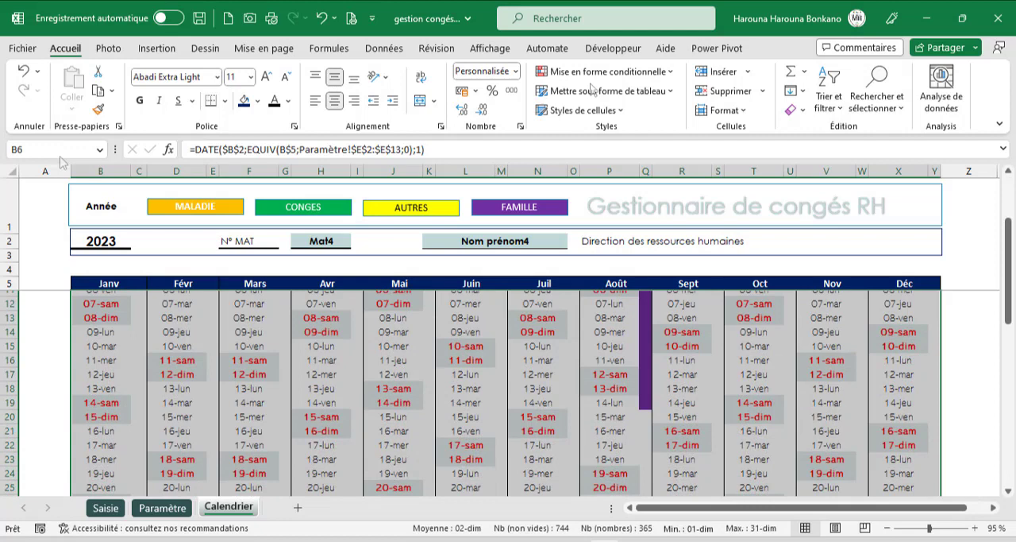
click(75, 47)
click(665, 72)
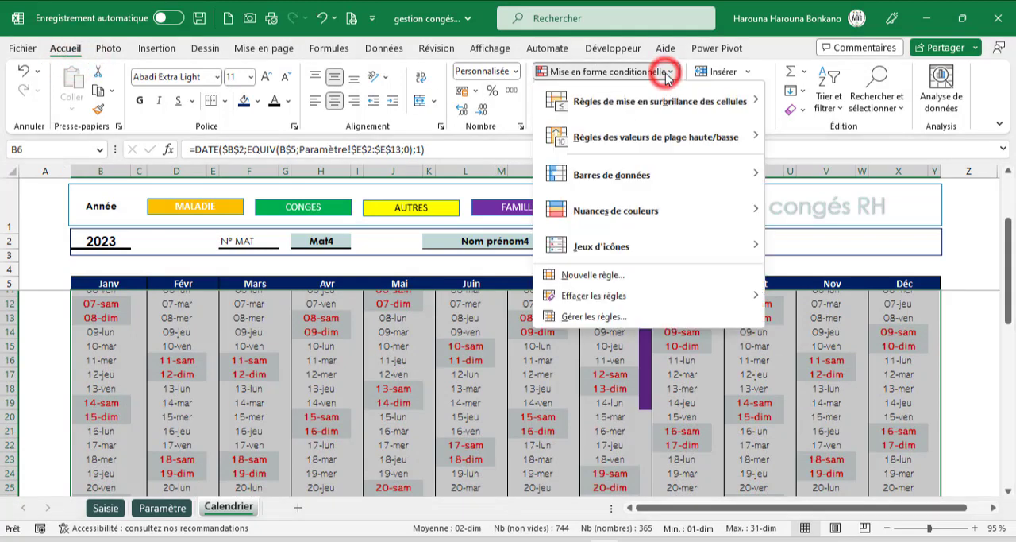
click(593, 276)
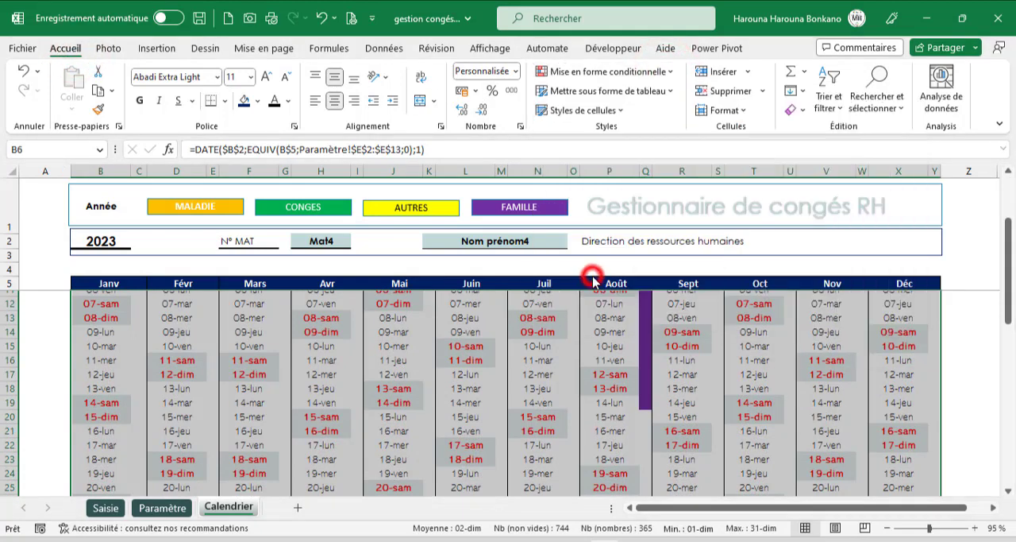
click(353, 257)
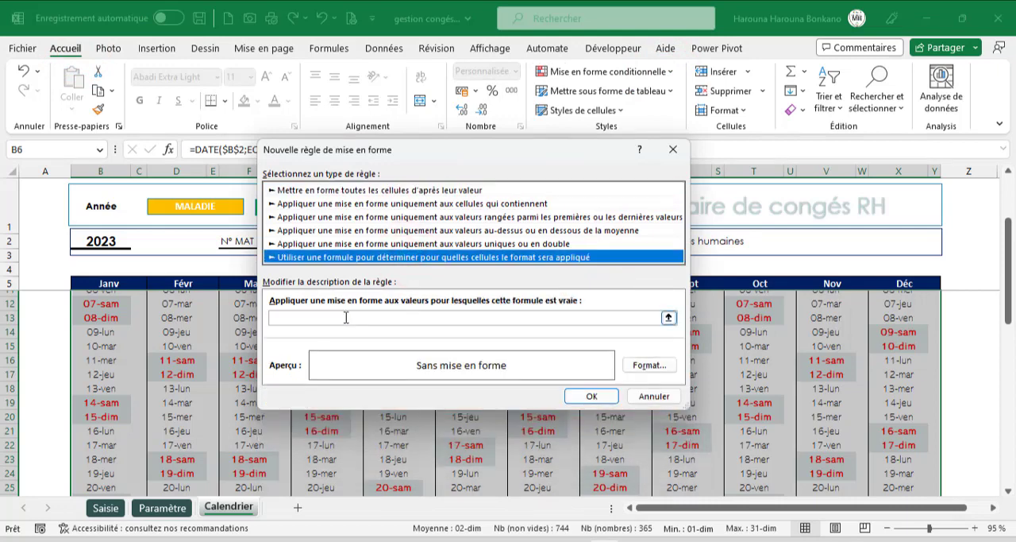
- Enter the rule formula =nb.si(Paramètre!$R$4:$R$8;Calendrier!B6) to match the calendar dates against the holiday list
click(346, 318)
text(=nb.)
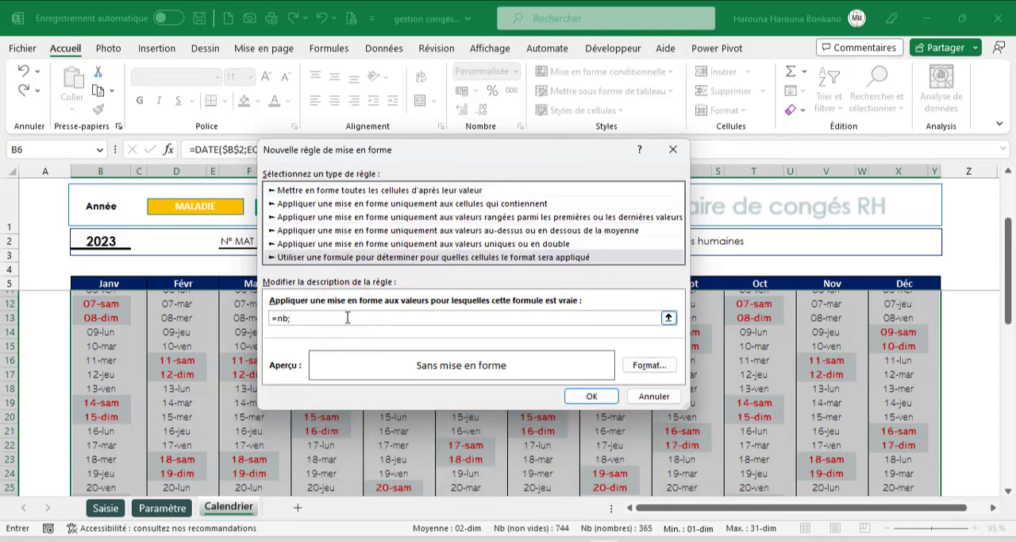
text(si()
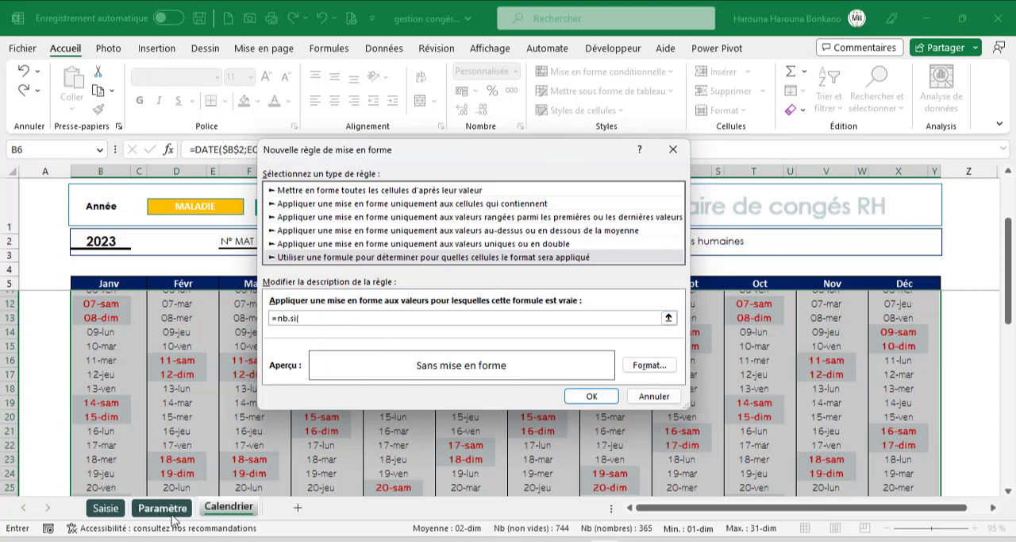
click(147, 509)
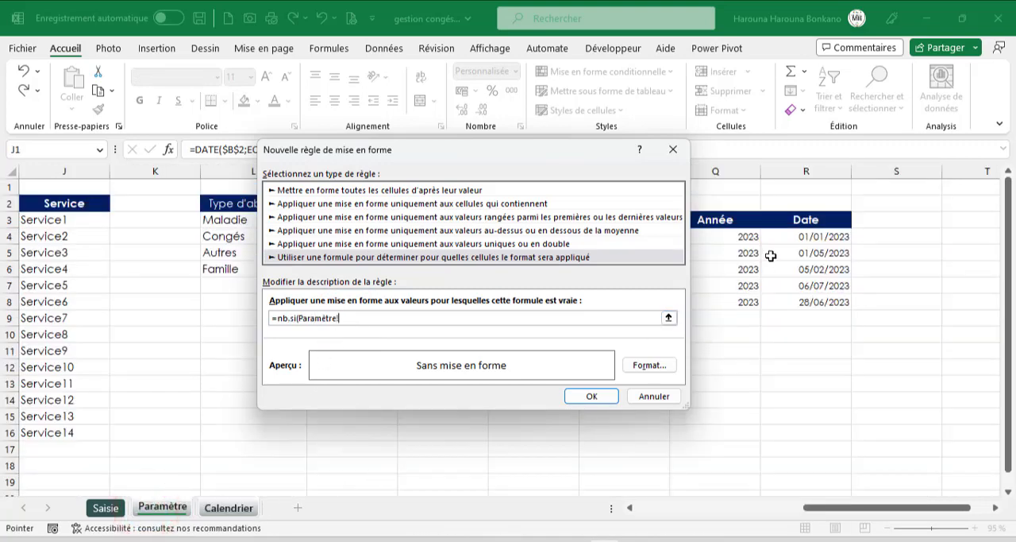
drag(799, 231, 812, 299)
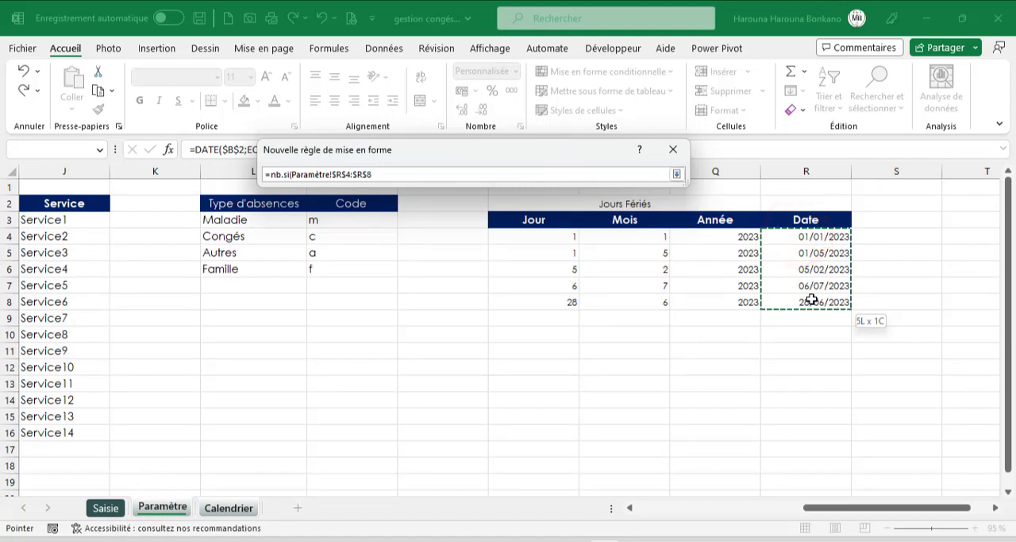
text(;)
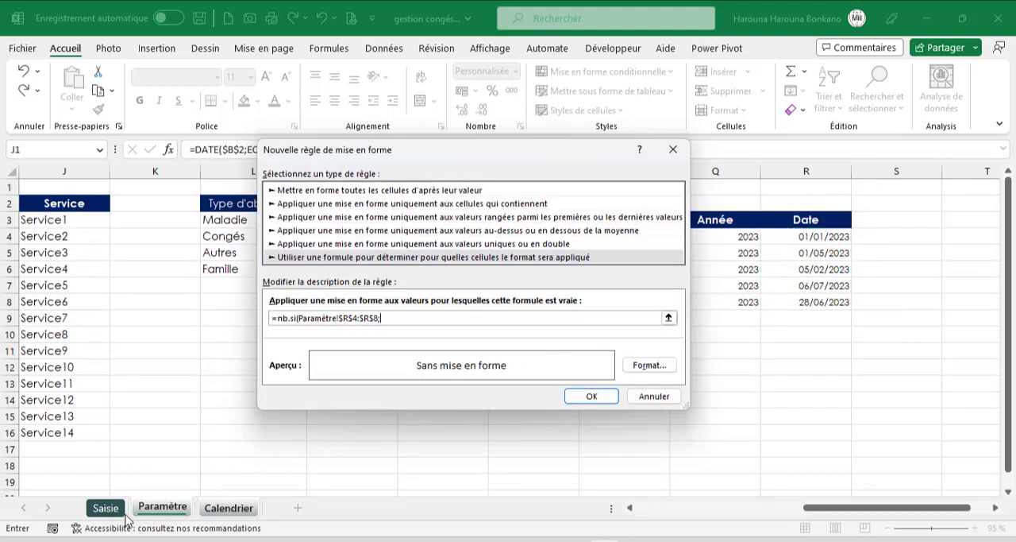
click(228, 507)
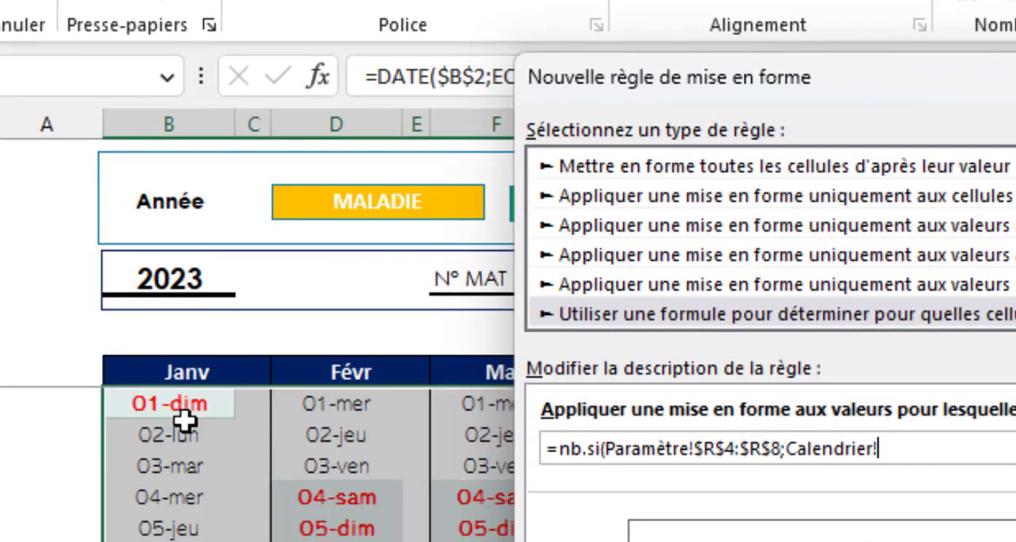
click(176, 405)
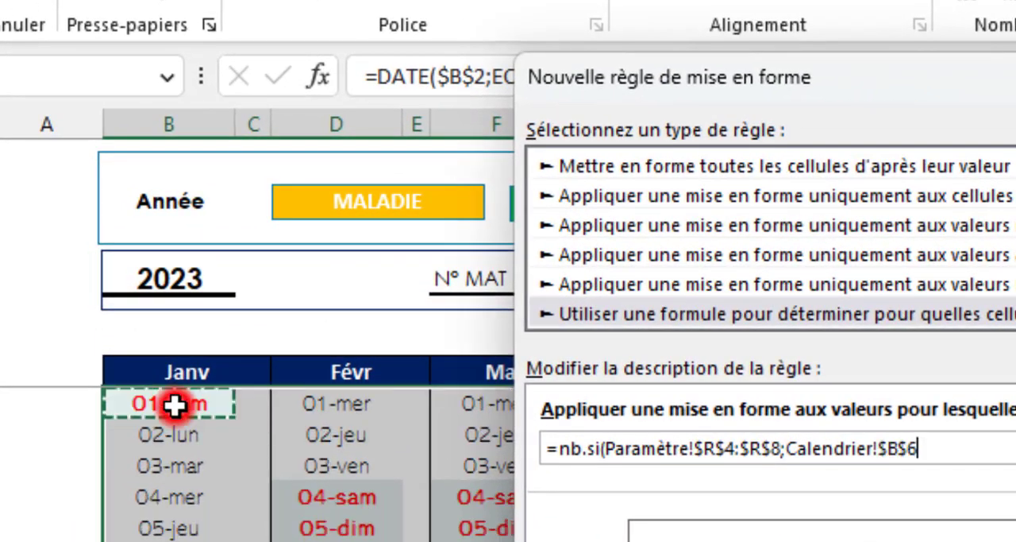
key(F4)
key(F4)
key(F4)
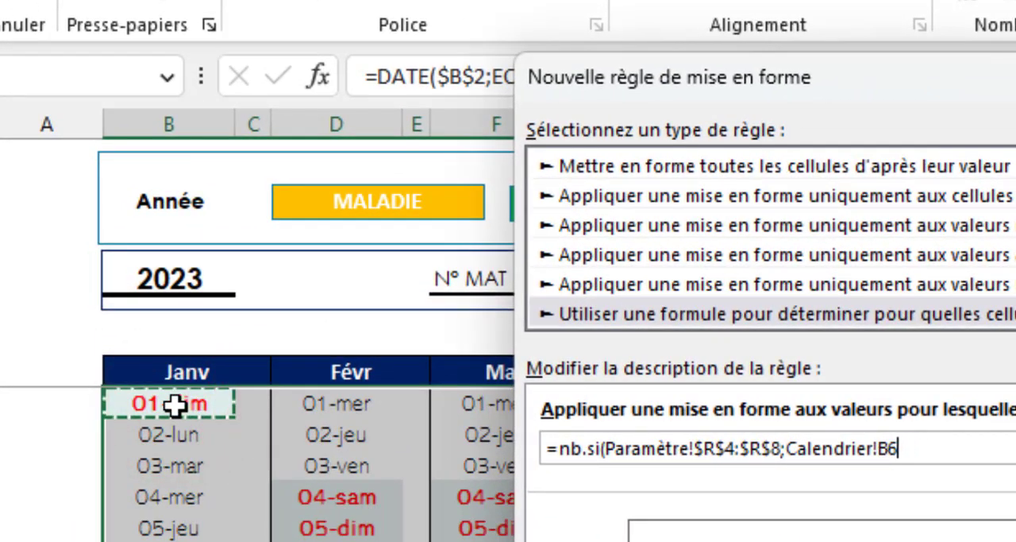
text())
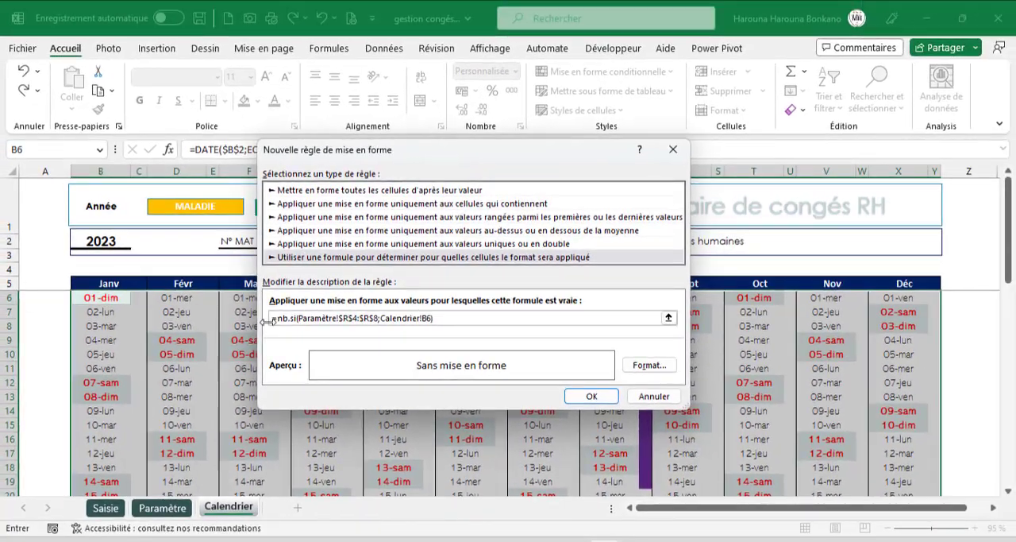
- Format the holiday rule with a red fill and bold white font, and apply it to the calendar
click(648, 365)
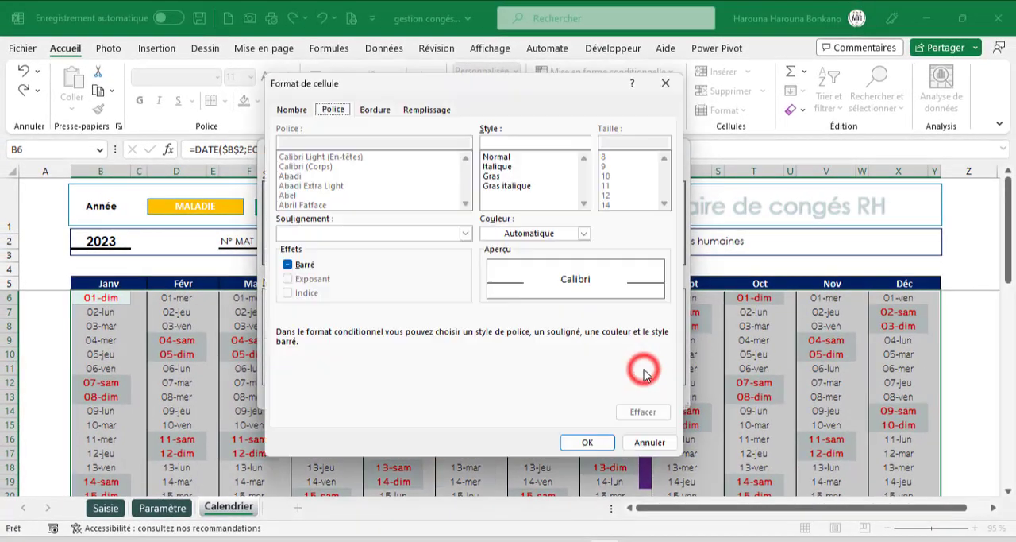
click(433, 108)
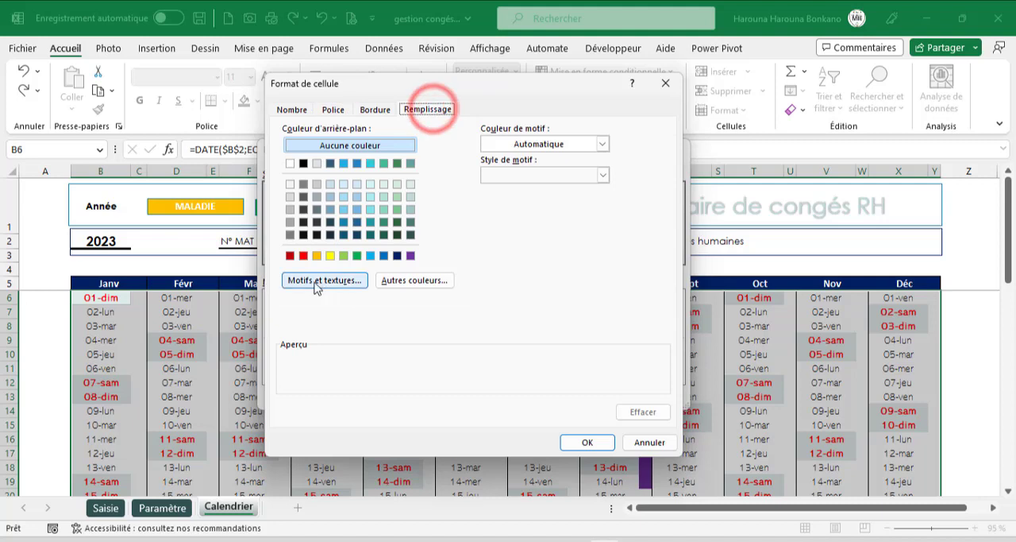
click(304, 255)
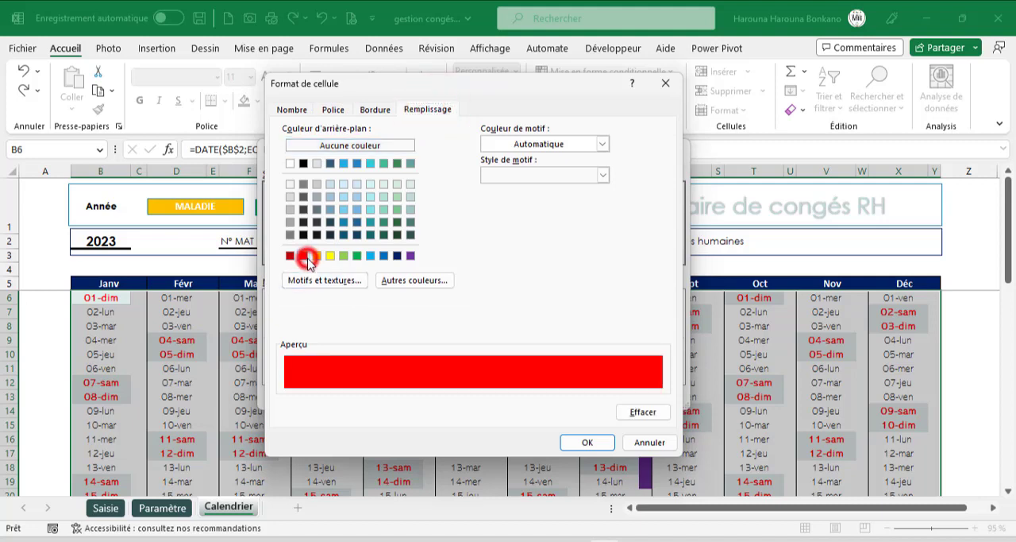
click(332, 110)
click(499, 176)
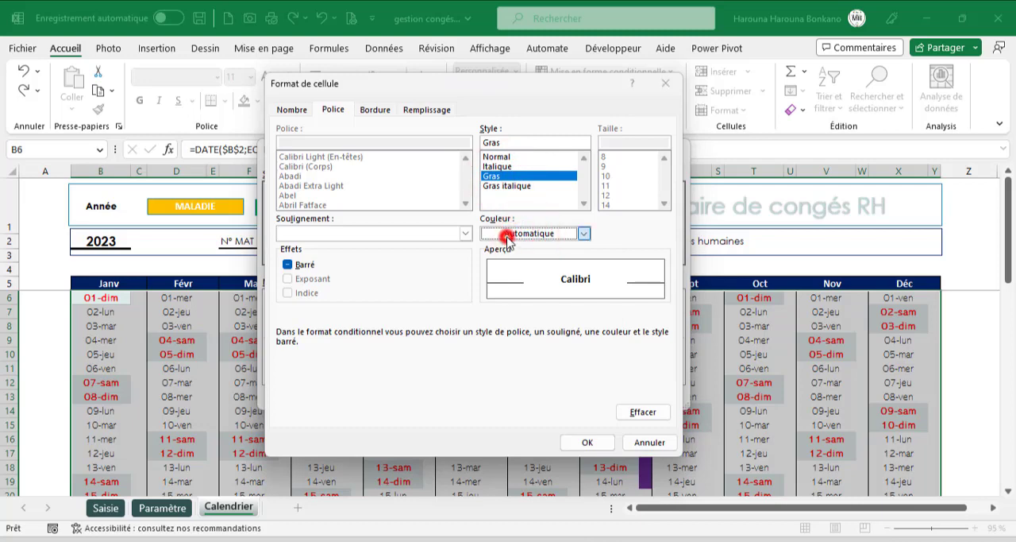
click(508, 233)
click(487, 292)
click(592, 442)
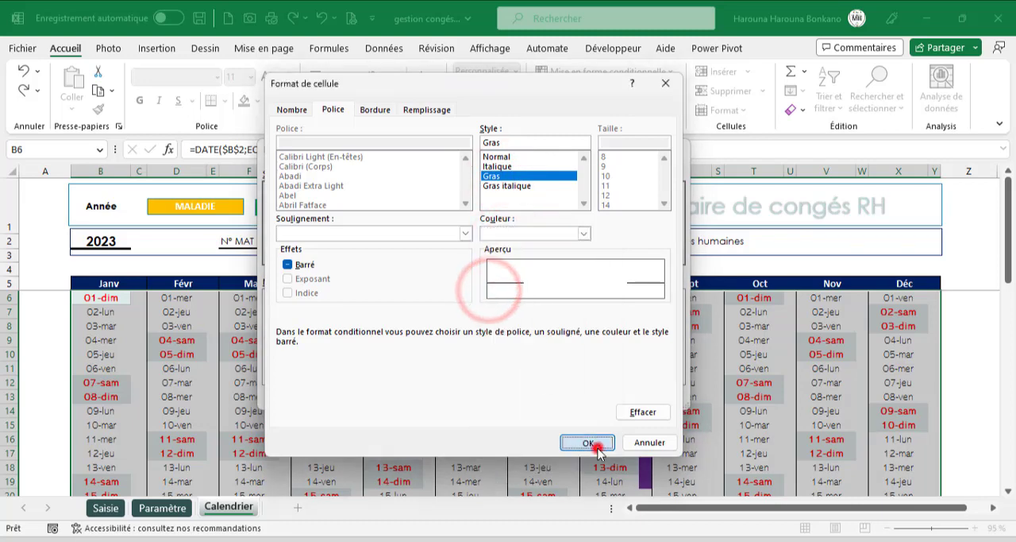
click(590, 393)
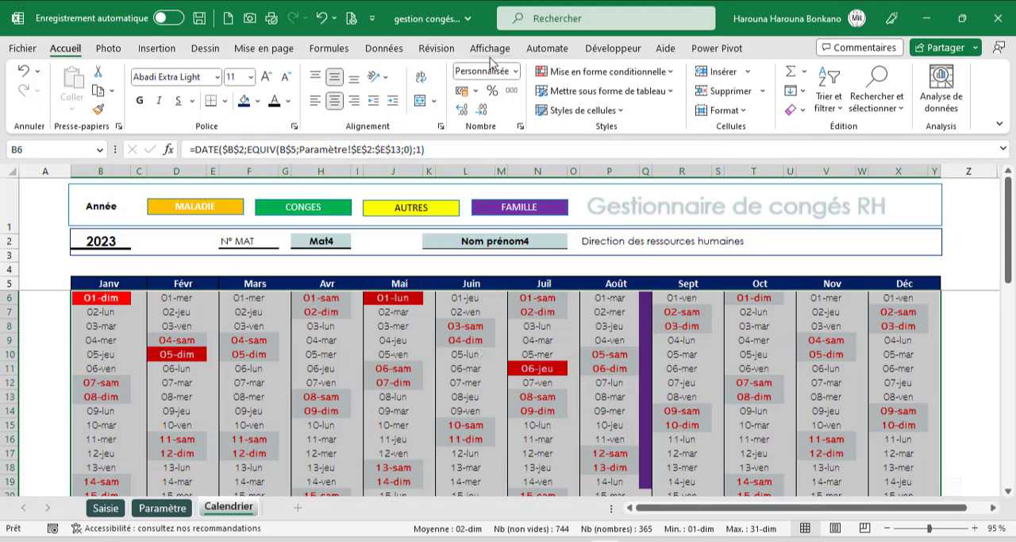
- Hide the formula bar and the row and column headings on Calendrier, and display the workbook in full-screen mode
click(490, 48)
click(396, 77)
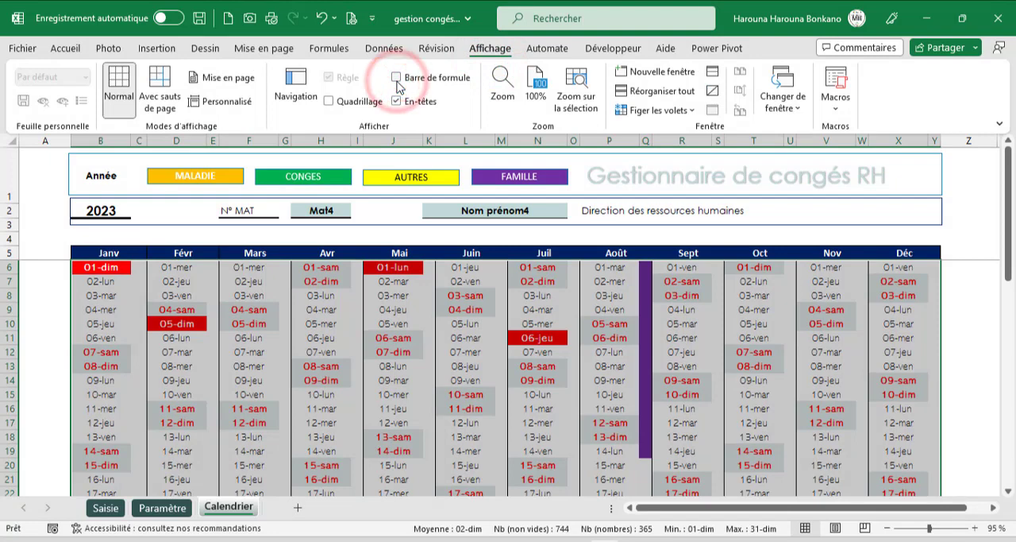
click(396, 101)
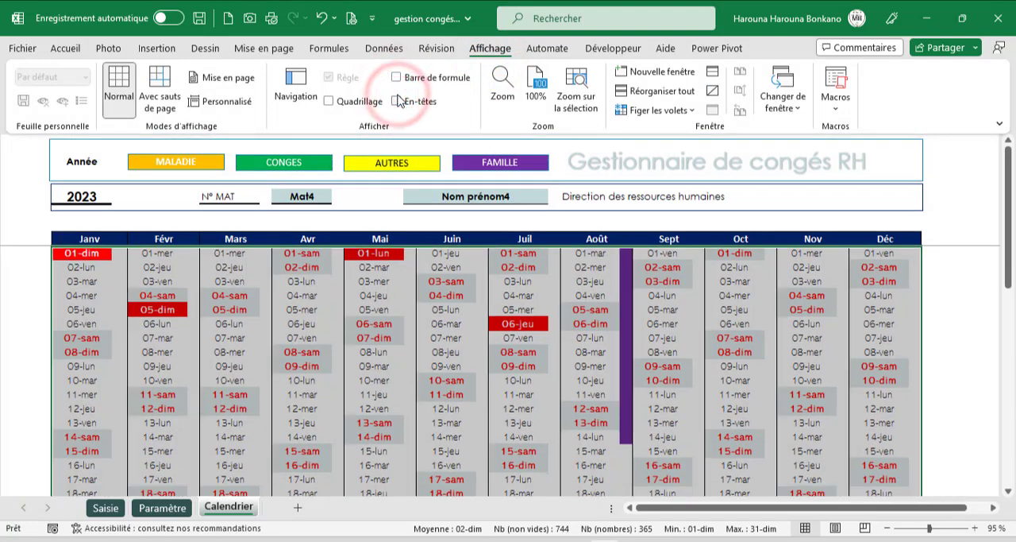
click(1001, 128)
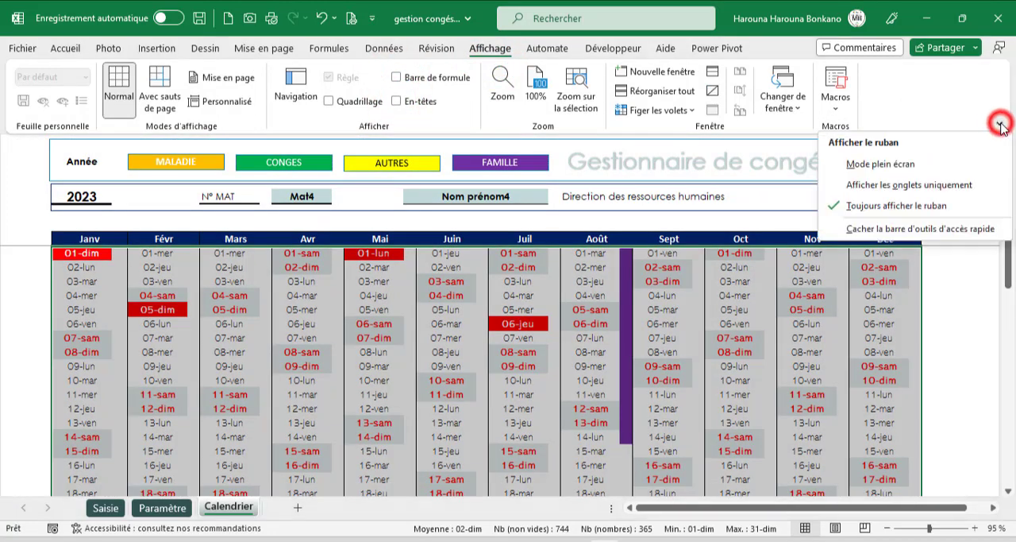
click(883, 157)
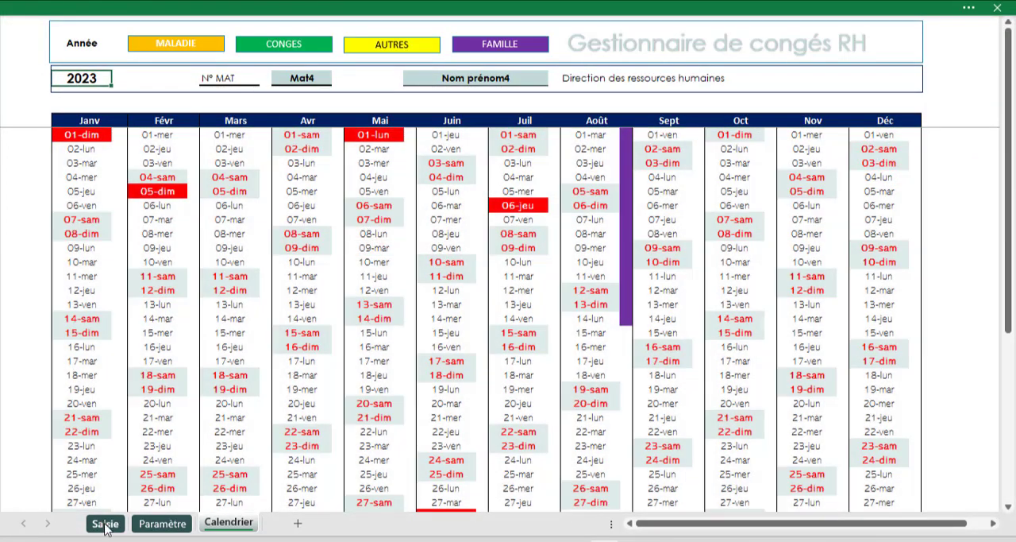
- Check the Mat2 absences in rows 5 and 6 of Saisie, and switch the Calendrier sheet to employee Mat2 and year 2022
click(104, 523)
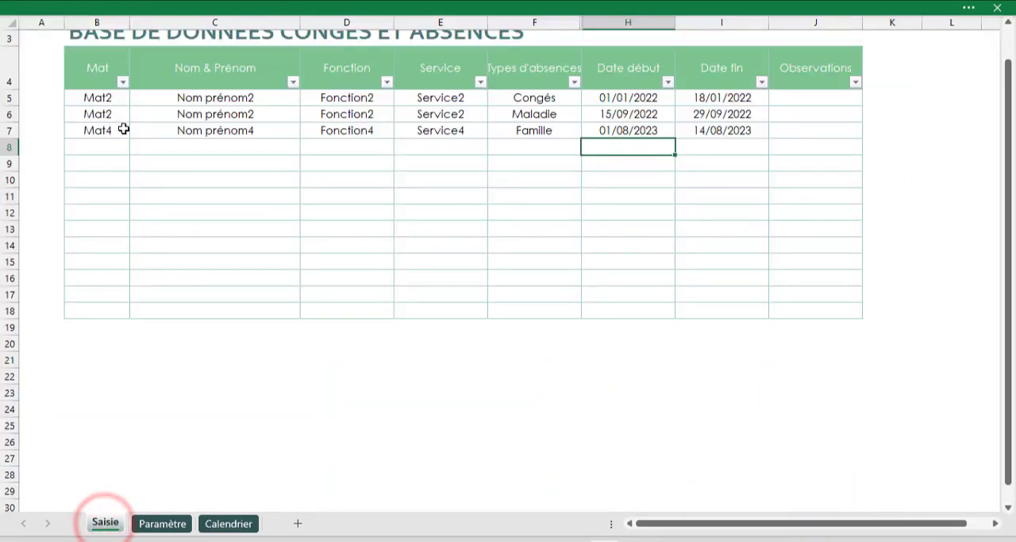
drag(114, 98, 706, 113)
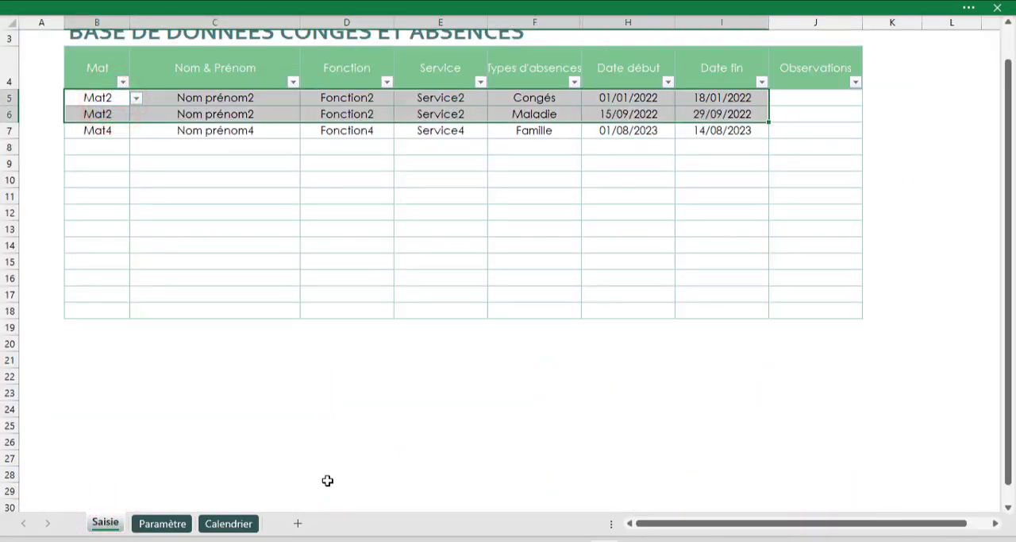
click(252, 524)
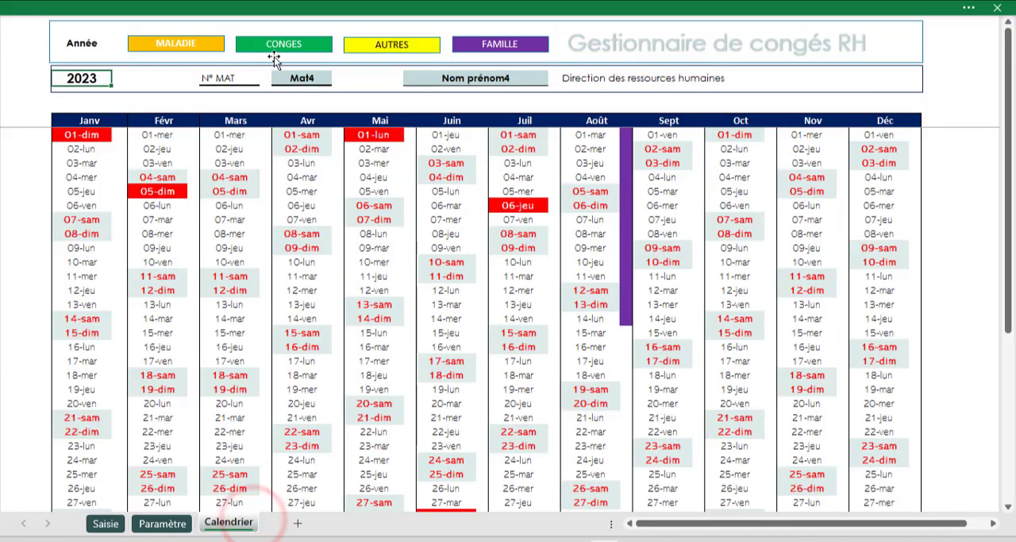
click(292, 77)
click(338, 78)
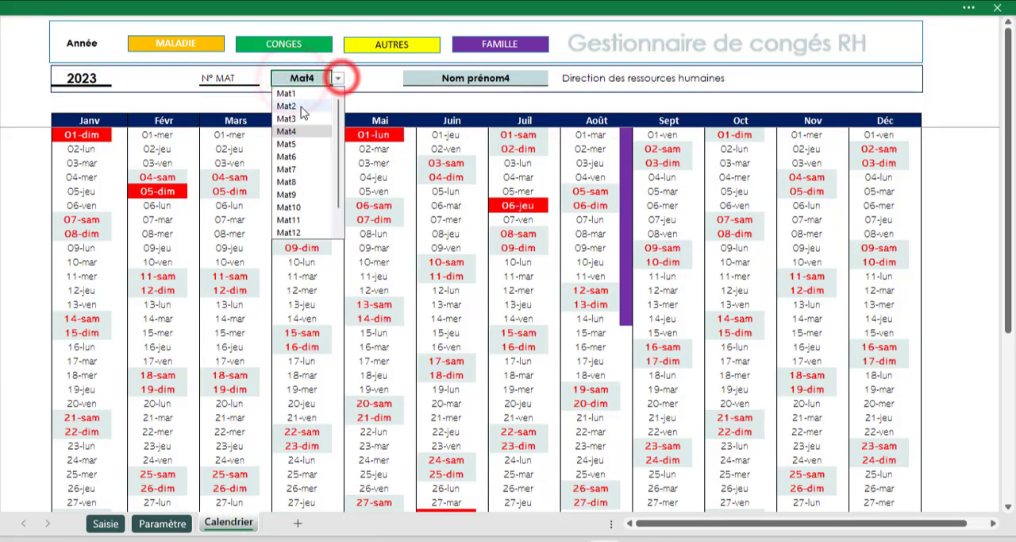
click(301, 107)
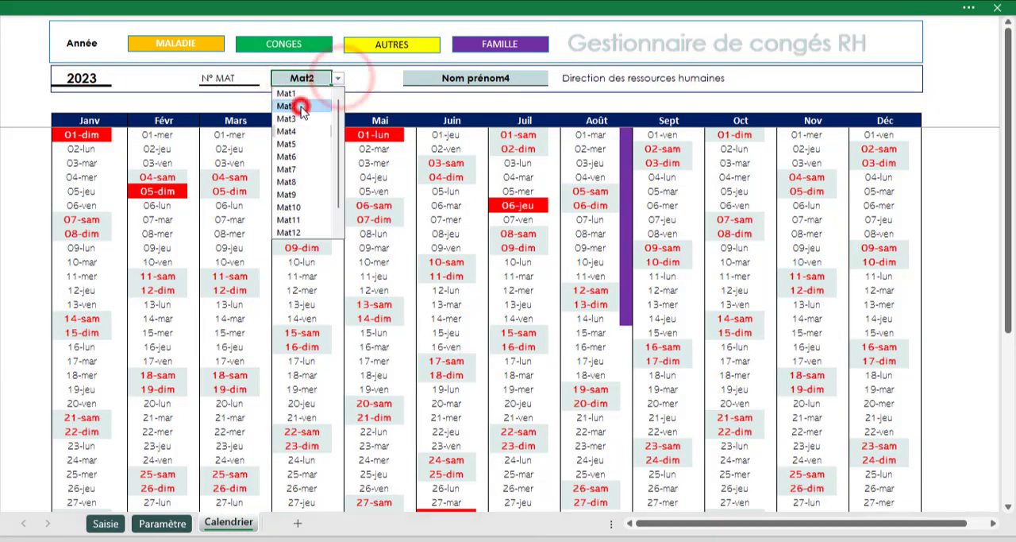
click(97, 90)
text(2022)
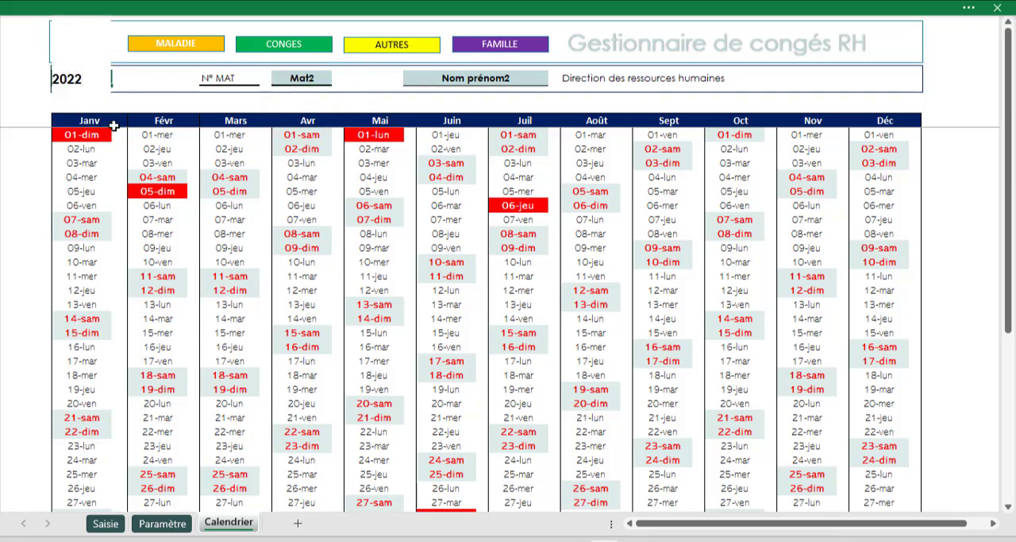
key(Return)
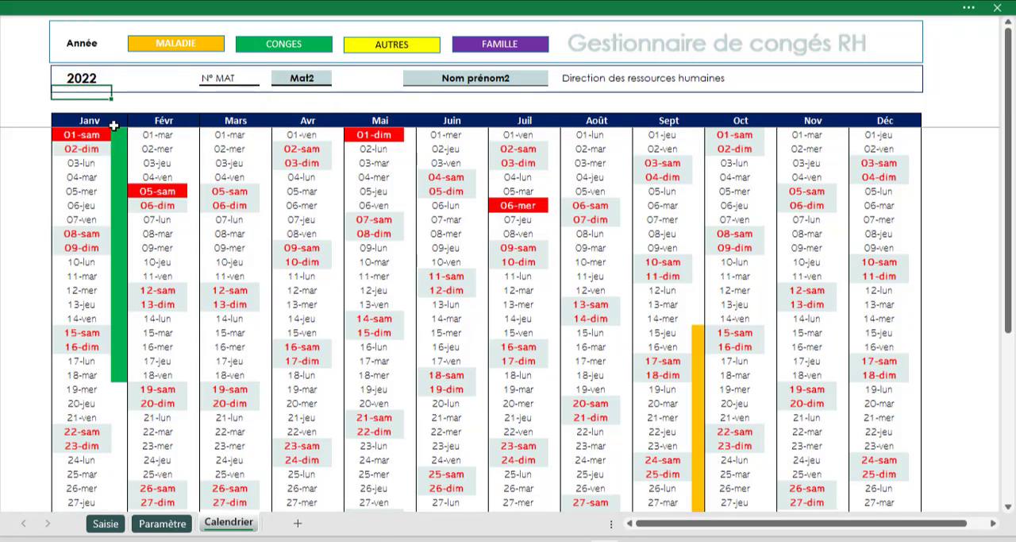